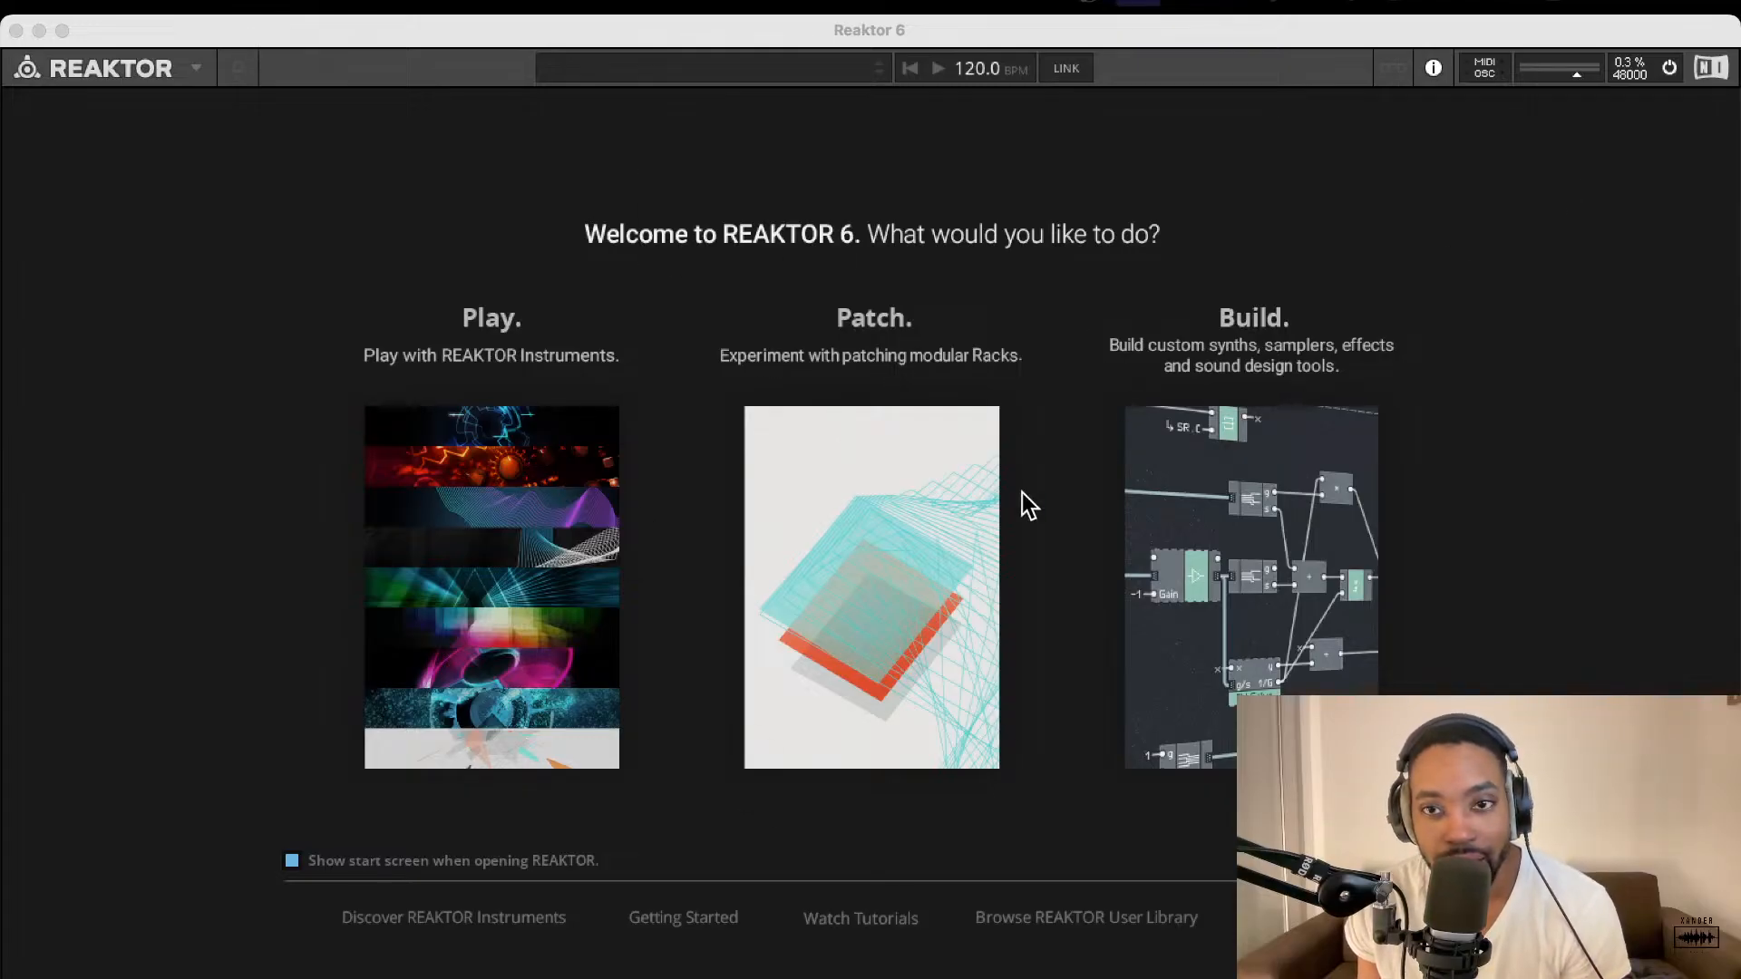
Step: Start a new ensemble for building and add an OSC-Bento Oscillator from the Bento Box blocks to its structure
{"action": "left_click", "coordinate": [1247, 537]}
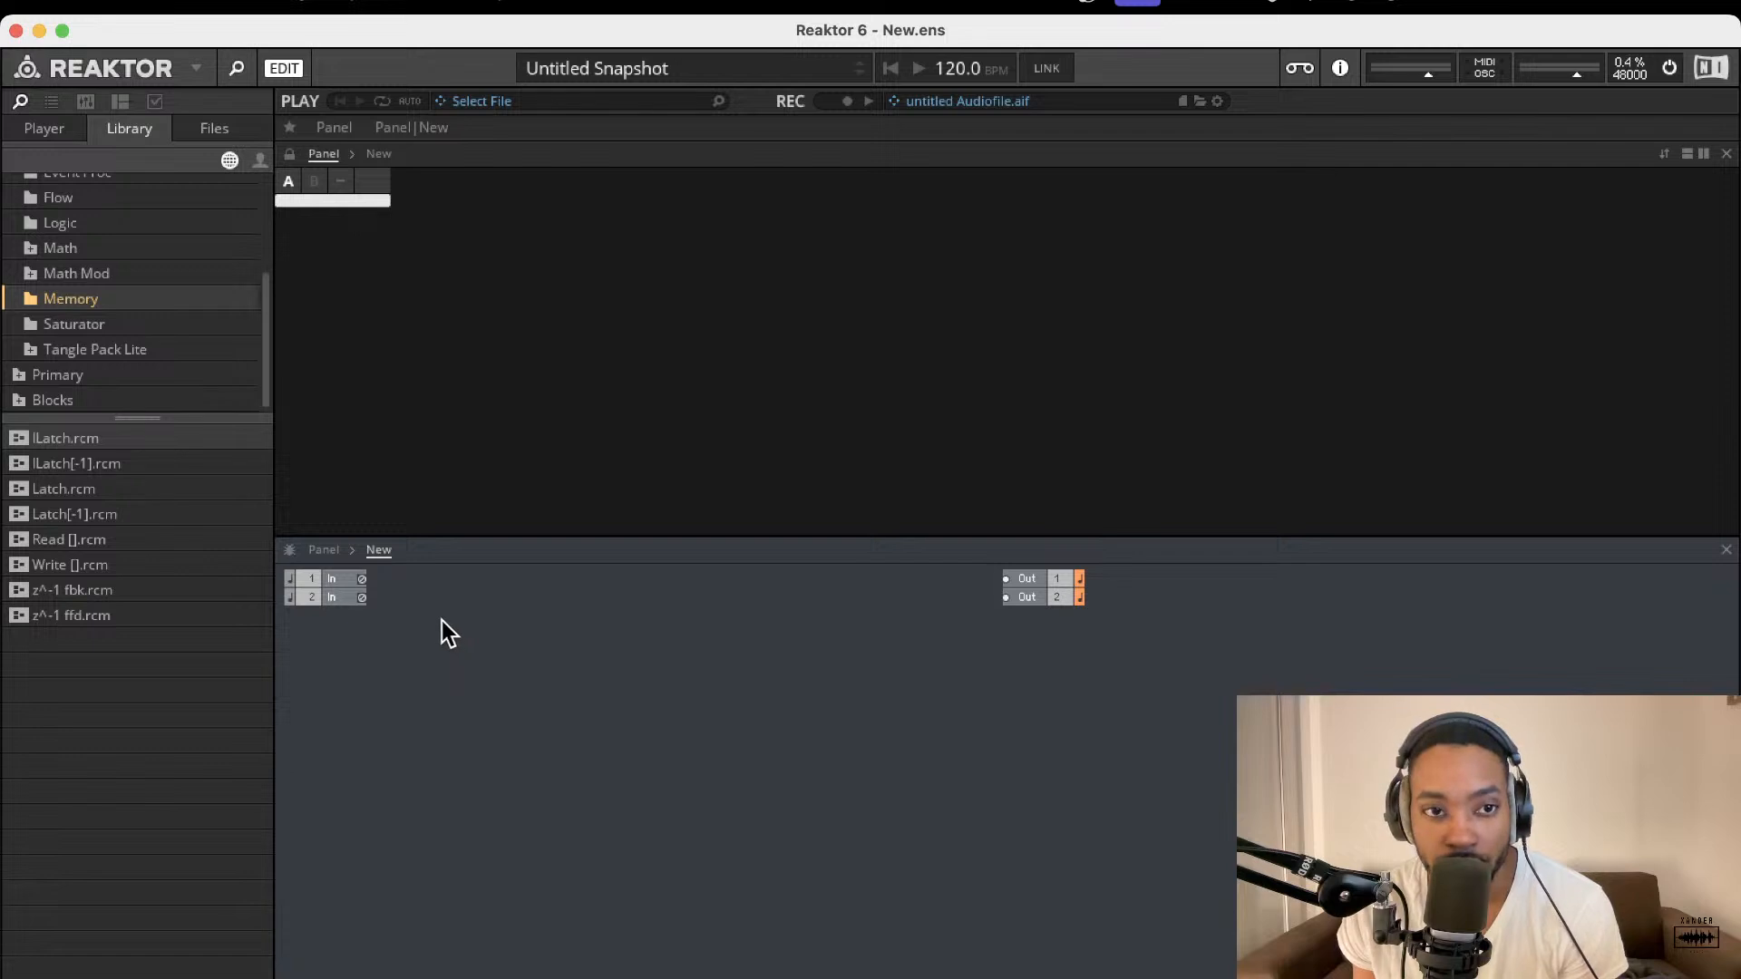
{"action": "left_click", "coordinate": [40, 128]}
{"action": "left_click", "coordinate": [70, 259]}
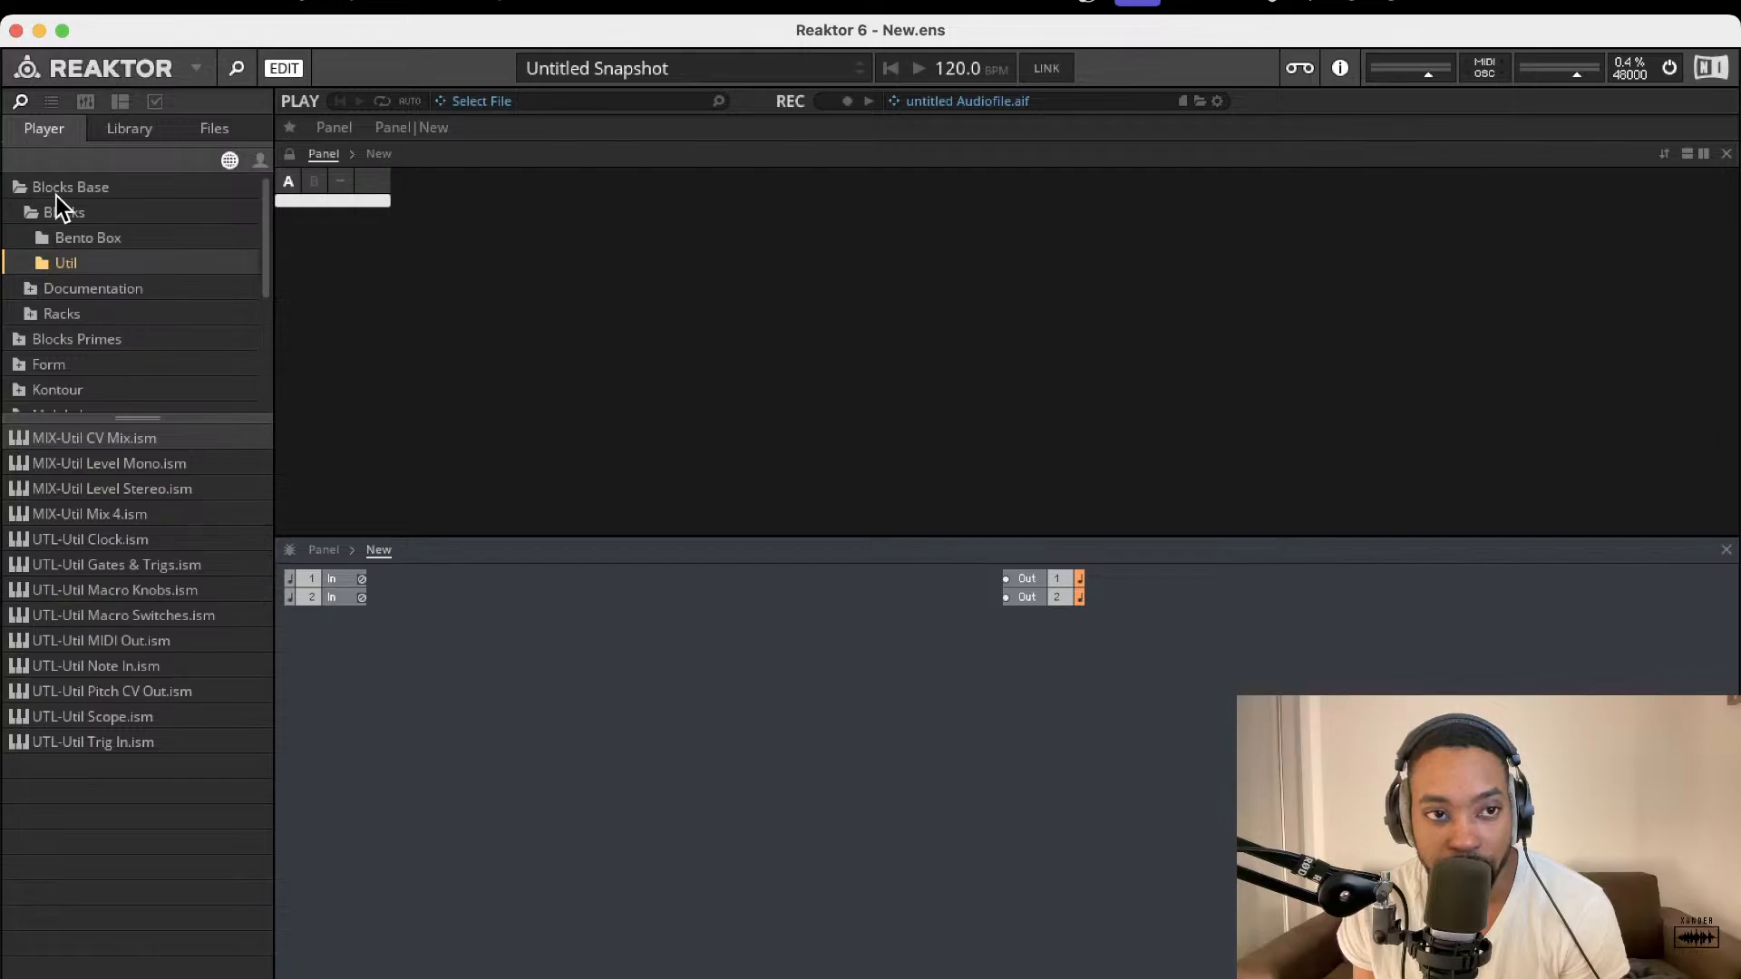
{"action": "left_click", "coordinate": [84, 240]}
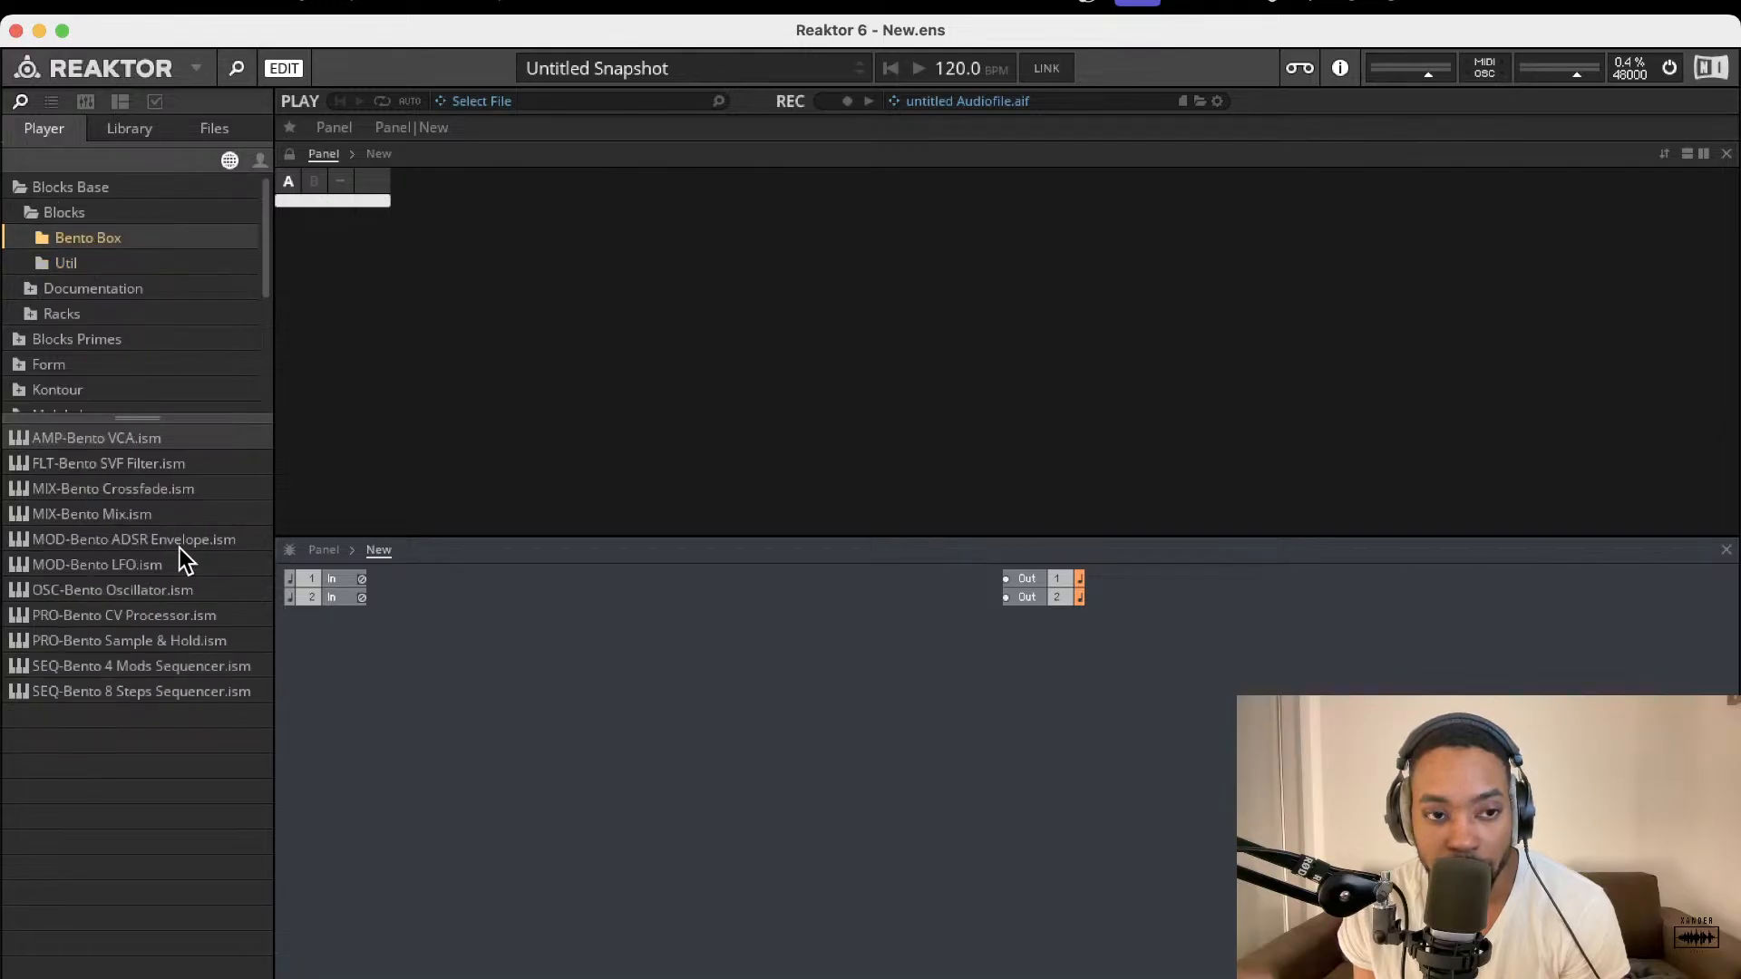
{"action": "left_click", "coordinate": [90, 263]}
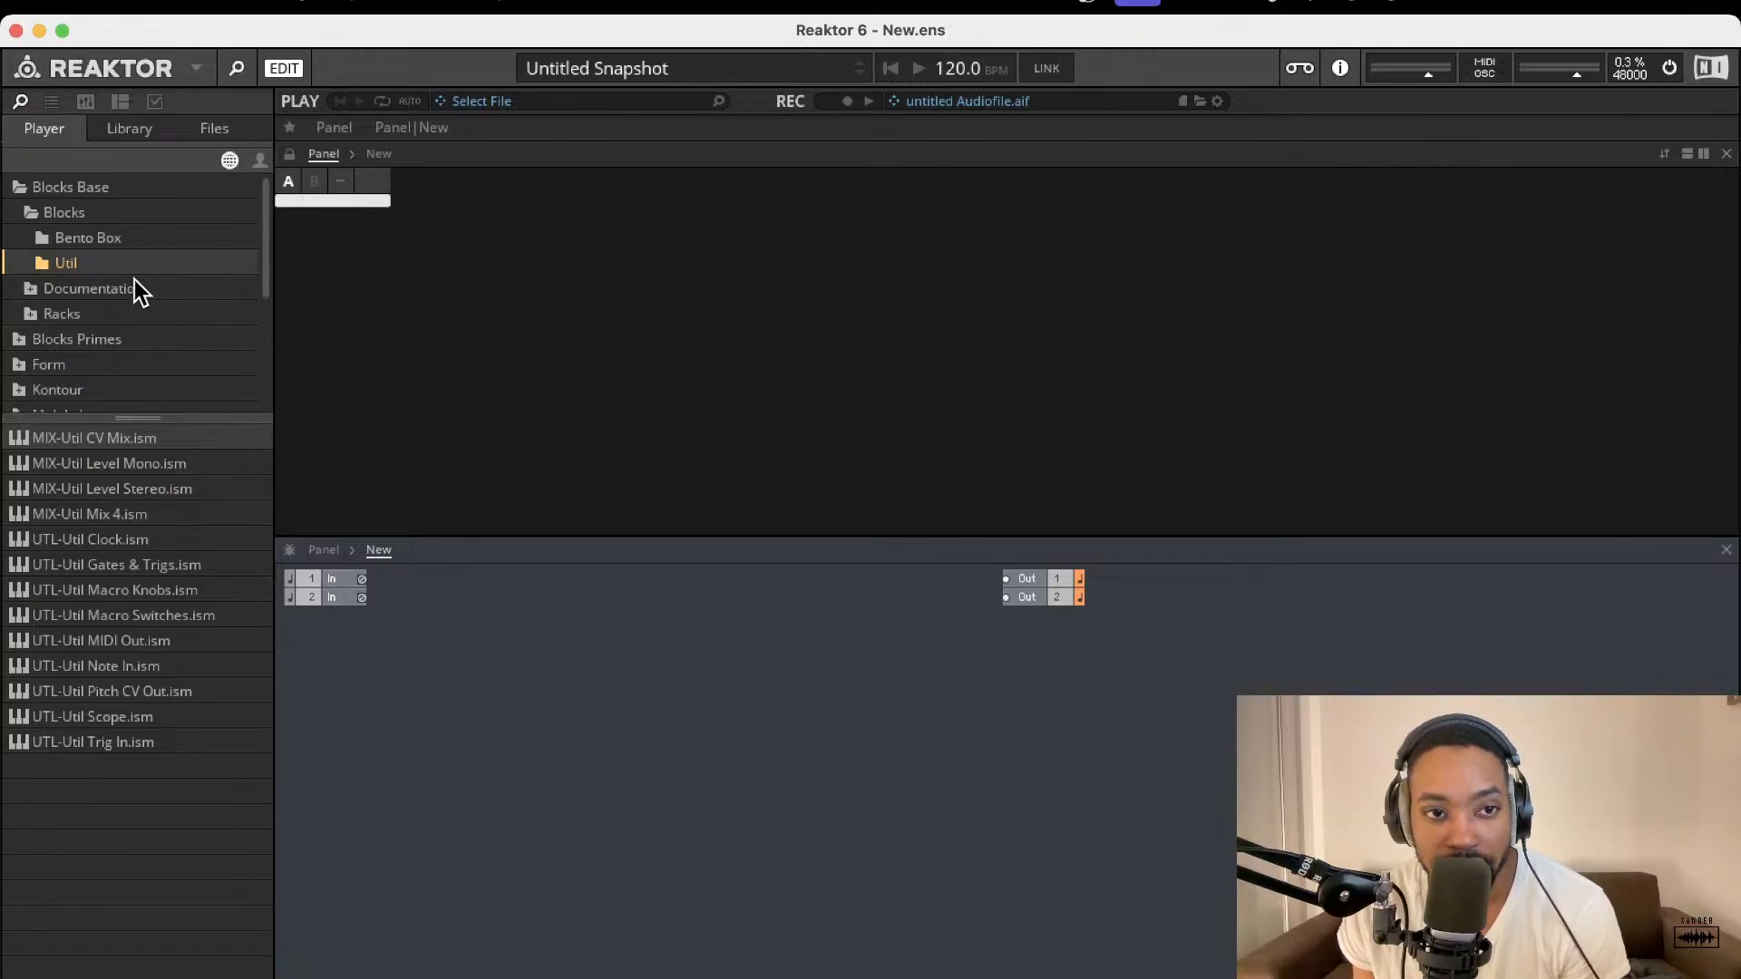
{"action": "left_click", "coordinate": [112, 240]}
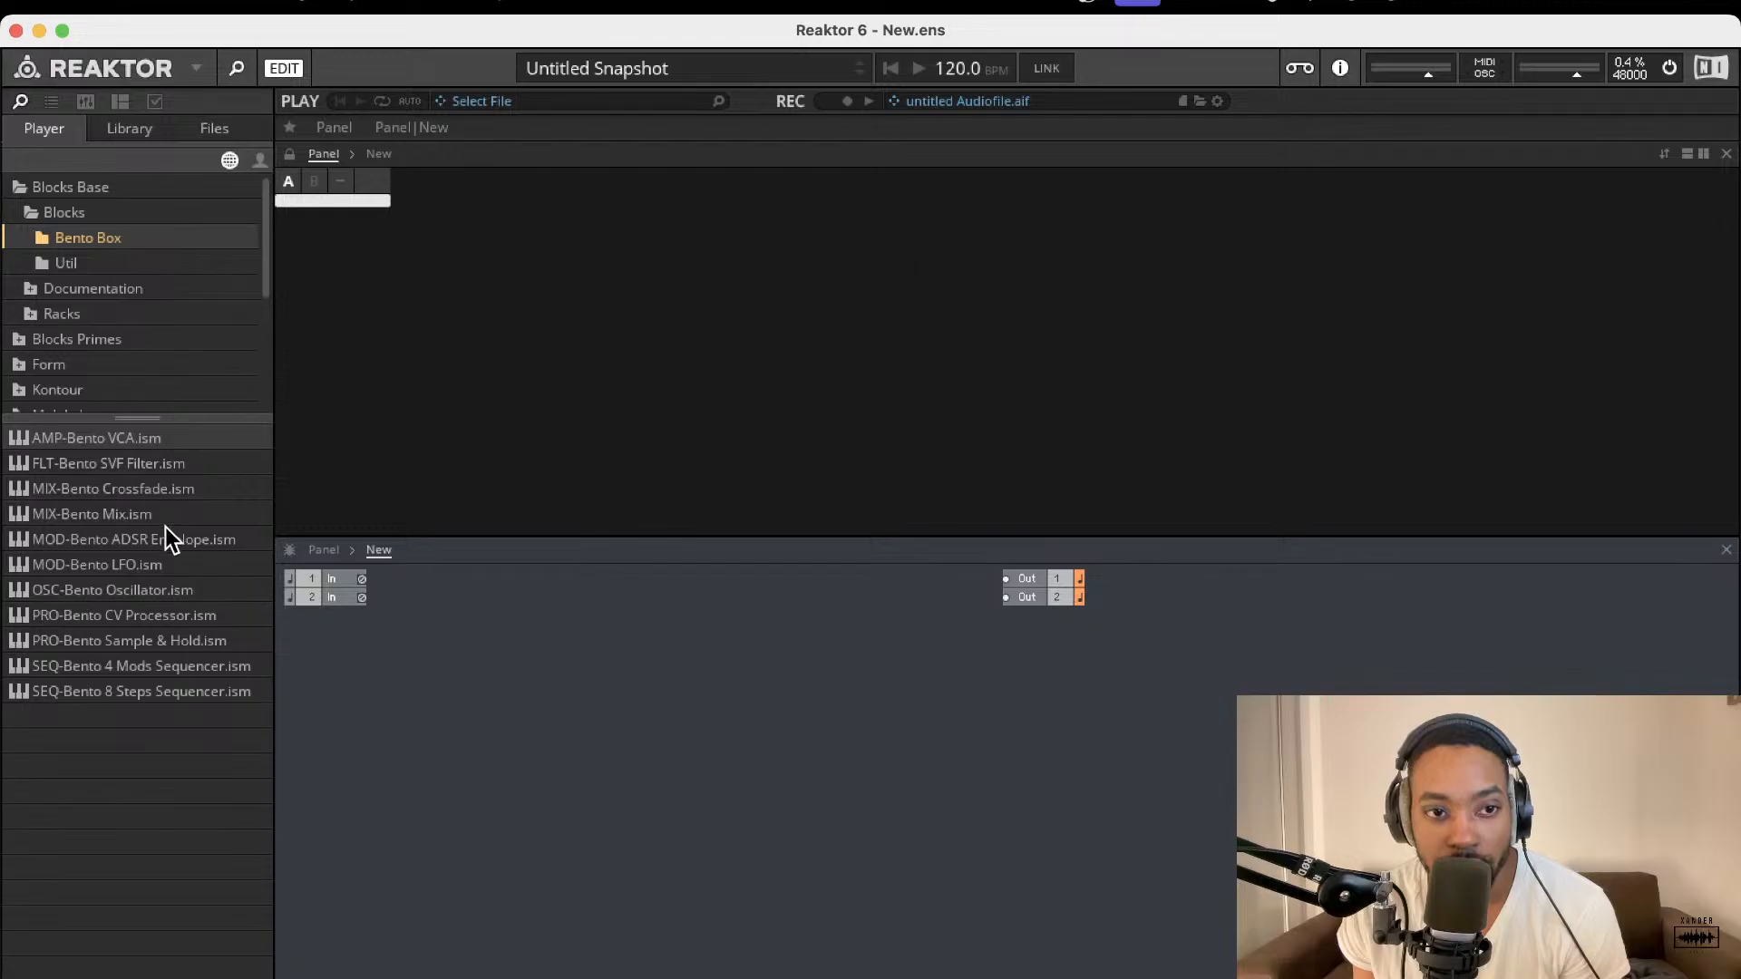
{"action": "left_click_drag", "start_coordinate": [136, 589], "coordinate": [566, 650]}
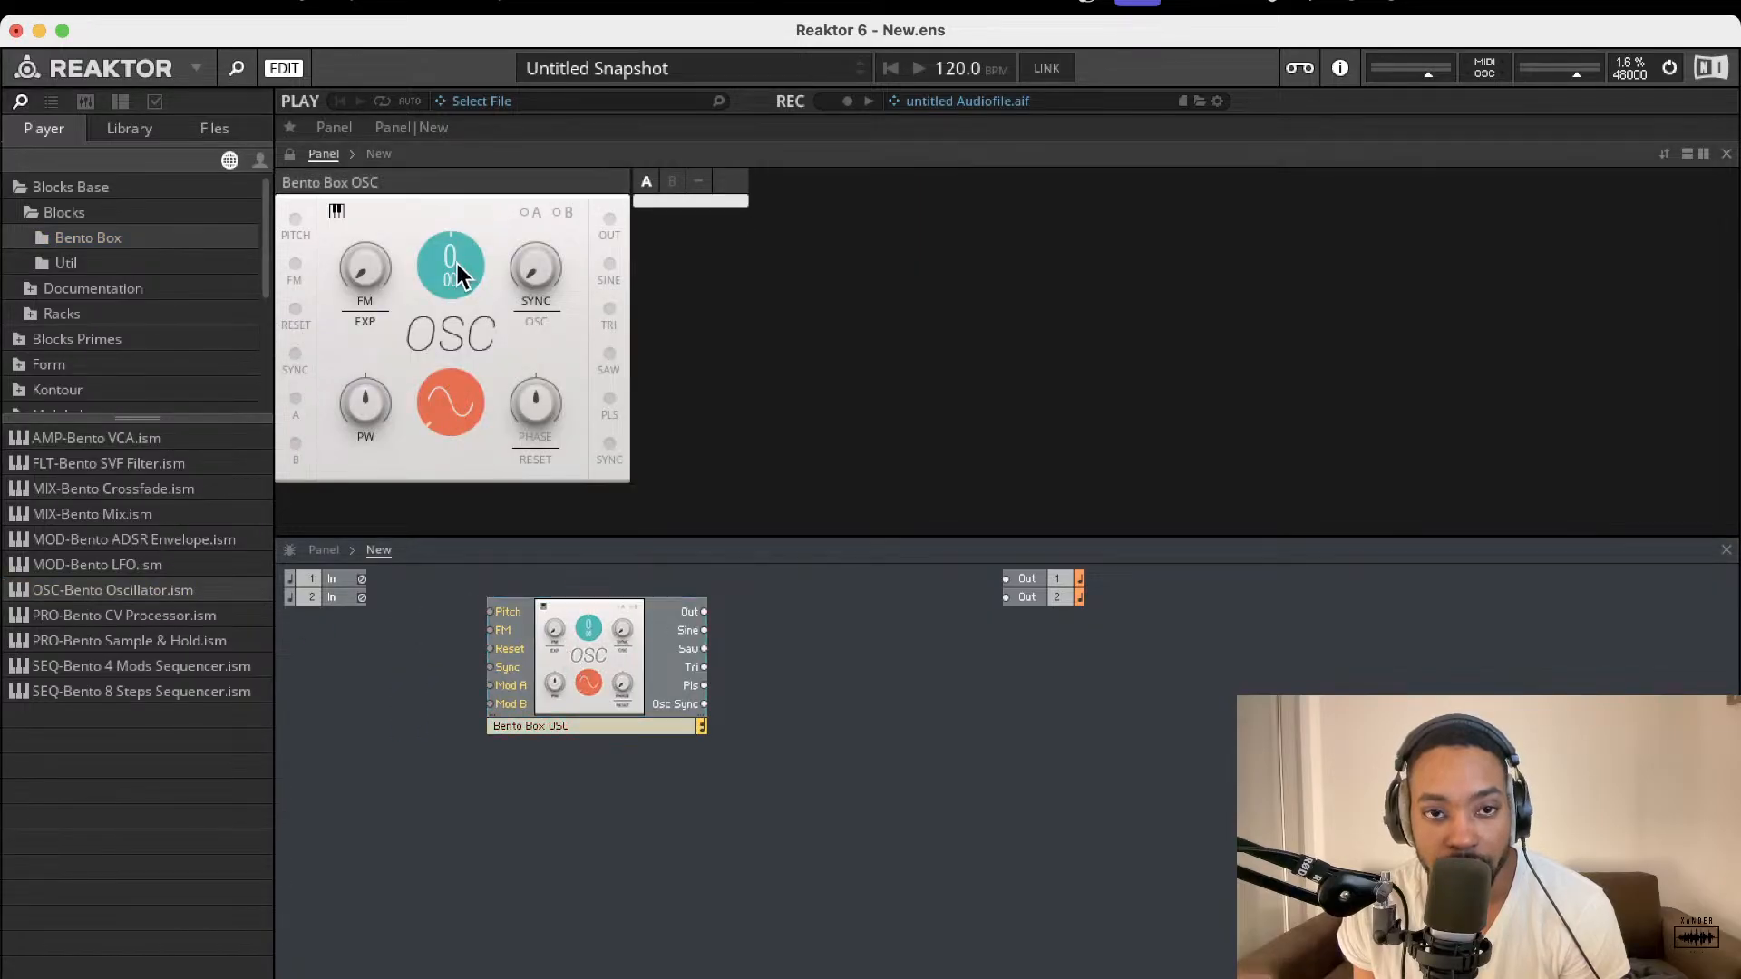
Step: Duplicate the Bento Box OSC block and place the copy beside the original
{"action": "left_click", "coordinate": [563, 674]}
{"action": "key", "text": "super+d"}
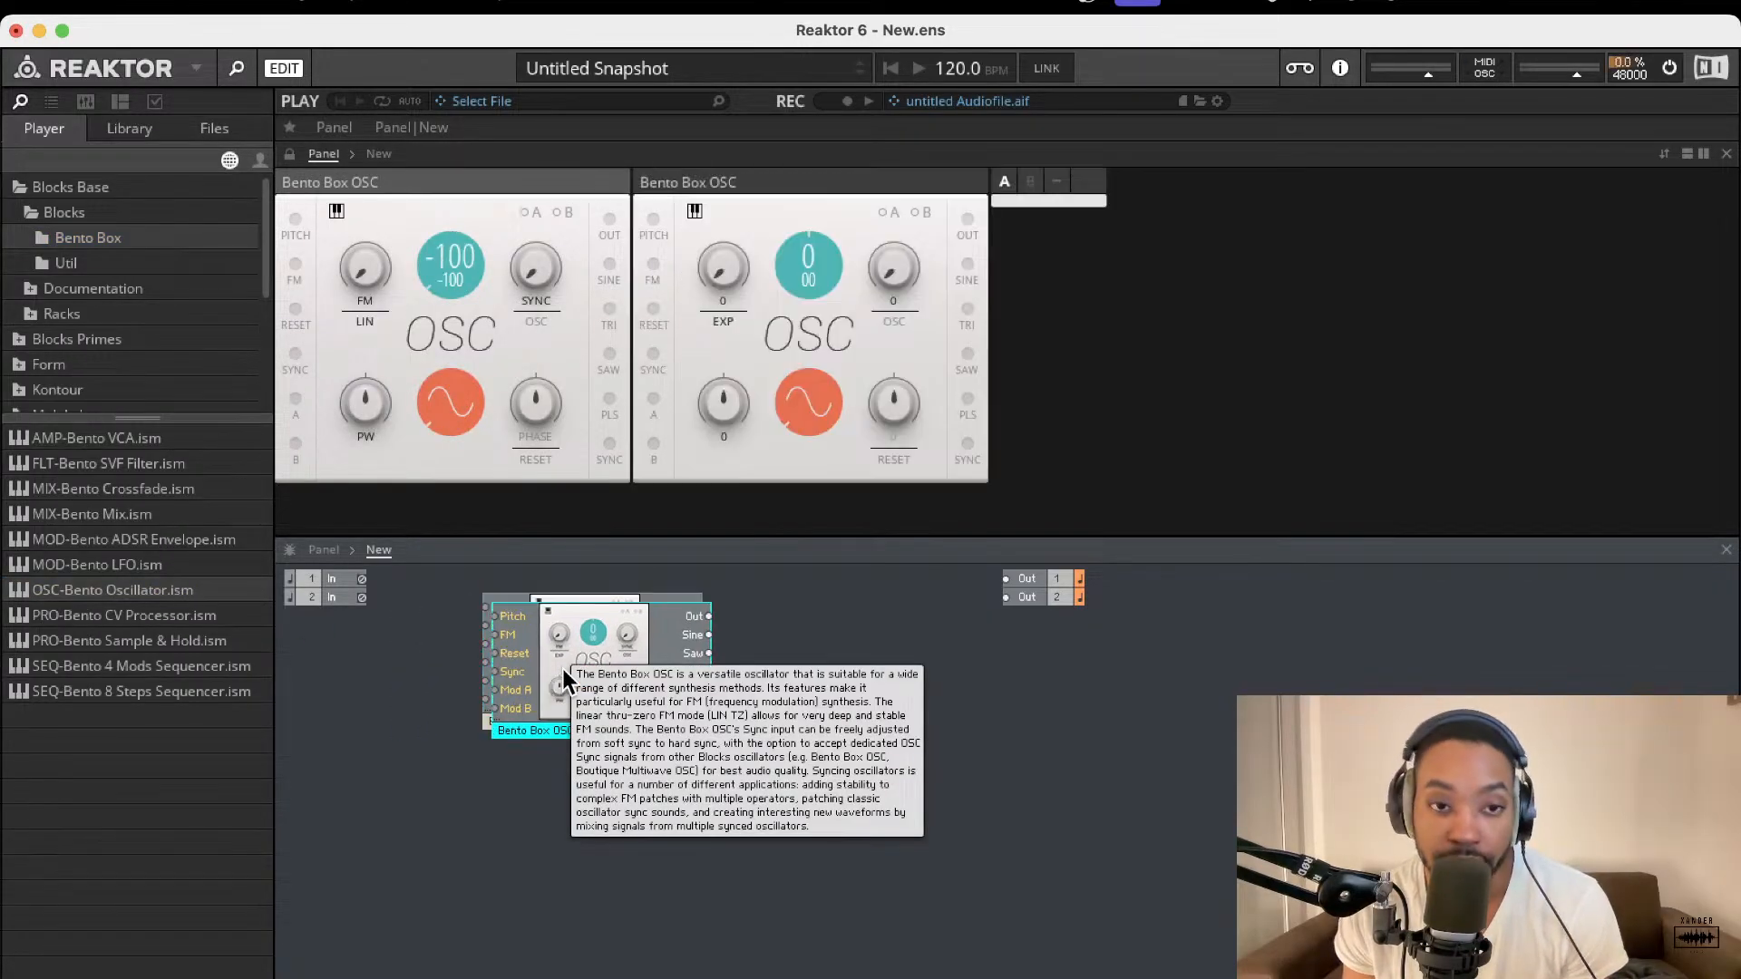
{"action": "left_click_drag", "start_coordinate": [562, 667], "coordinate": [794, 671]}
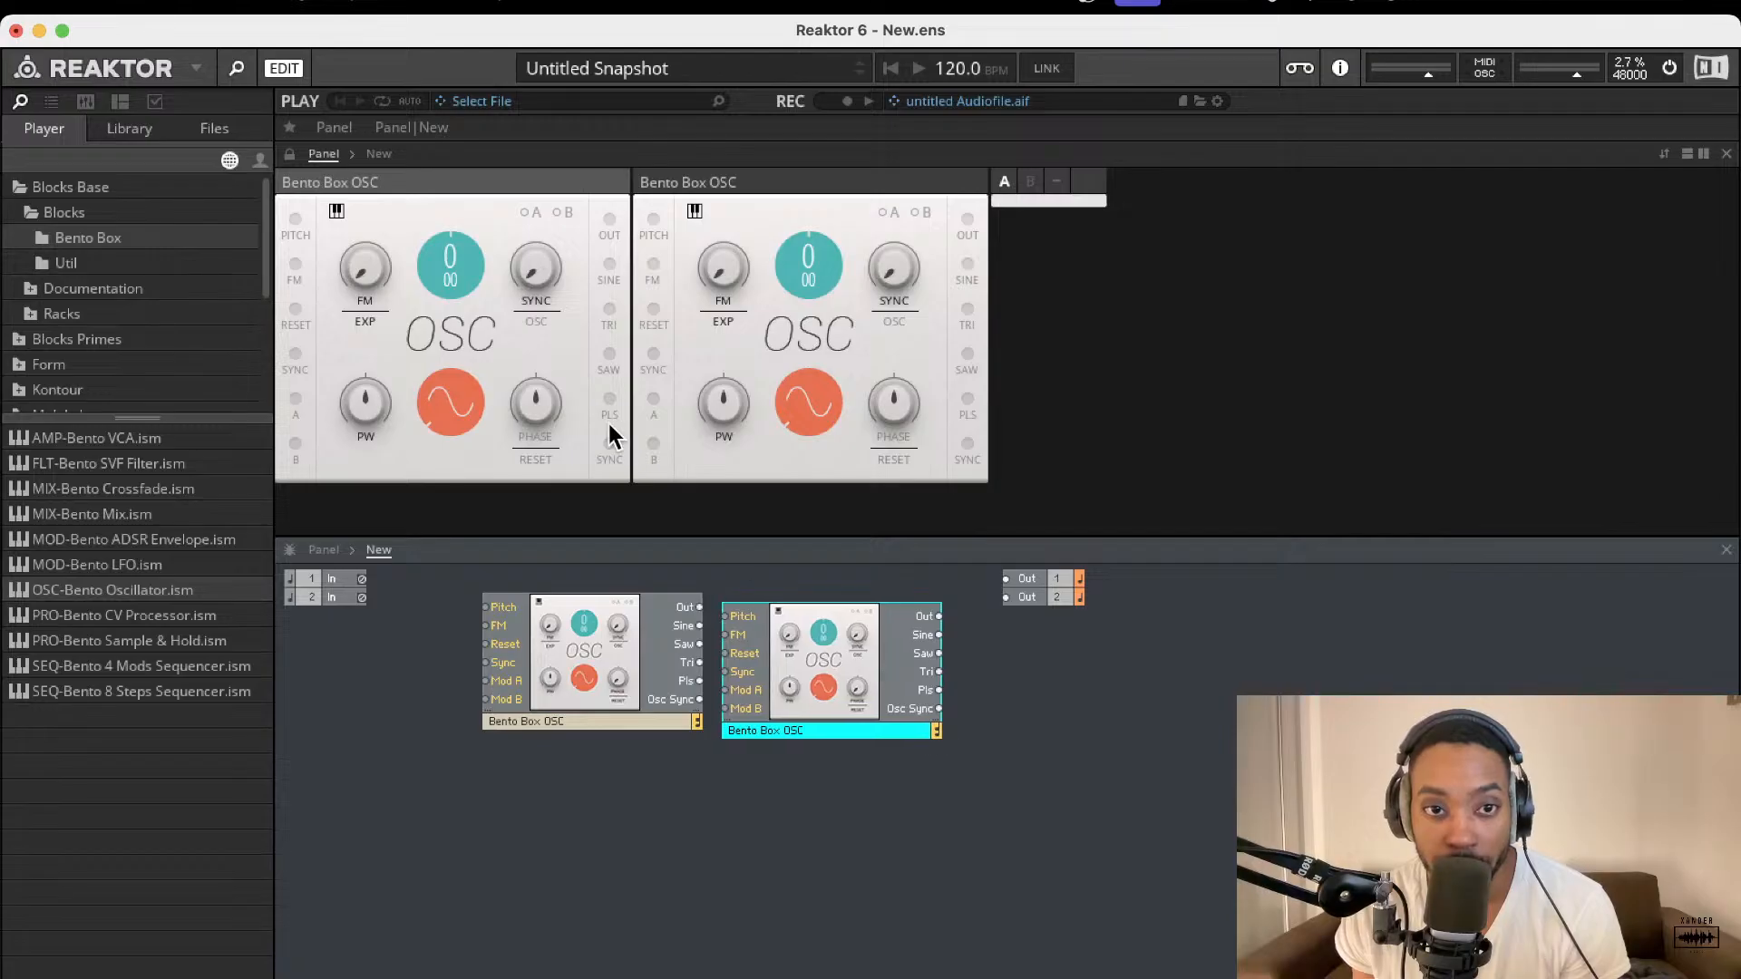
Step: Set the first oscillator panel's waveform to saw and the second one's to pulse
{"action": "mouse_move", "coordinate": [458, 411]}
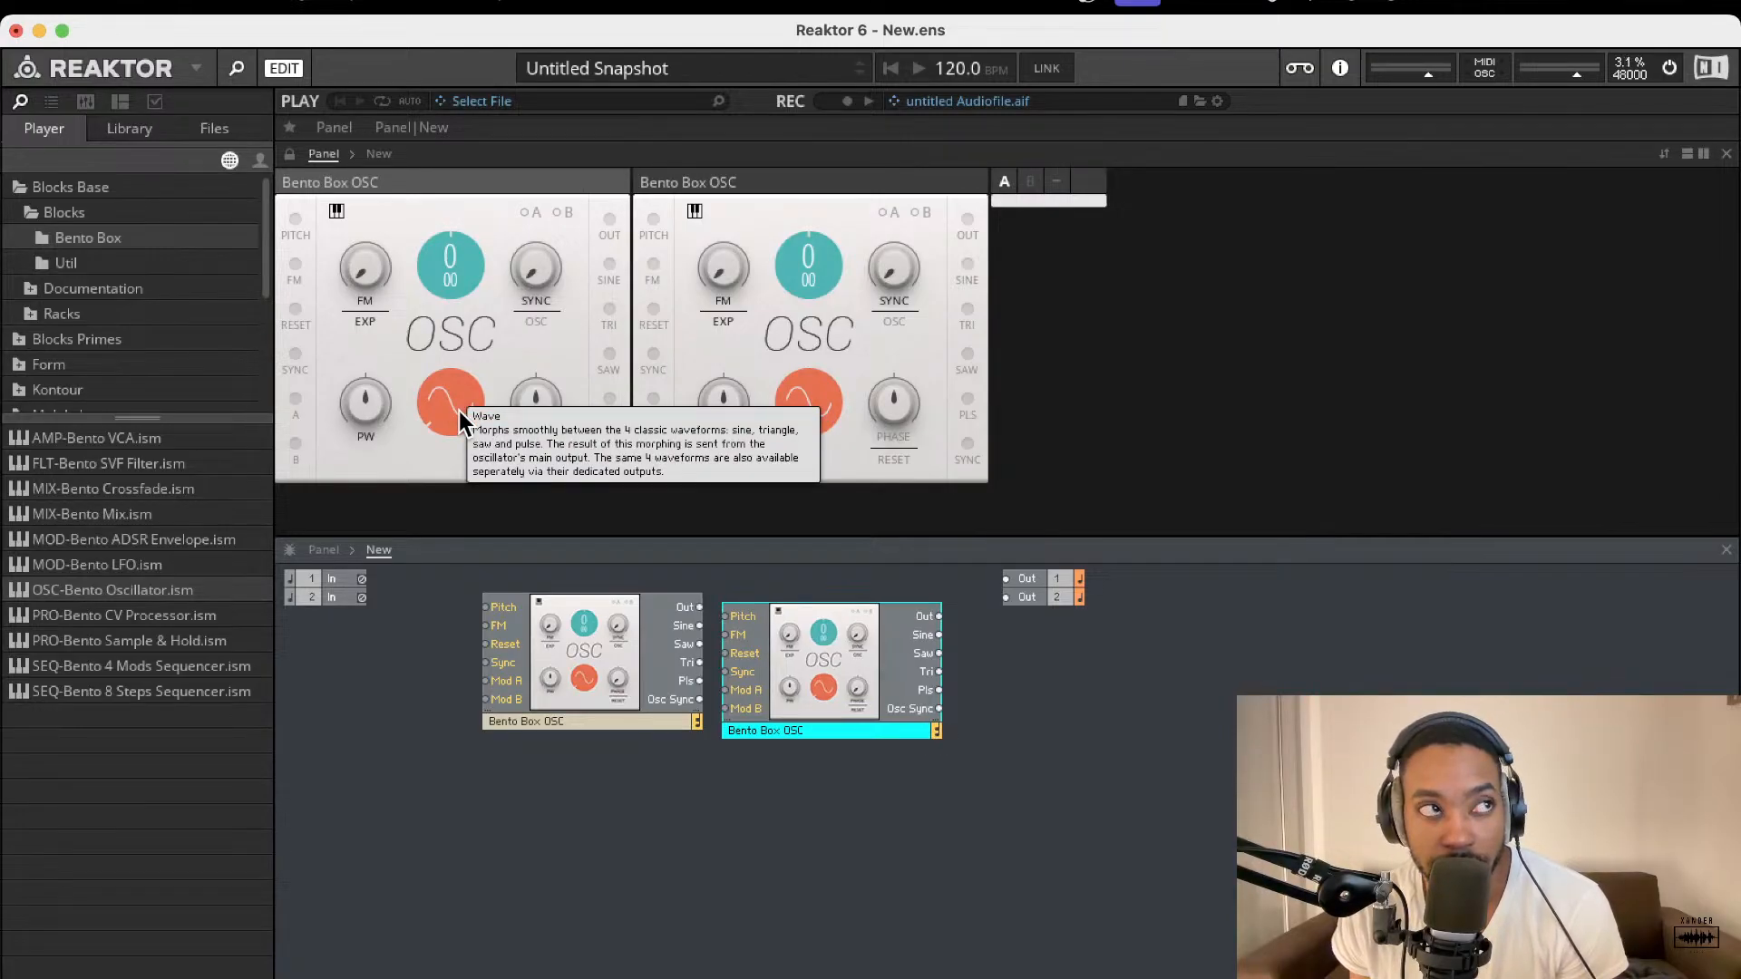
{"action": "left_click_drag", "start_coordinate": [459, 411], "coordinate": [468, 367]}
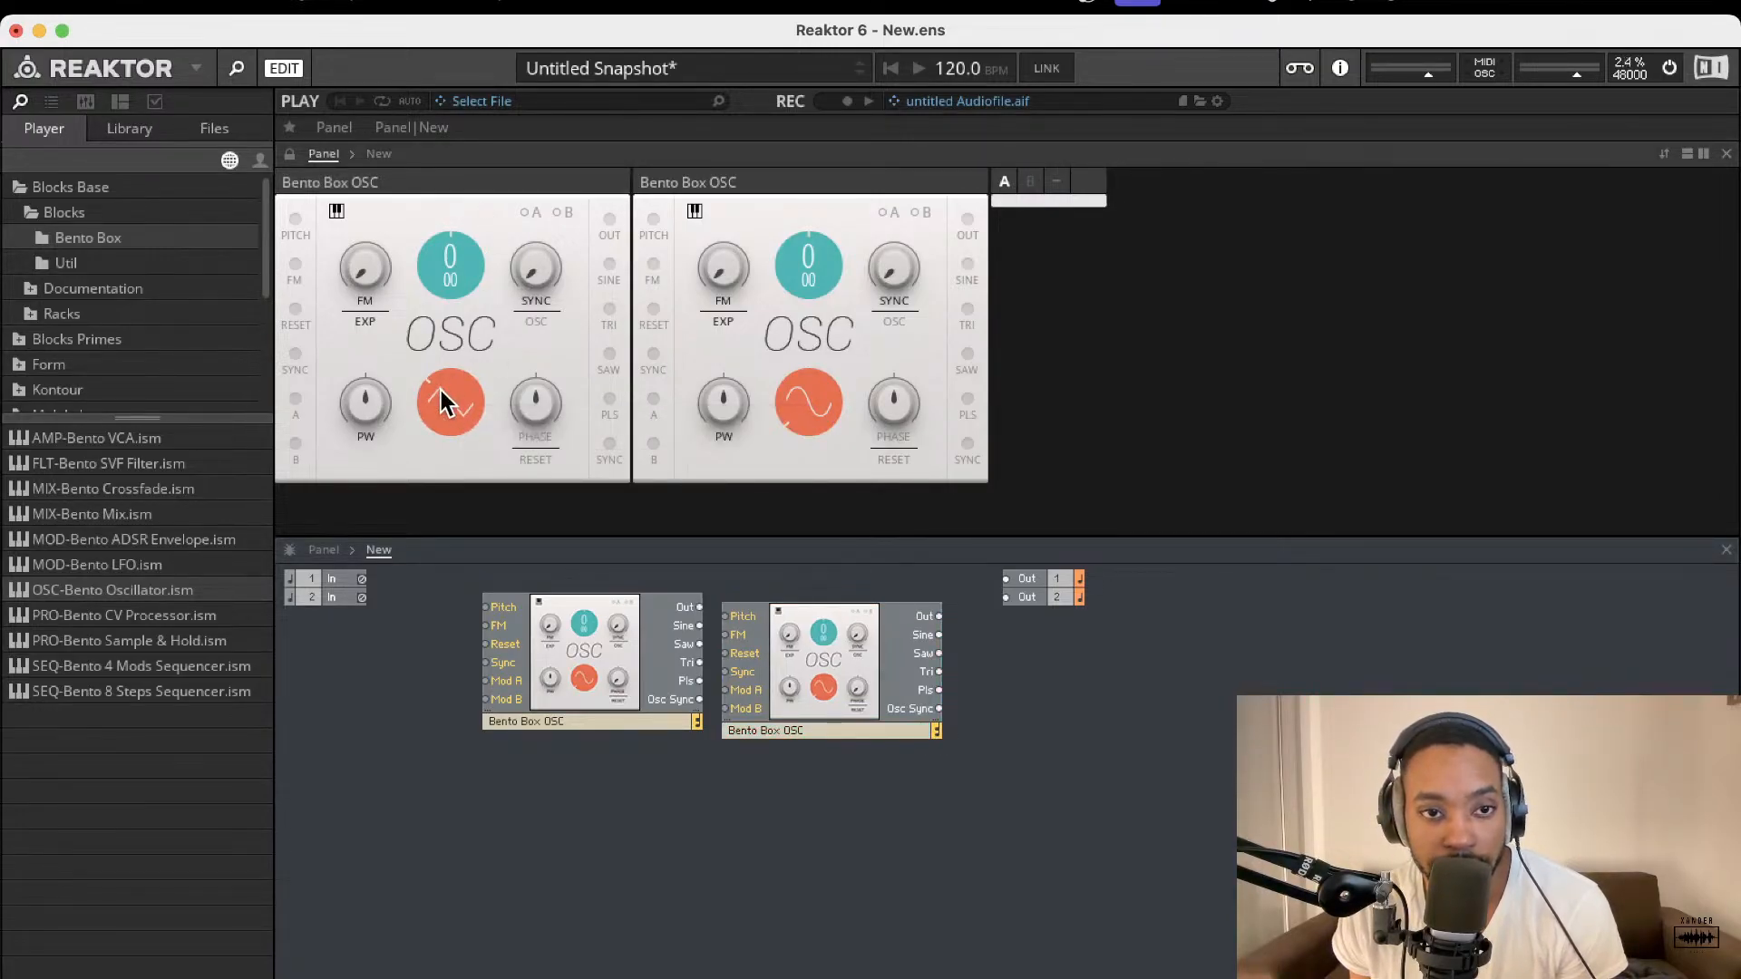
{"action": "left_click_drag", "start_coordinate": [444, 304], "coordinate": [444, 213]}
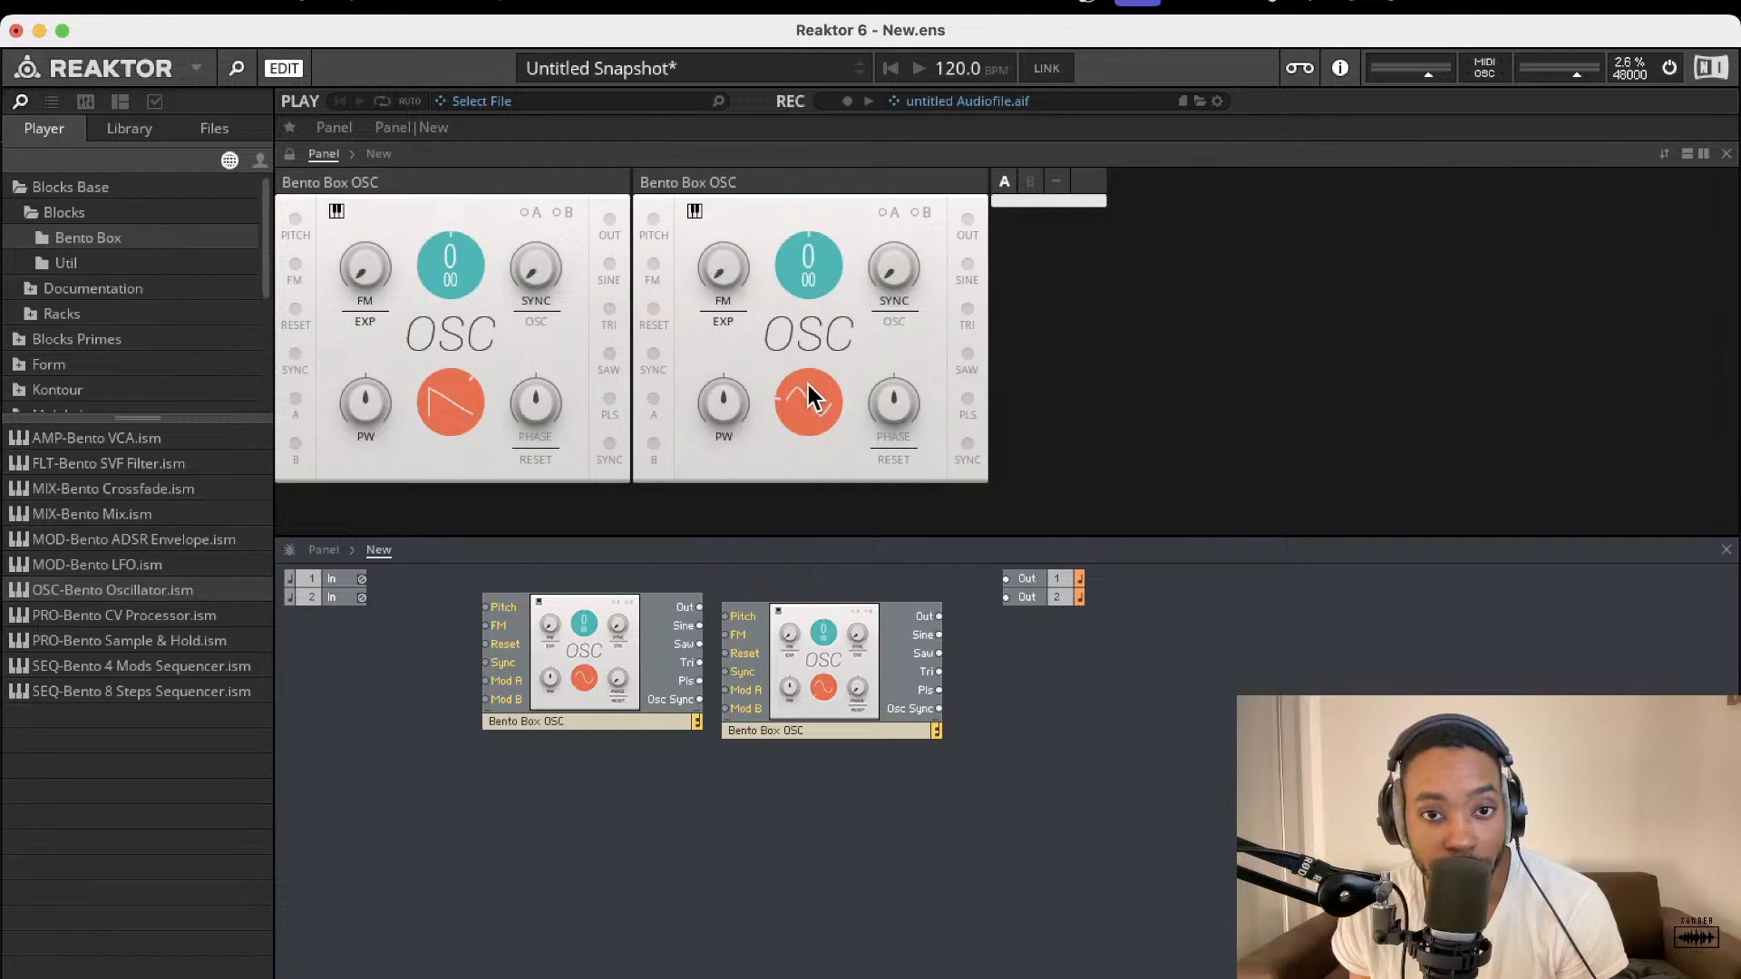
{"action": "mouse_move", "coordinate": [807, 389]}
{"action": "left_mouse_down"}
{"action": "mouse_move", "coordinate": [813, 38]}
{"action": "mouse_move", "coordinate": [813, 413]}
{"action": "left_mouse_up"}
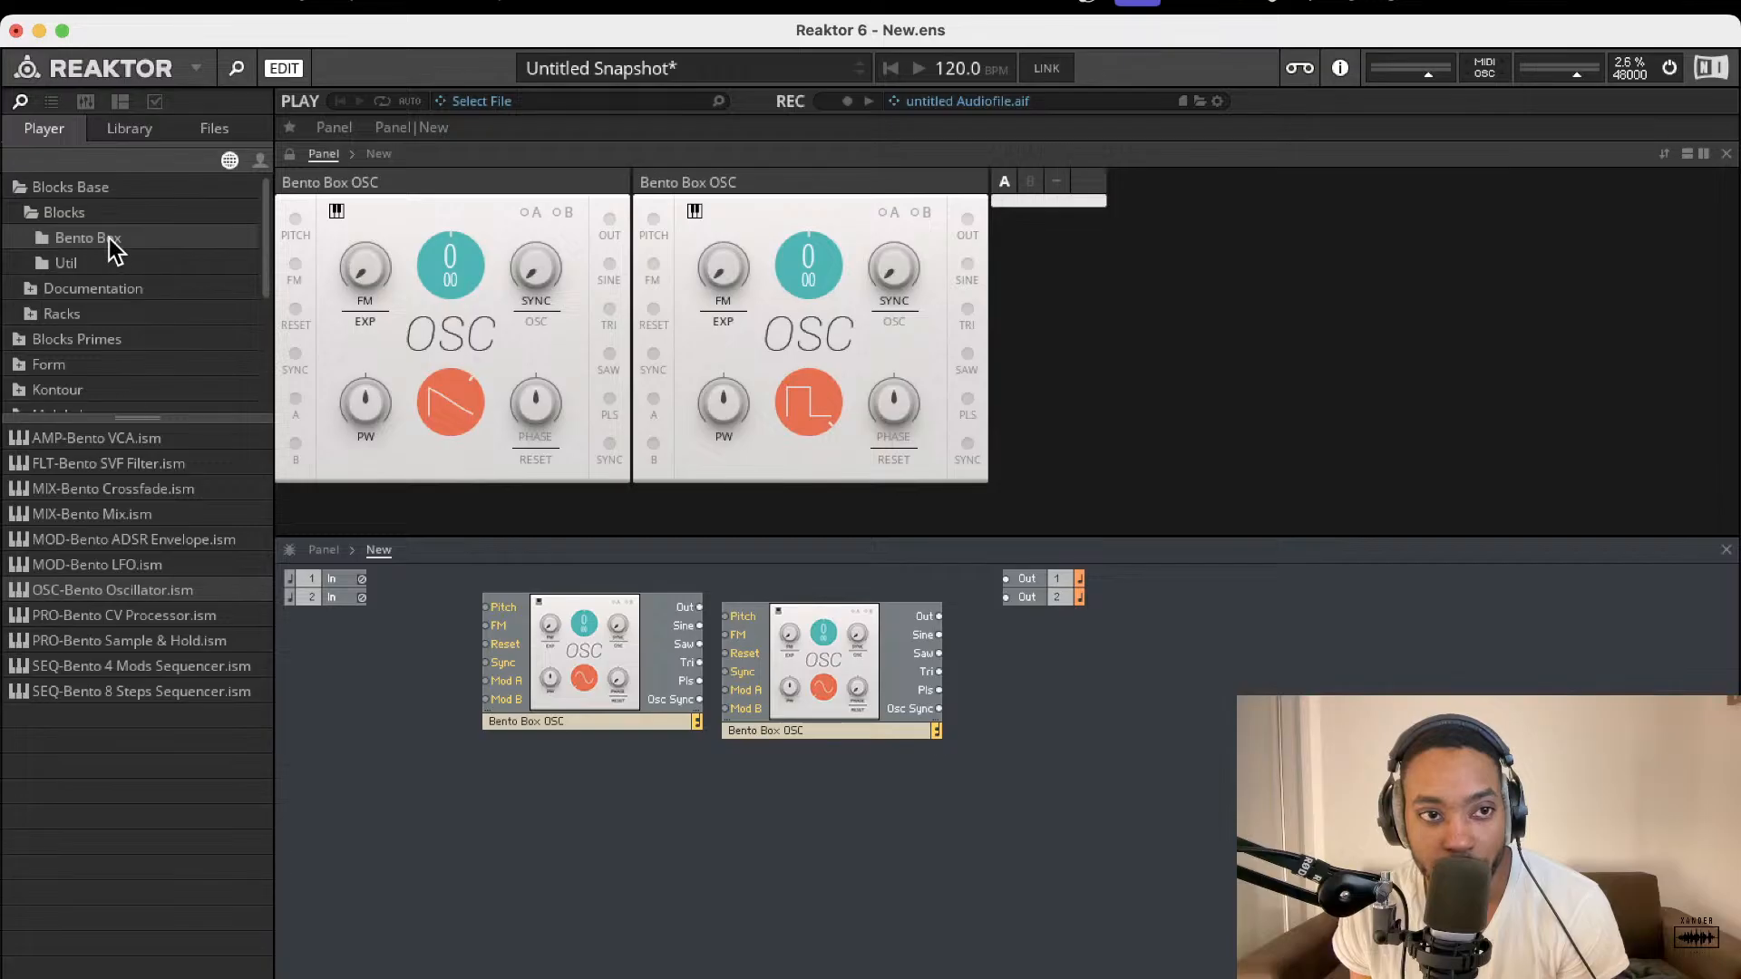
Step: Add a UTL-Util Note In block and connect its Pitch output to the neighbouring oscillator's Pitch input
{"action": "left_click", "coordinate": [129, 263]}
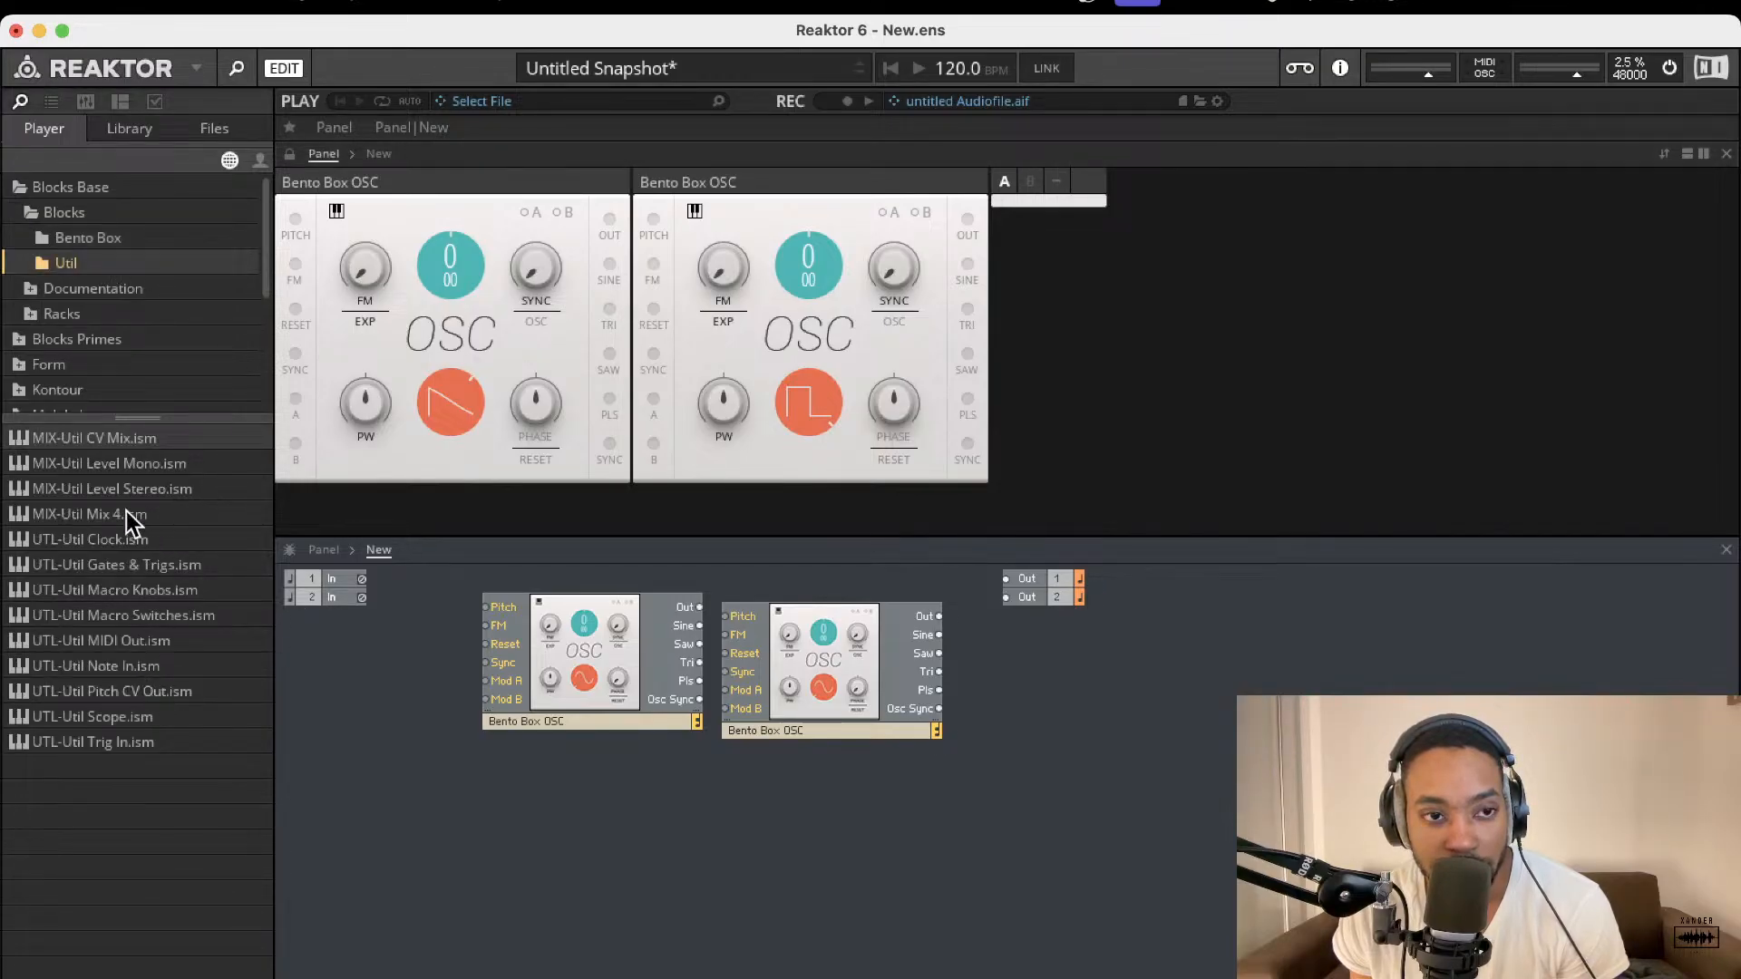
{"action": "left_click", "coordinate": [89, 234]}
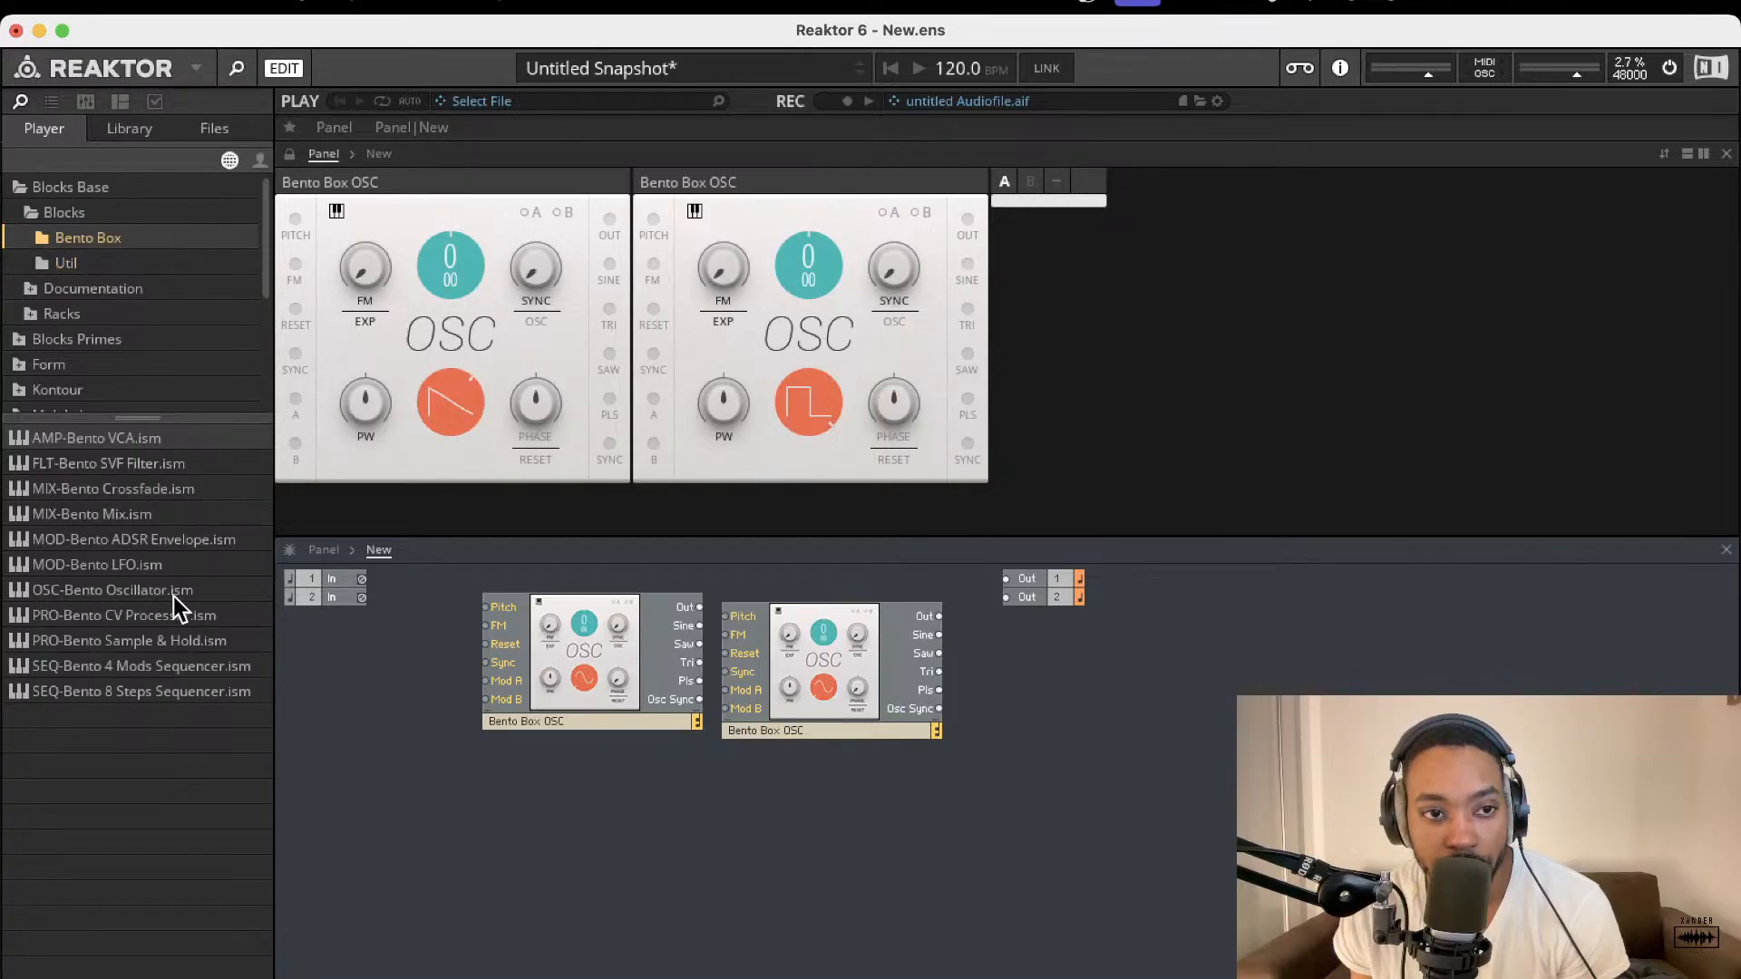
{"action": "left_click", "coordinate": [78, 262]}
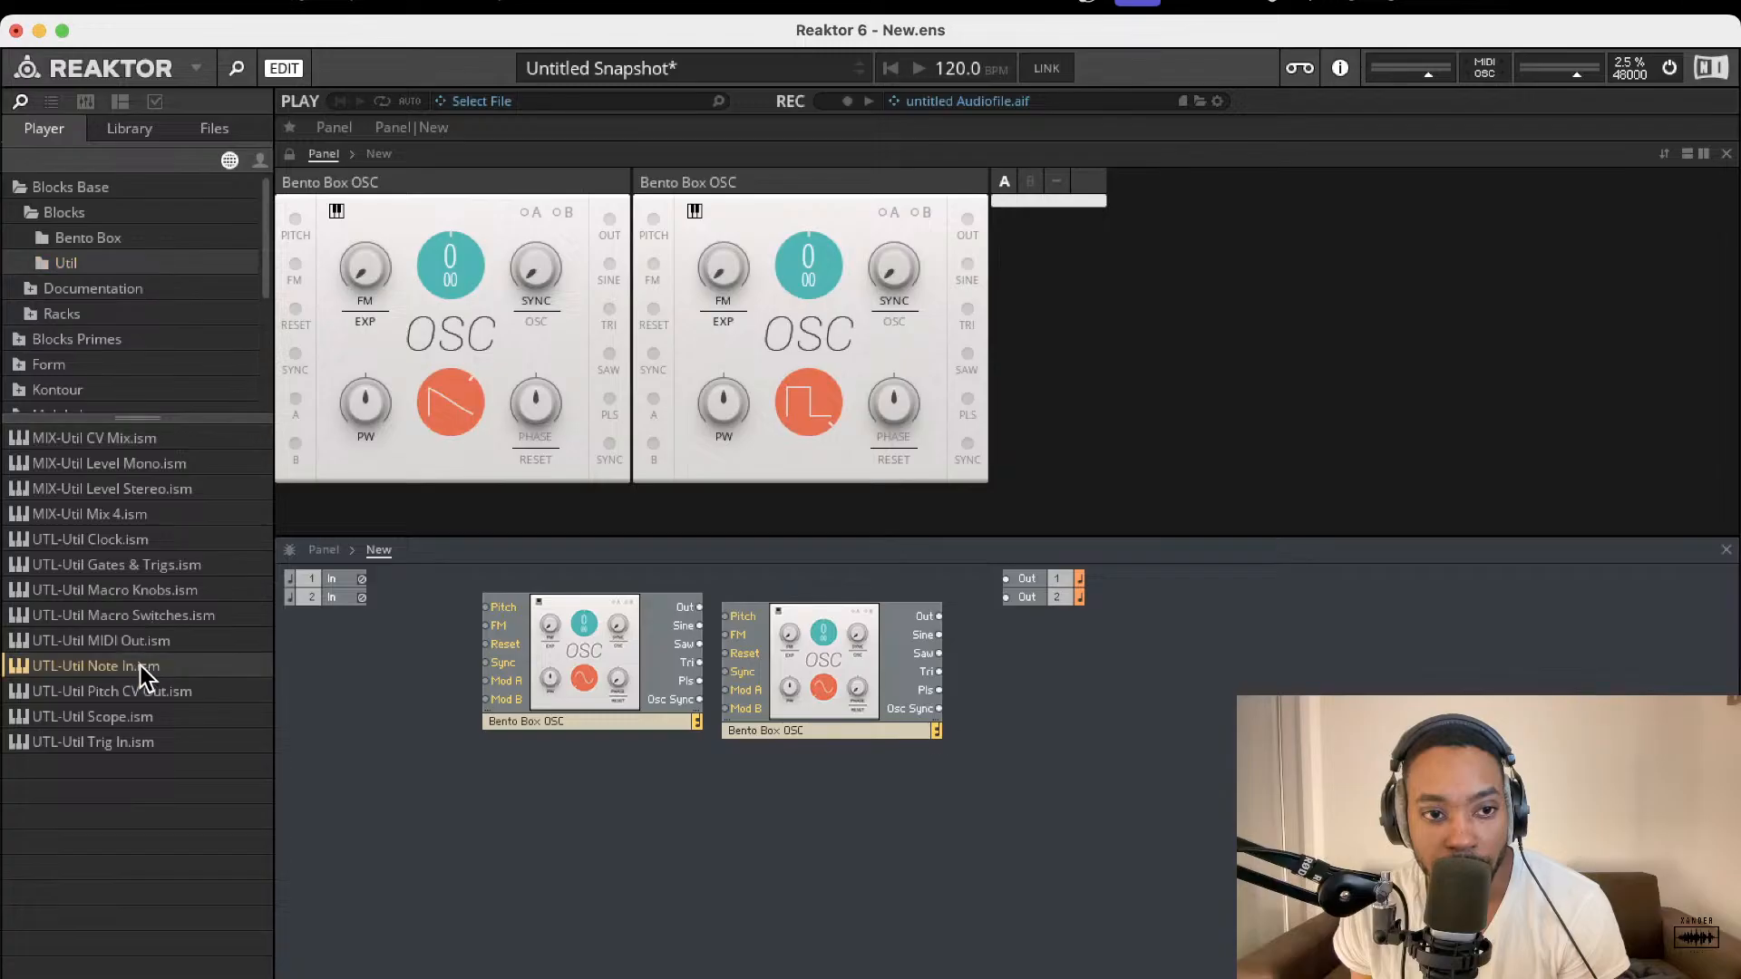
{"action": "left_click_drag", "start_coordinate": [139, 665], "coordinate": [337, 659]}
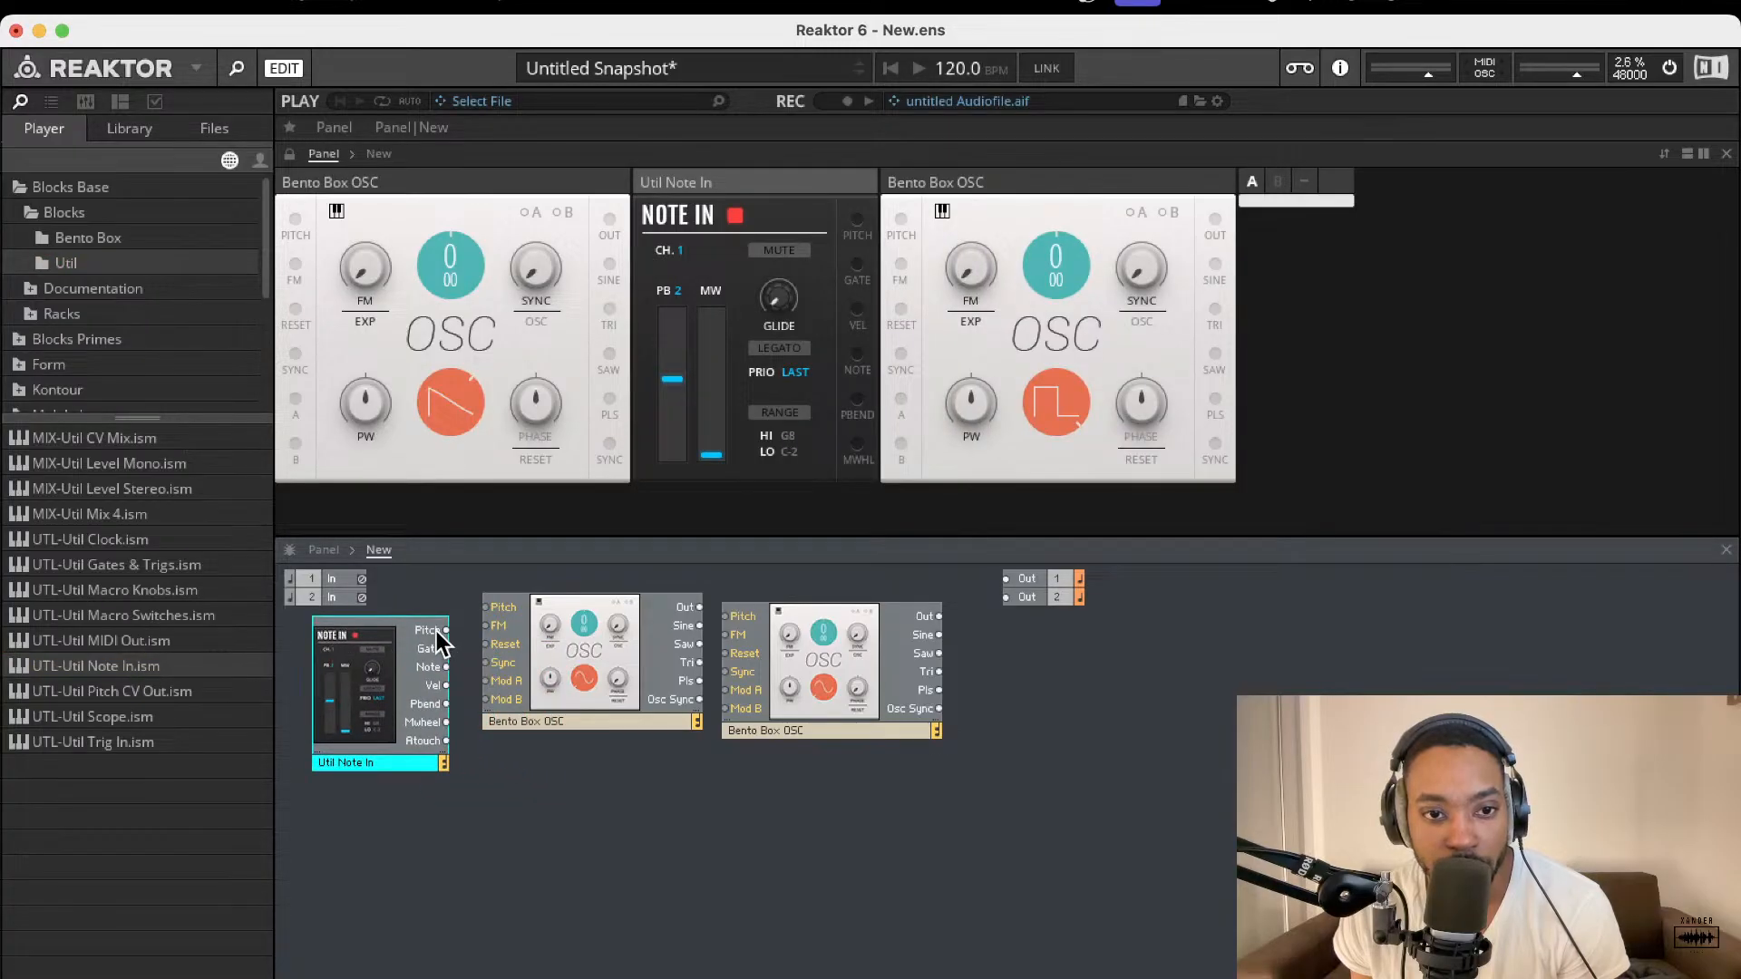
{"action": "left_click_drag", "start_coordinate": [446, 629], "coordinate": [489, 607]}
Step: Stack the two oscillators beside the Note In block and rename them Bento Box OSC 1 (upper) and Bento Box OSC 2 (lower)
{"action": "left_click_drag", "start_coordinate": [644, 651], "coordinate": [662, 682]}
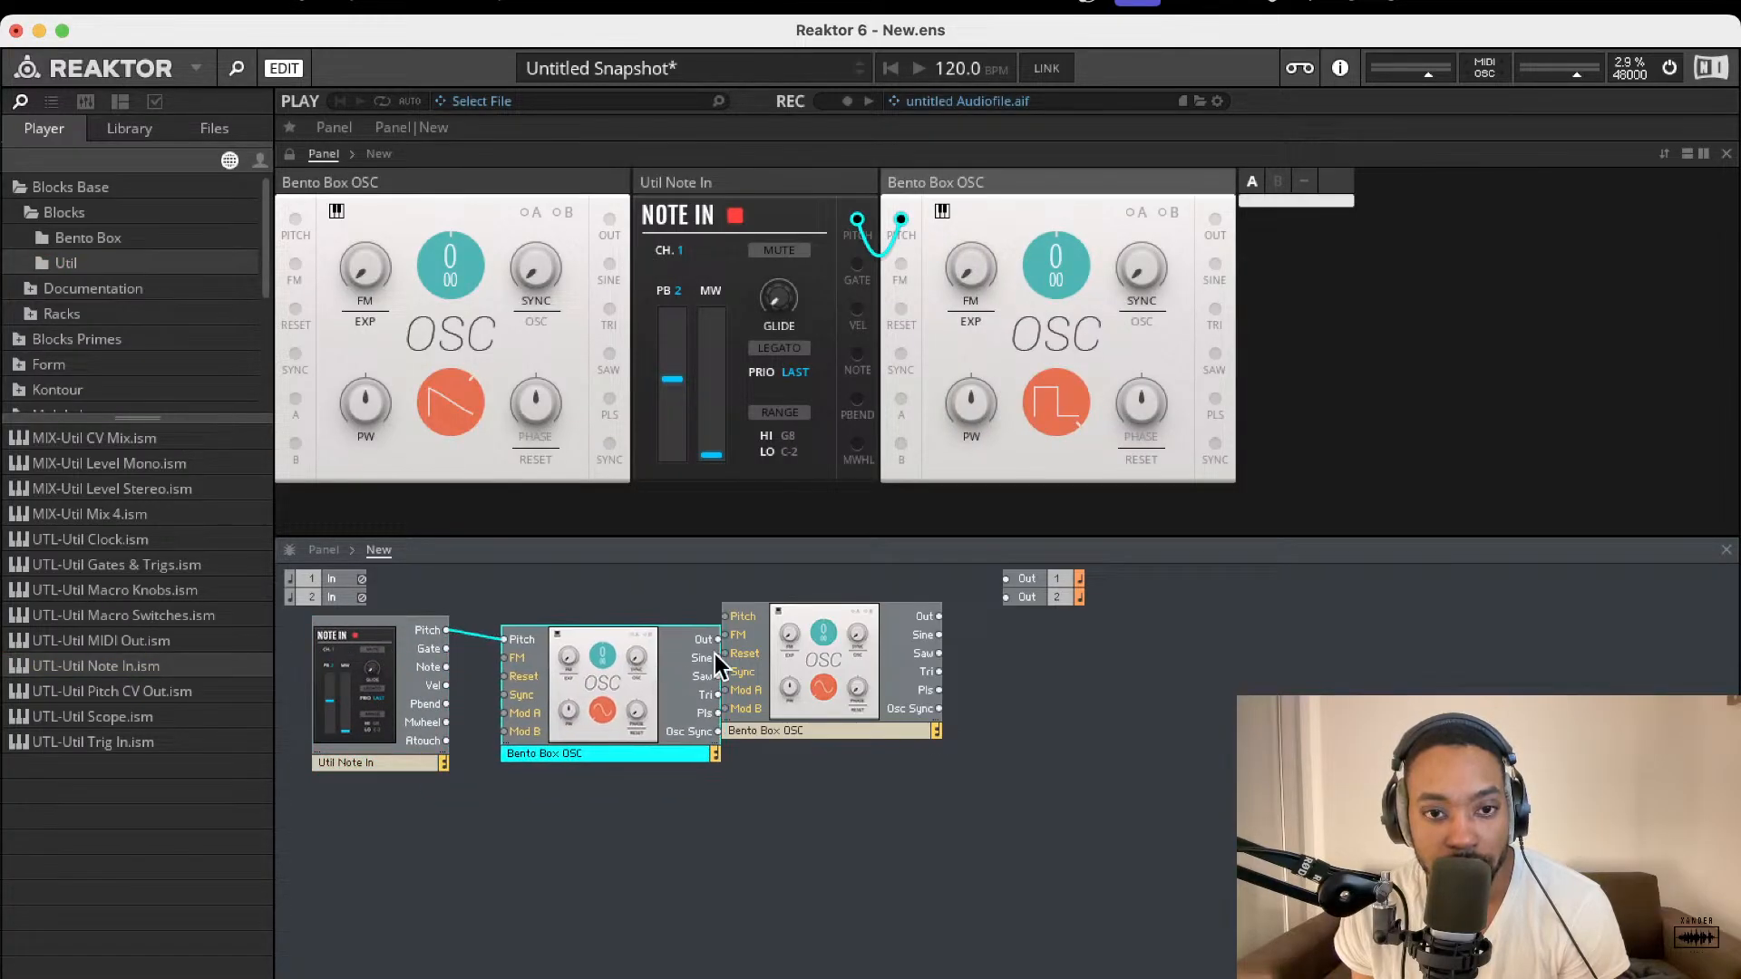
{"action": "left_click_drag", "start_coordinate": [854, 664], "coordinate": [614, 842]}
{"action": "double_click", "coordinate": [578, 757]}
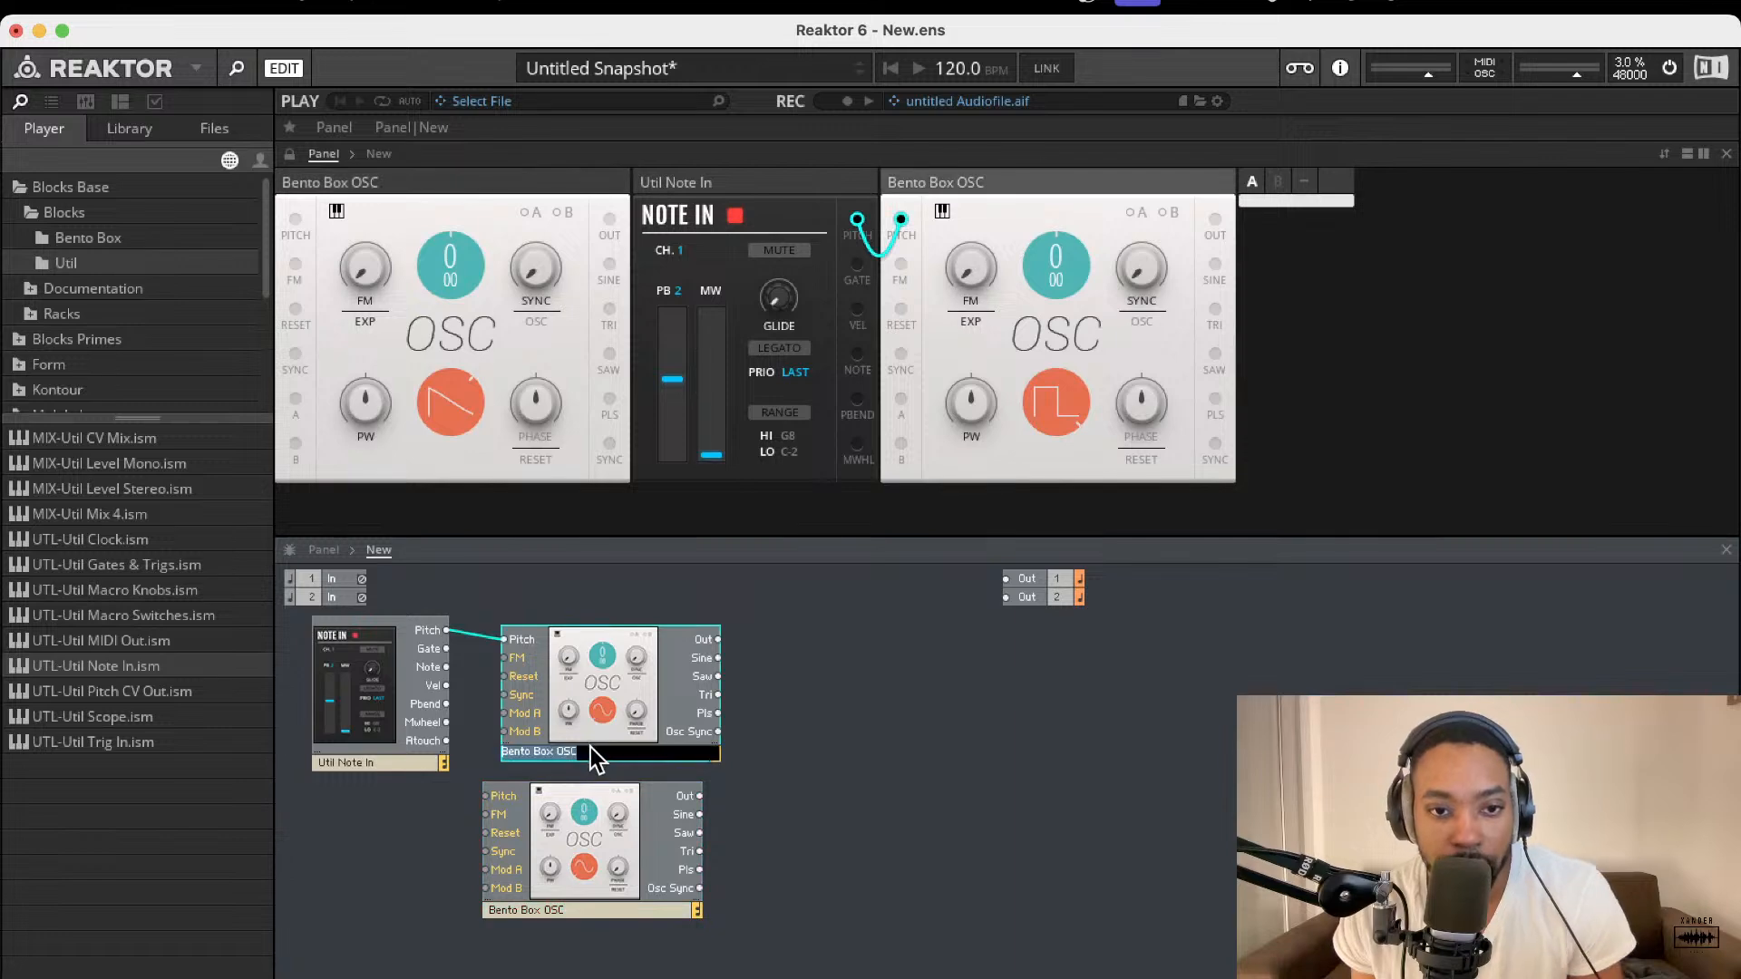
{"action": "type", "text": "1"}
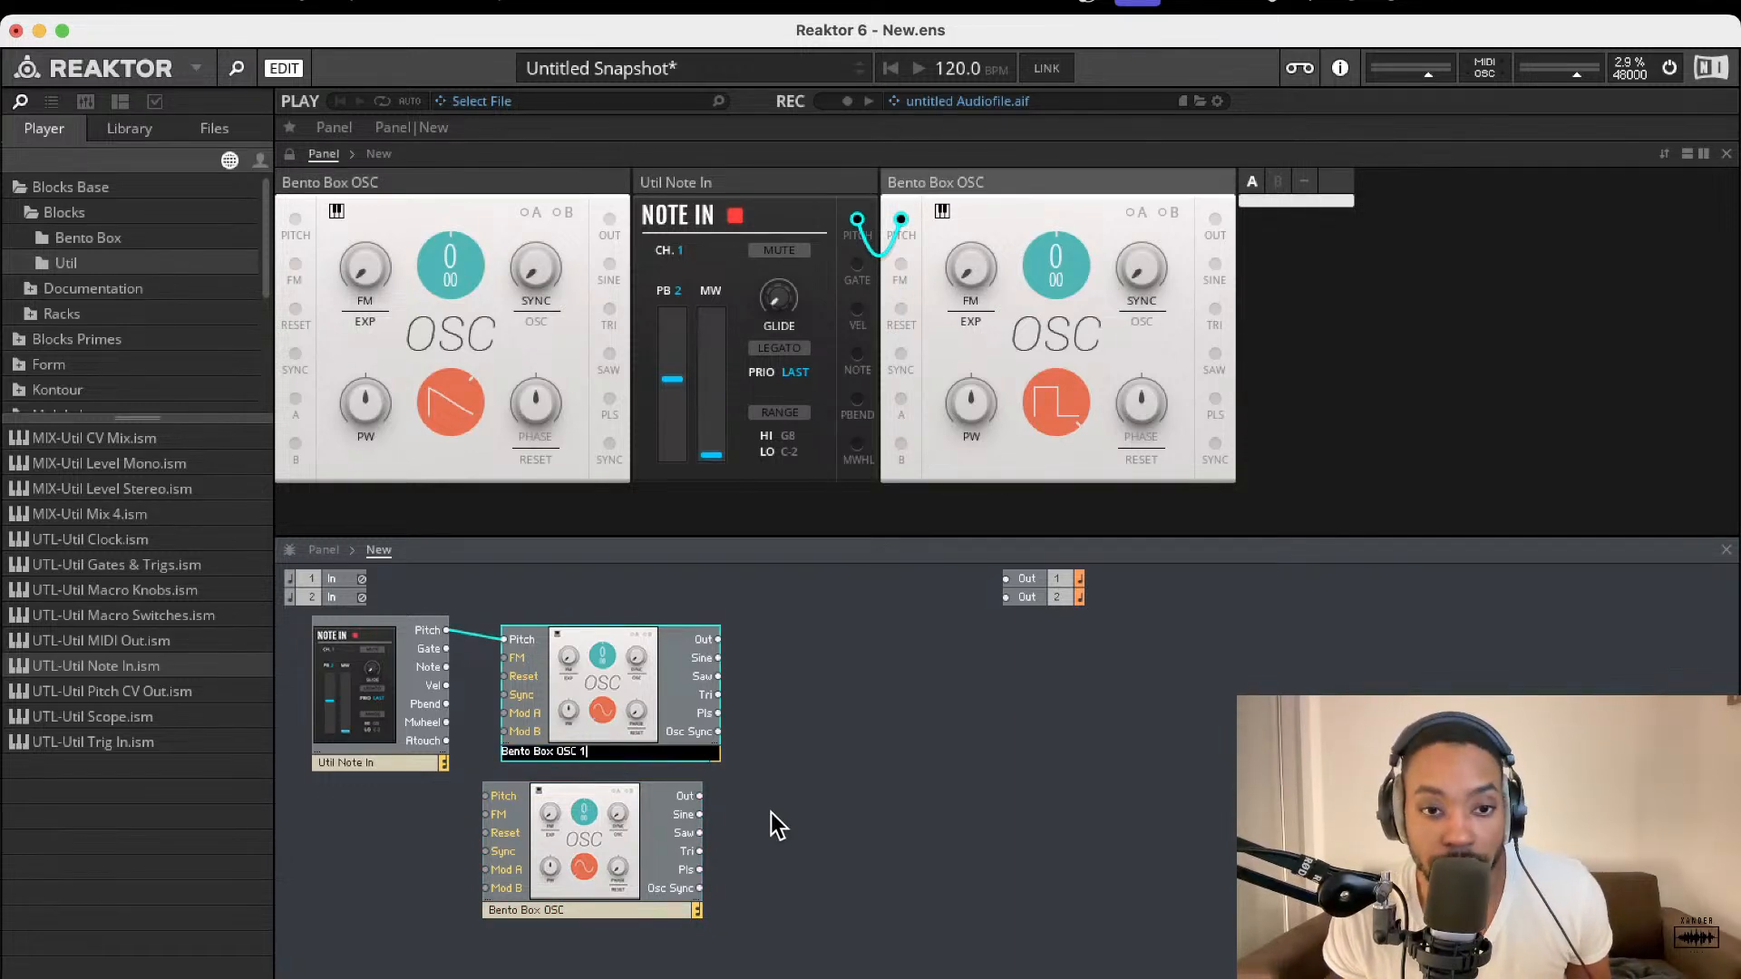
{"action": "left_click", "coordinate": [772, 814]}
{"action": "double_click", "coordinate": [570, 907]}
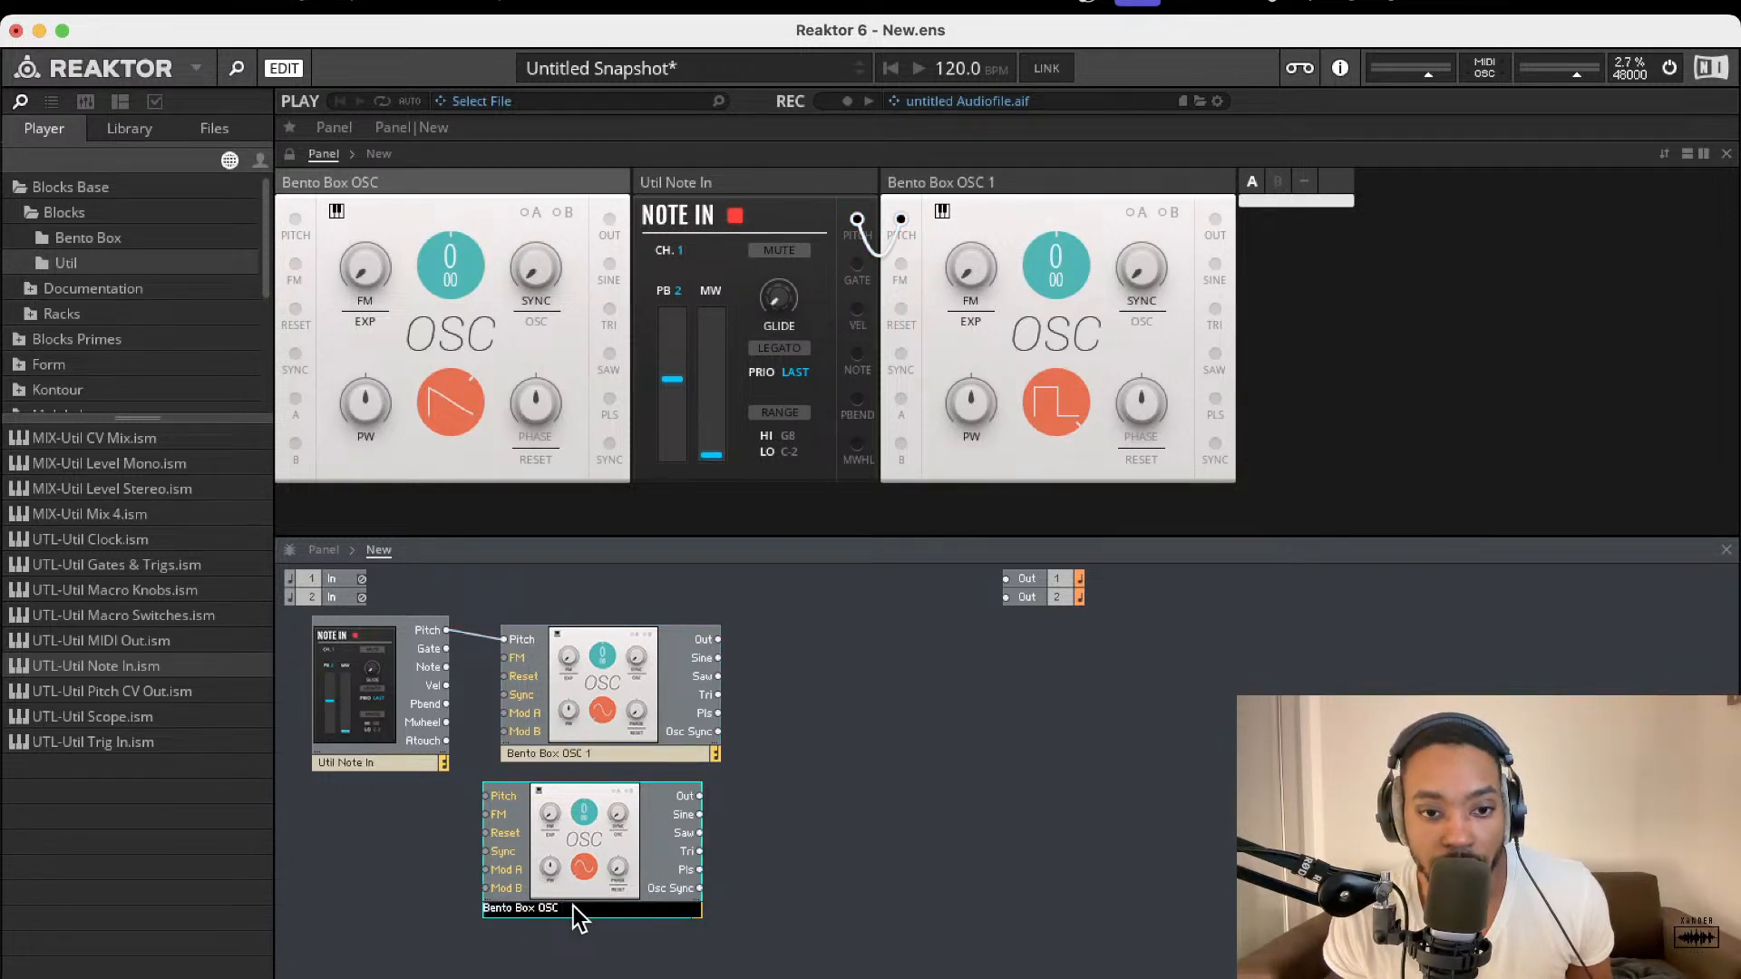
{"action": "type", "text": "2"}
{"action": "key", "text": "Return"}
{"action": "mouse_move", "coordinate": [558, 838]}
{"action": "left_mouse_down"}
{"action": "mouse_move", "coordinate": [600, 828]}
{"action": "mouse_move", "coordinate": [581, 836]}
{"action": "left_mouse_up"}
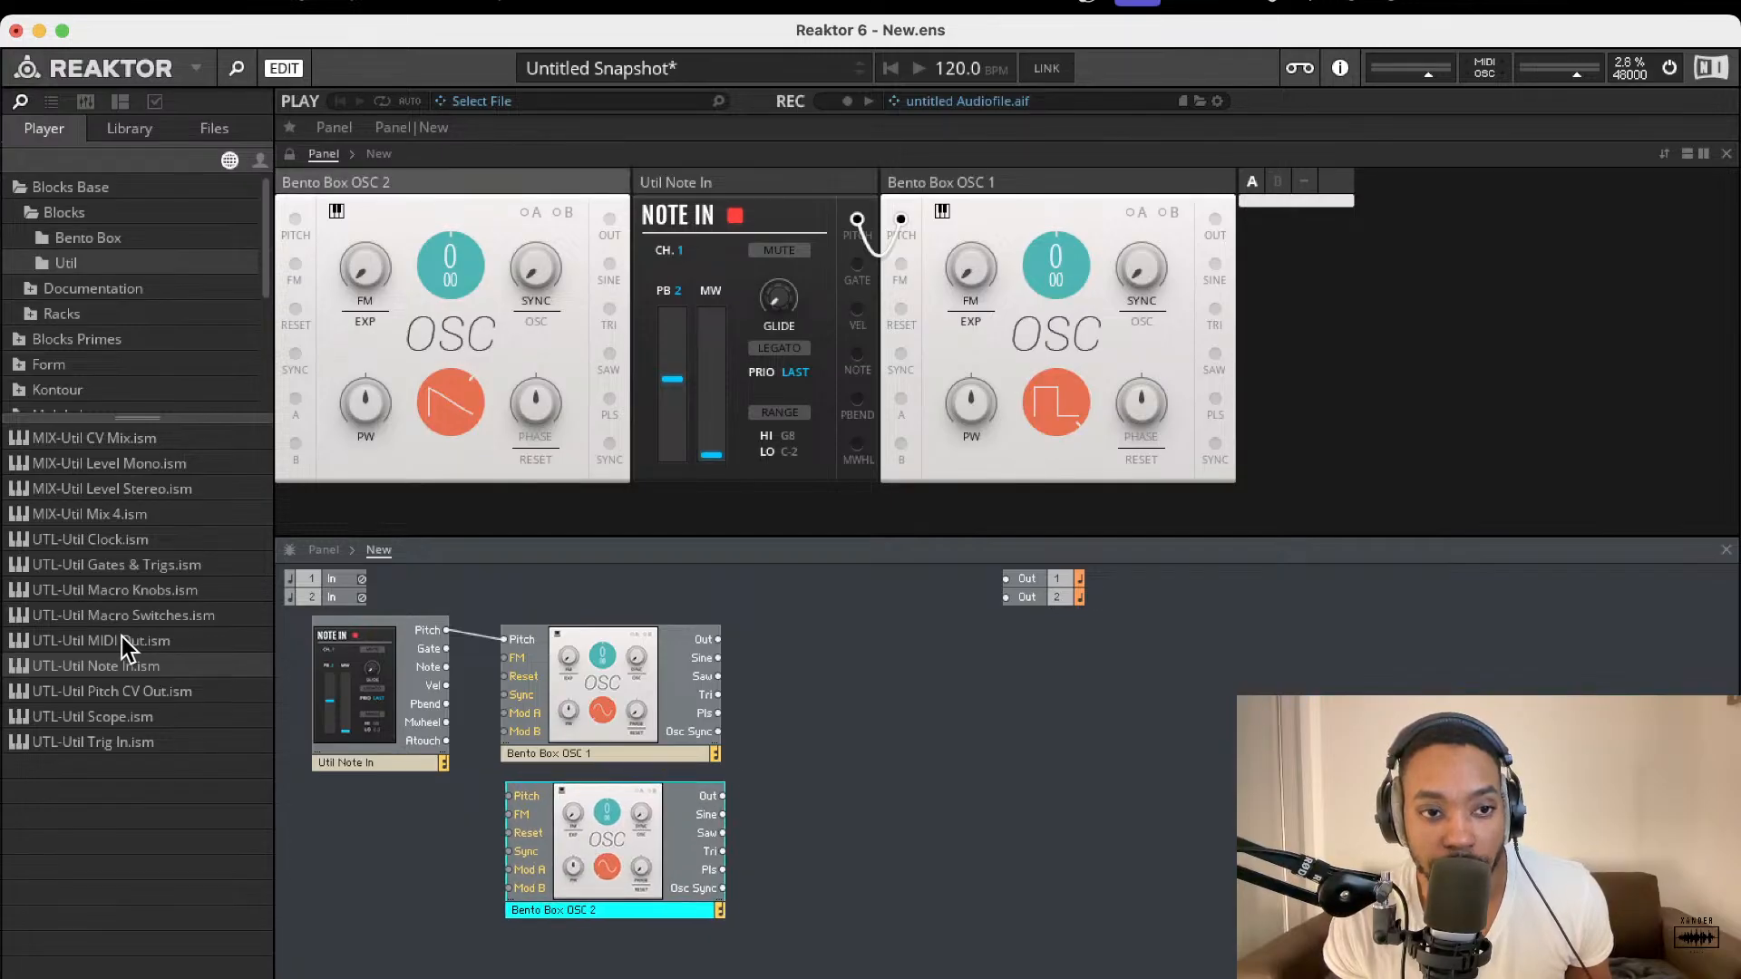
Step: Add a MIX-Util Mix 4 block to the structure, well clear of the two oscillators
{"action": "left_click_drag", "start_coordinate": [136, 514], "coordinate": [880, 764]}
{"action": "key", "text": "Delete"}
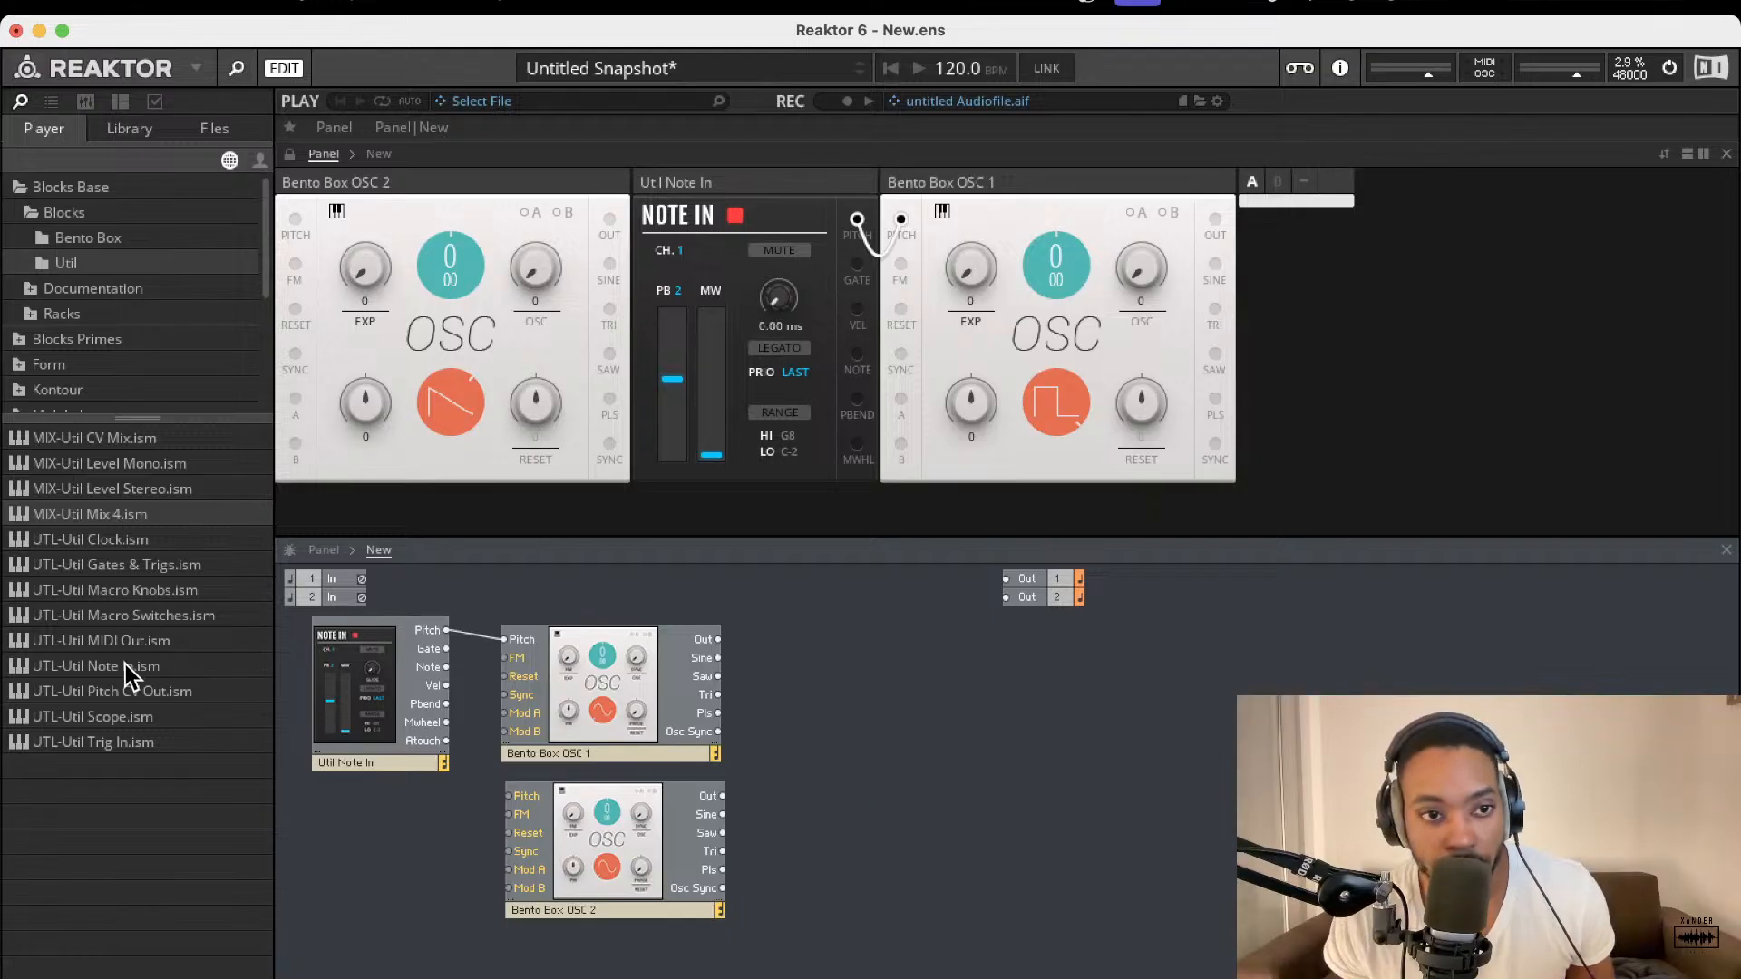
{"action": "left_click_drag", "start_coordinate": [147, 515], "coordinate": [1078, 762]}
{"action": "left_click_drag", "start_coordinate": [1209, 707], "coordinate": [1185, 731]}
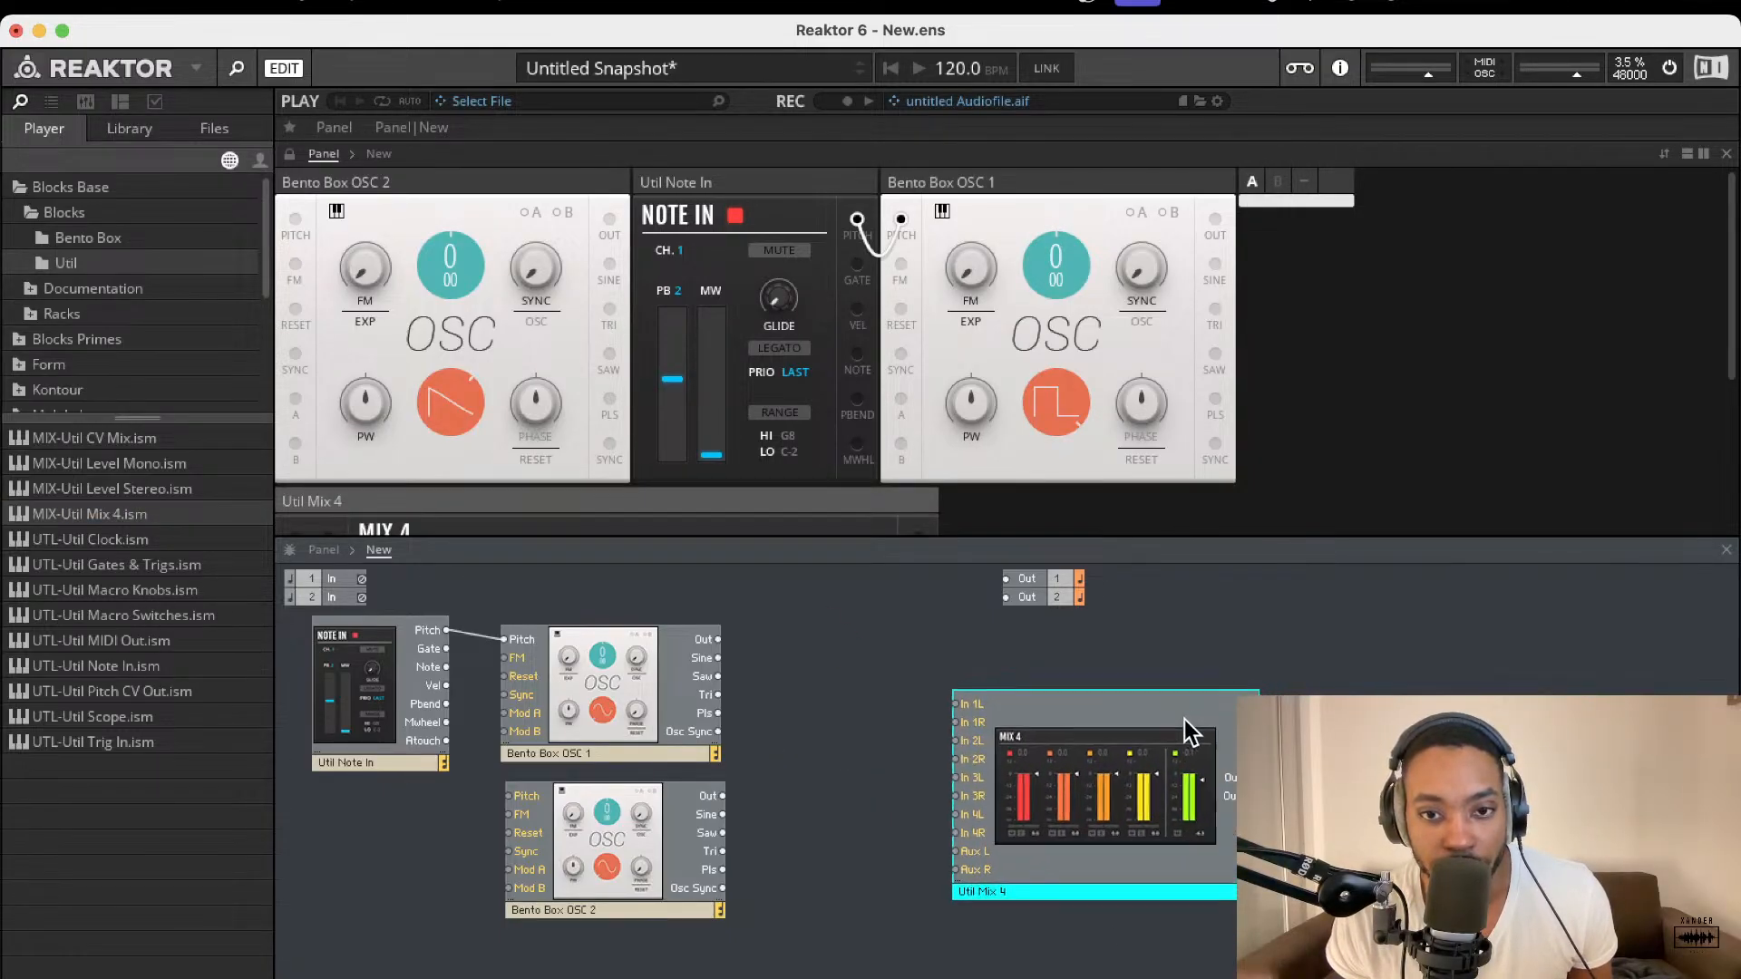
{"action": "left_click_drag", "start_coordinate": [718, 640], "coordinate": [802, 709]}
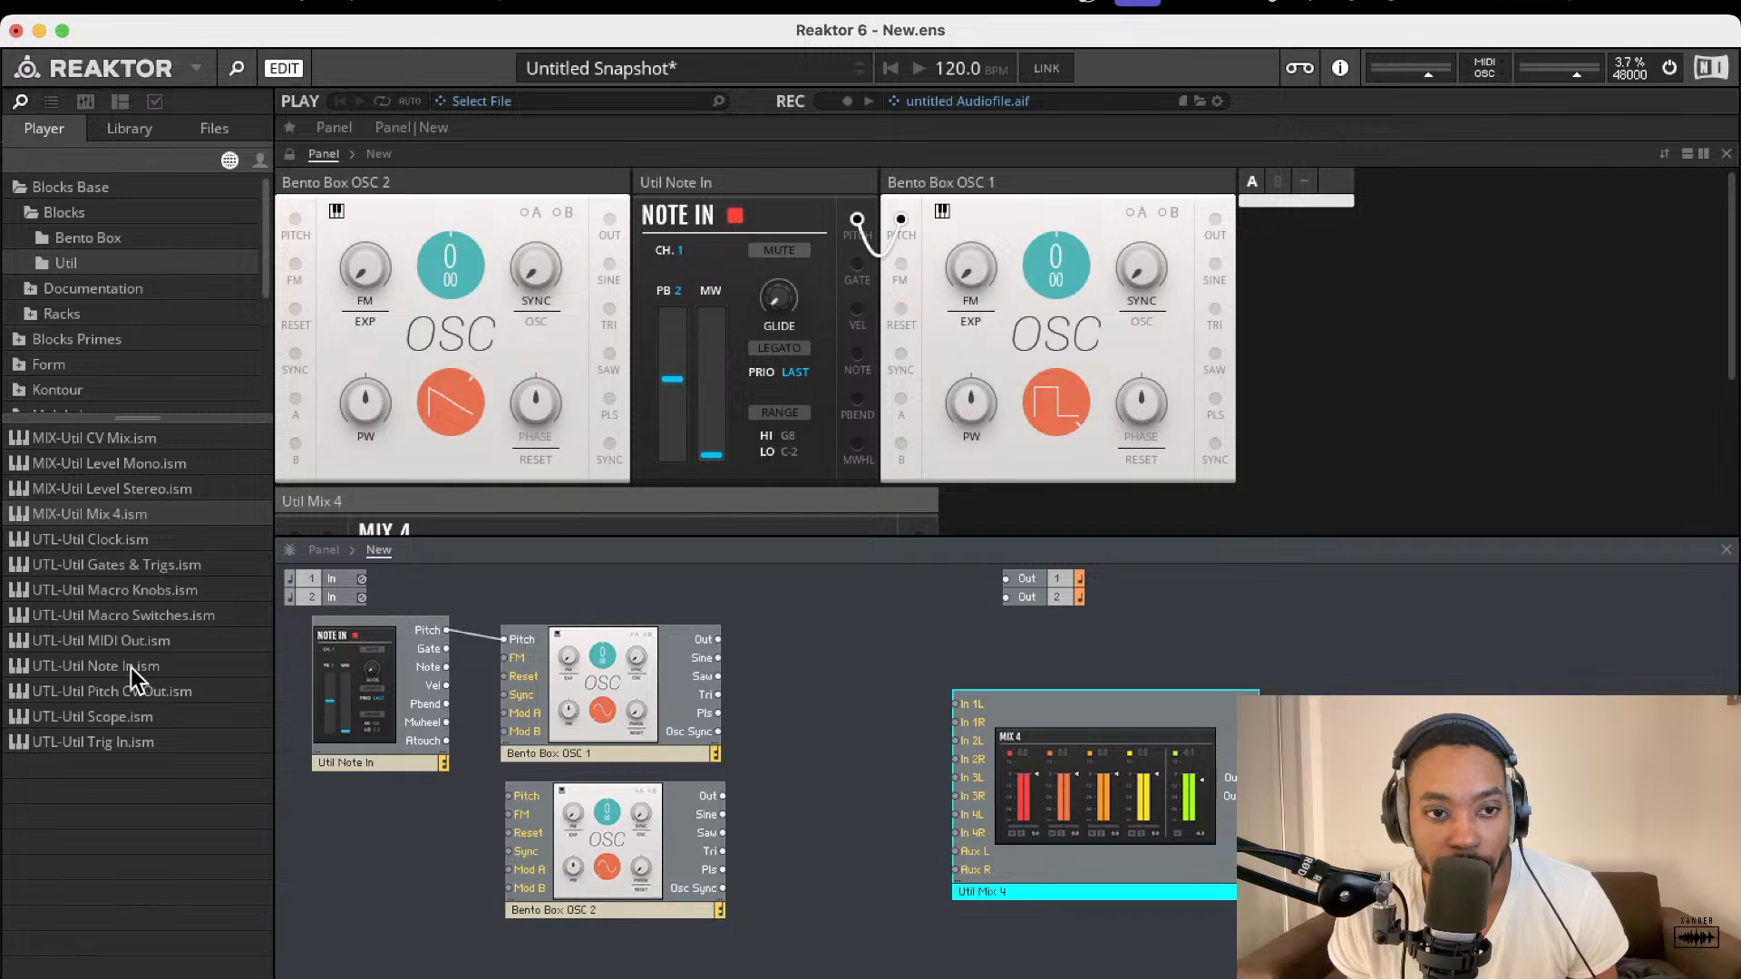
Step: Add a MIX-Bento Mix block and connect OSC 1's Out to In 1 and OSC 2's Out to In 2
{"action": "left_click", "coordinate": [107, 238]}
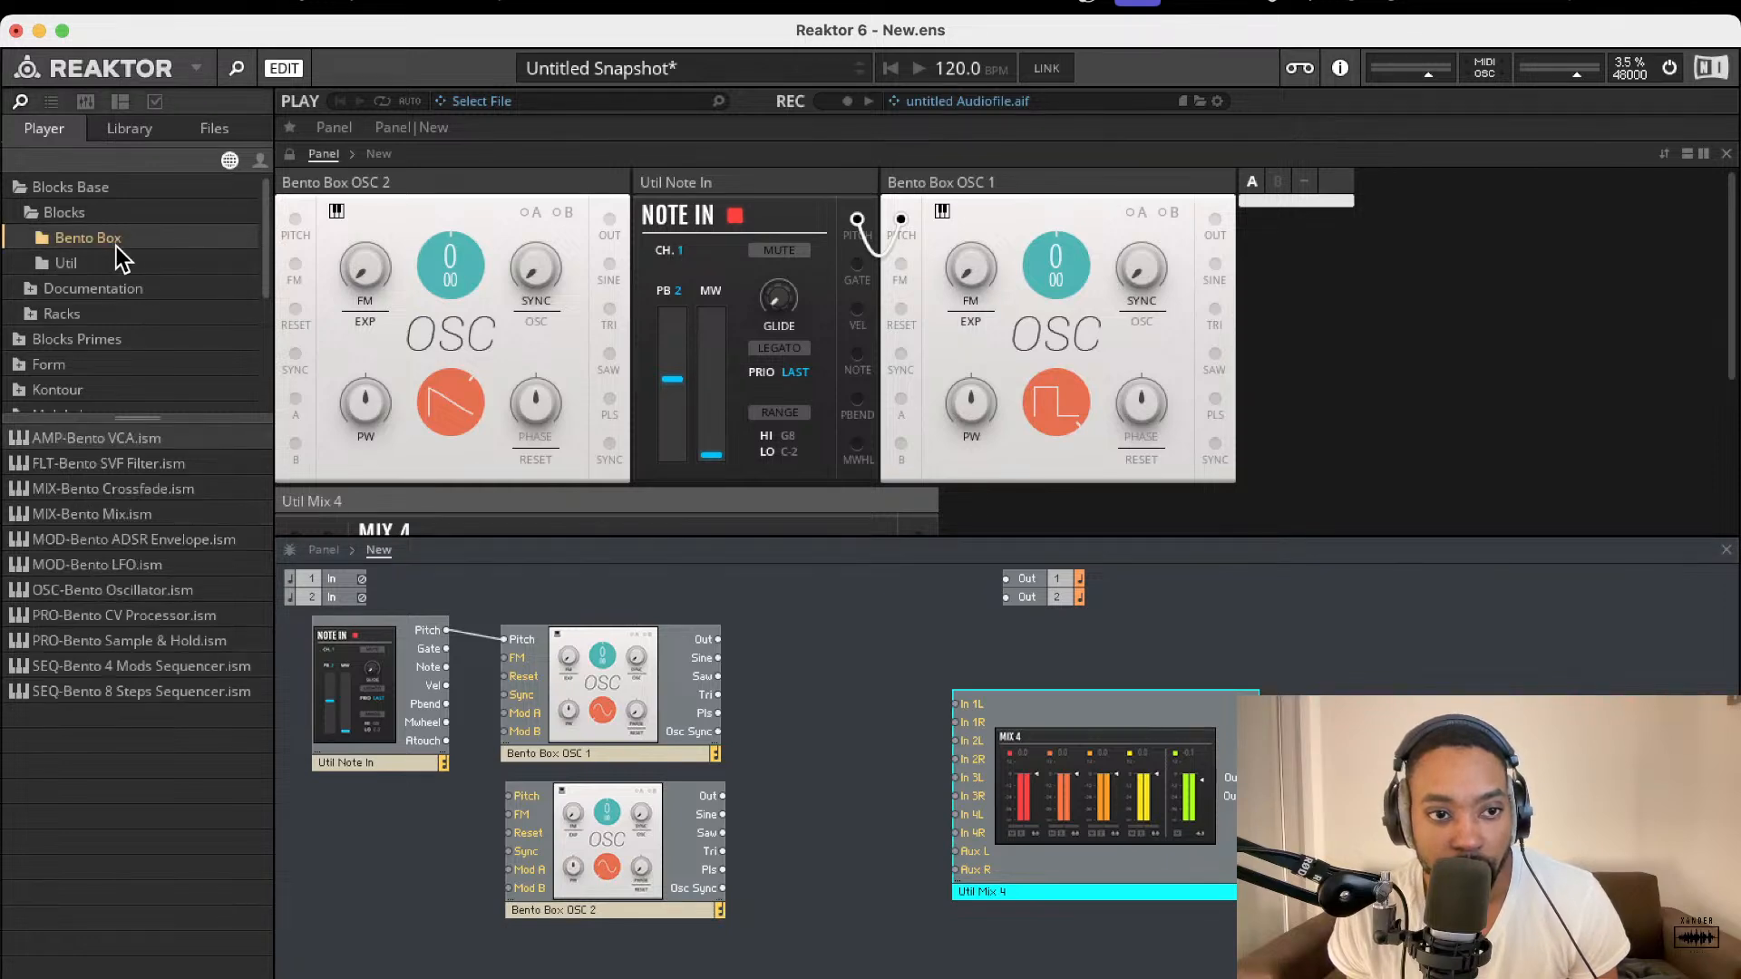
{"action": "left_click_drag", "start_coordinate": [114, 514], "coordinate": [866, 716]}
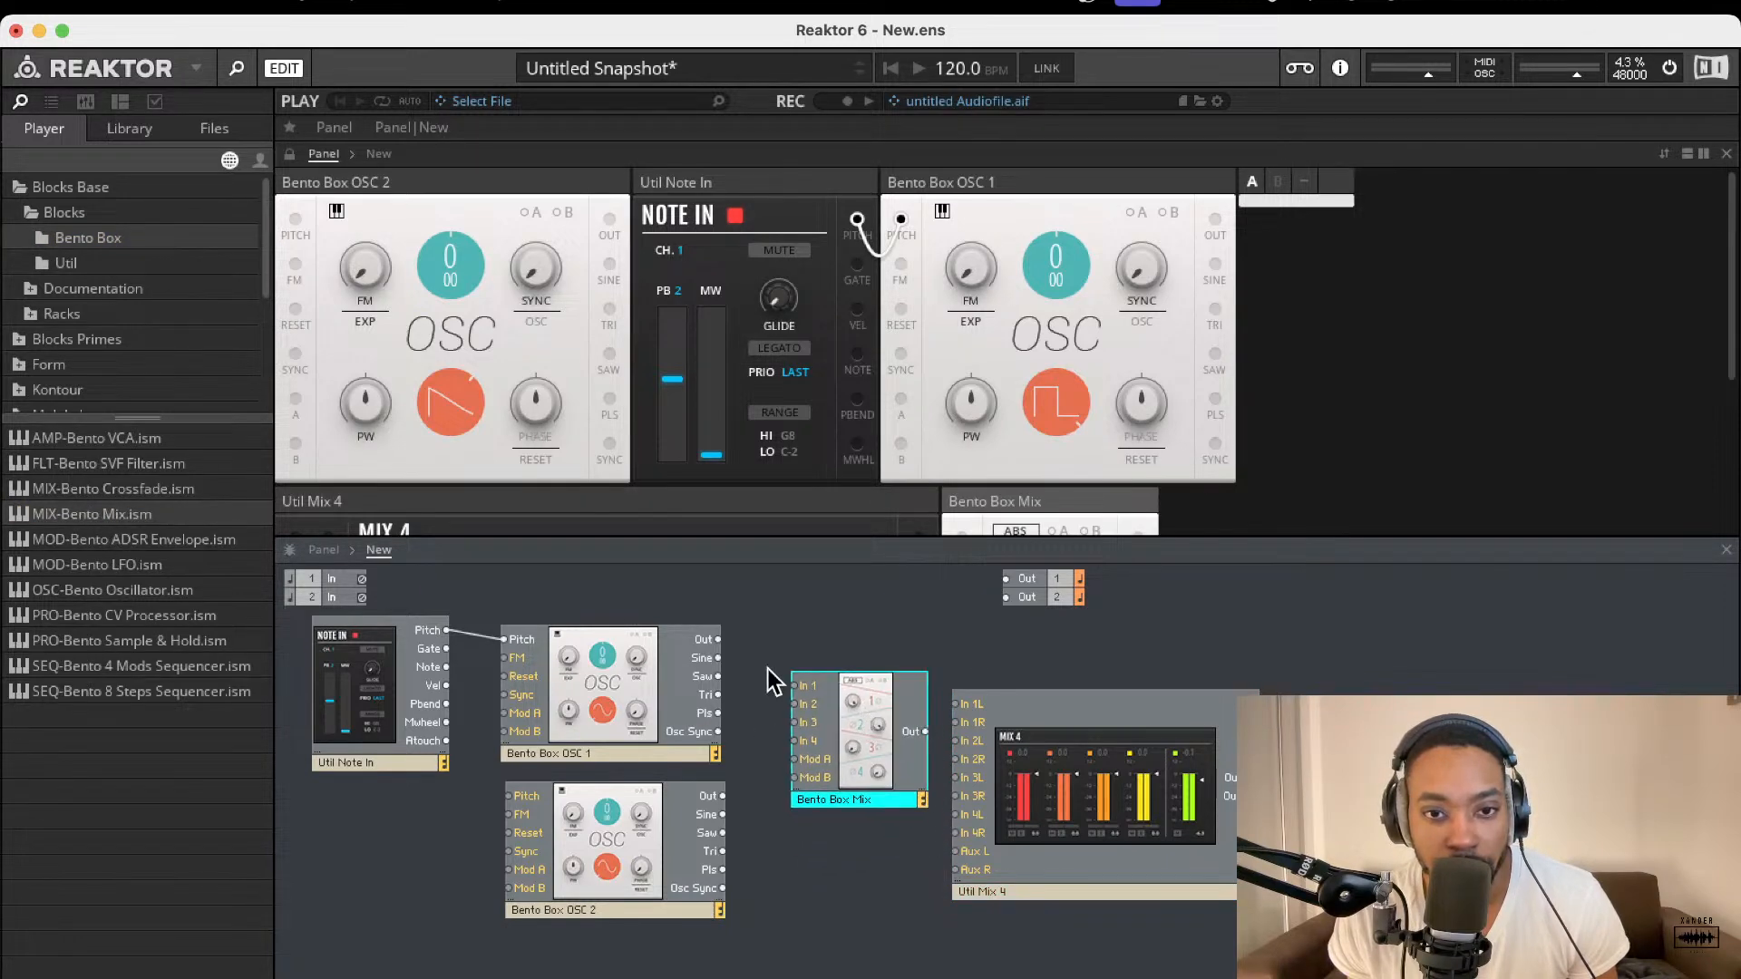
{"action": "left_click_drag", "start_coordinate": [708, 639], "coordinate": [809, 701]}
{"action": "left_click_drag", "start_coordinate": [710, 636], "coordinate": [795, 686]}
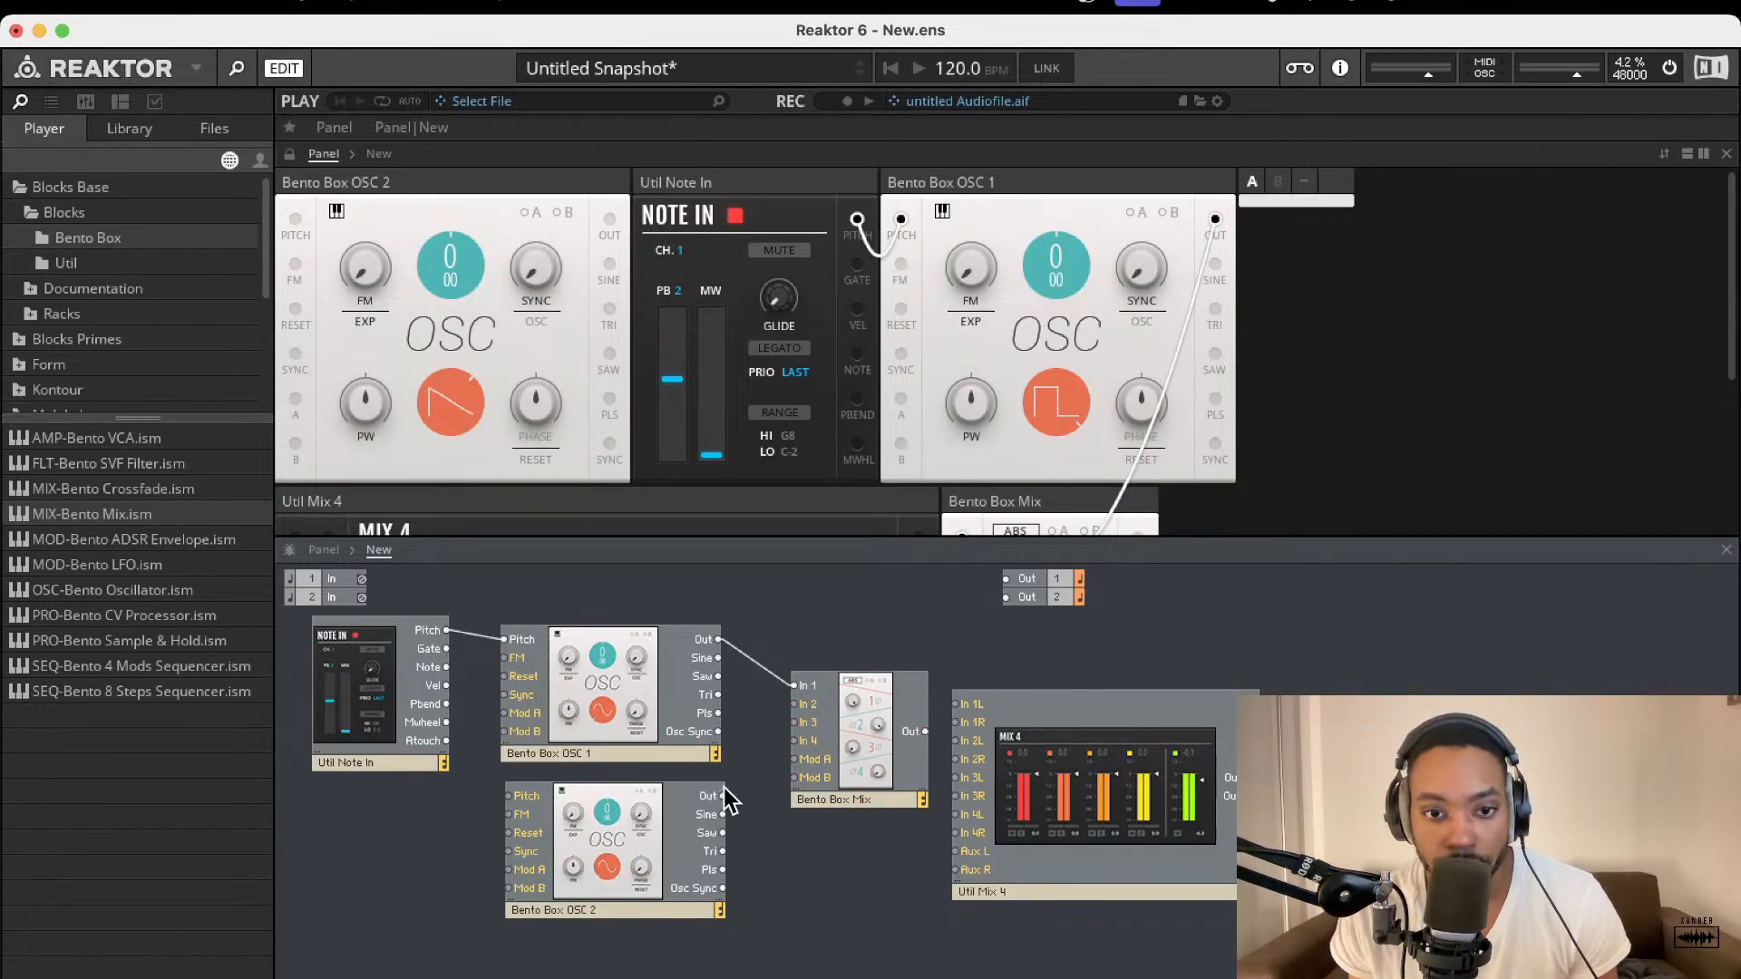
{"action": "left_click_drag", "start_coordinate": [722, 795], "coordinate": [817, 695]}
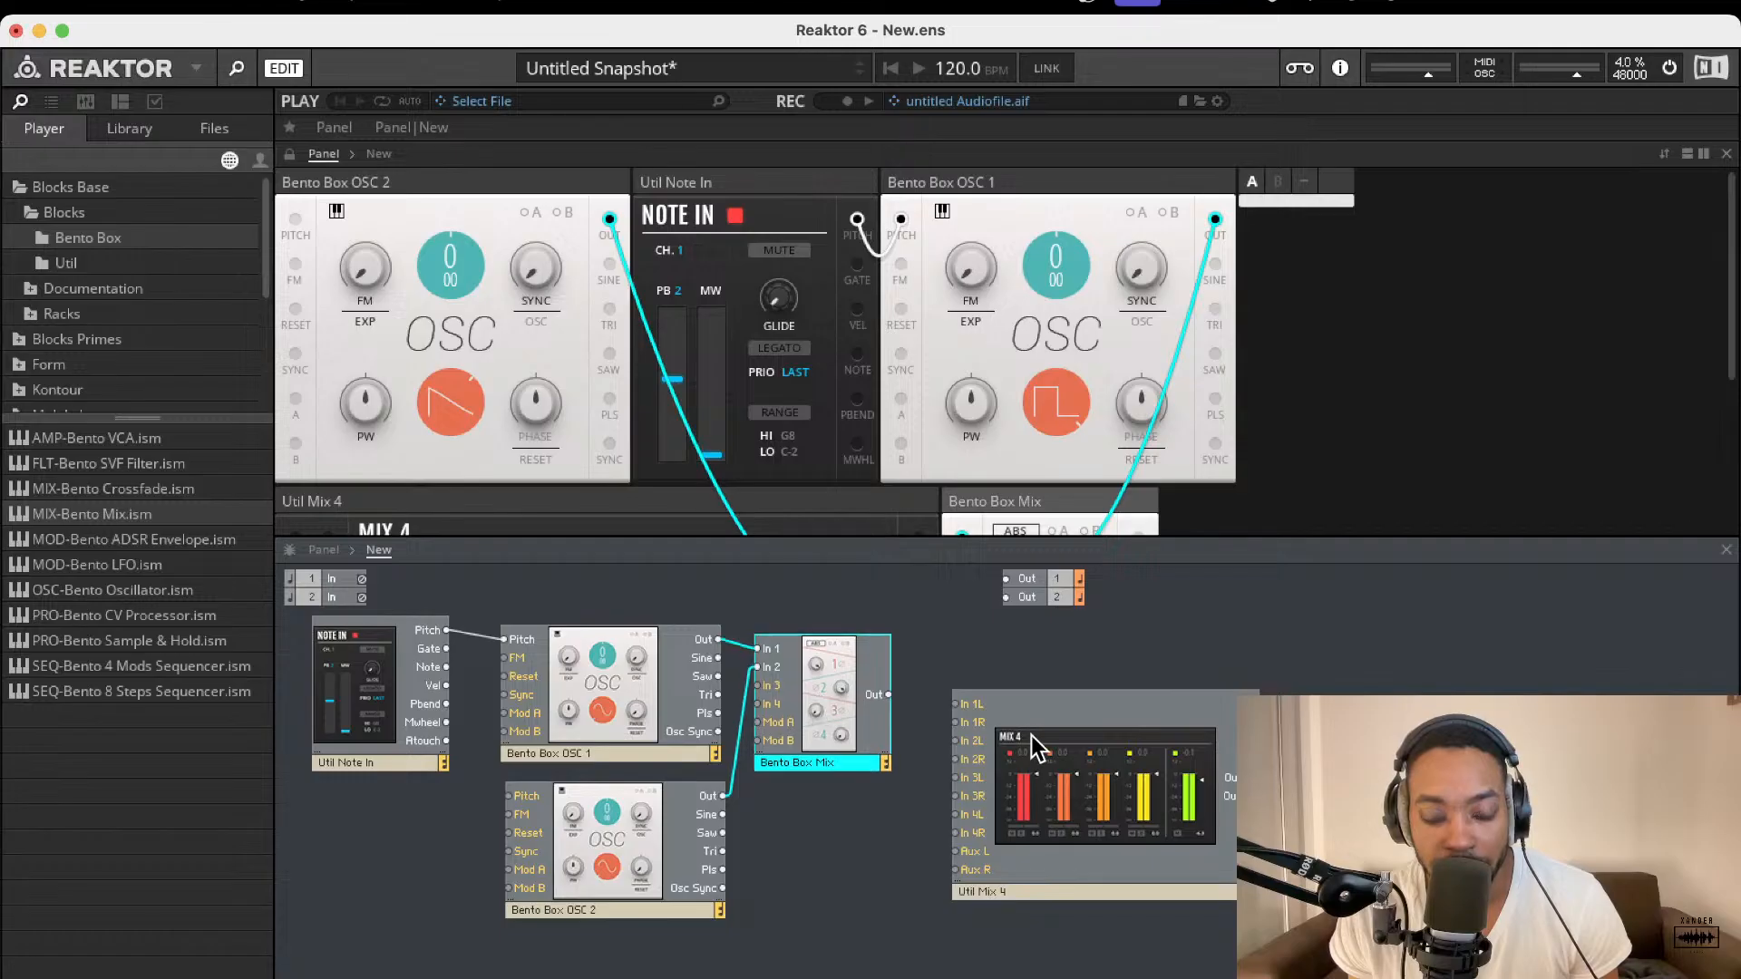
Step: Move the Util Mix 4 block aside and connect the Bento Box Mix output to ensemble outputs 1 and 2
{"action": "left_click_drag", "start_coordinate": [1062, 745], "coordinate": [1146, 703]}
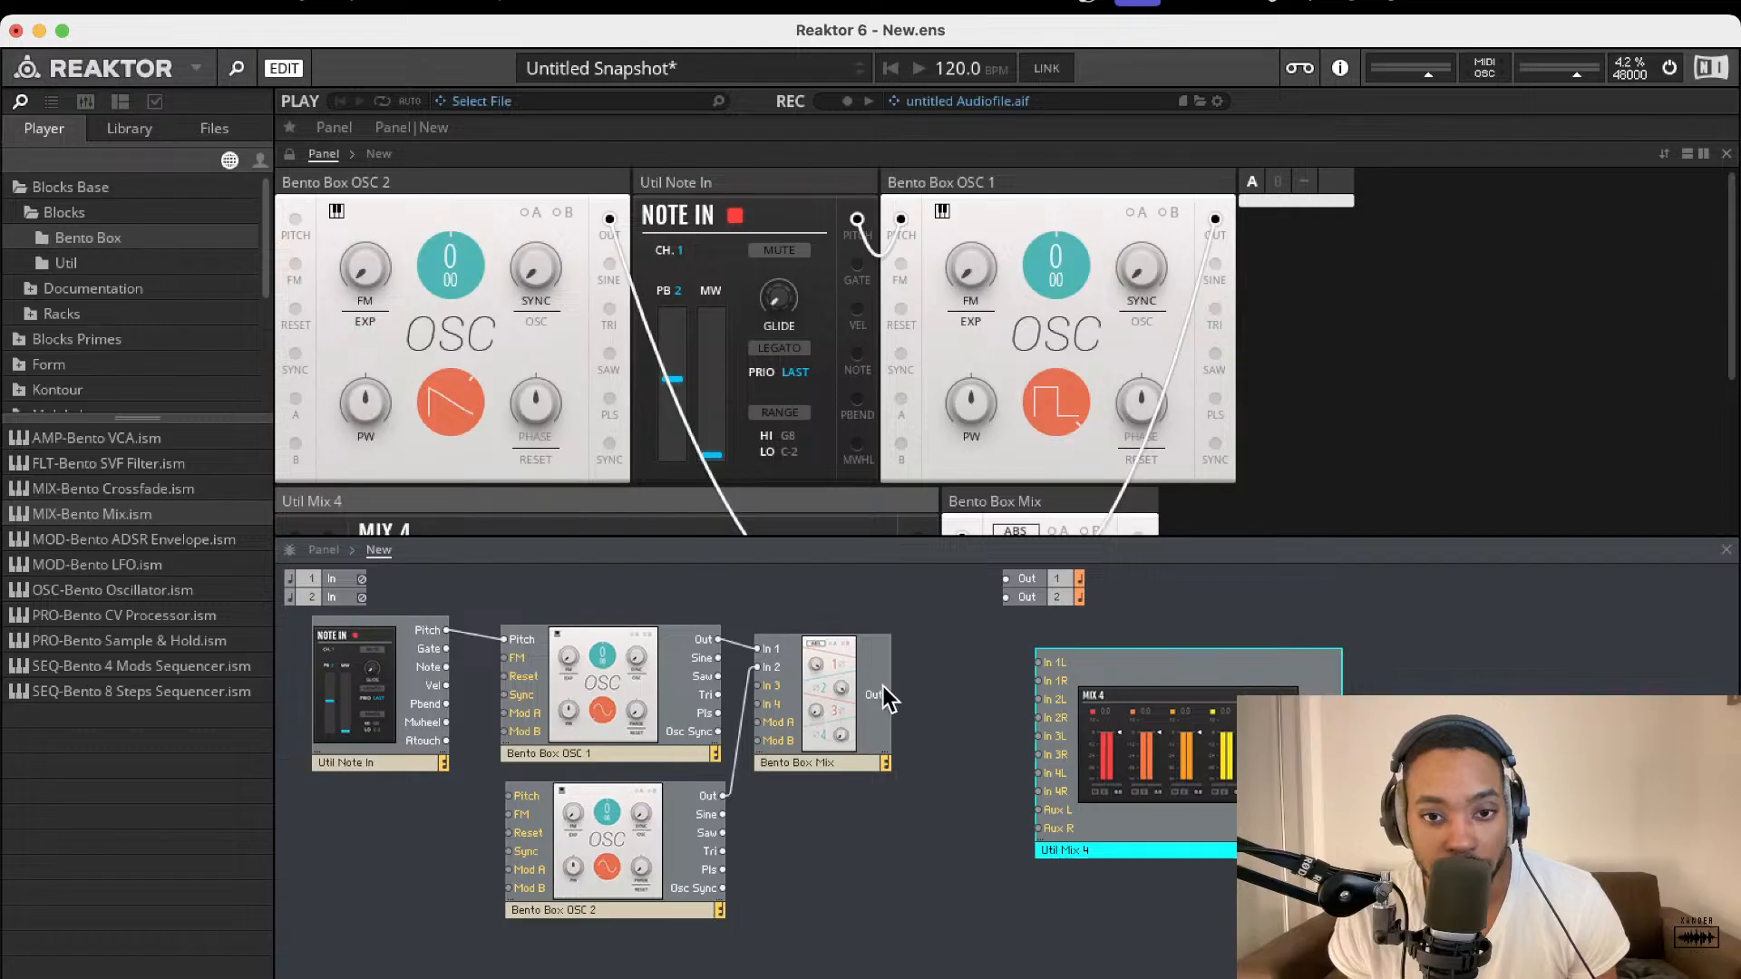
{"action": "left_click_drag", "start_coordinate": [890, 695], "coordinate": [1006, 578]}
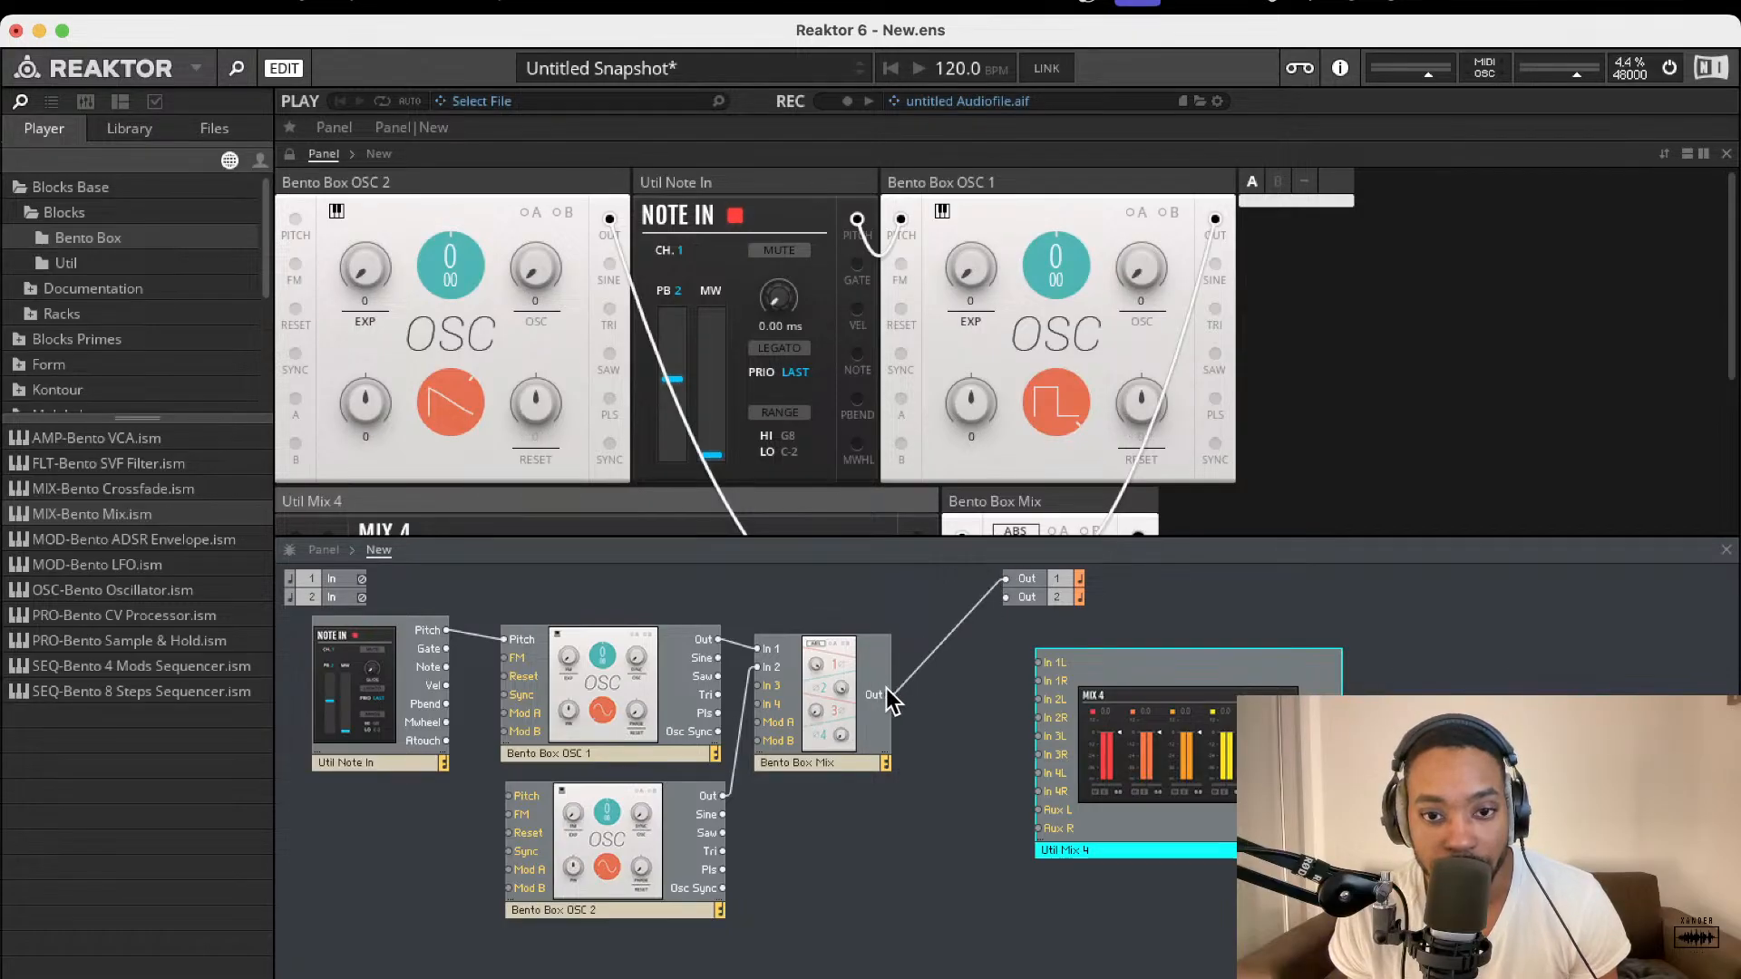
{"action": "left_click_drag", "start_coordinate": [889, 695], "coordinate": [1030, 598]}
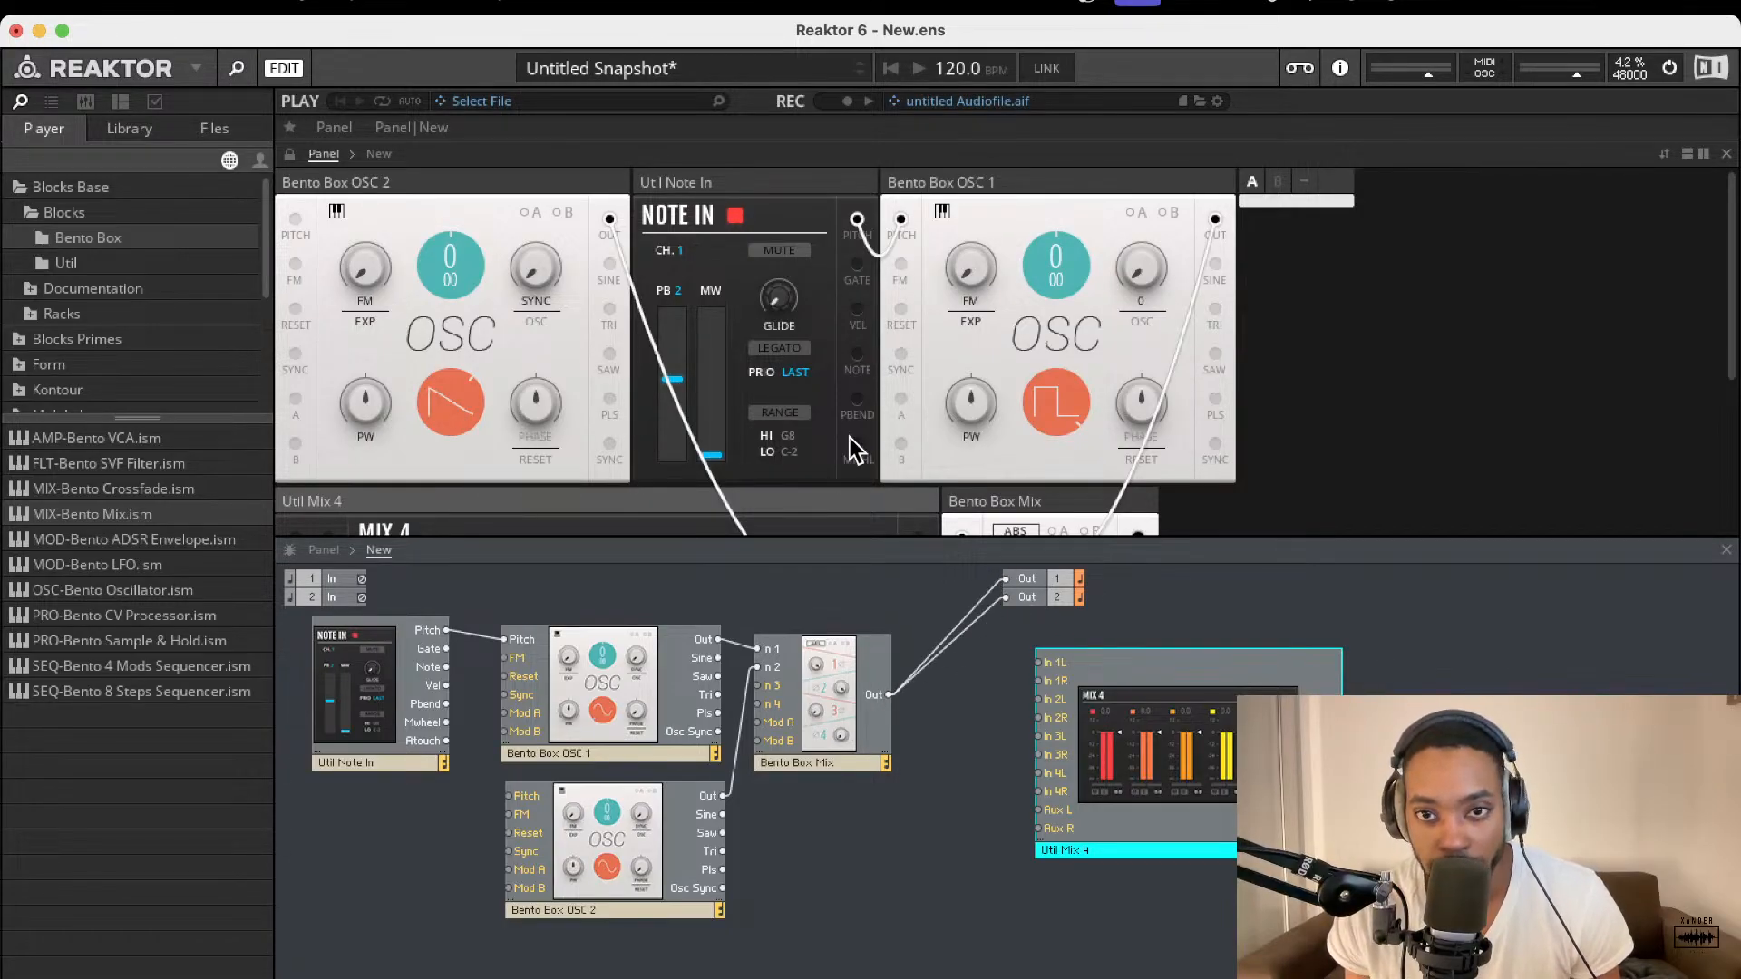
Step: Raise the channel 1 level on the Bento Box Mix panel to about 2.6
{"action": "scroll", "coordinate": [744, 363], "scroll_direction": "down", "scroll_amount": 5}
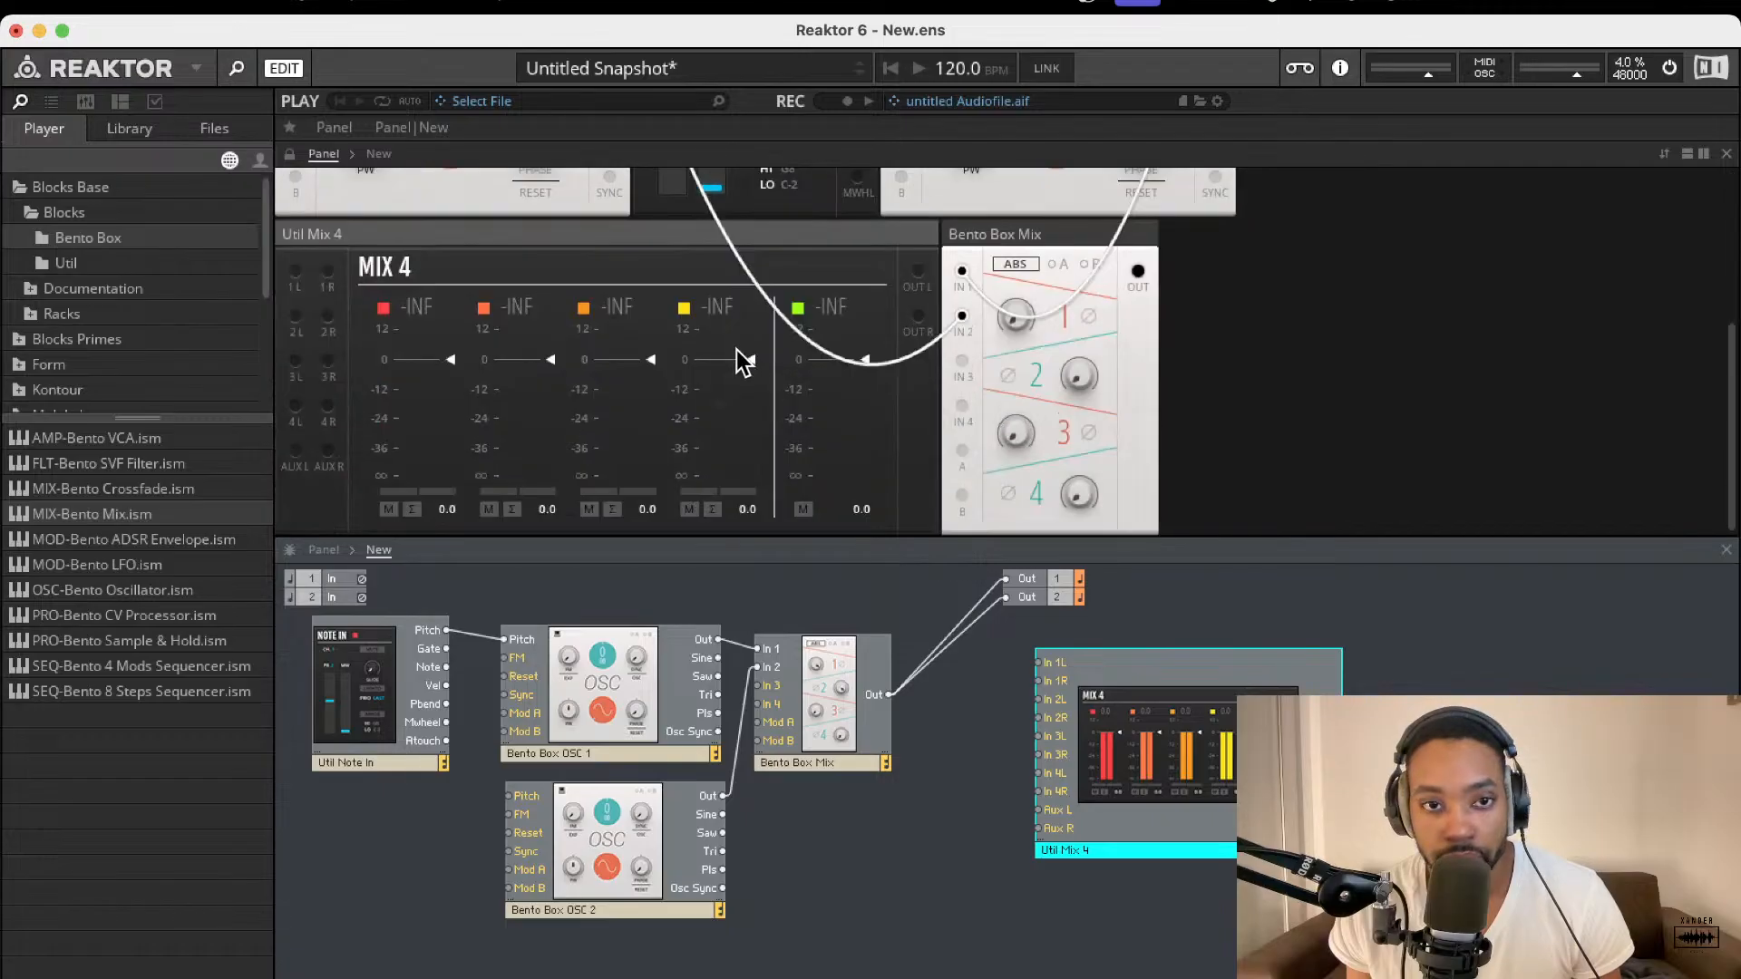
{"action": "left_click_drag", "start_coordinate": [1016, 319], "coordinate": [1001, 272]}
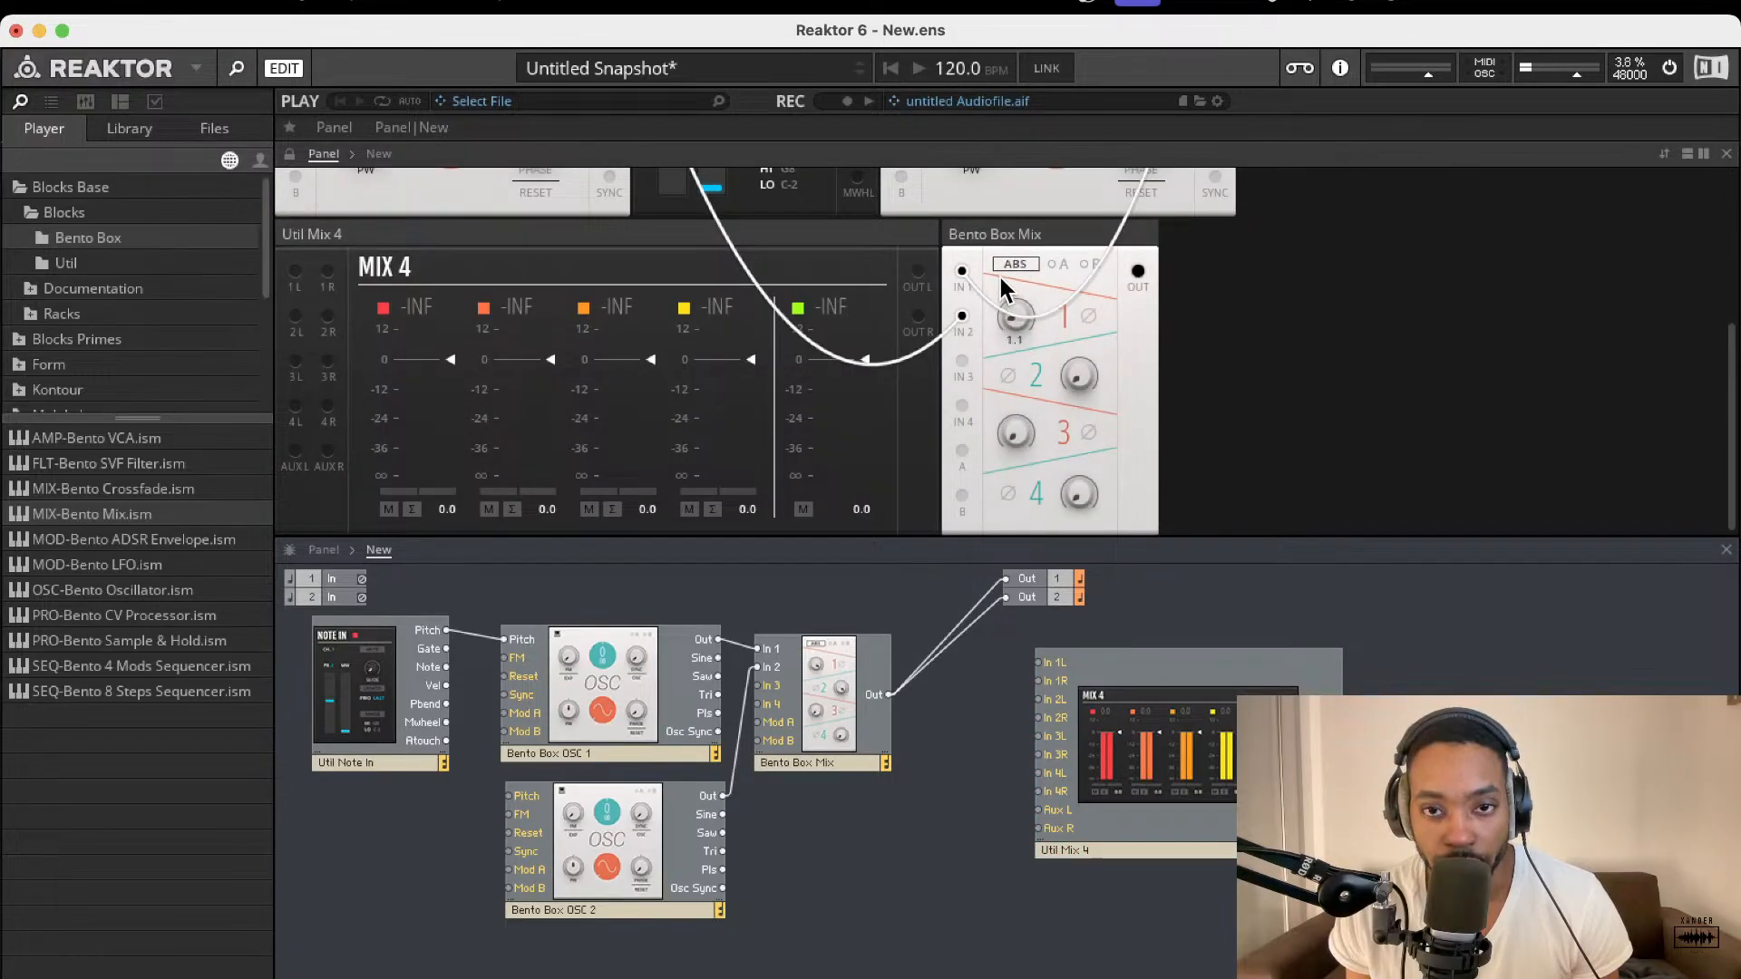
{"action": "scroll", "coordinate": [802, 399], "scroll_direction": "up", "scroll_amount": 5}
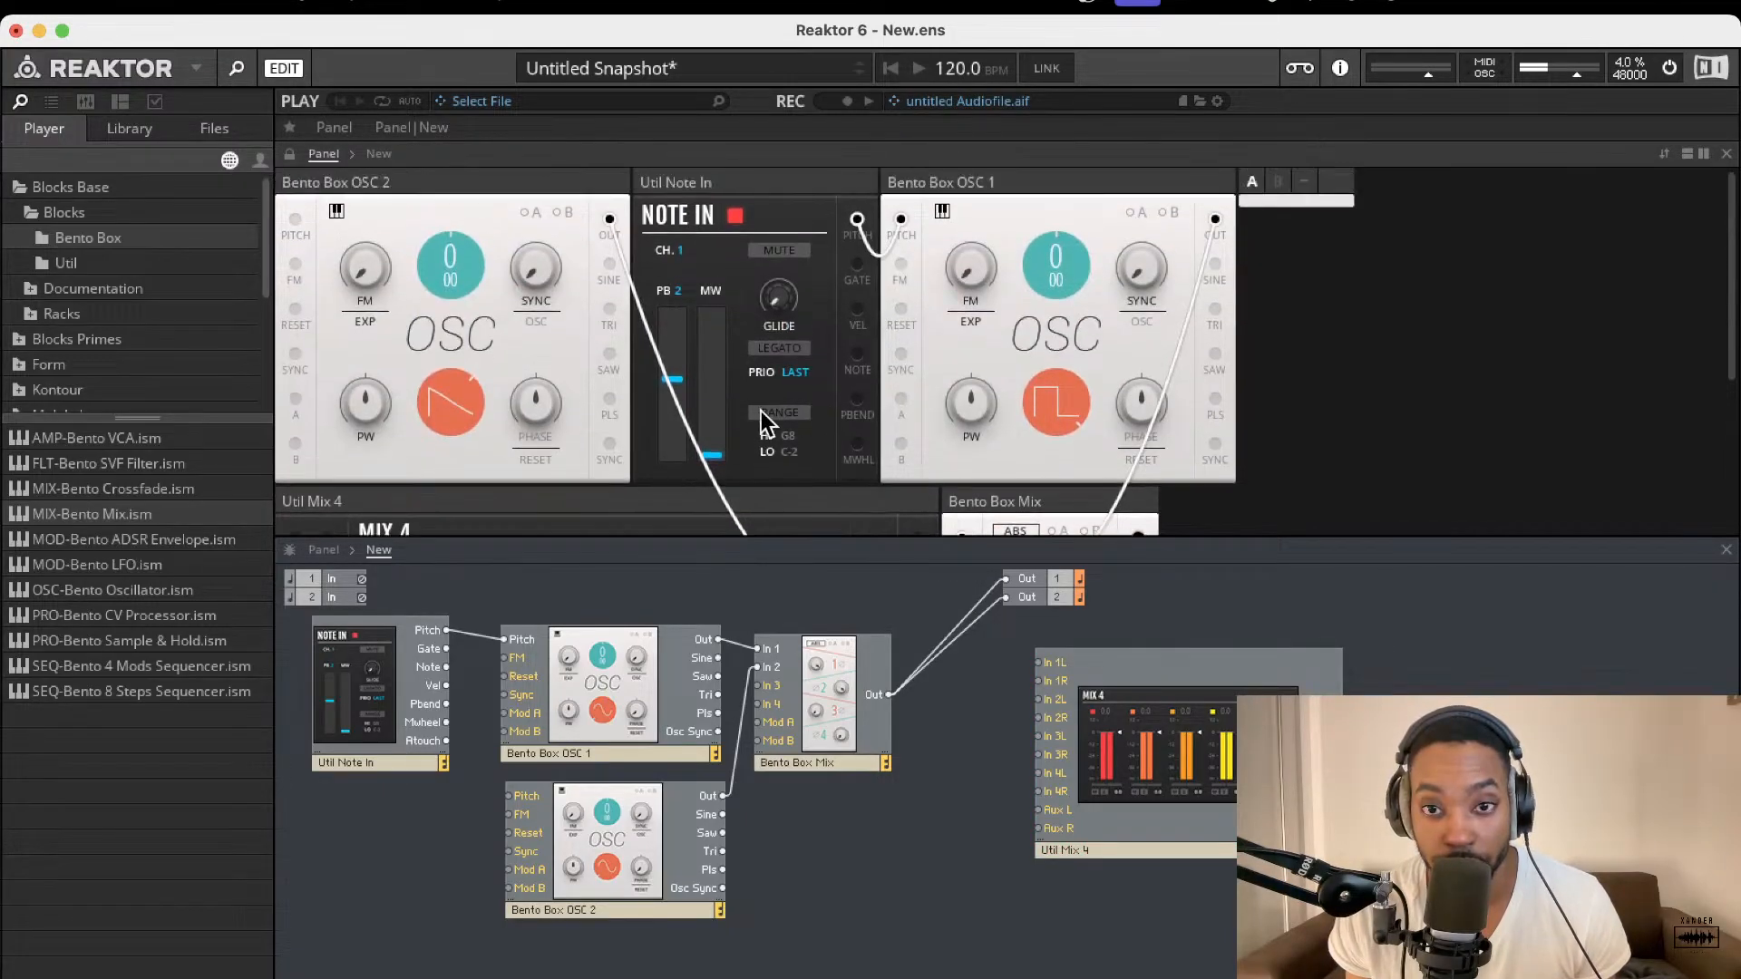
{"action": "scroll", "coordinate": [1017, 376], "scroll_direction": "down", "scroll_amount": 3}
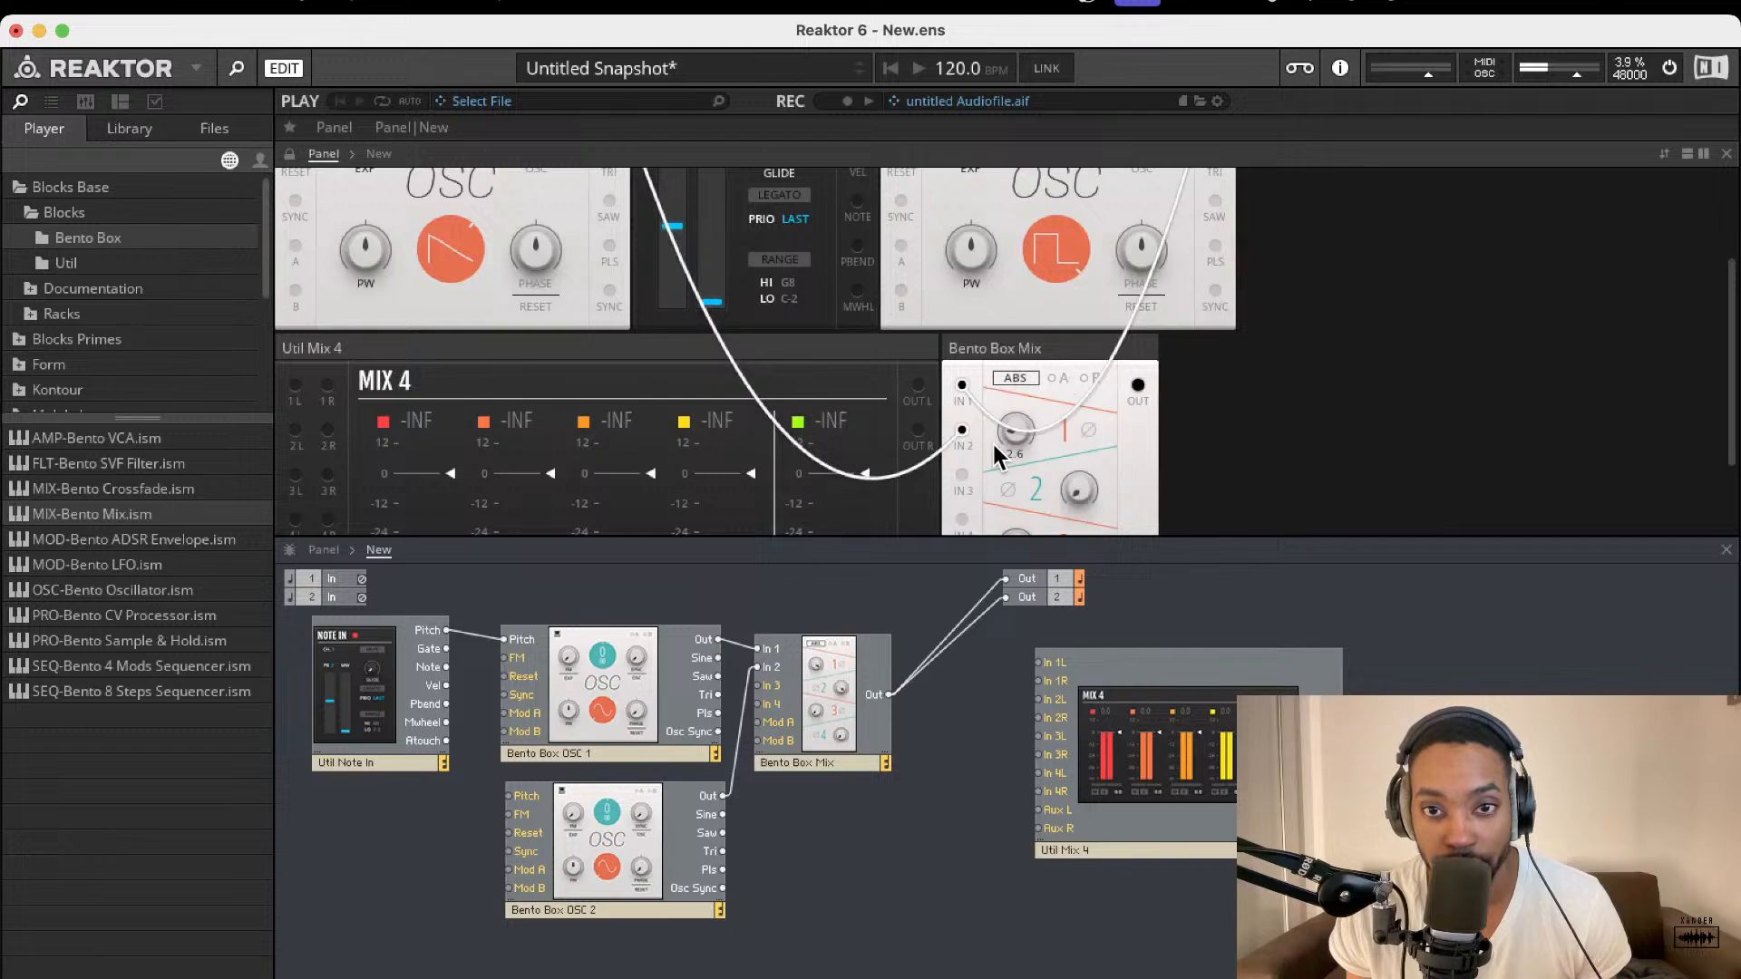
Step: Raise the channel 2 level on the Bento Box Mix panel to about 7.4 and lower OSC 2's pitch to -6
{"action": "left_click_drag", "start_coordinate": [1076, 485], "coordinate": [1085, 408]}
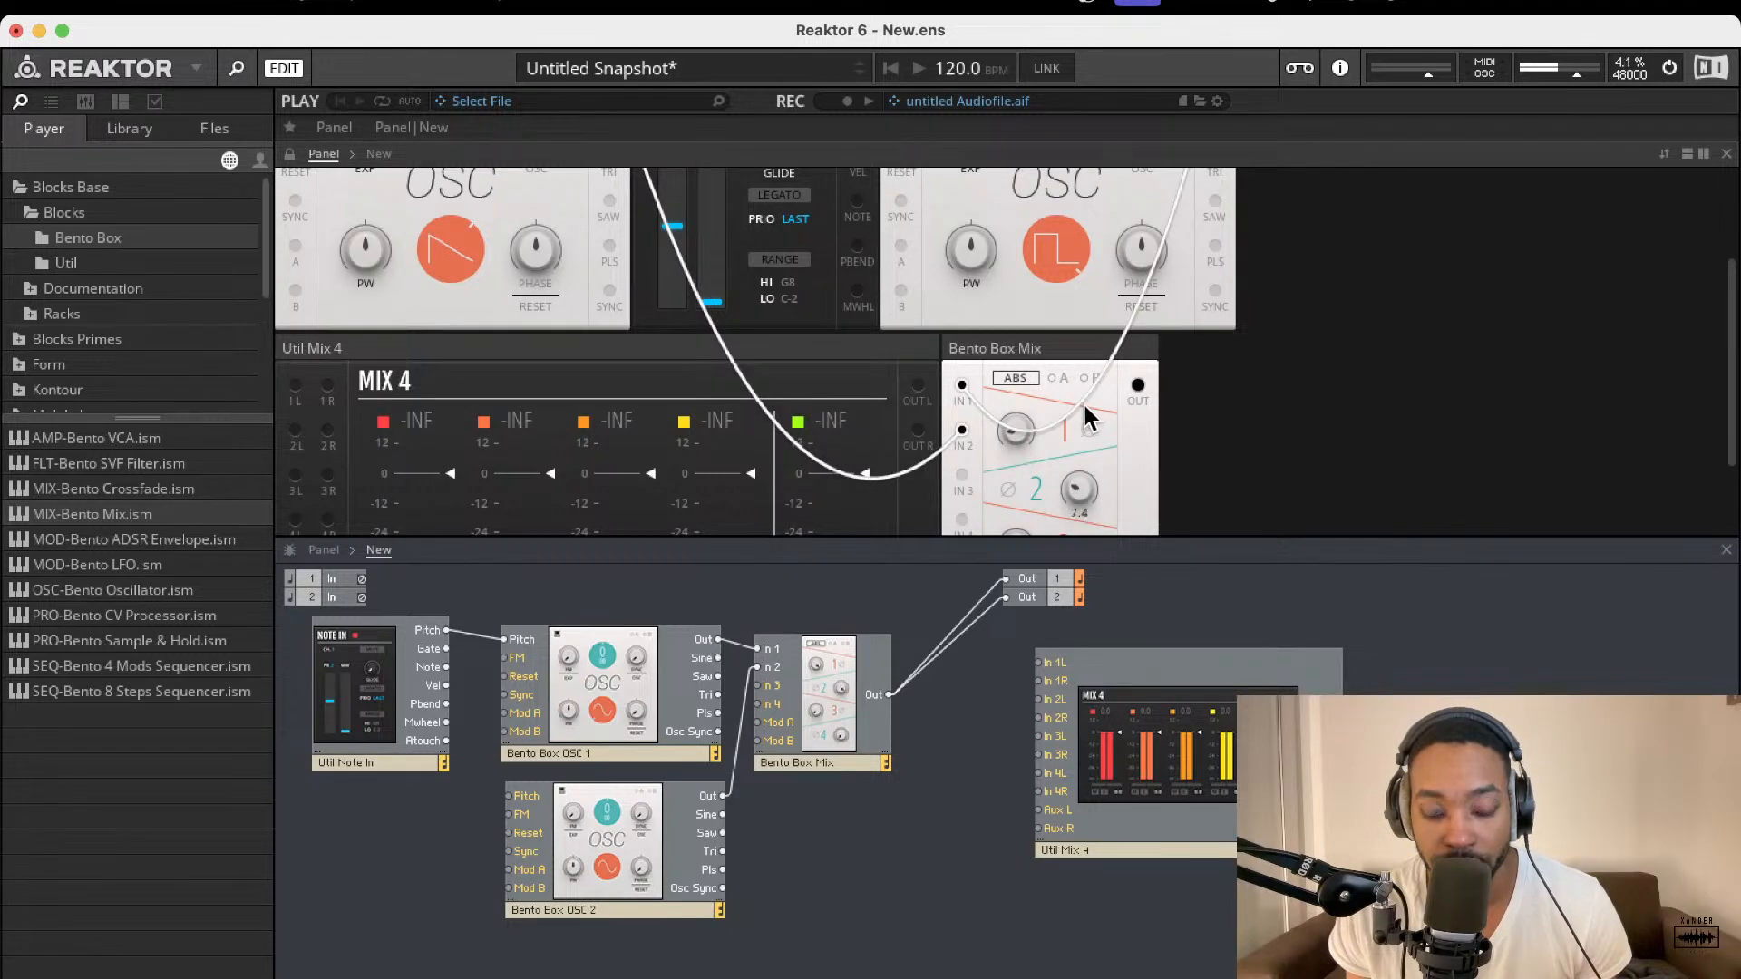
{"action": "scroll", "coordinate": [1002, 426], "scroll_direction": "up", "scroll_amount": 3}
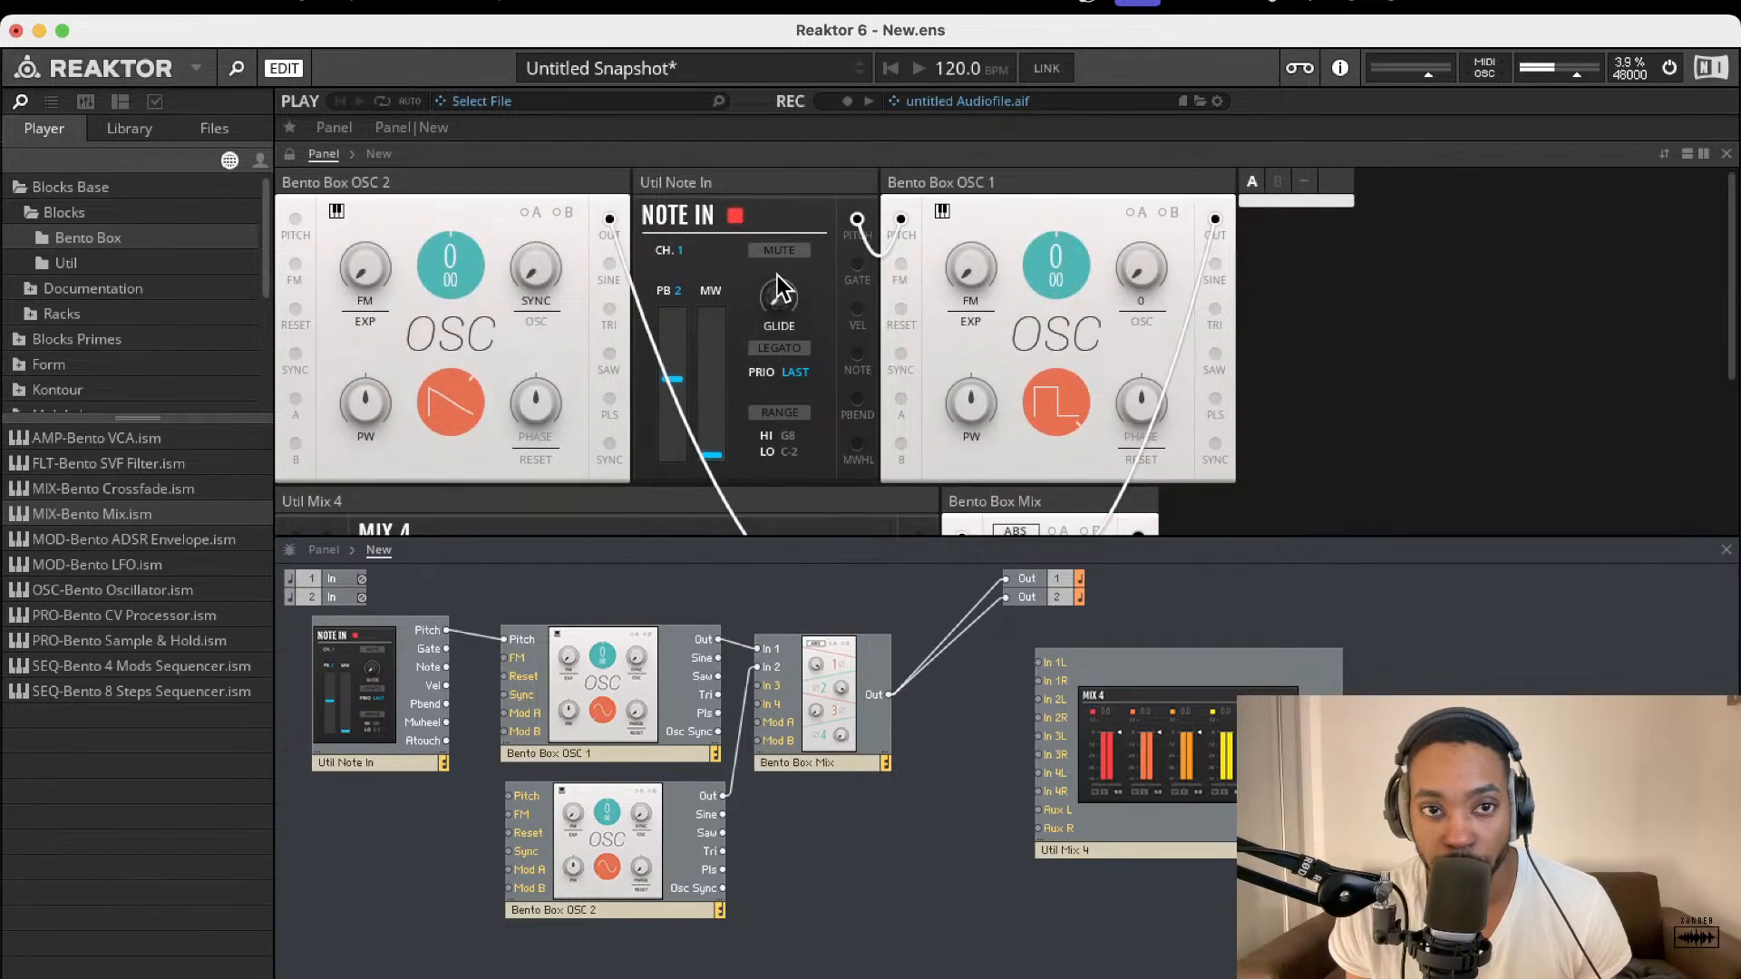
{"action": "mouse_move", "coordinate": [447, 272]}
{"action": "left_mouse_down"}
{"action": "mouse_move", "coordinate": [432, 372]}
{"action": "mouse_move", "coordinate": [450, 281]}
{"action": "left_mouse_up"}
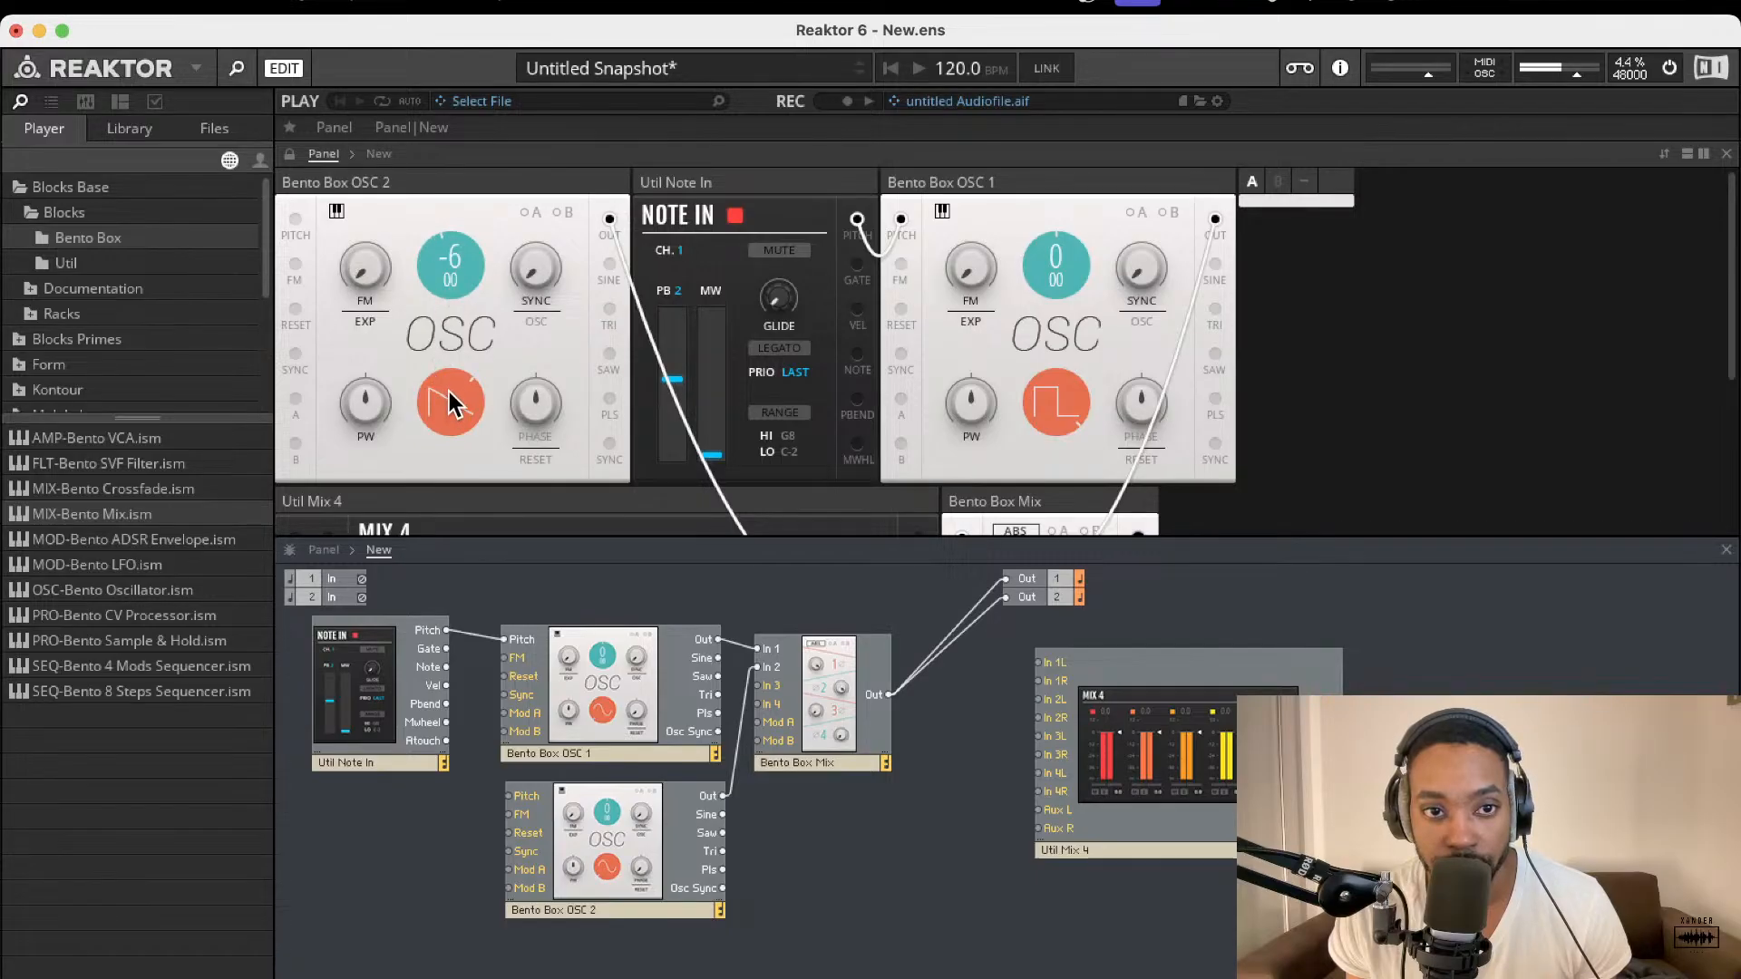
Step: Turn the channel 1 and channel 2 levels on the Bento Box Mix panel all the way down
{"action": "scroll", "coordinate": [988, 372], "scroll_direction": "down", "scroll_amount": 5}
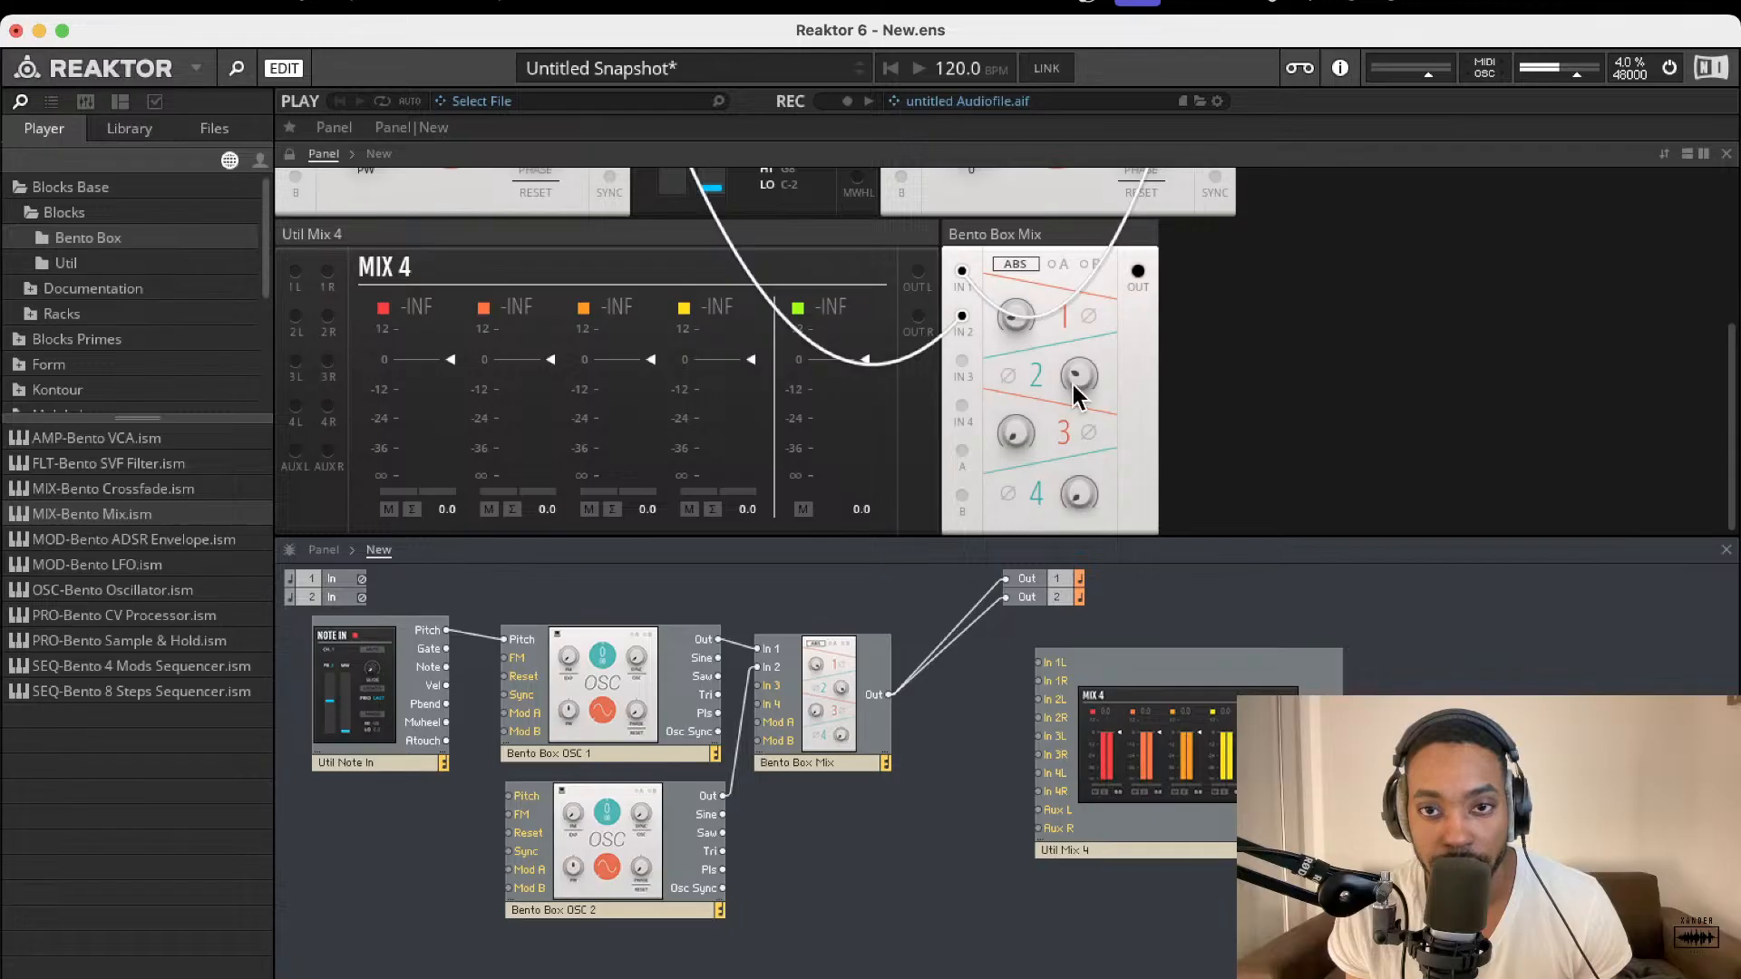
{"action": "left_click_drag", "start_coordinate": [1081, 366], "coordinate": [1072, 397]}
{"action": "left_click_drag", "start_coordinate": [1021, 310], "coordinate": [1066, 425]}
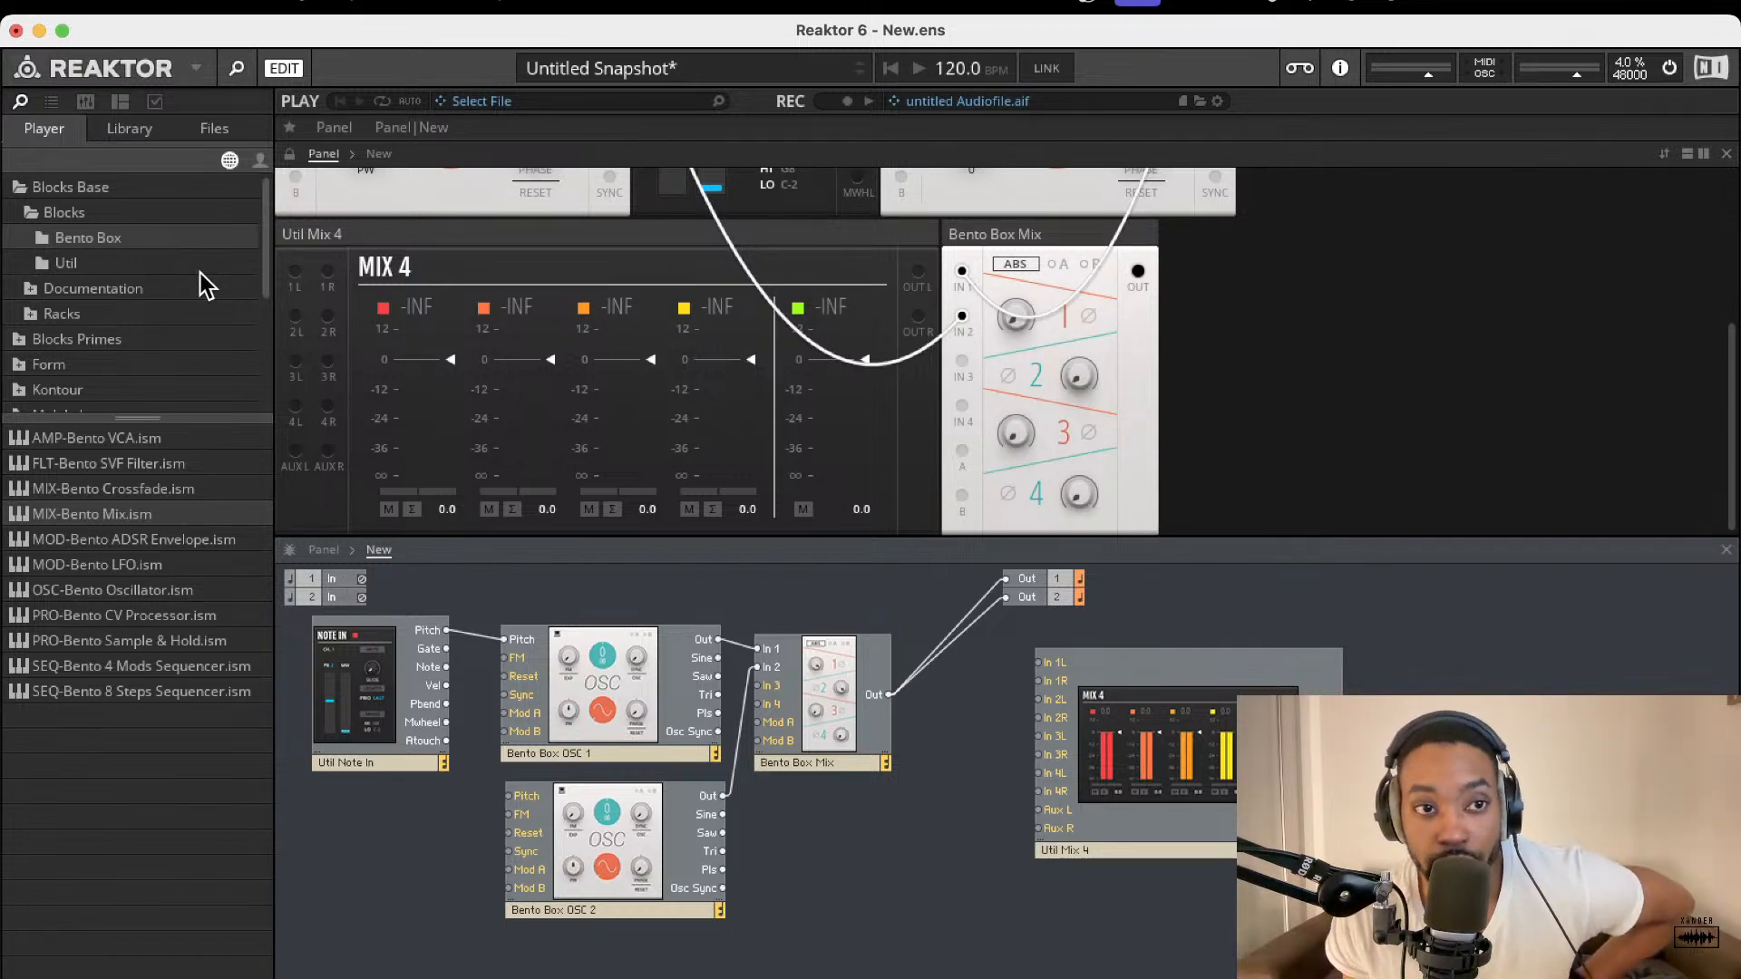
Step: Add an FLT-Bento SVF Filter block and arrange it below and just after the Bento Box Mix block
{"action": "left_click_drag", "start_coordinate": [161, 468], "coordinate": [859, 861]}
{"action": "left_click_drag", "start_coordinate": [803, 716], "coordinate": [917, 709]}
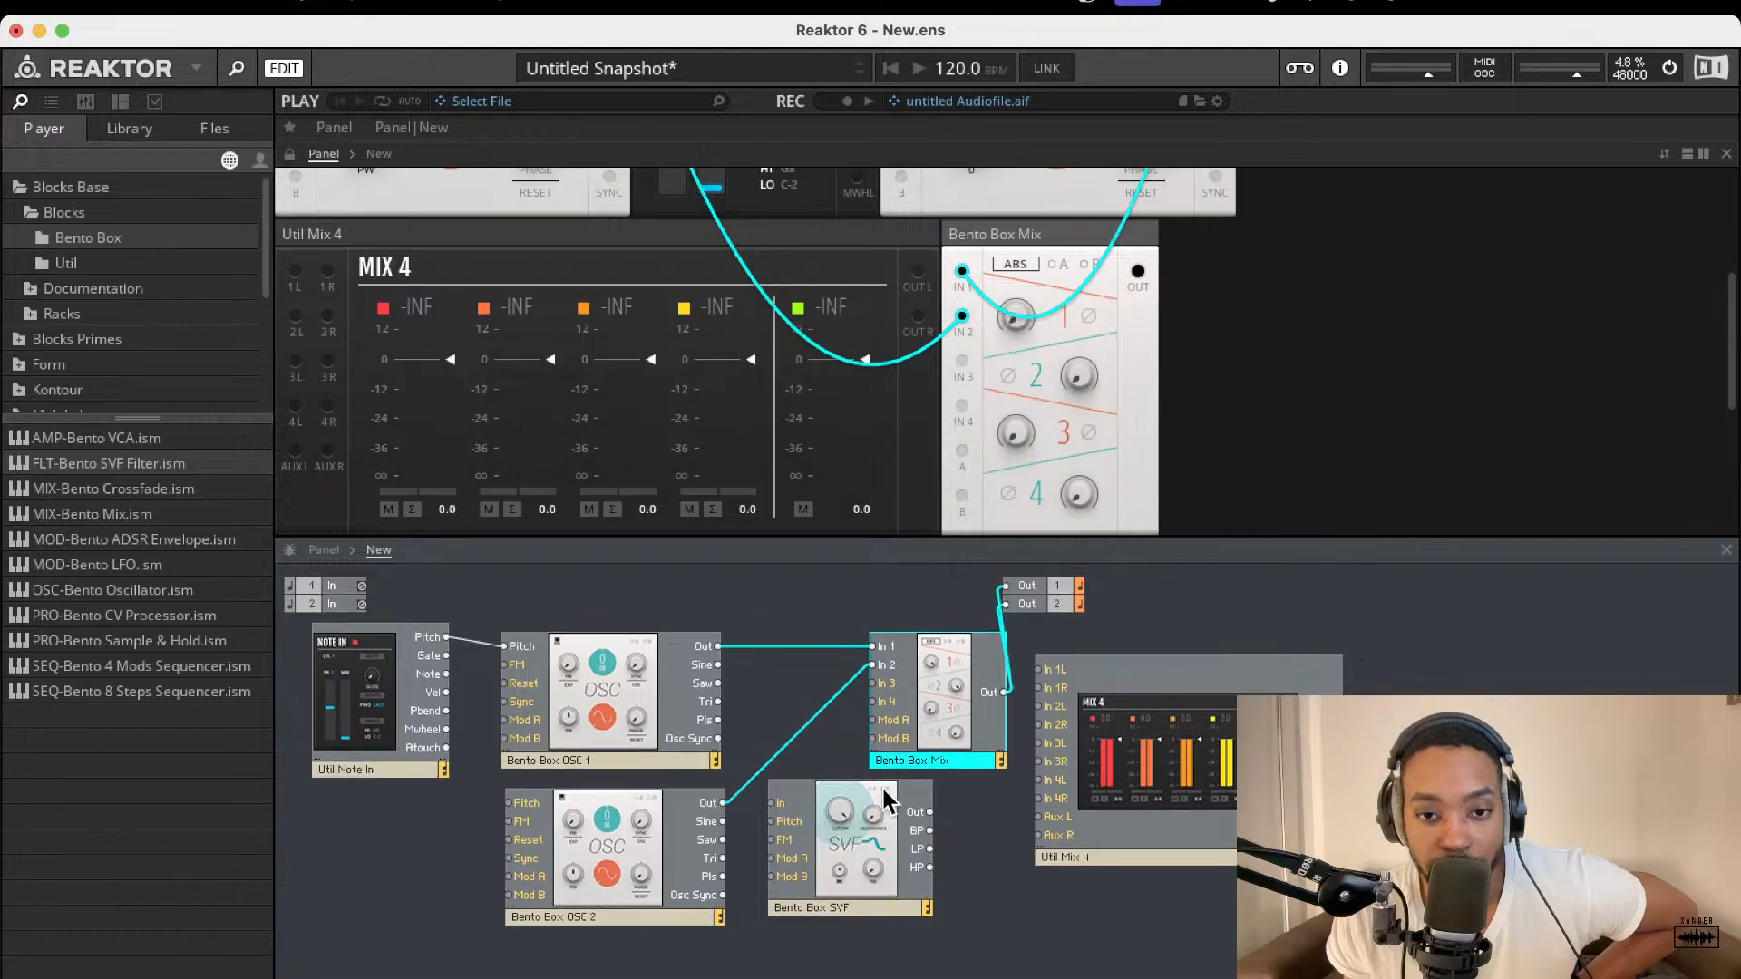
{"action": "left_click_drag", "start_coordinate": [835, 877], "coordinate": [833, 839]}
{"action": "left_click_drag", "start_coordinate": [772, 780], "coordinate": [969, 889]}
{"action": "left_click_drag", "start_coordinate": [925, 710], "coordinate": [839, 760]}
Step: Connect the Bento Box Mix Out to the SVF In, and the SVF Out to ensemble outputs 1 and 2
{"action": "left_click_drag", "start_coordinate": [974, 917], "coordinate": [1025, 831]}
{"action": "left_click_drag", "start_coordinate": [917, 744], "coordinate": [1004, 603]}
{"action": "left_click_drag", "start_coordinate": [1020, 835], "coordinate": [1023, 606]}
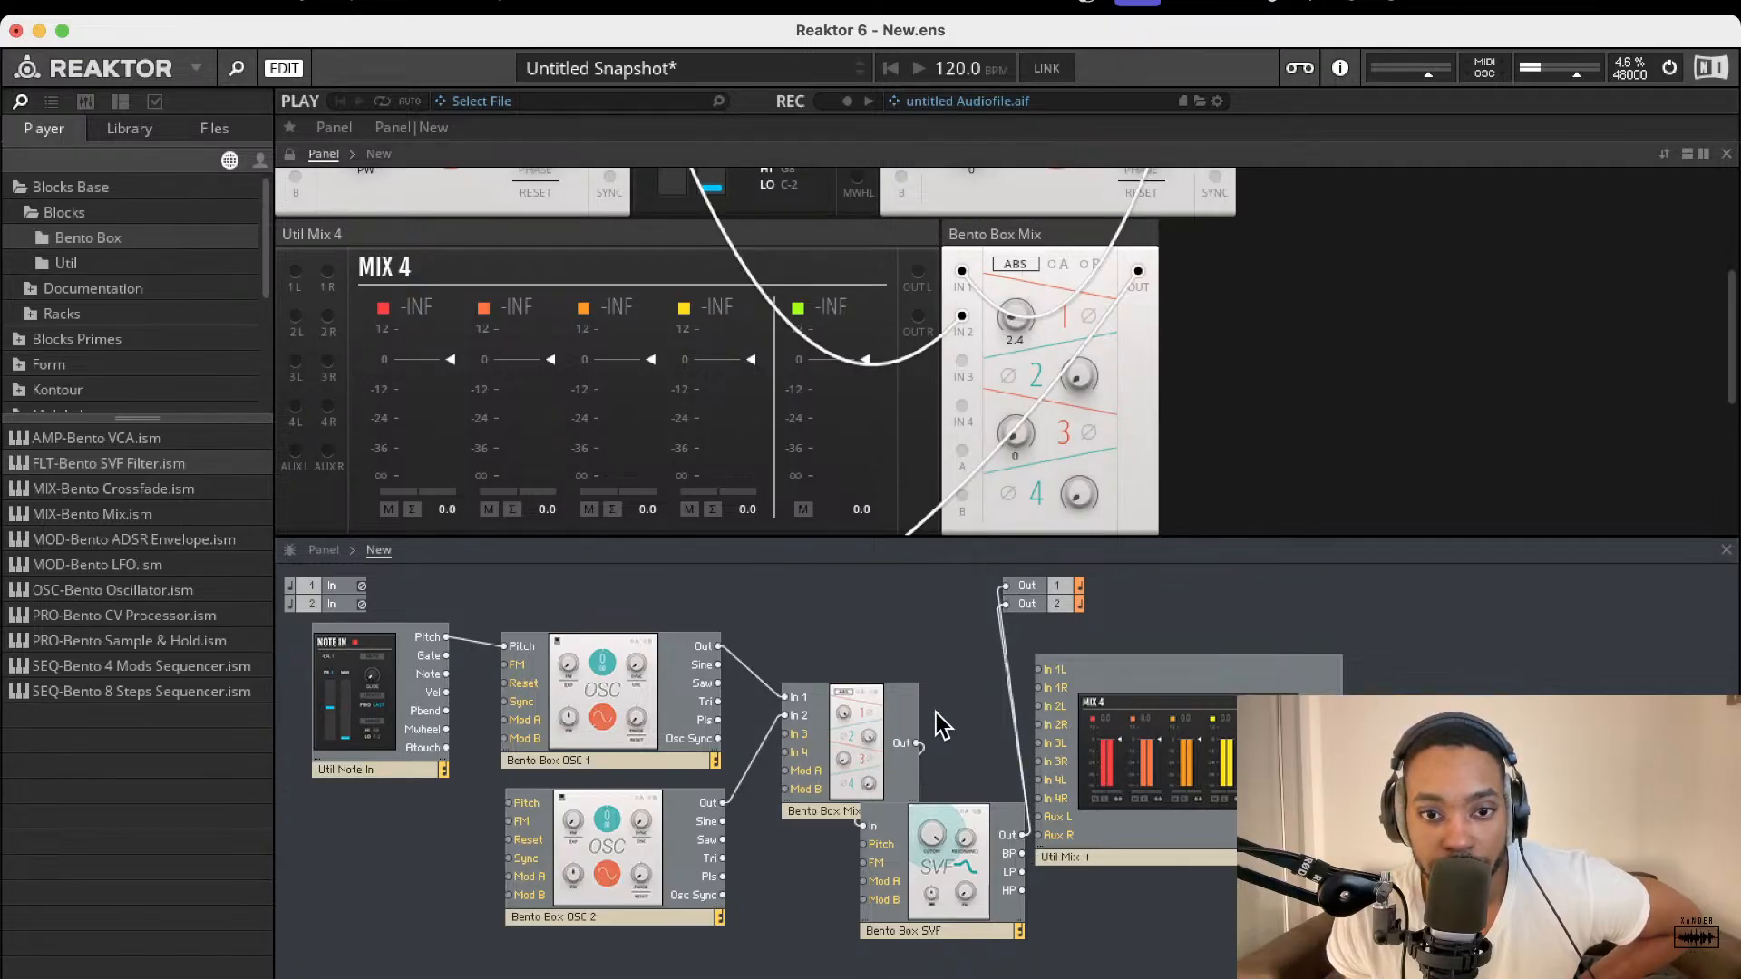
Step: Raise the channel 2 level on the Bento Box Mix panel to about 7.6
{"action": "scroll", "coordinate": [737, 334], "scroll_direction": "down", "scroll_amount": 6}
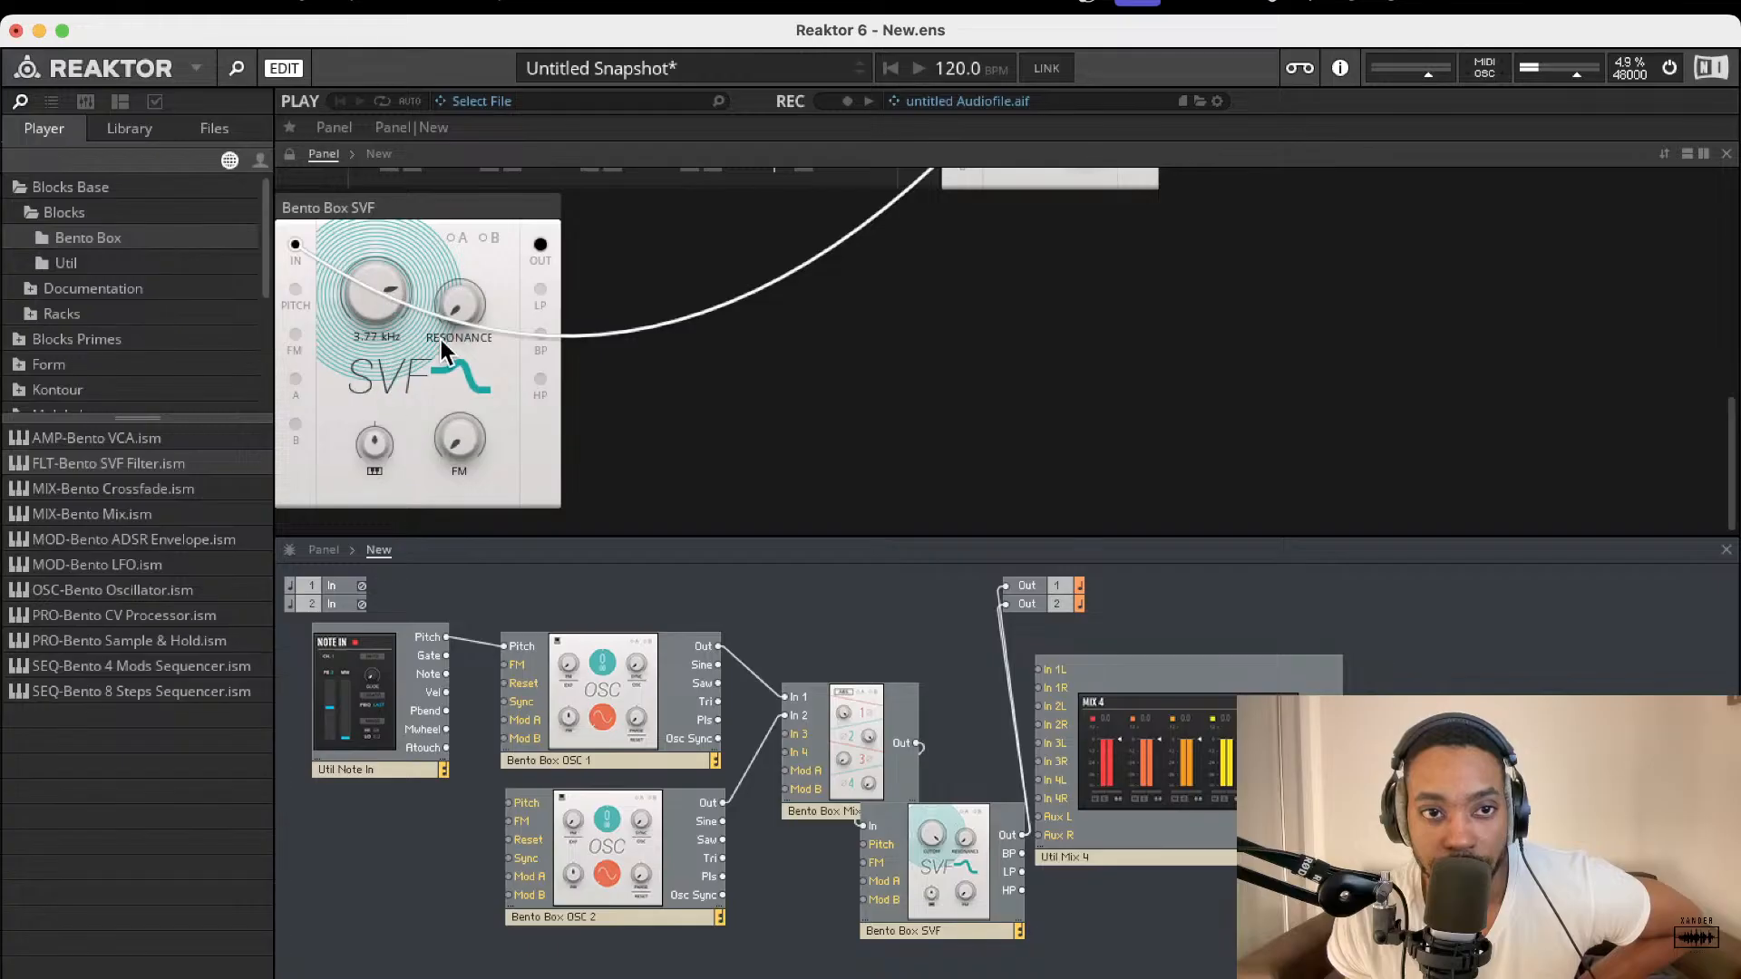
{"action": "scroll", "coordinate": [535, 317], "scroll_direction": "up", "scroll_amount": 5}
{"action": "scroll", "coordinate": [915, 314], "scroll_direction": "down", "scroll_amount": 5}
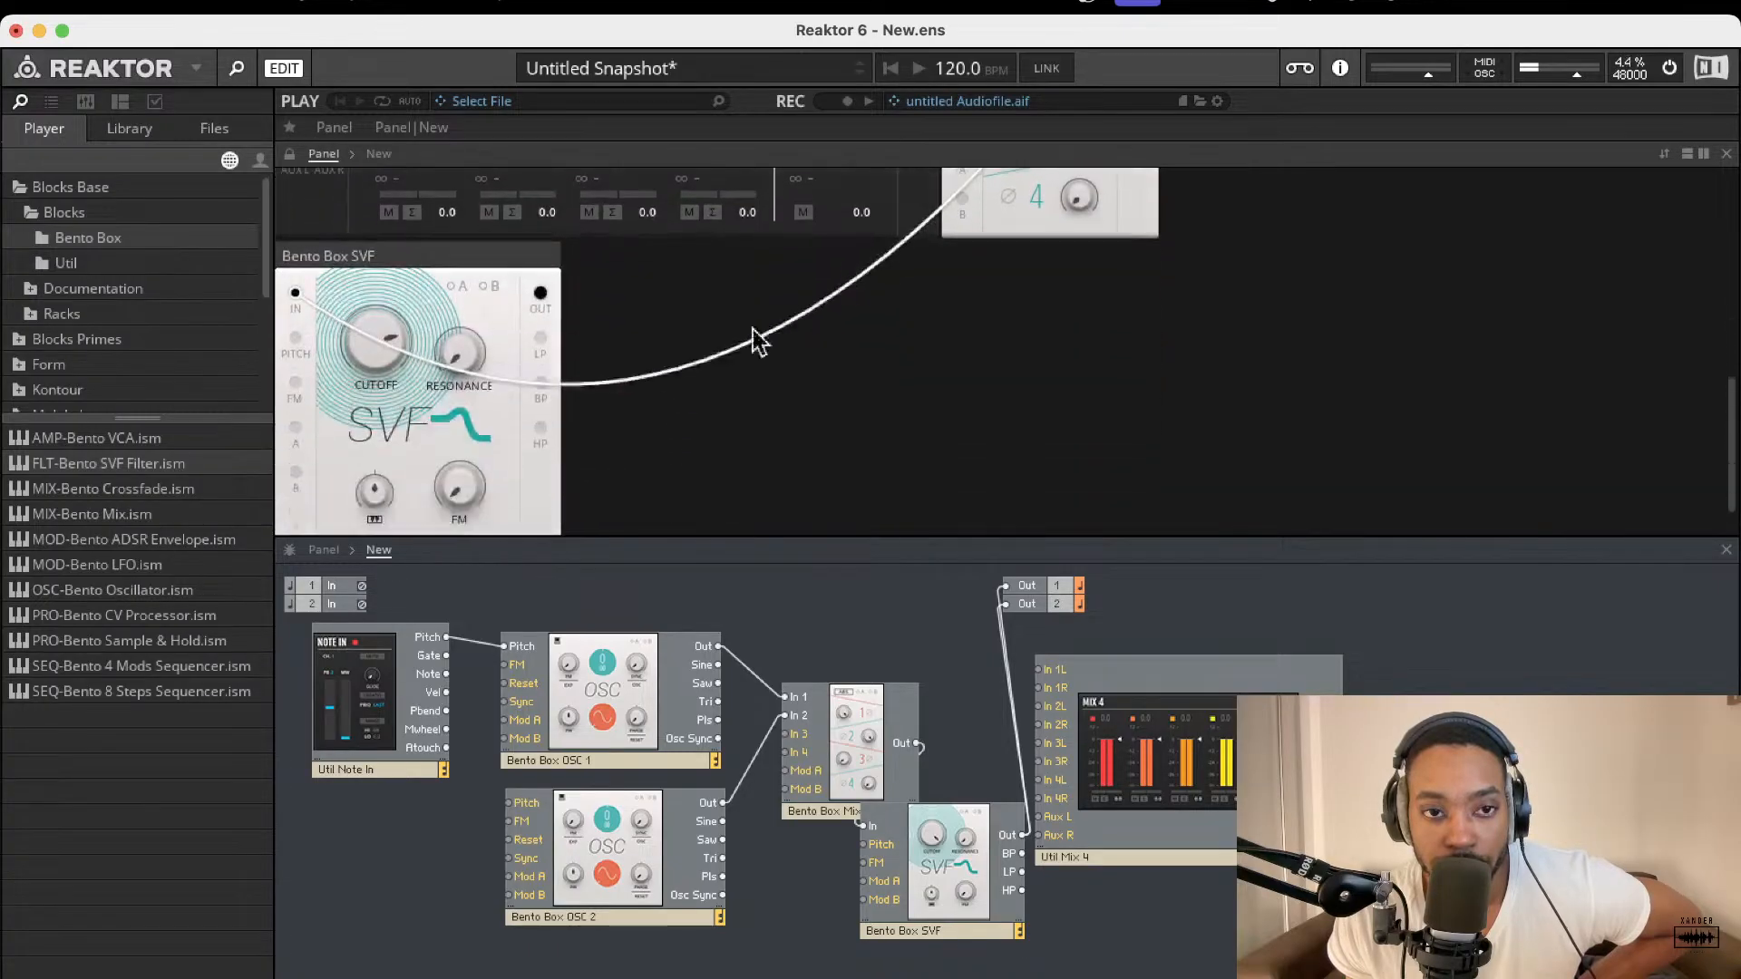
{"action": "scroll", "coordinate": [750, 342], "scroll_direction": "up", "scroll_amount": 4}
{"action": "scroll", "coordinate": [727, 326], "scroll_direction": "down", "scroll_amount": 2}
{"action": "scroll", "coordinate": [680, 342], "scroll_direction": "up", "scroll_amount": 1}
{"action": "scroll", "coordinate": [535, 404], "scroll_direction": "up", "scroll_amount": 3}
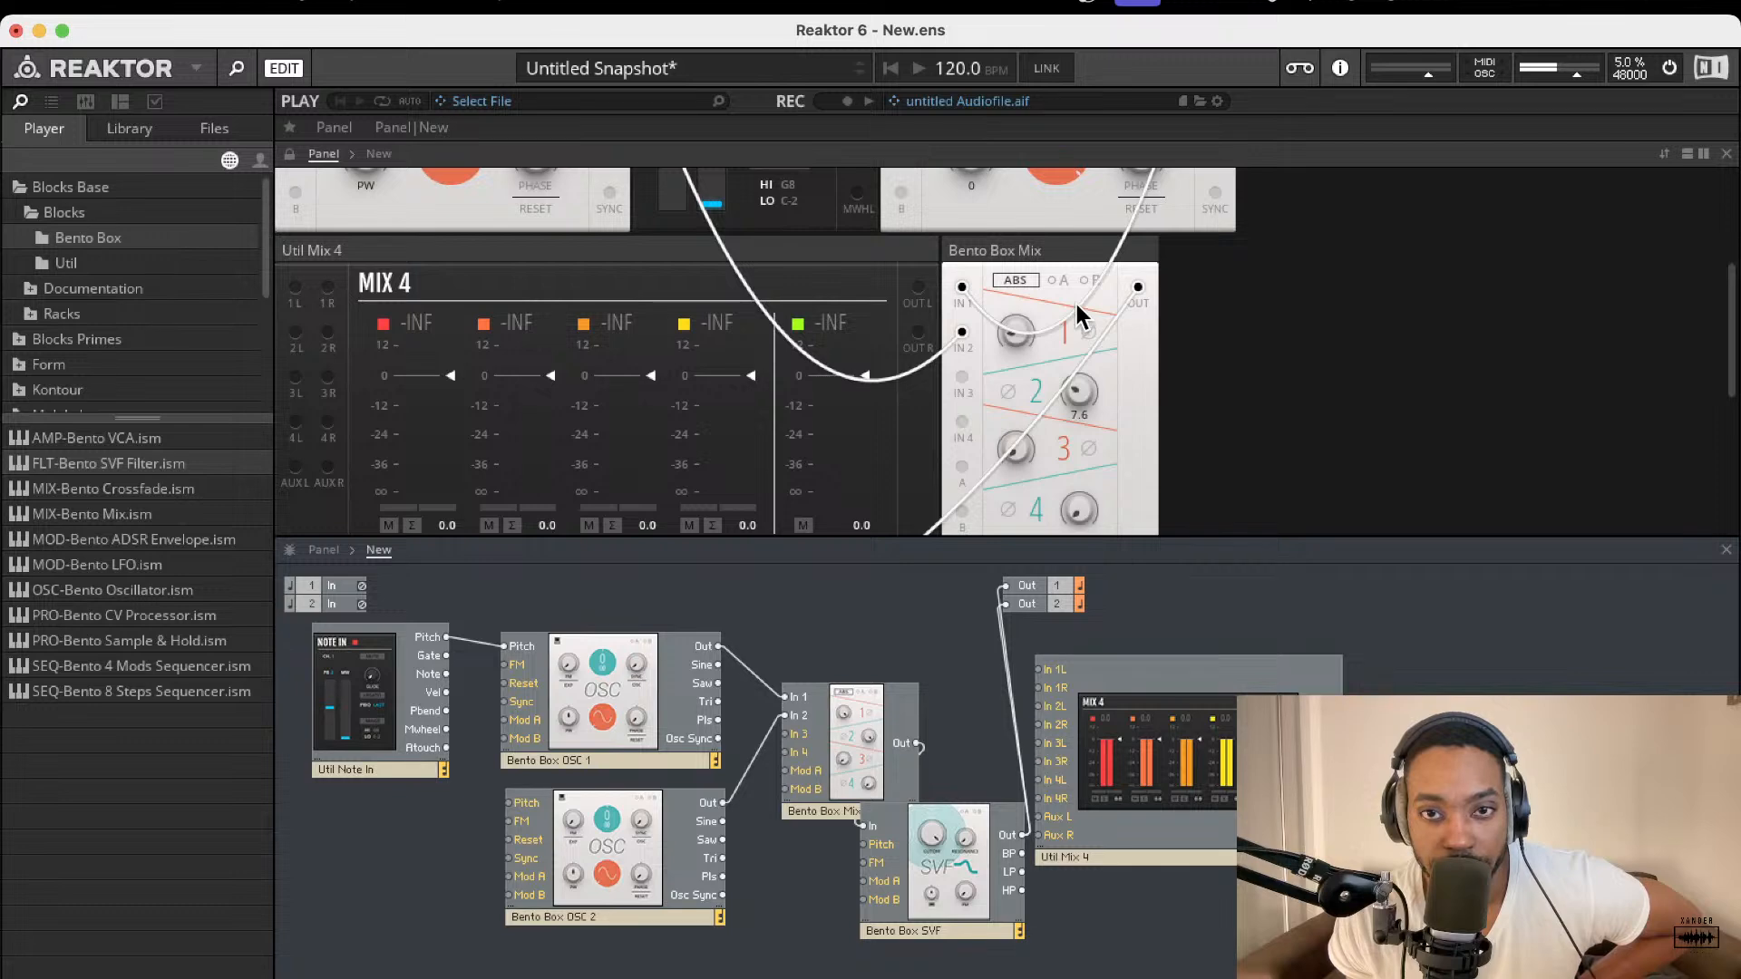
Step: Lower OSC 1's pitch to -21 on its panel
{"action": "scroll", "coordinate": [1074, 301], "scroll_direction": "up", "scroll_amount": 4}
{"action": "scroll", "coordinate": [1052, 304], "scroll_direction": "up", "scroll_amount": 2}
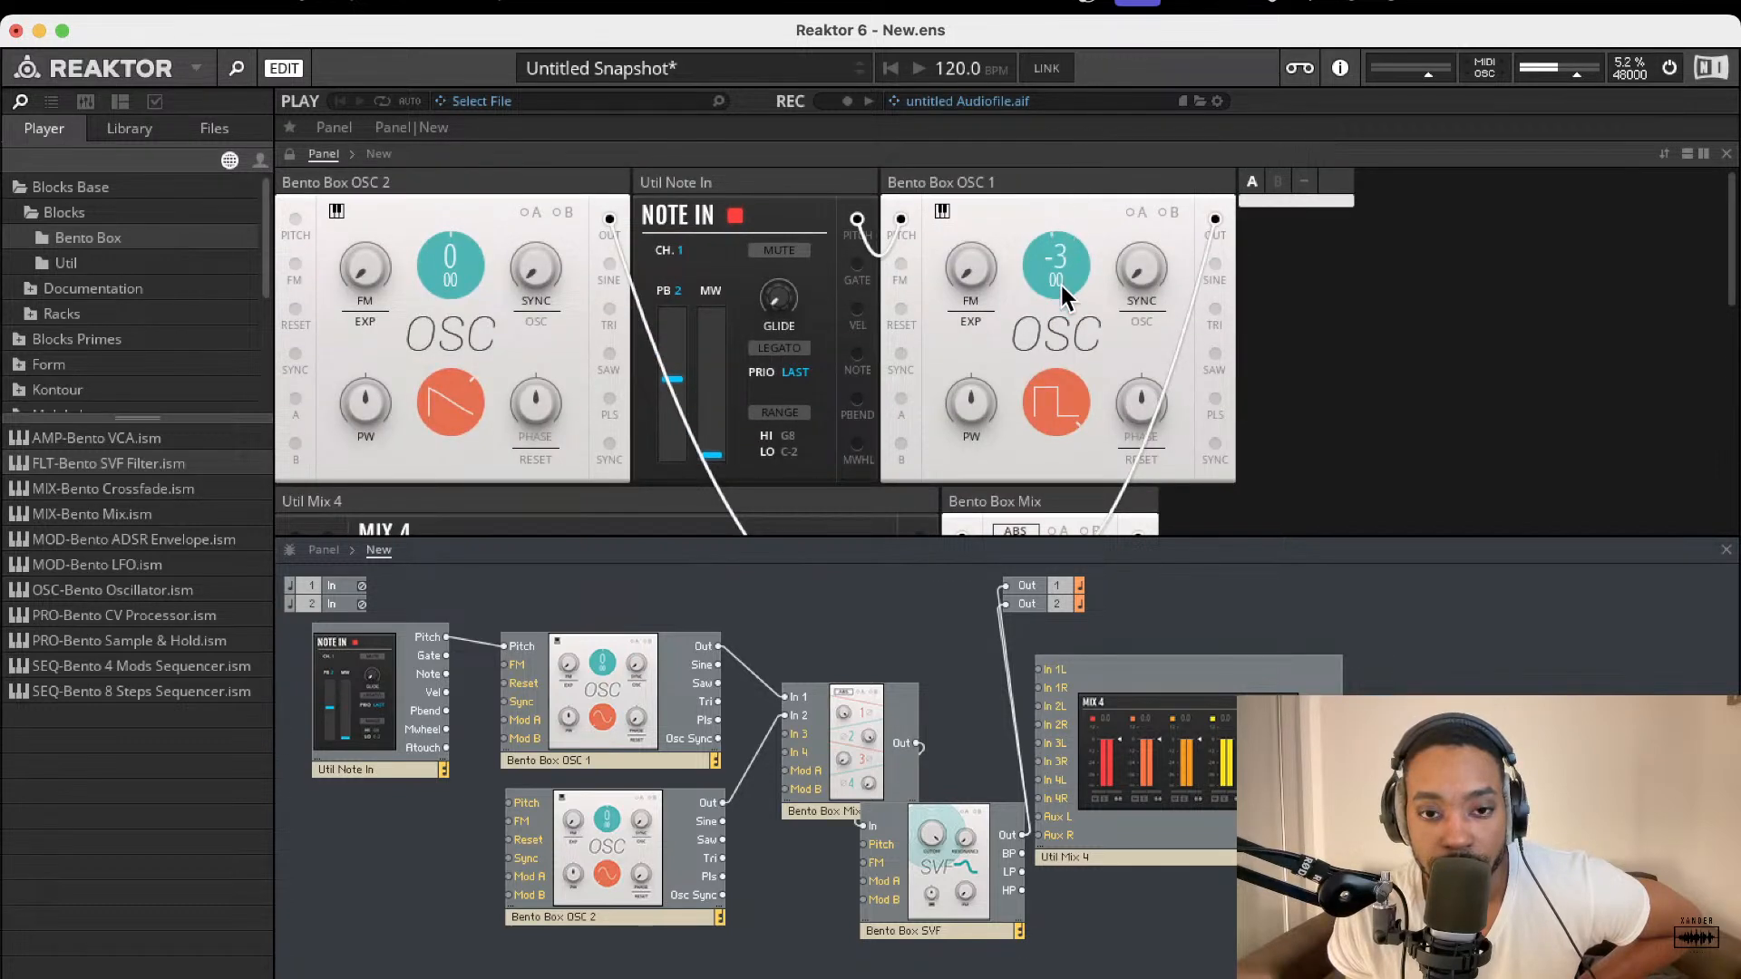
{"action": "left_click_drag", "start_coordinate": [1061, 288], "coordinate": [1075, 485]}
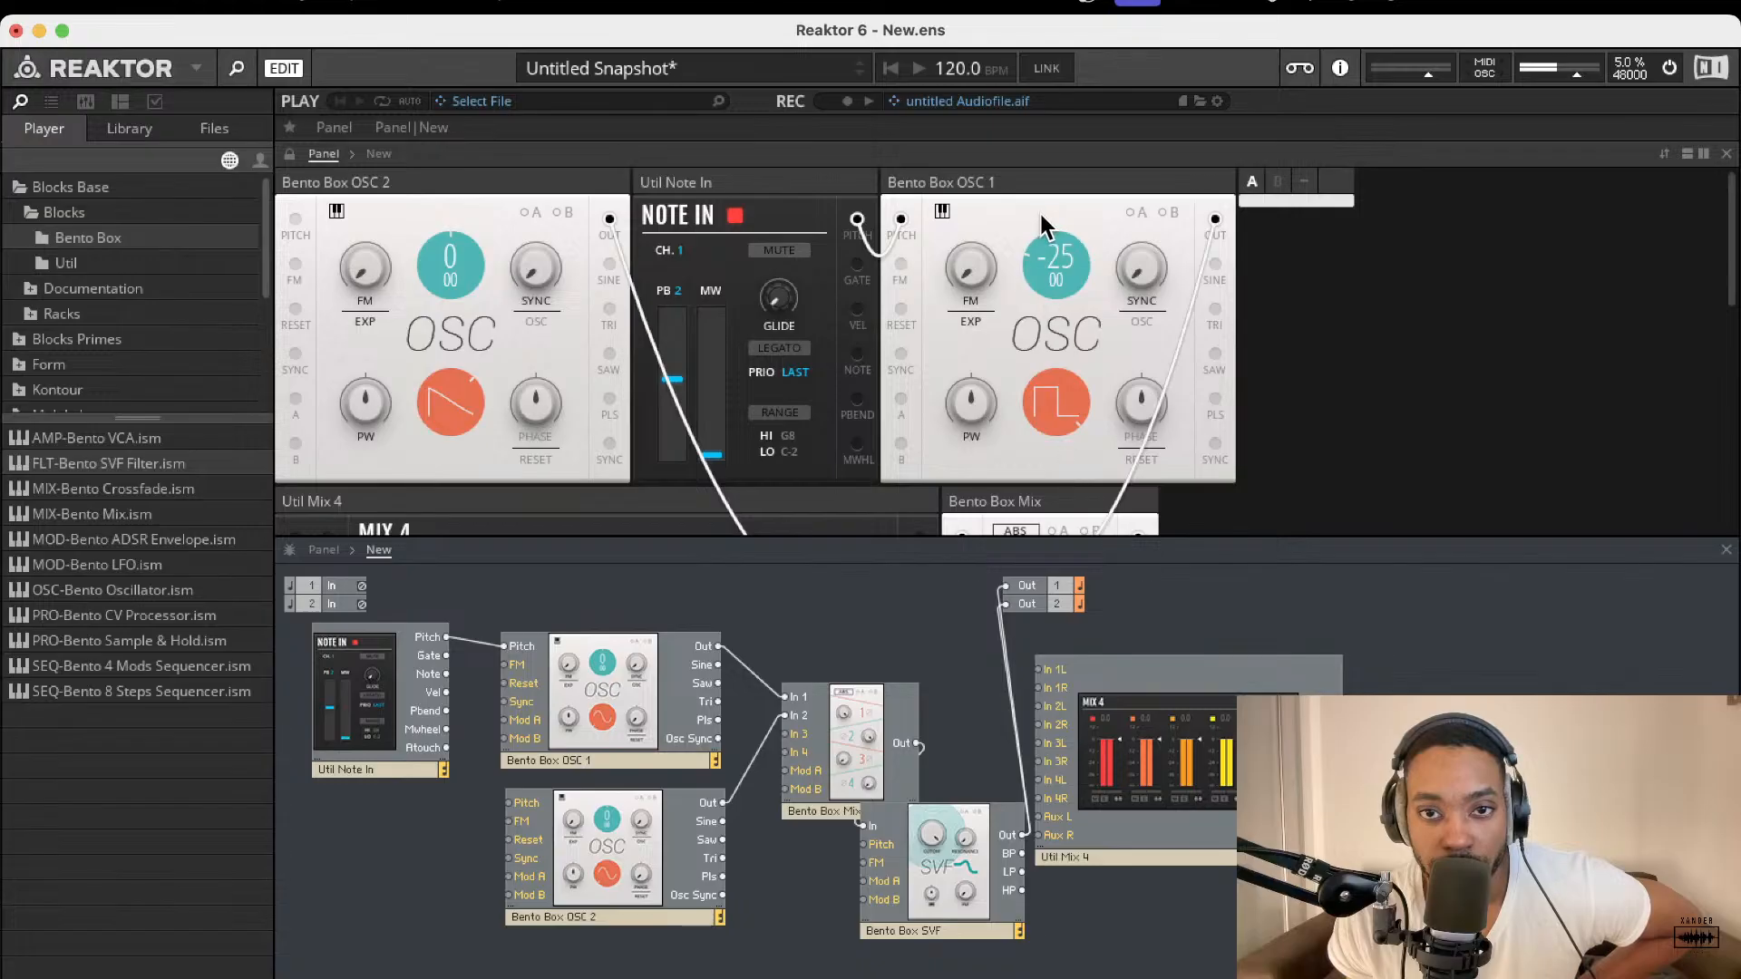
{"action": "scroll", "coordinate": [1056, 263], "scroll_direction": "up", "scroll_amount": 4}
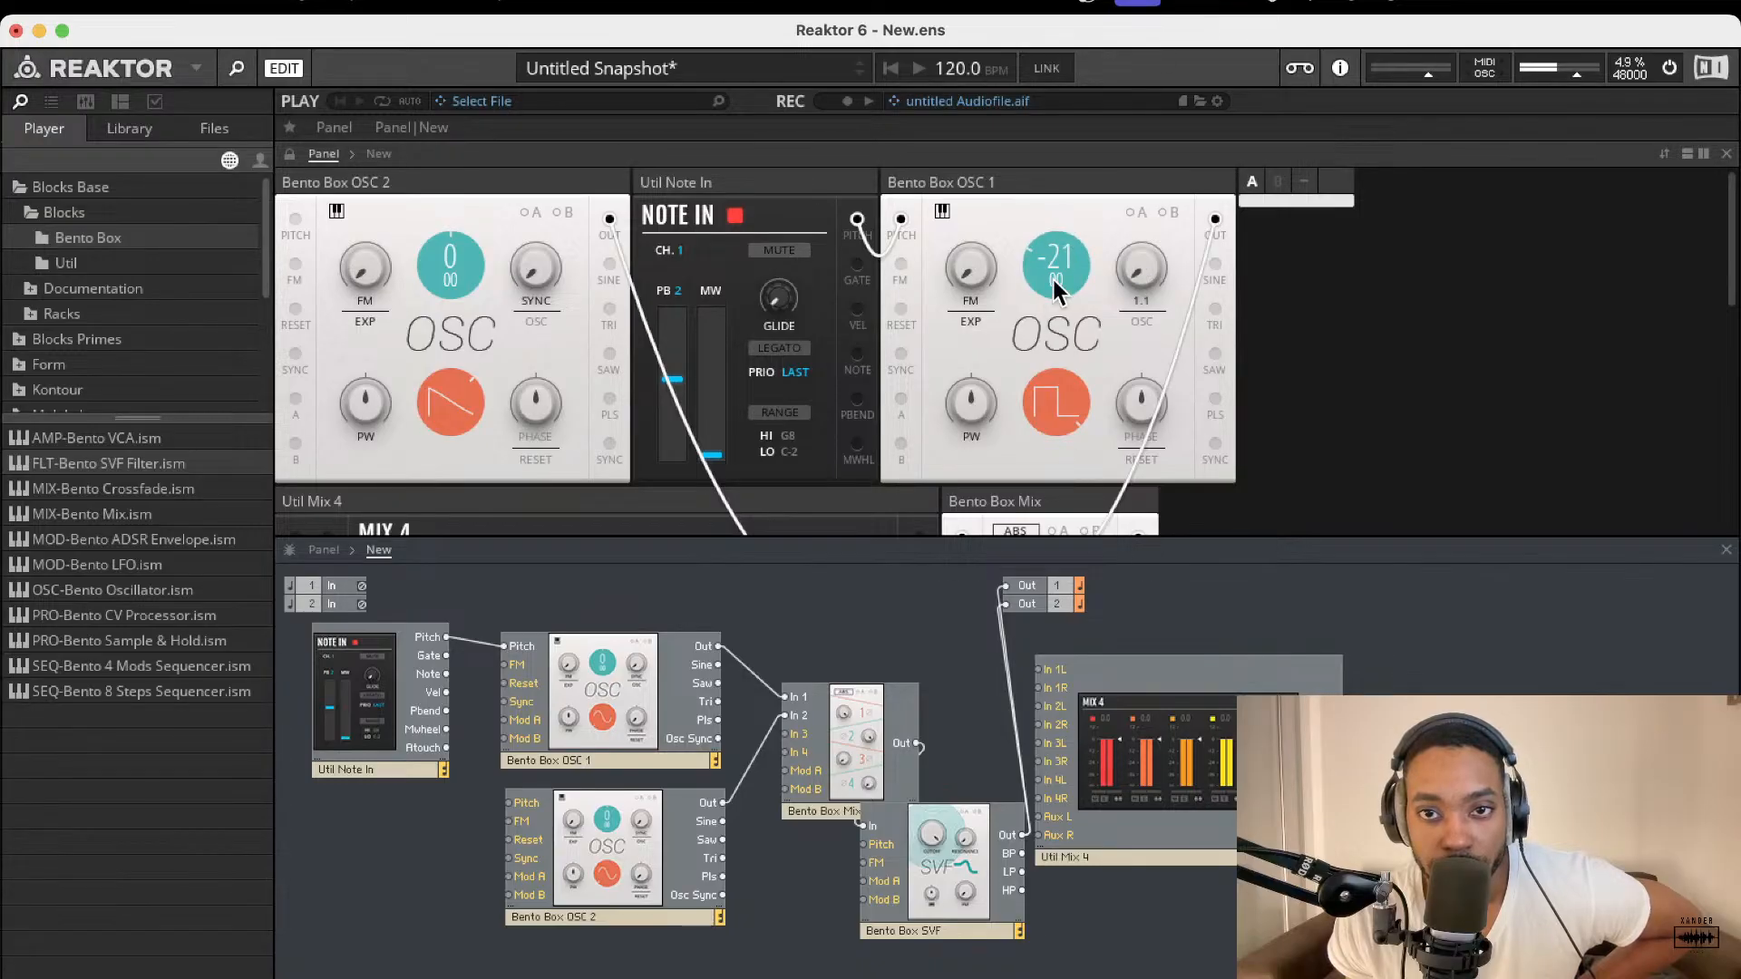
Step: Lower OSC 2's pitch to -7 and connect Note In's Pitch output to OSC 2's Pitch input
{"action": "left_click_drag", "start_coordinate": [450, 263], "coordinate": [487, 319]}
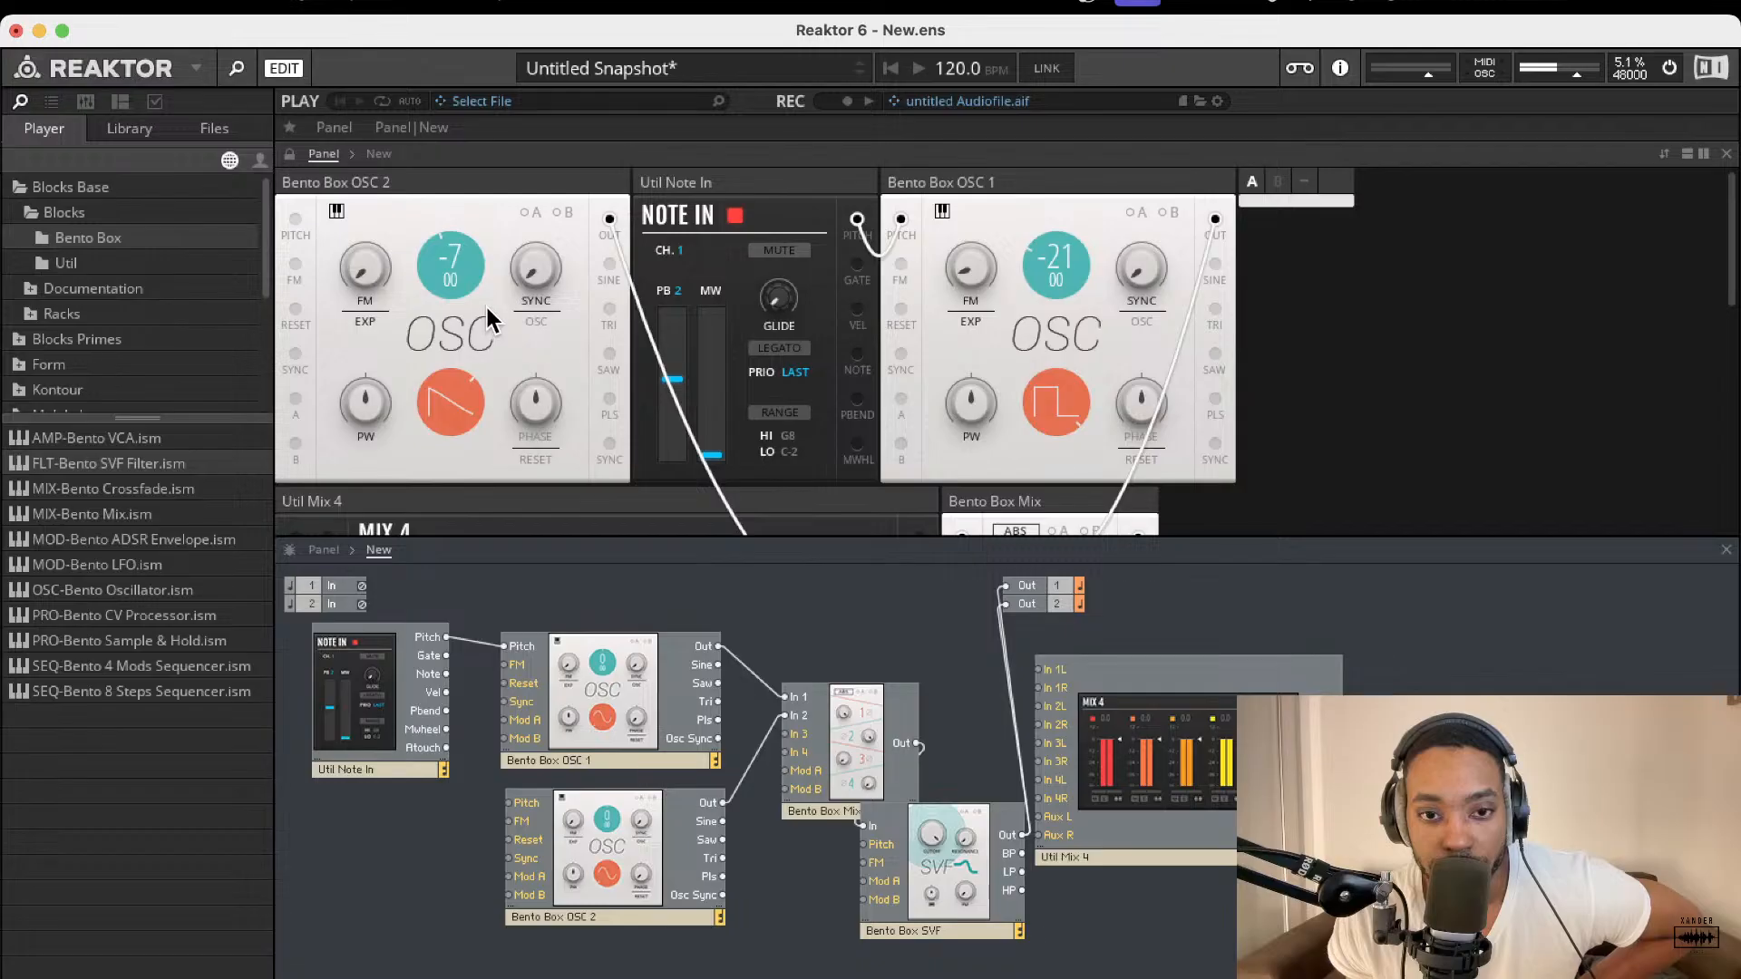
{"action": "left_click_drag", "start_coordinate": [513, 802], "coordinate": [446, 638]}
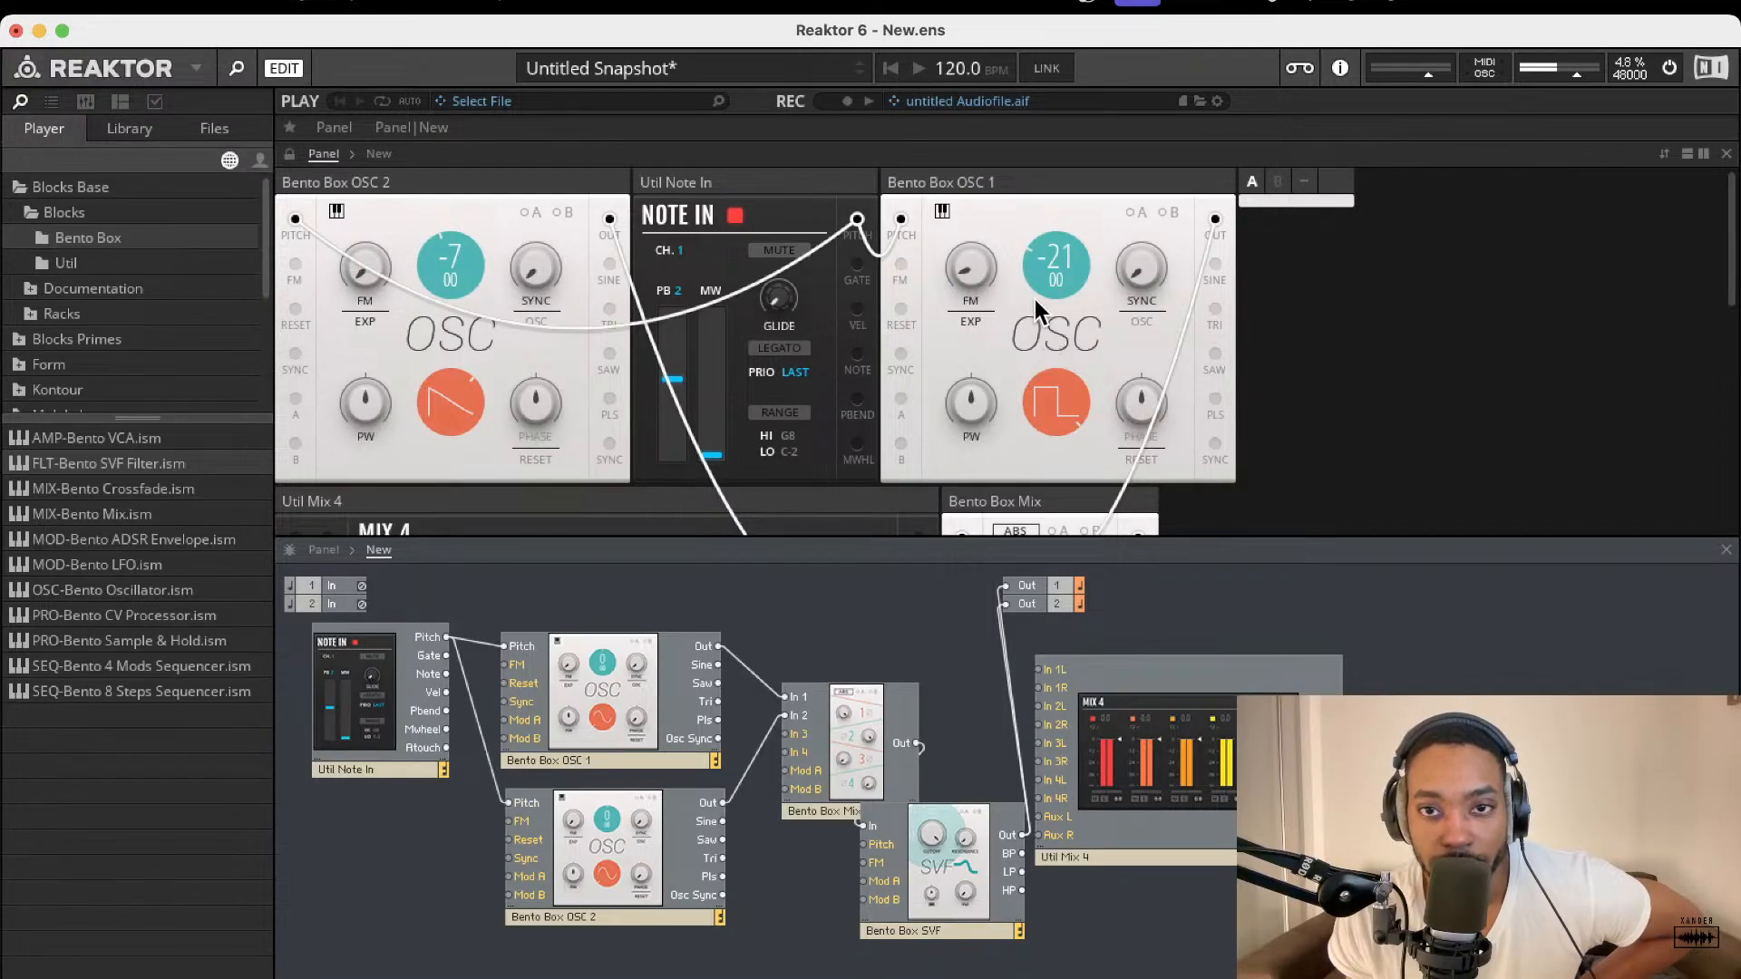
Step: Reset OSC 1's pitch to 0 and lower OSC 2's pitch to -19
{"action": "left_click", "coordinate": [1056, 264], "text": "super"}
{"action": "left_click", "coordinate": [448, 263], "text": "super"}
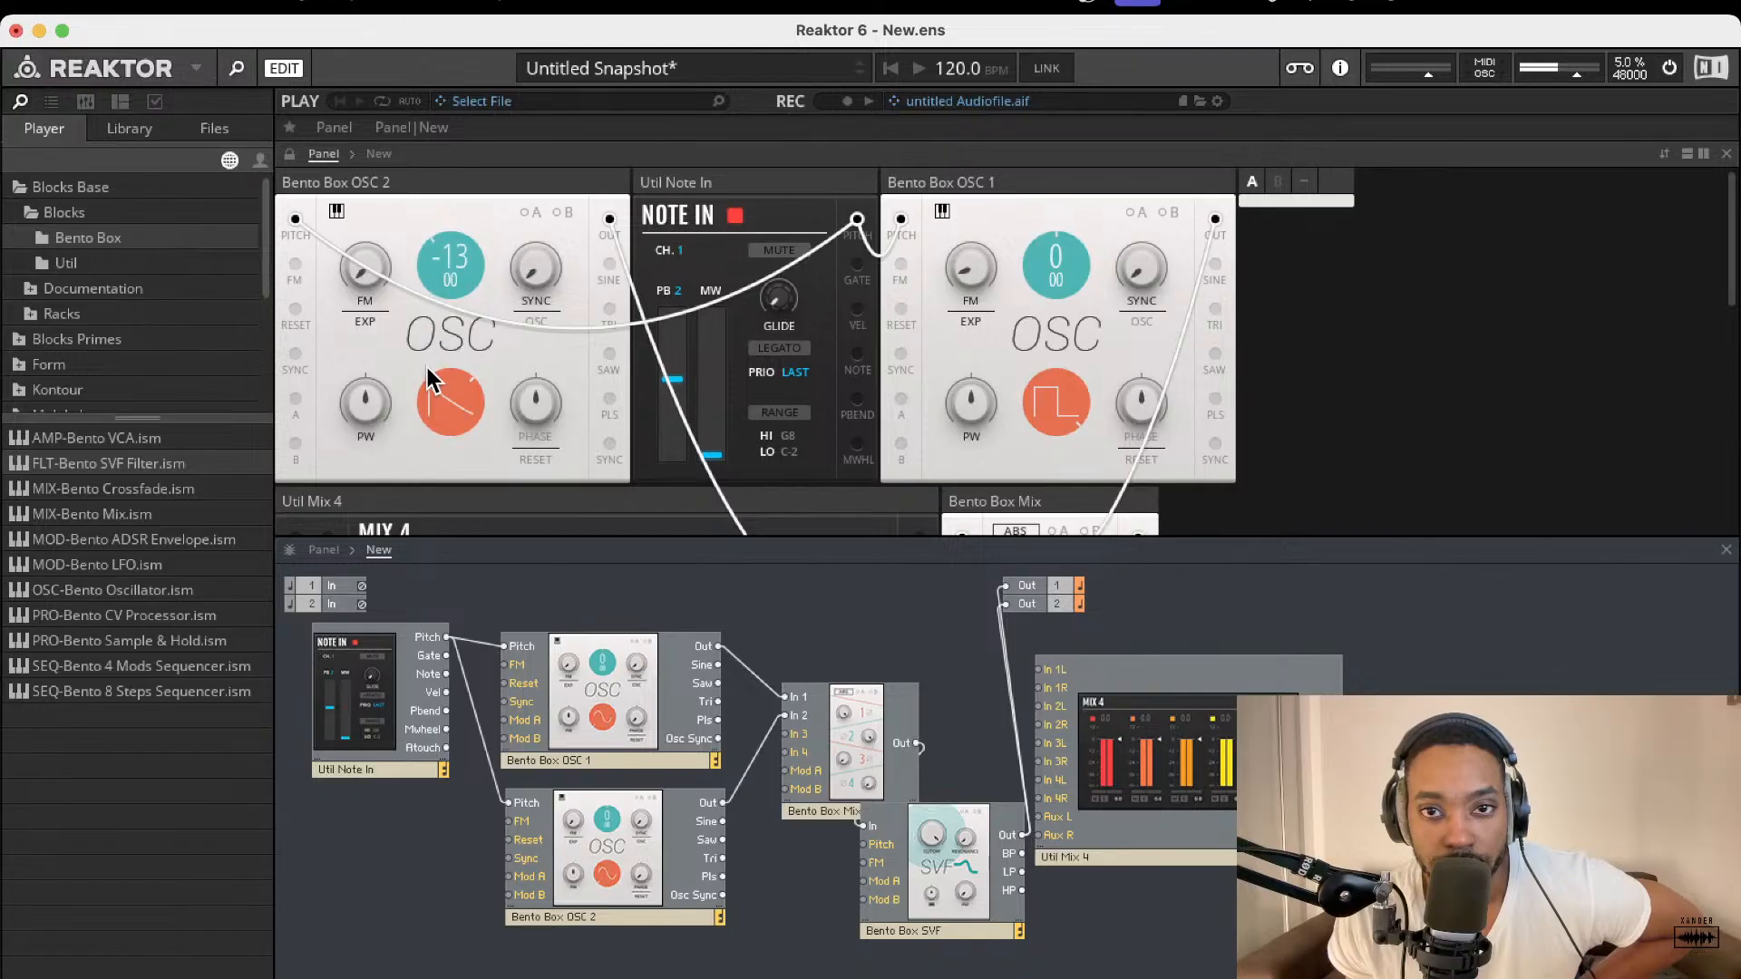
{"action": "left_click_drag", "start_coordinate": [427, 367], "coordinate": [419, 415]}
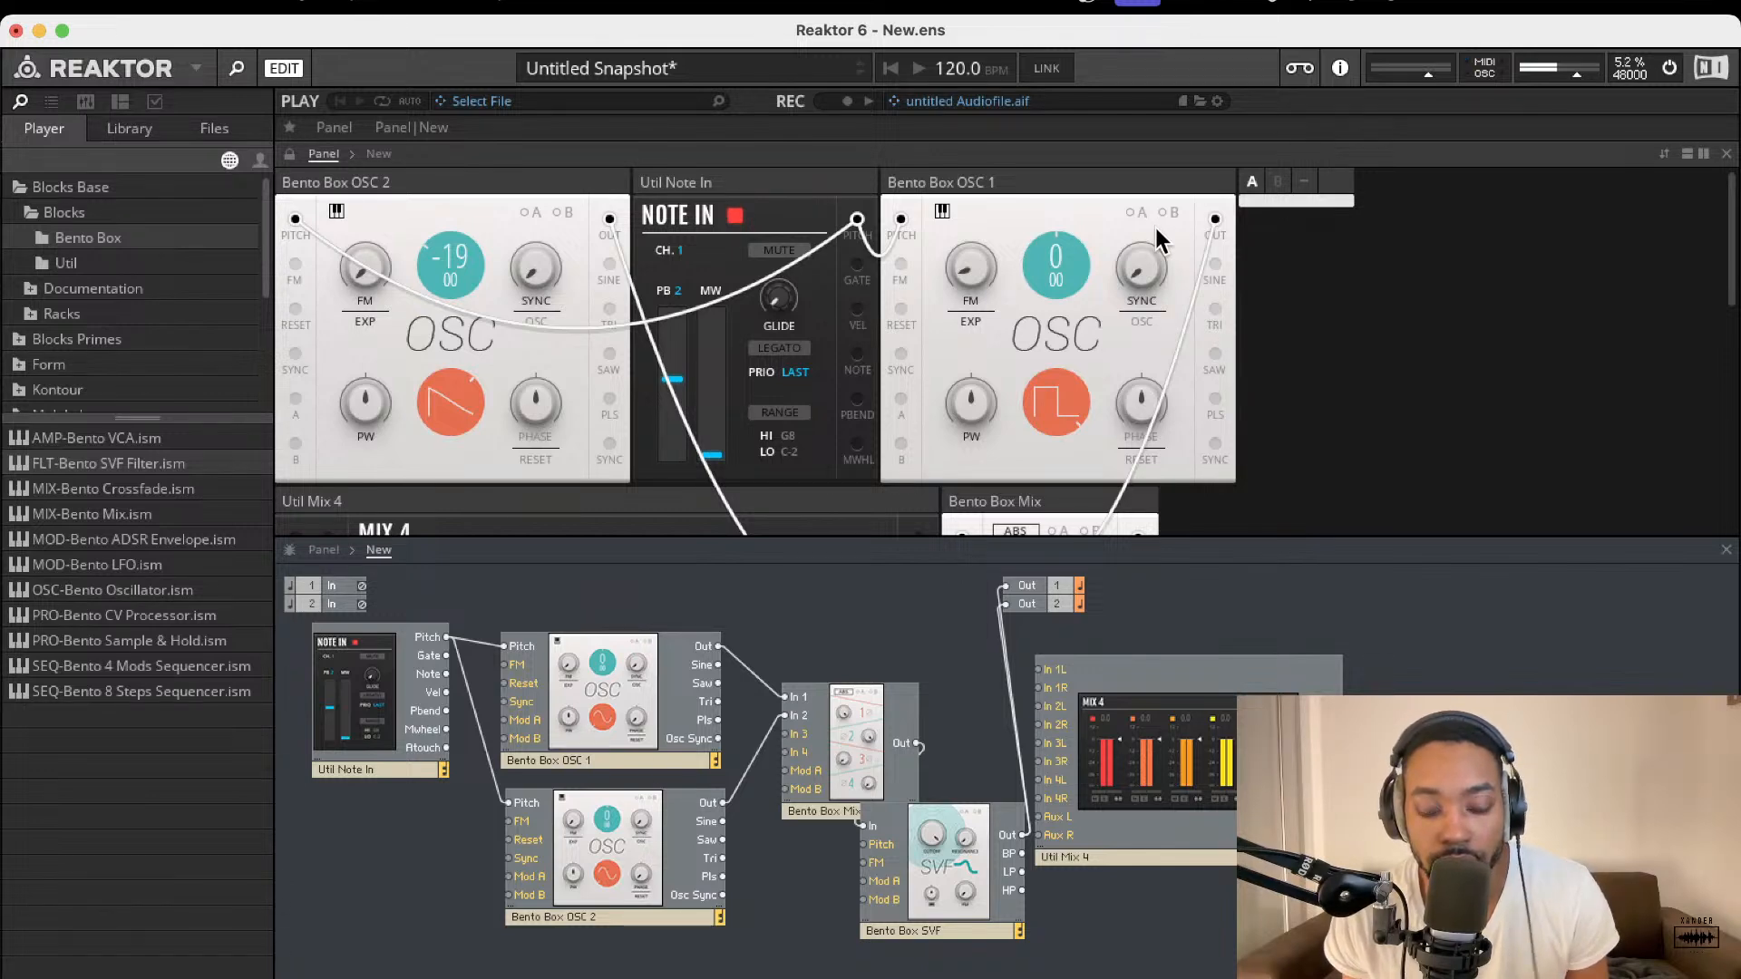
Step: Sweep the Bento Box SVF cutoff up to about 10.9 kHz and back down to about 1.97 kHz
{"action": "scroll", "coordinate": [870, 272], "scroll_direction": "down", "scroll_amount": 5}
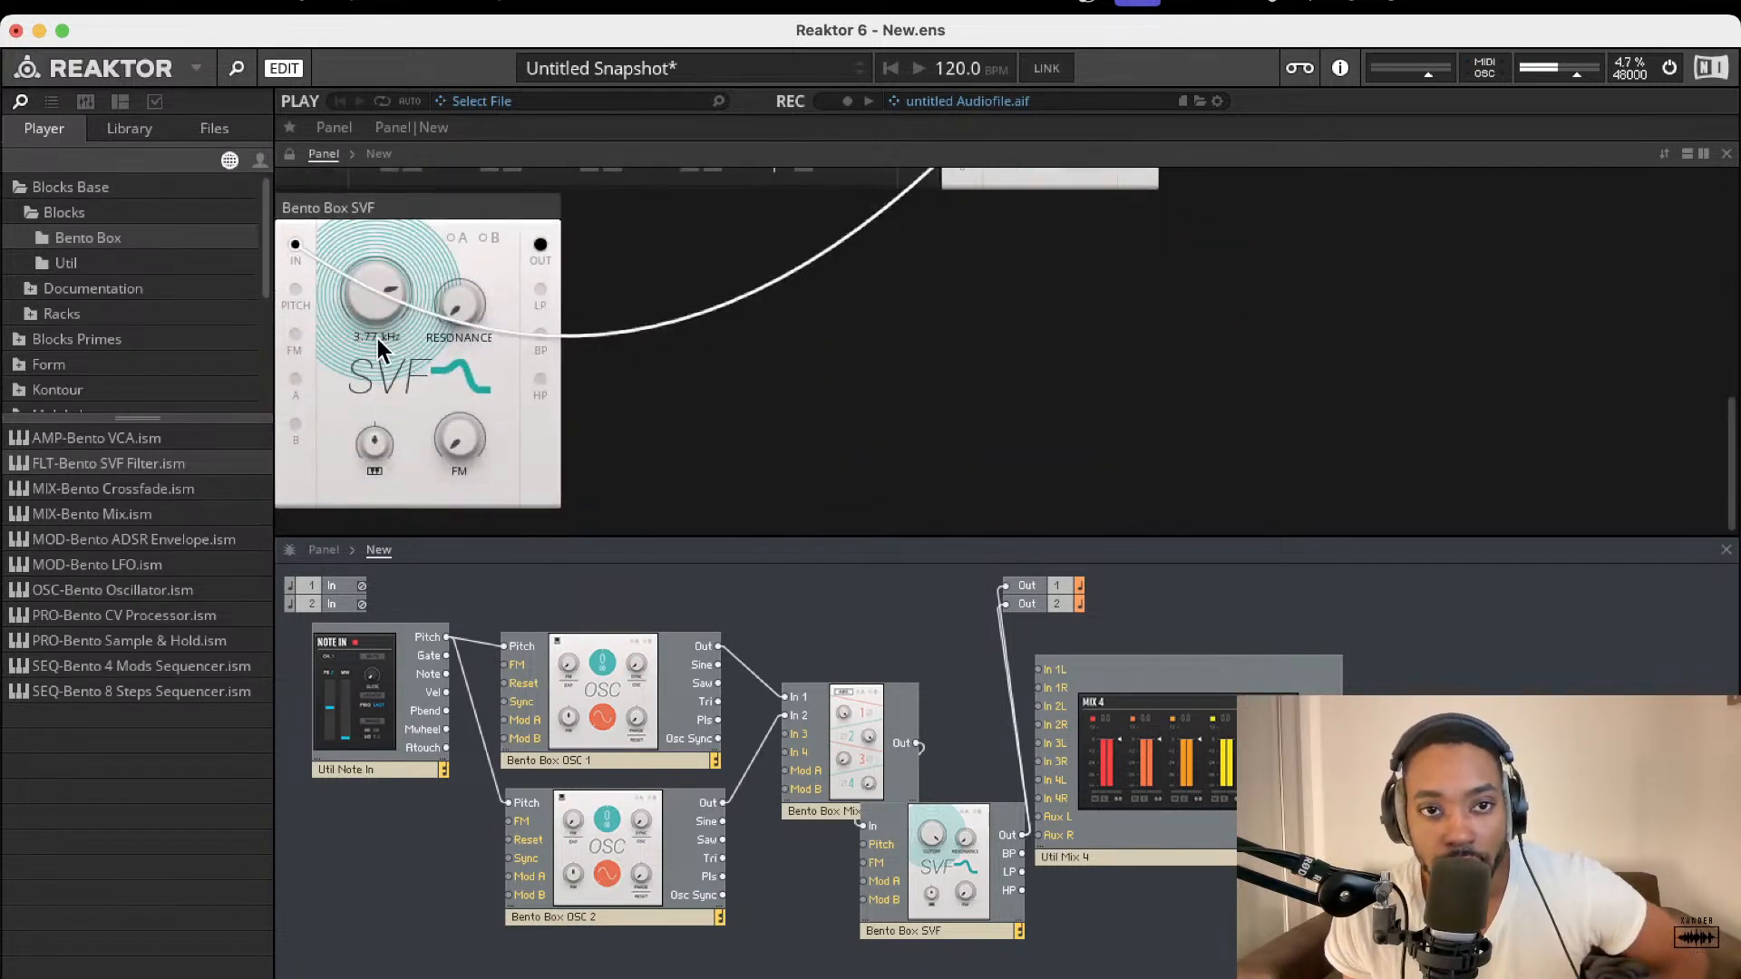
{"action": "left_click_drag", "start_coordinate": [377, 339], "coordinate": [377, 296]}
{"action": "left_click_drag", "start_coordinate": [376, 230], "coordinate": [375, 254]}
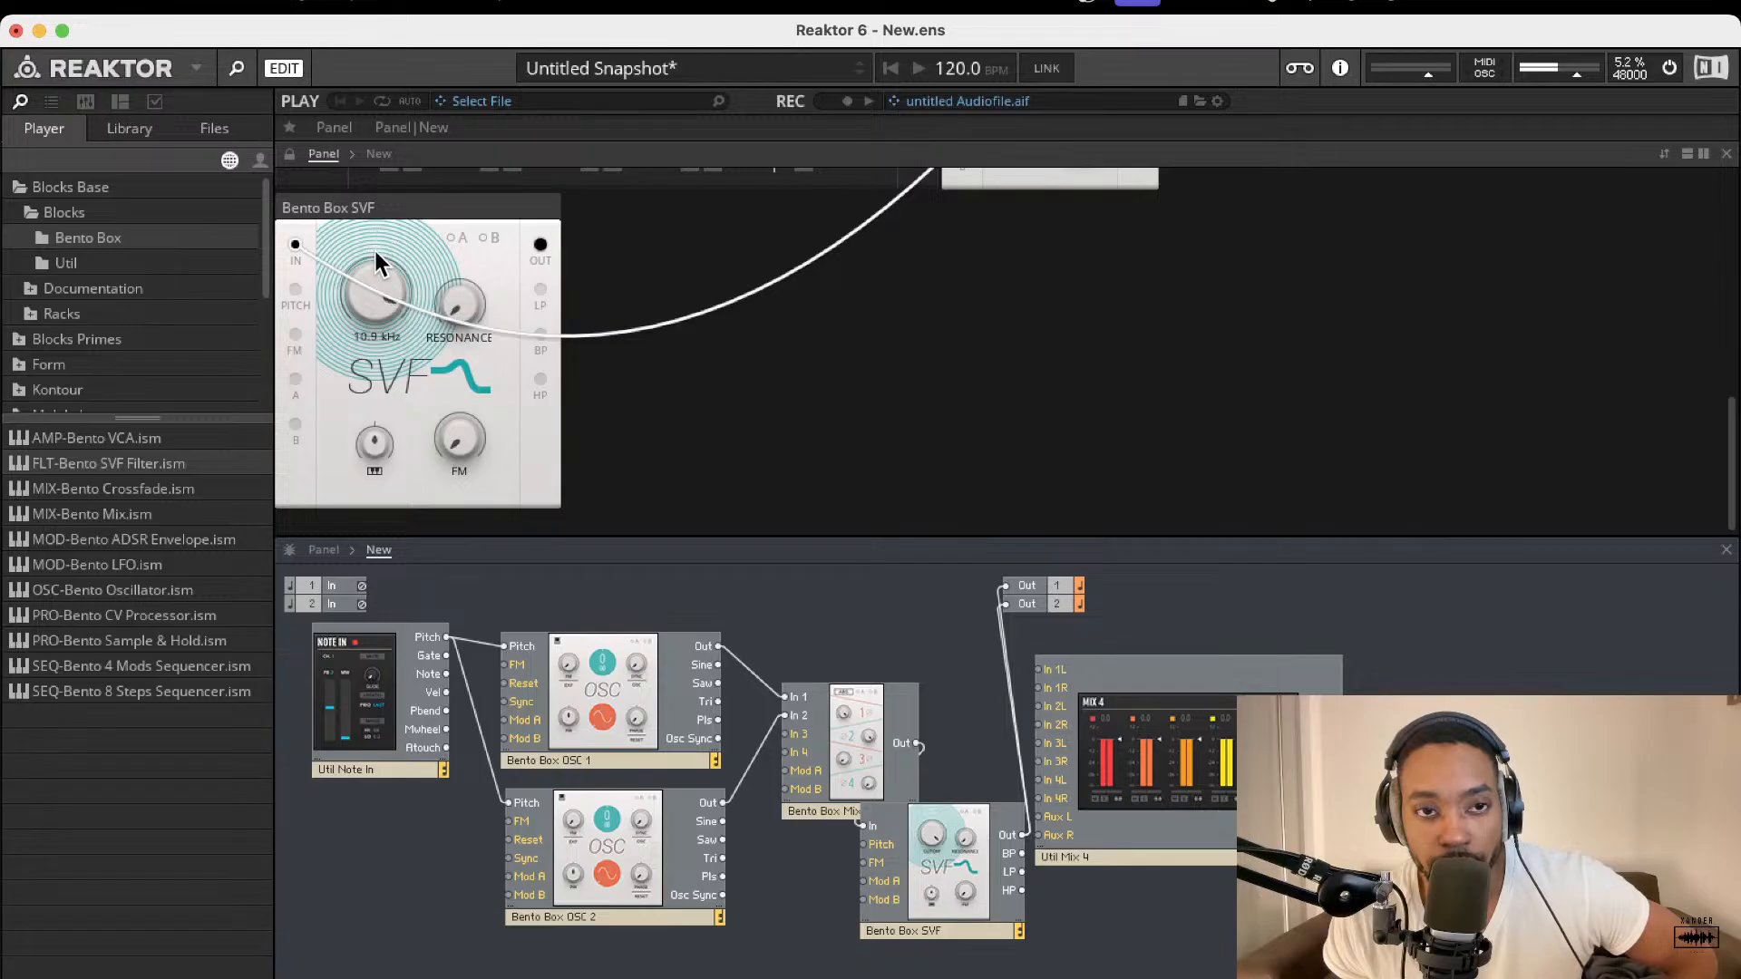
{"action": "left_click_drag", "start_coordinate": [379, 328], "coordinate": [382, 388]}
Step: Set OSC 2's pitch to -12
{"action": "scroll", "coordinate": [455, 339], "scroll_direction": "up", "scroll_amount": 10}
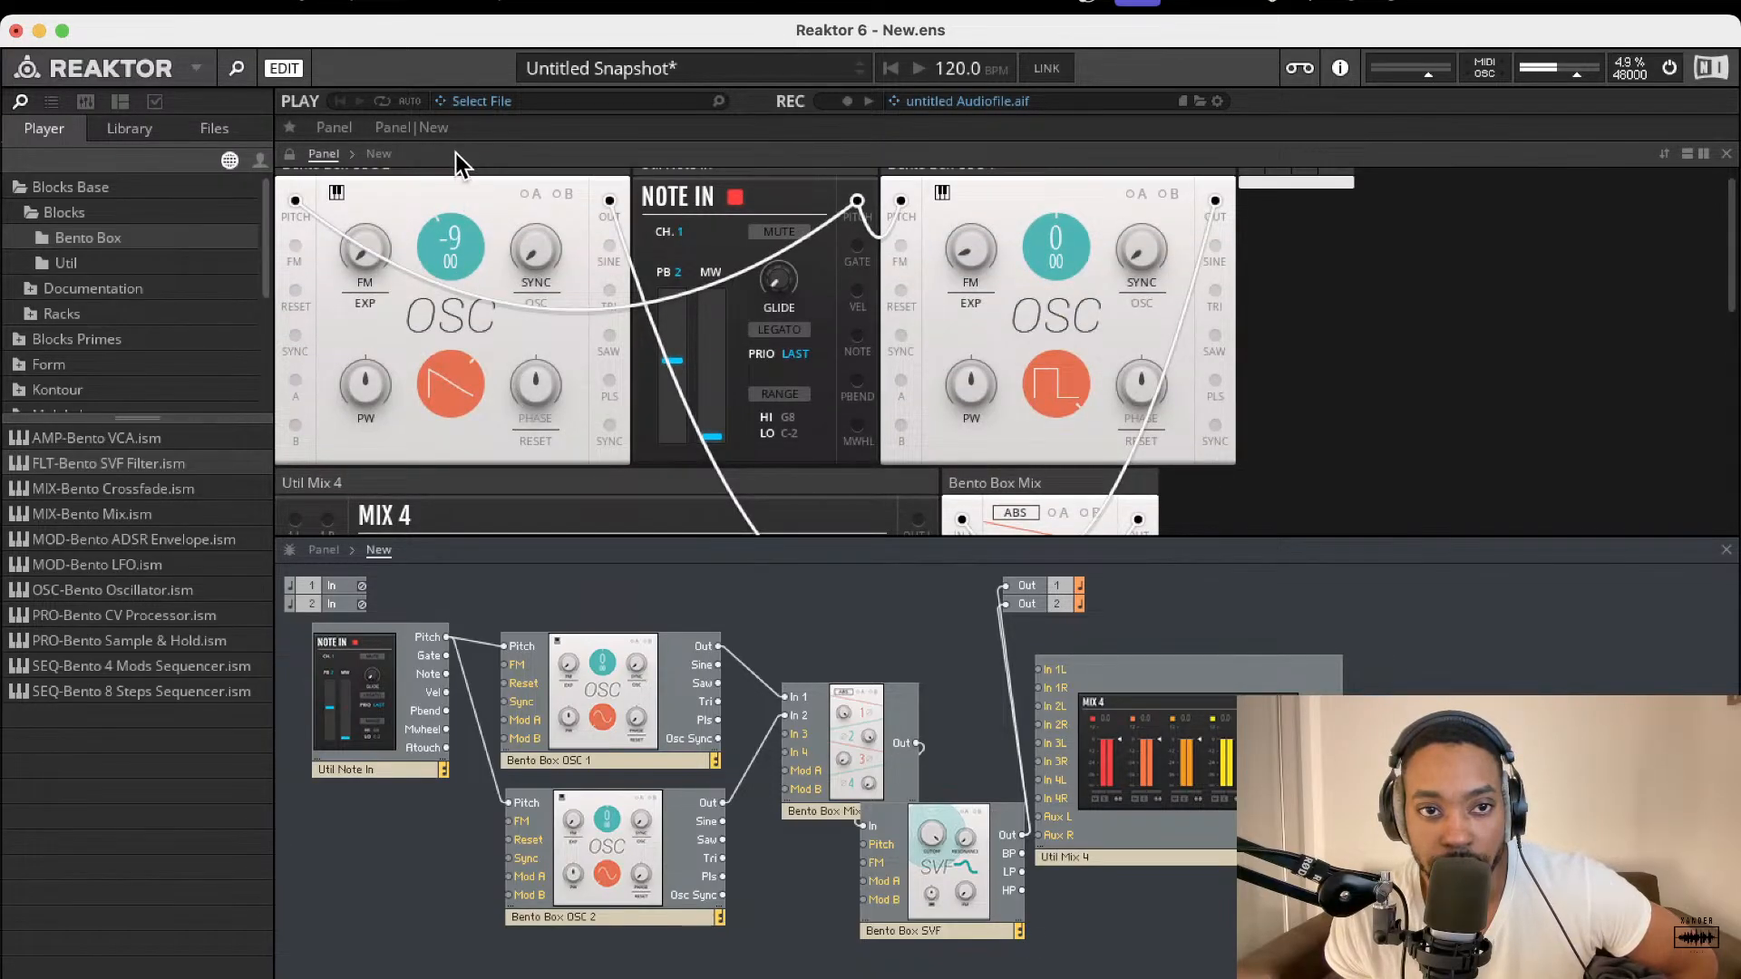
{"action": "left_click_drag", "start_coordinate": [455, 154], "coordinate": [445, 173]}
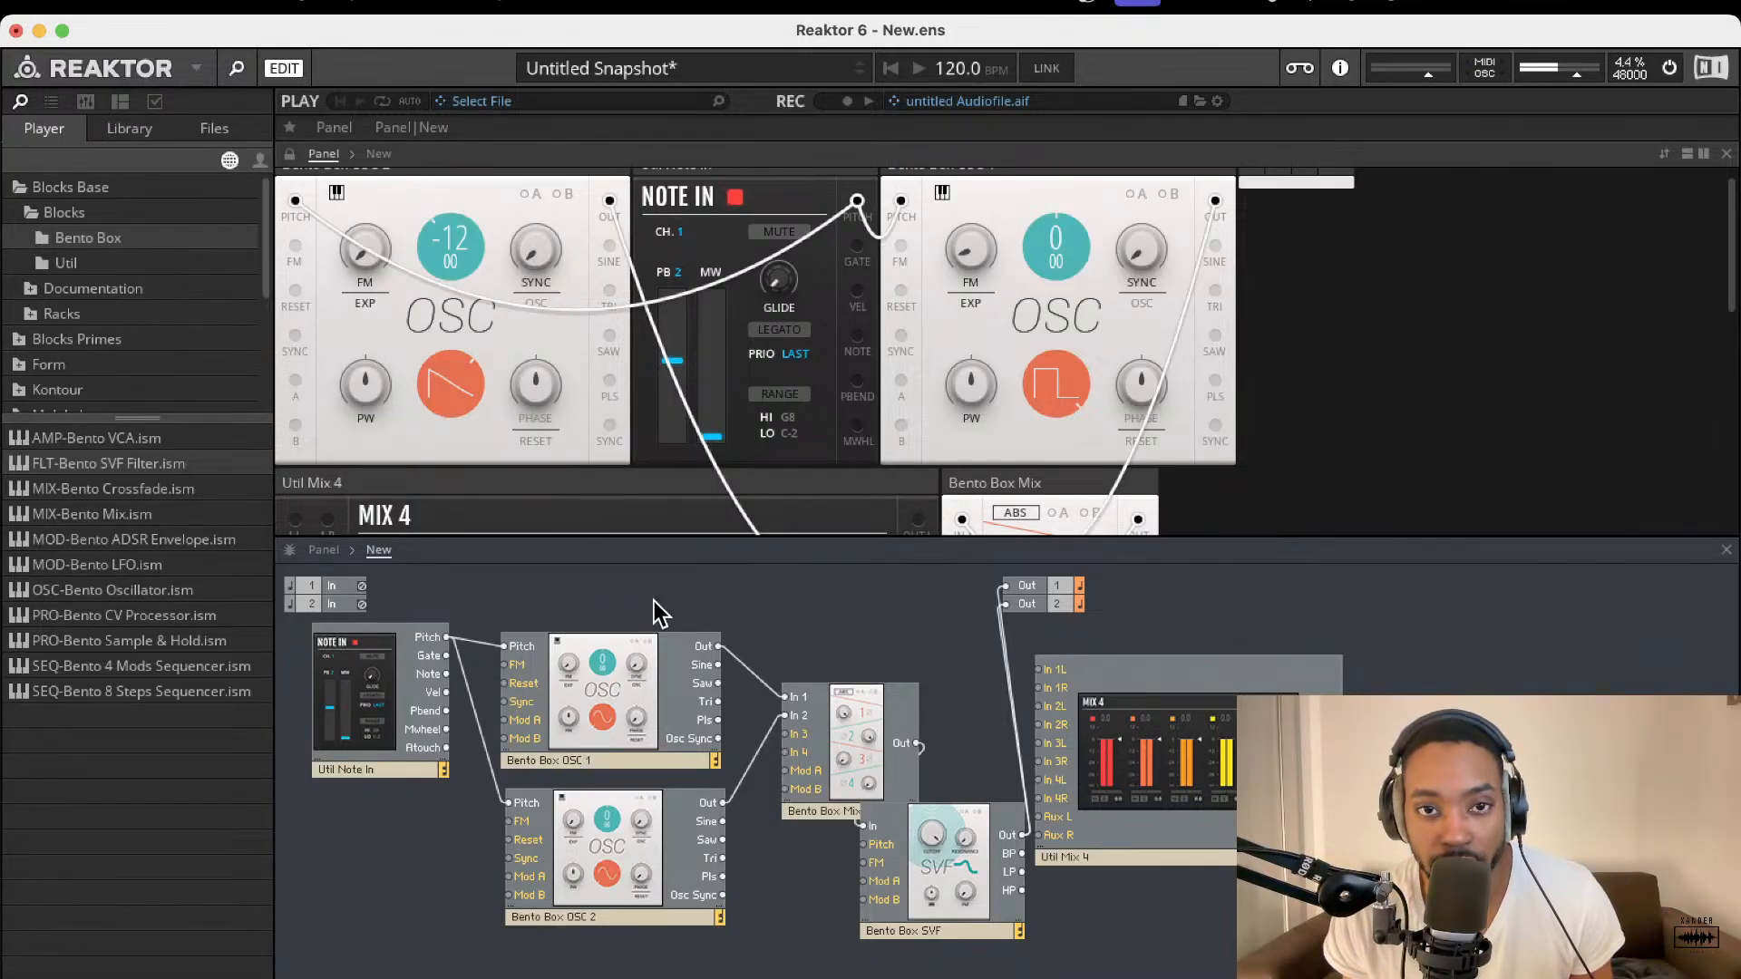
Step: Cycle the Bento Box SVF filter mode through band-pass and high-pass and back to low-pass
{"action": "scroll", "coordinate": [774, 336], "scroll_direction": "down", "scroll_amount": 4}
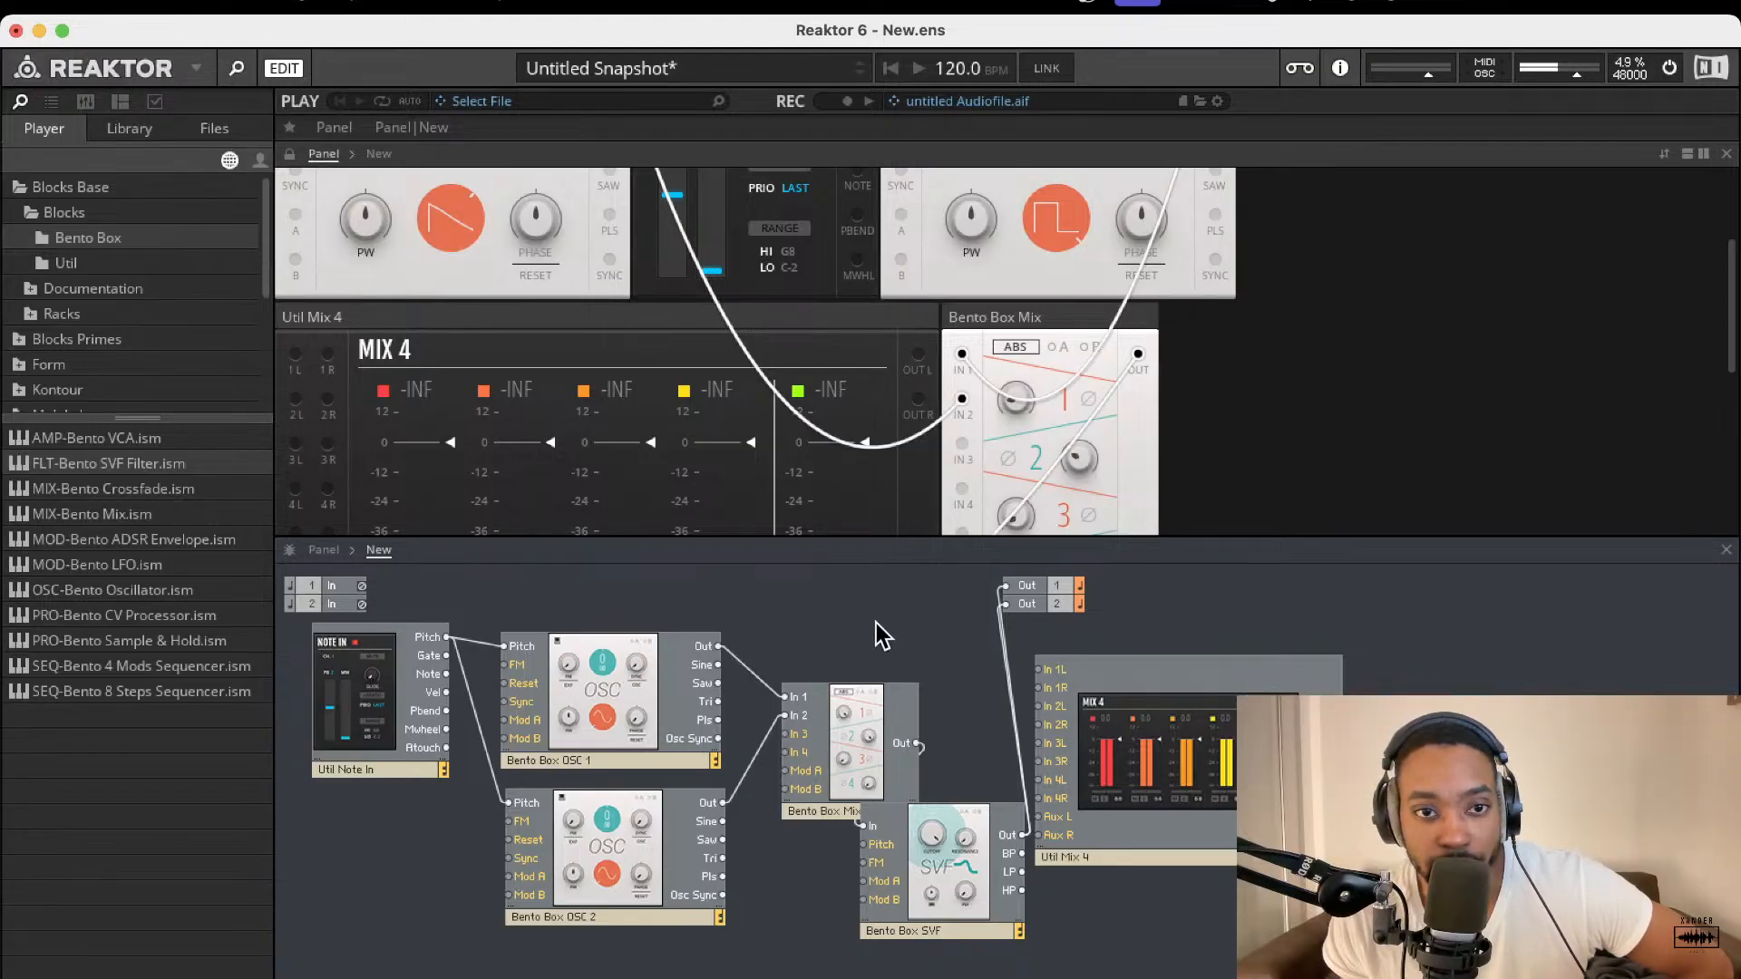
{"action": "scroll", "coordinate": [699, 419], "scroll_direction": "down", "scroll_amount": 8}
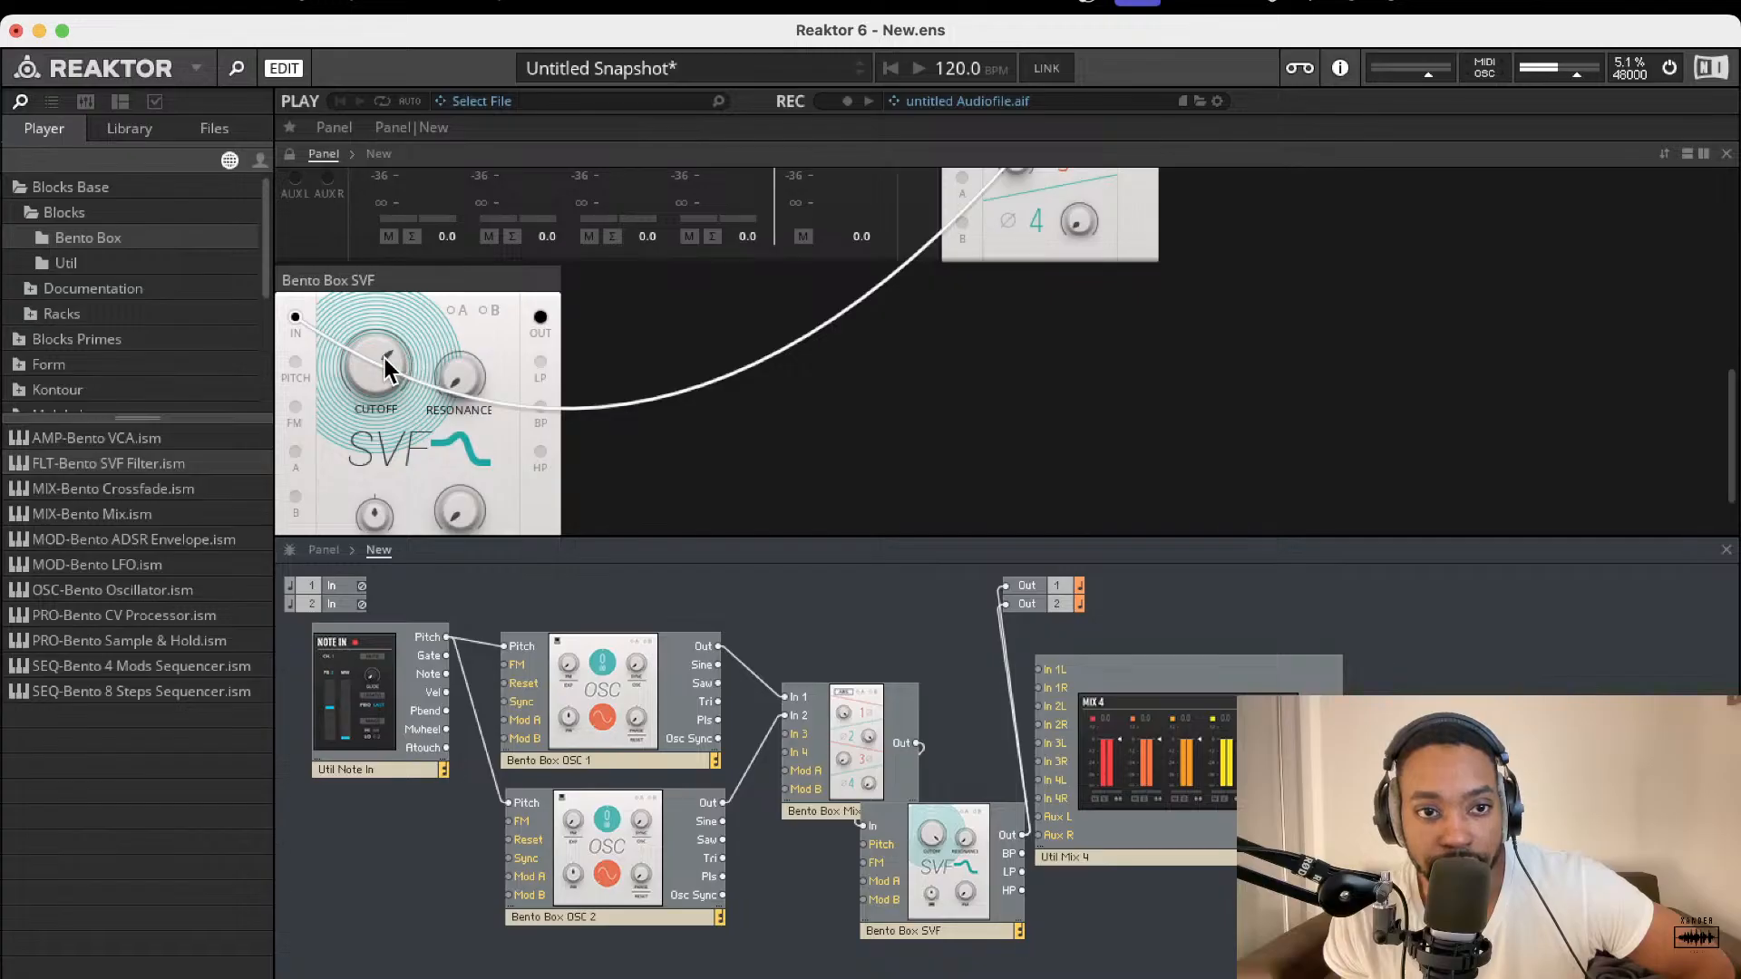
{"action": "left_click", "coordinate": [444, 440]}
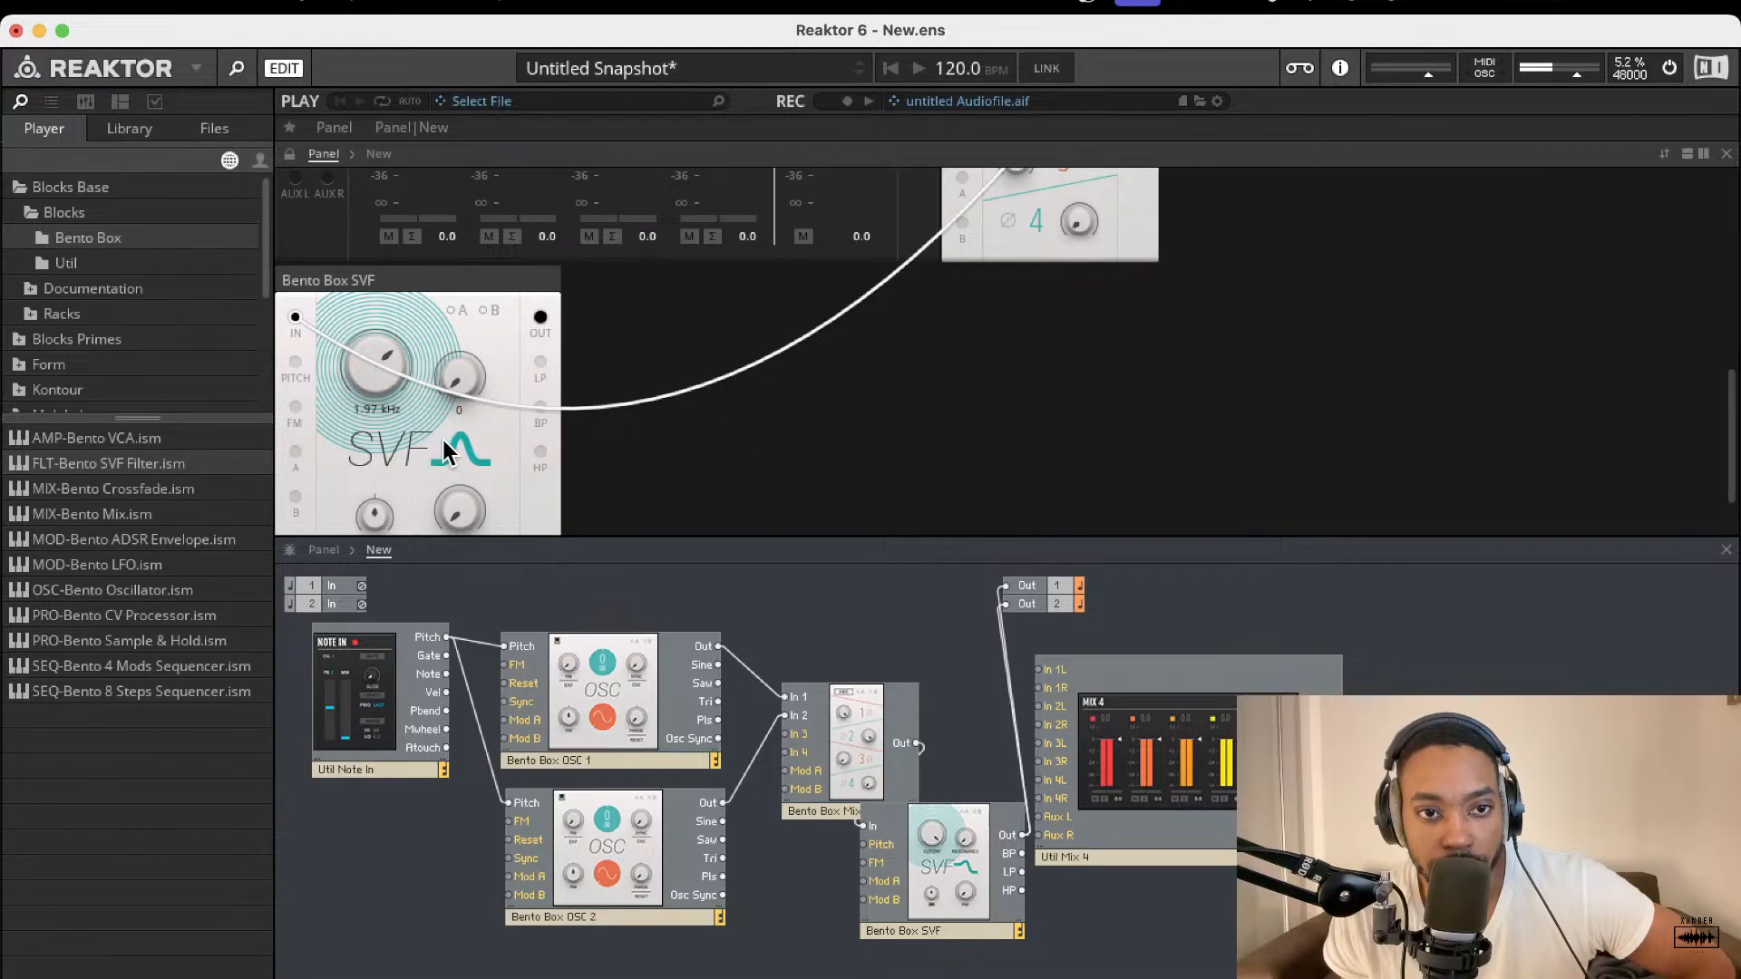
{"action": "left_click", "coordinate": [445, 451]}
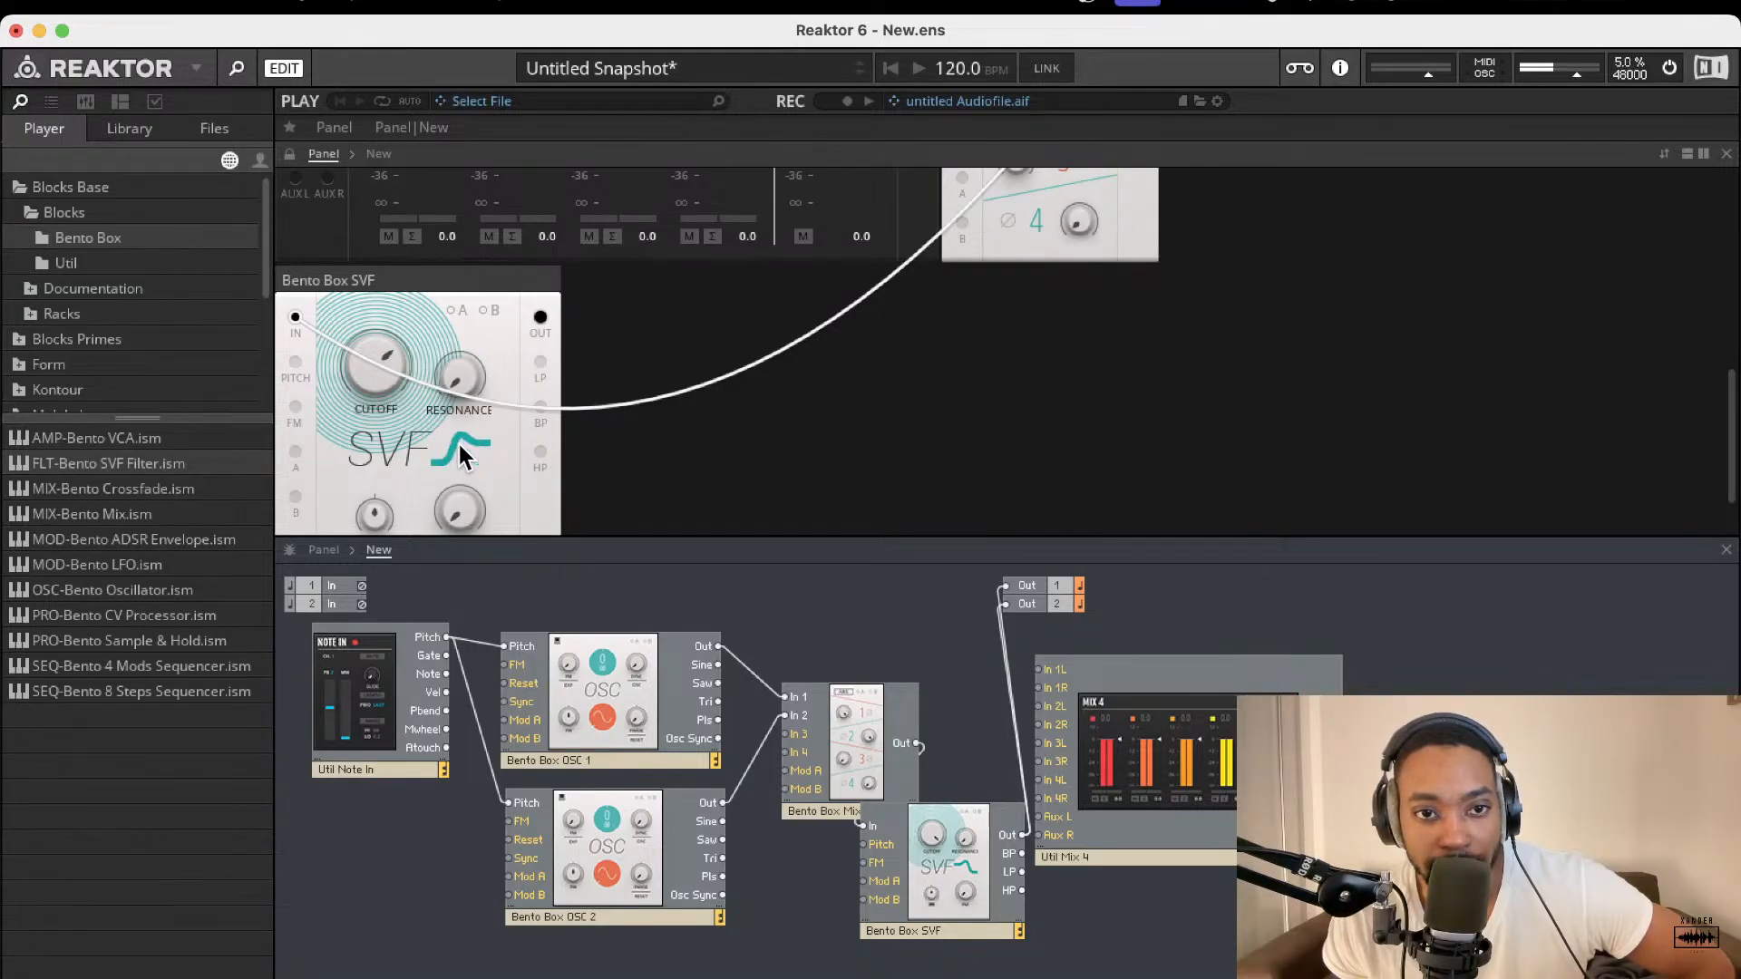
{"action": "left_click", "coordinate": [461, 454]}
{"action": "left_click", "coordinate": [466, 455]}
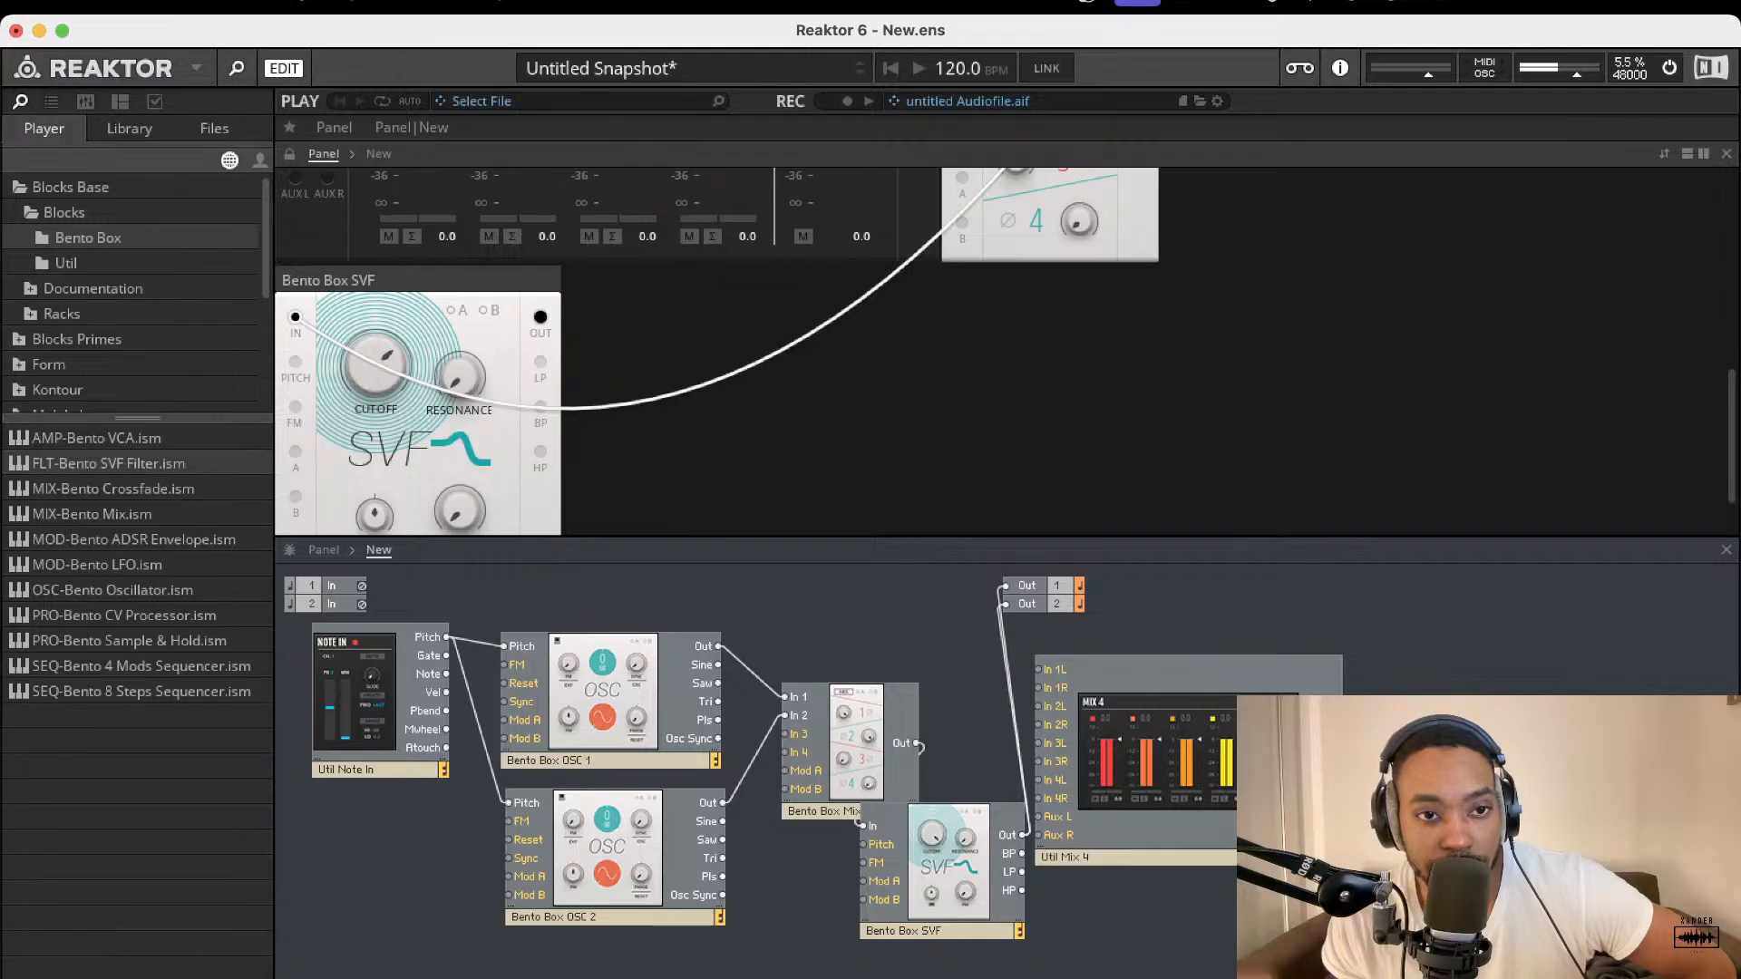
Step: Add a MOD-Bento ADSR Envelope block below the filter and connect Note In's Gate output to its Gate input
{"action": "scroll", "coordinate": [604, 413], "scroll_direction": "down", "scroll_amount": 3}
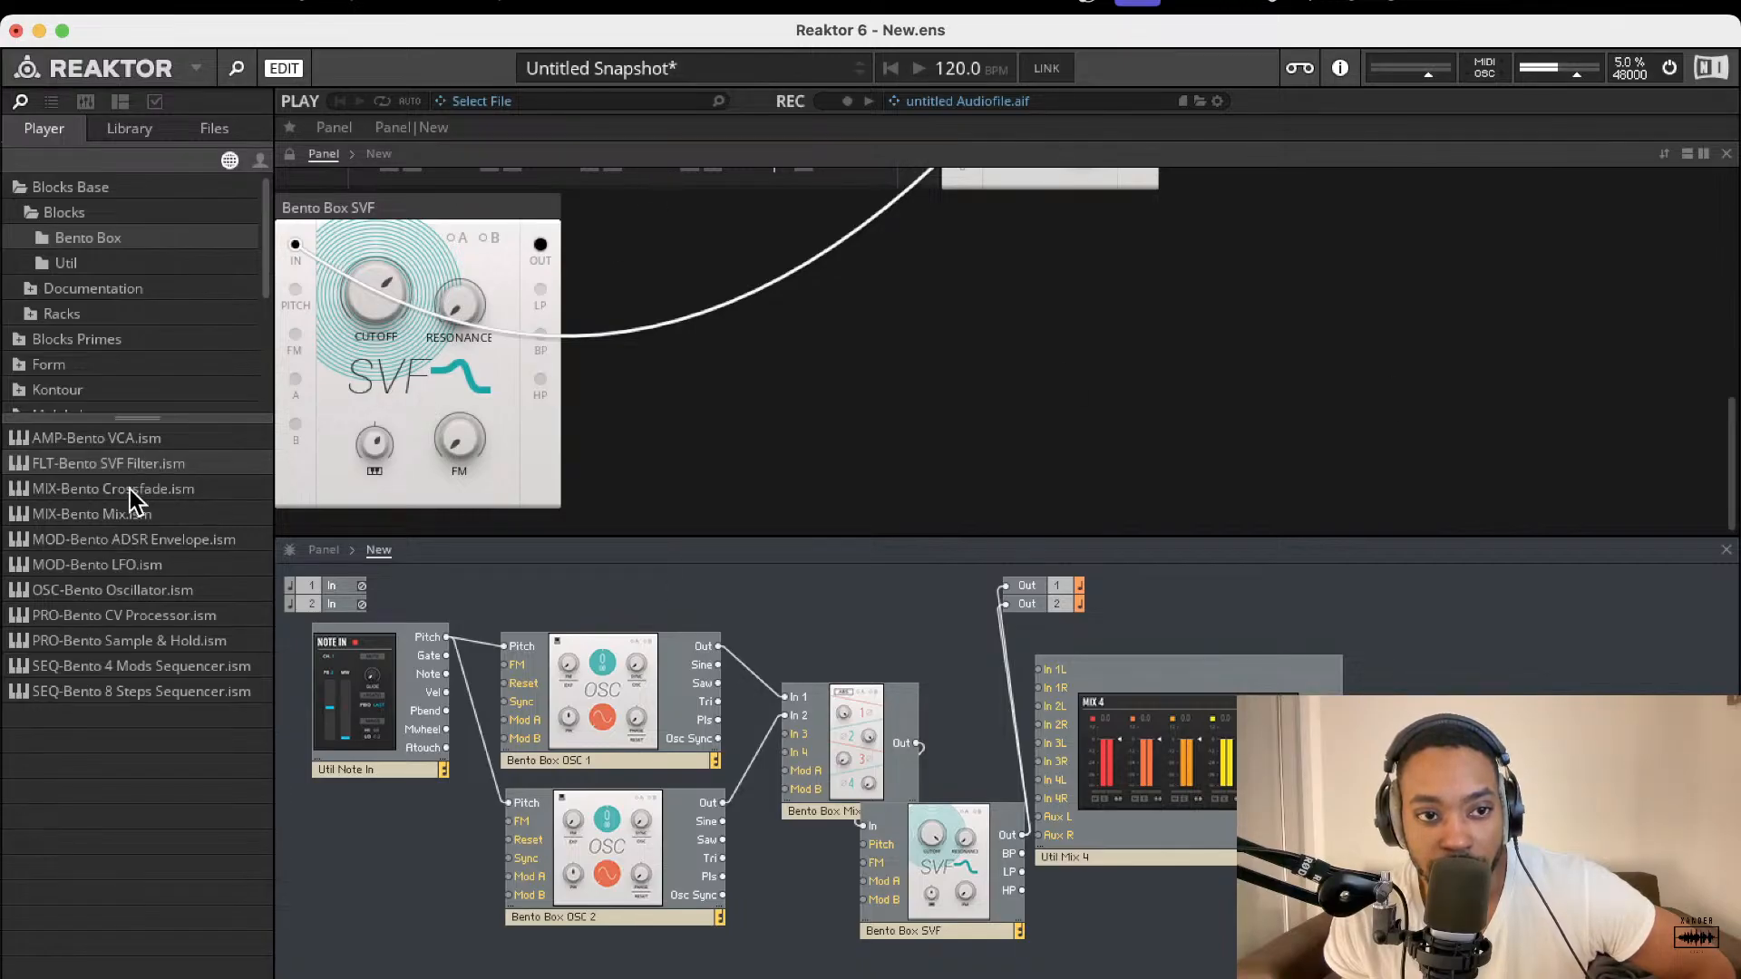
{"action": "left_click_drag", "start_coordinate": [177, 541], "coordinate": [397, 649]}
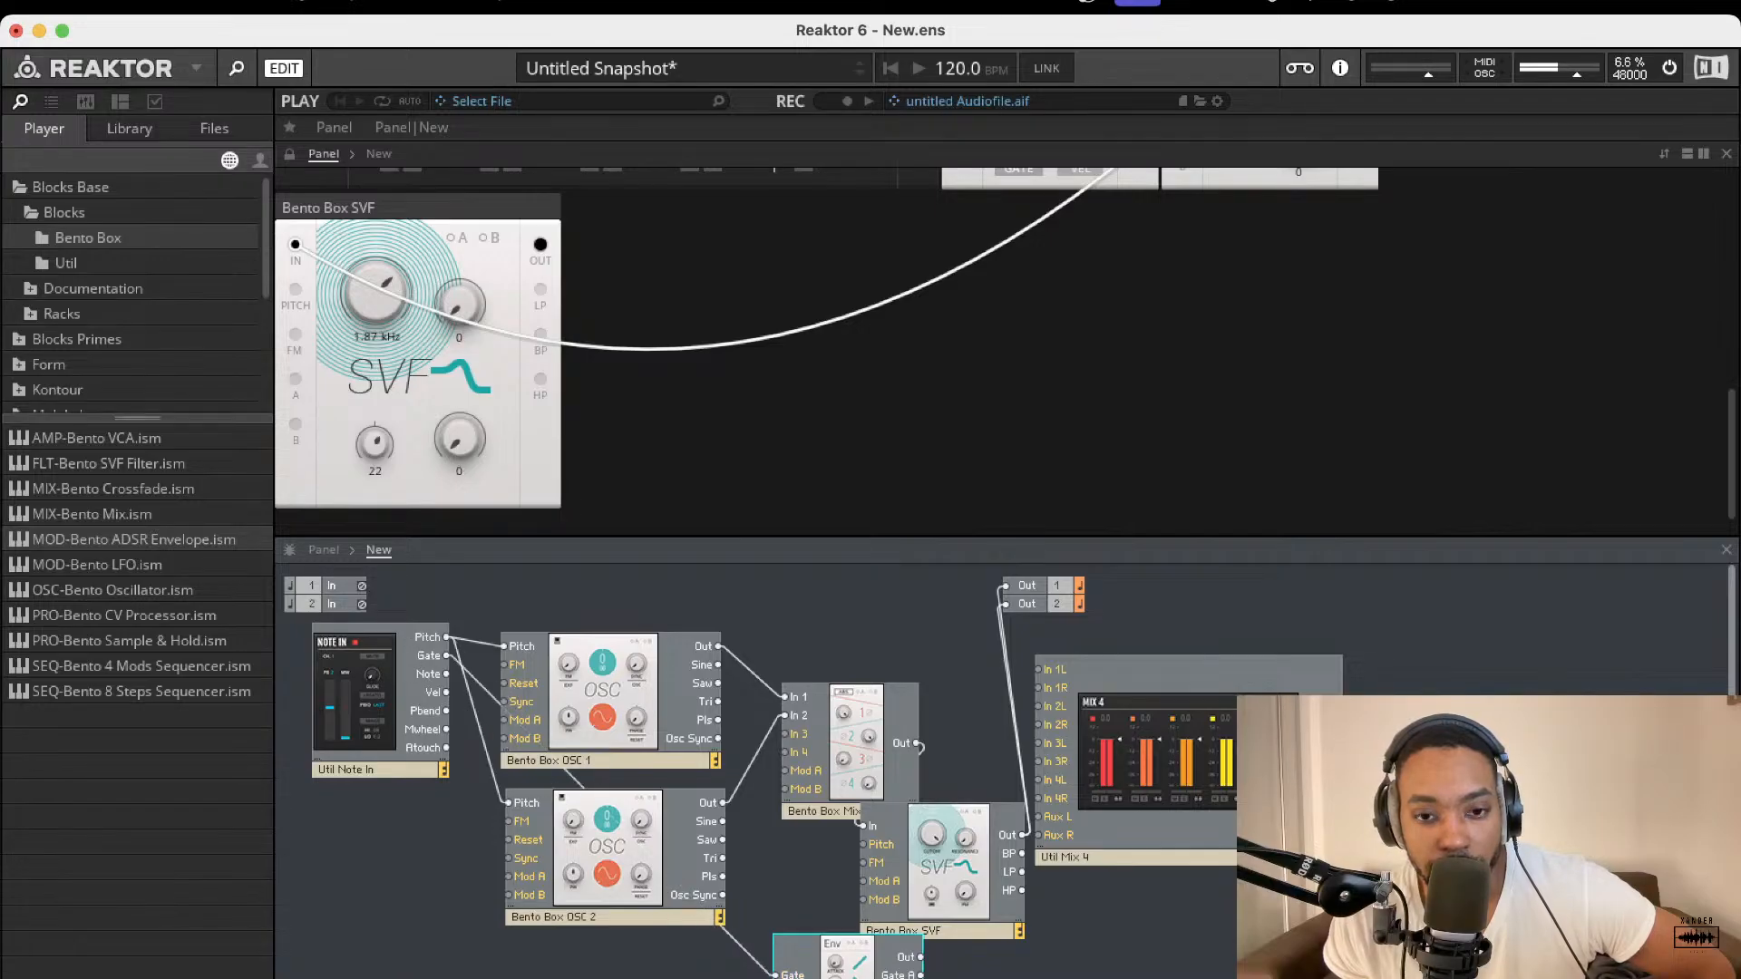
Step: Connect the envelope's Out to the SVF's Mod A input and show the modulation A amounts on the SVF panel
{"action": "left_click_drag", "start_coordinate": [798, 948], "coordinate": [863, 883]}
{"action": "left_click", "coordinate": [459, 236]}
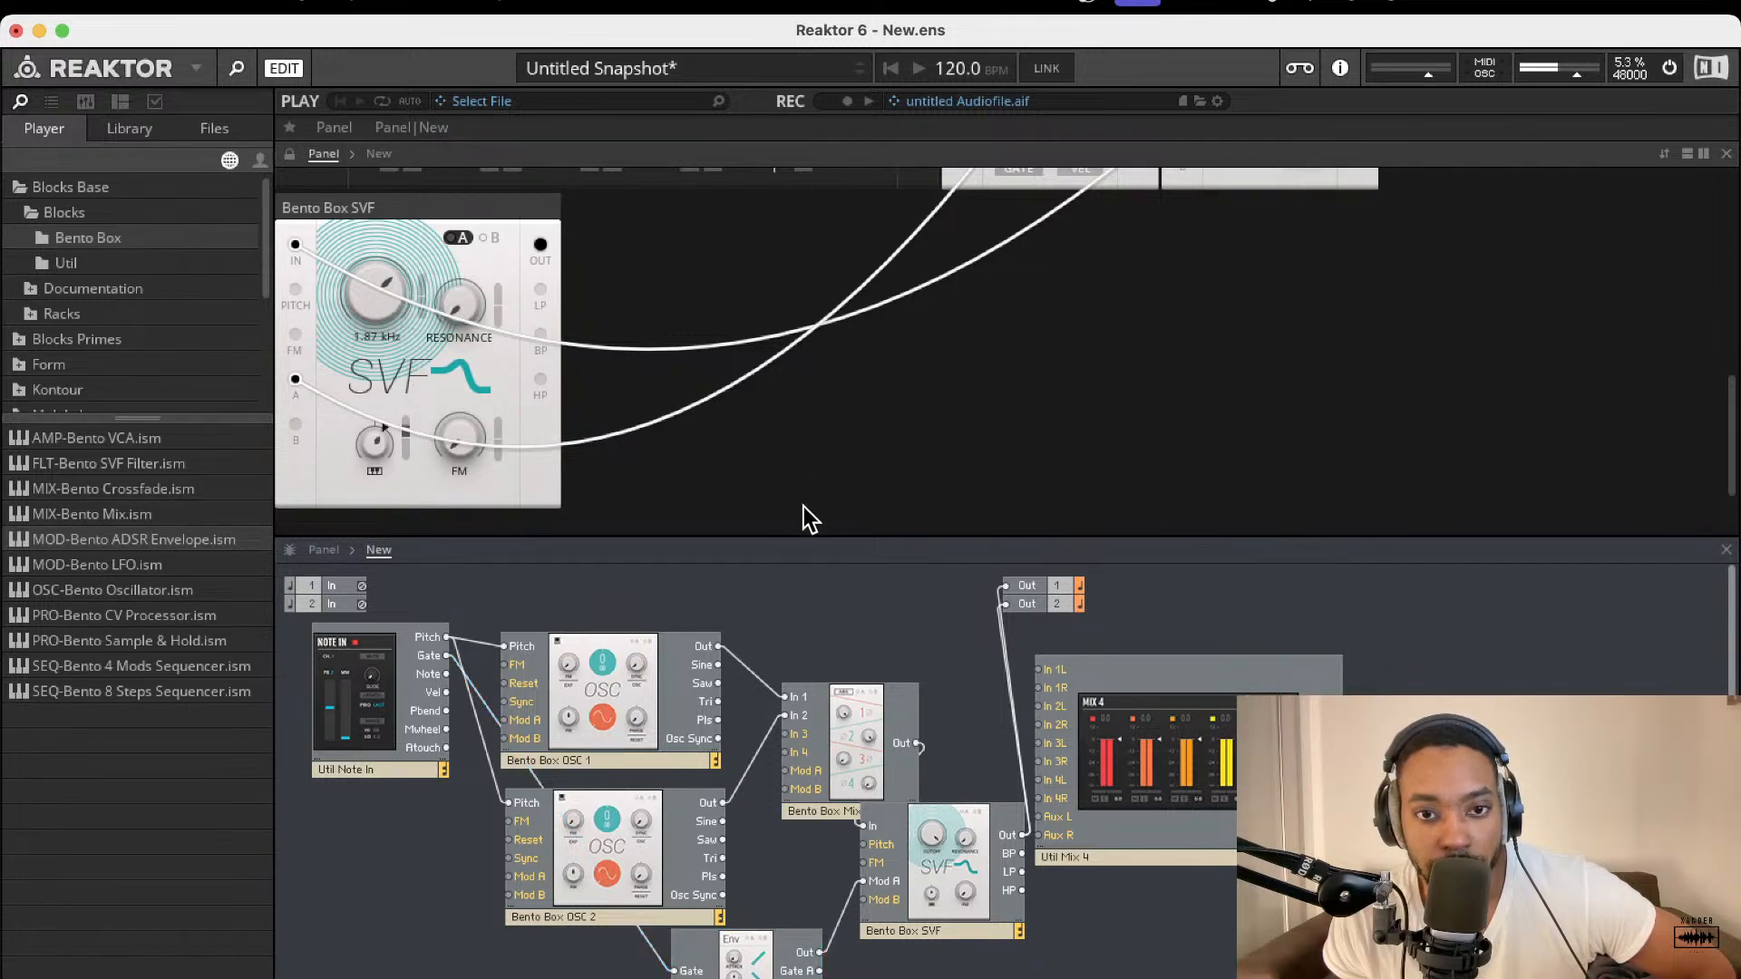
Step: Nudge the envelope block slightly upward in the structure and name it FLTR ADSR
{"action": "scroll", "coordinate": [794, 493], "scroll_direction": "up", "scroll_amount": 5}
{"action": "scroll", "coordinate": [704, 842], "scroll_direction": "down", "scroll_amount": 1}
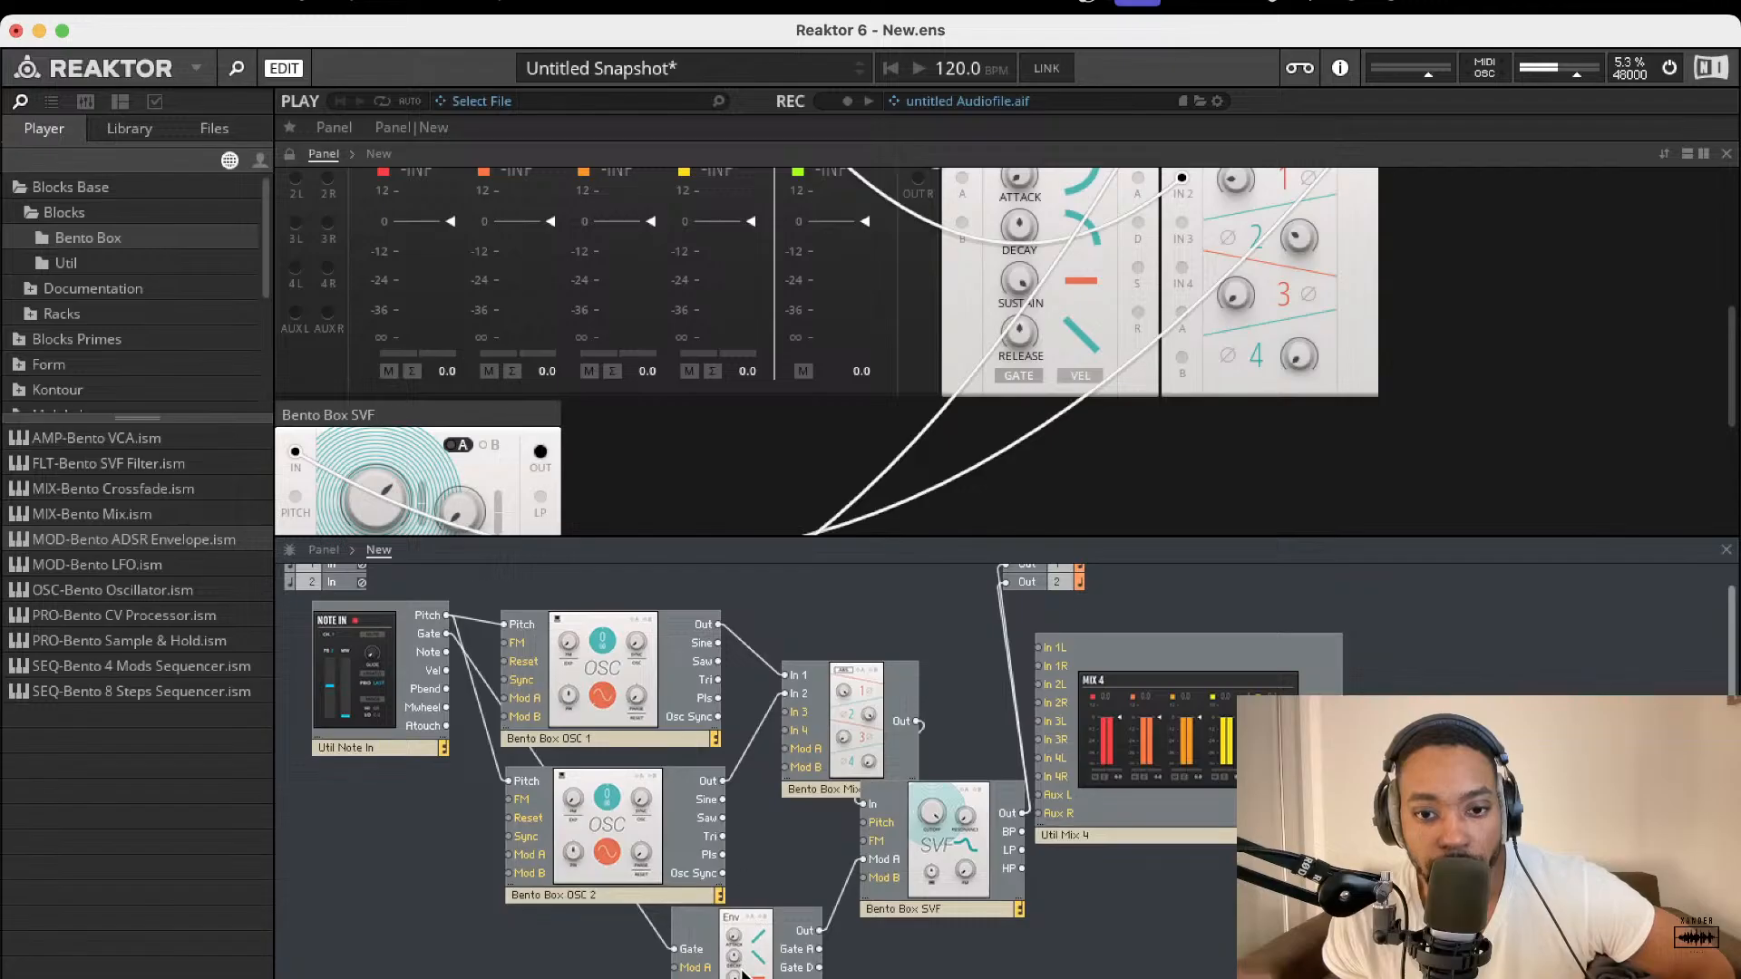
{"action": "left_click_drag", "start_coordinate": [700, 925], "coordinate": [700, 920]}
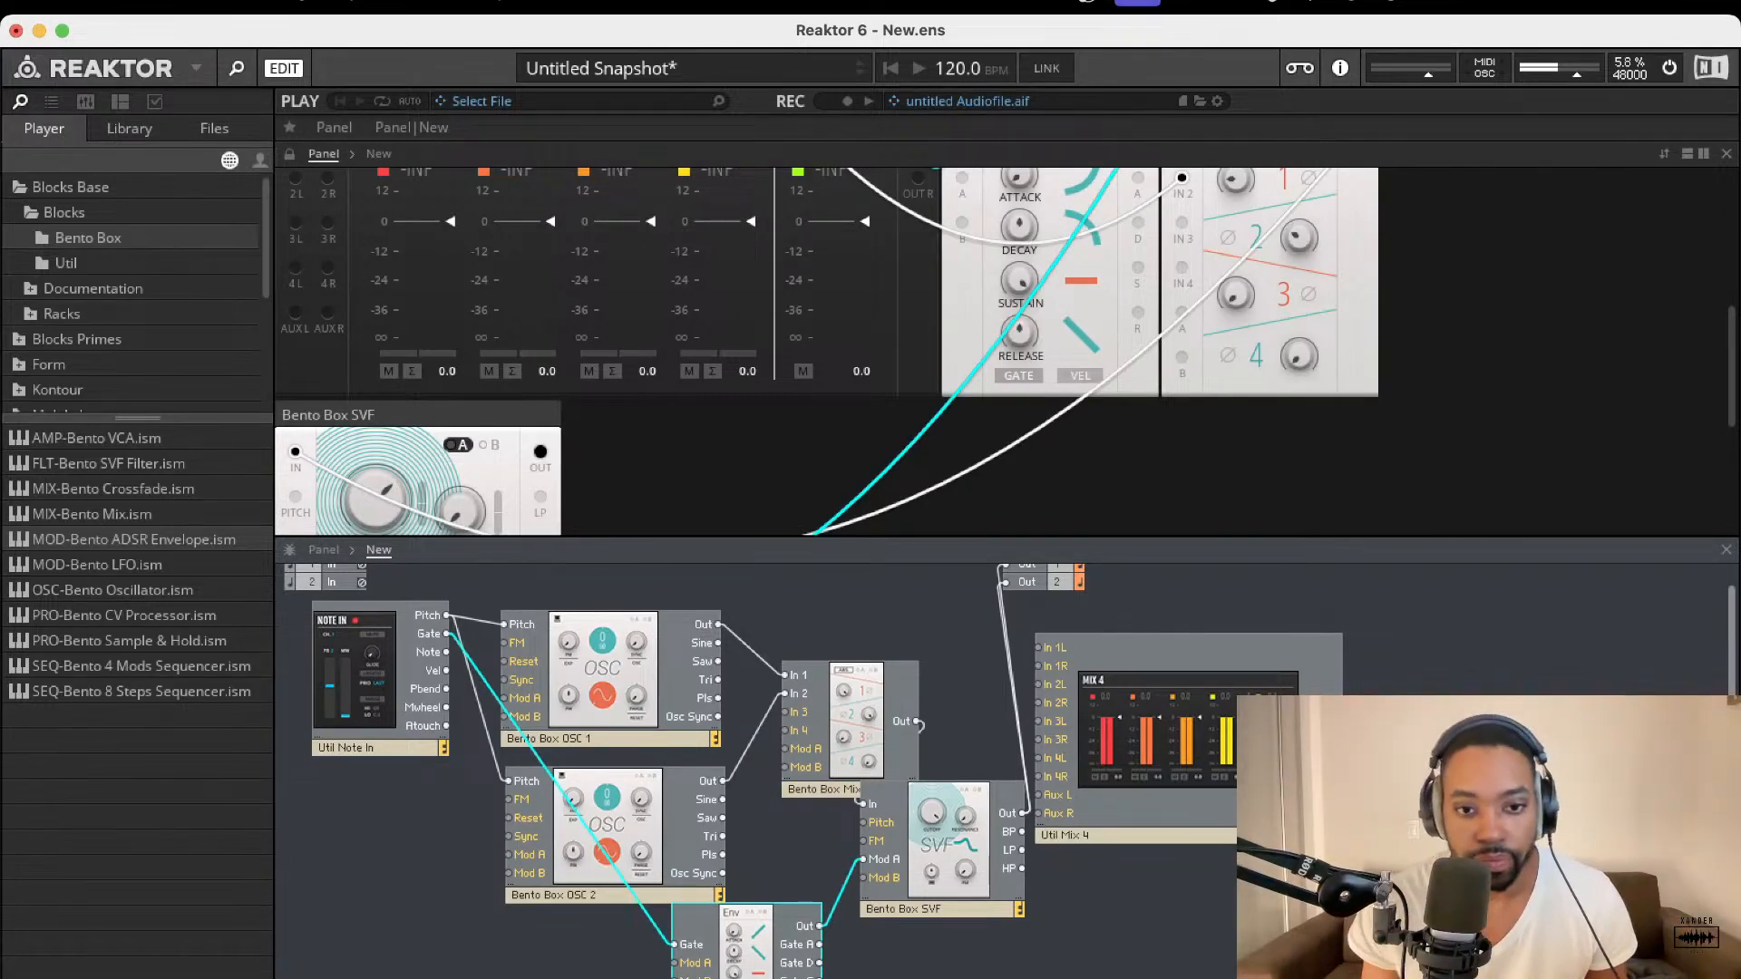
{"action": "left_click", "coordinate": [1021, 279]}
Step: Examine the FLTR ADSR envelope's controls and the modulation A amounts on the Bento Box SVF panel
{"action": "scroll", "coordinate": [1025, 222], "scroll_direction": "down", "scroll_amount": 5}
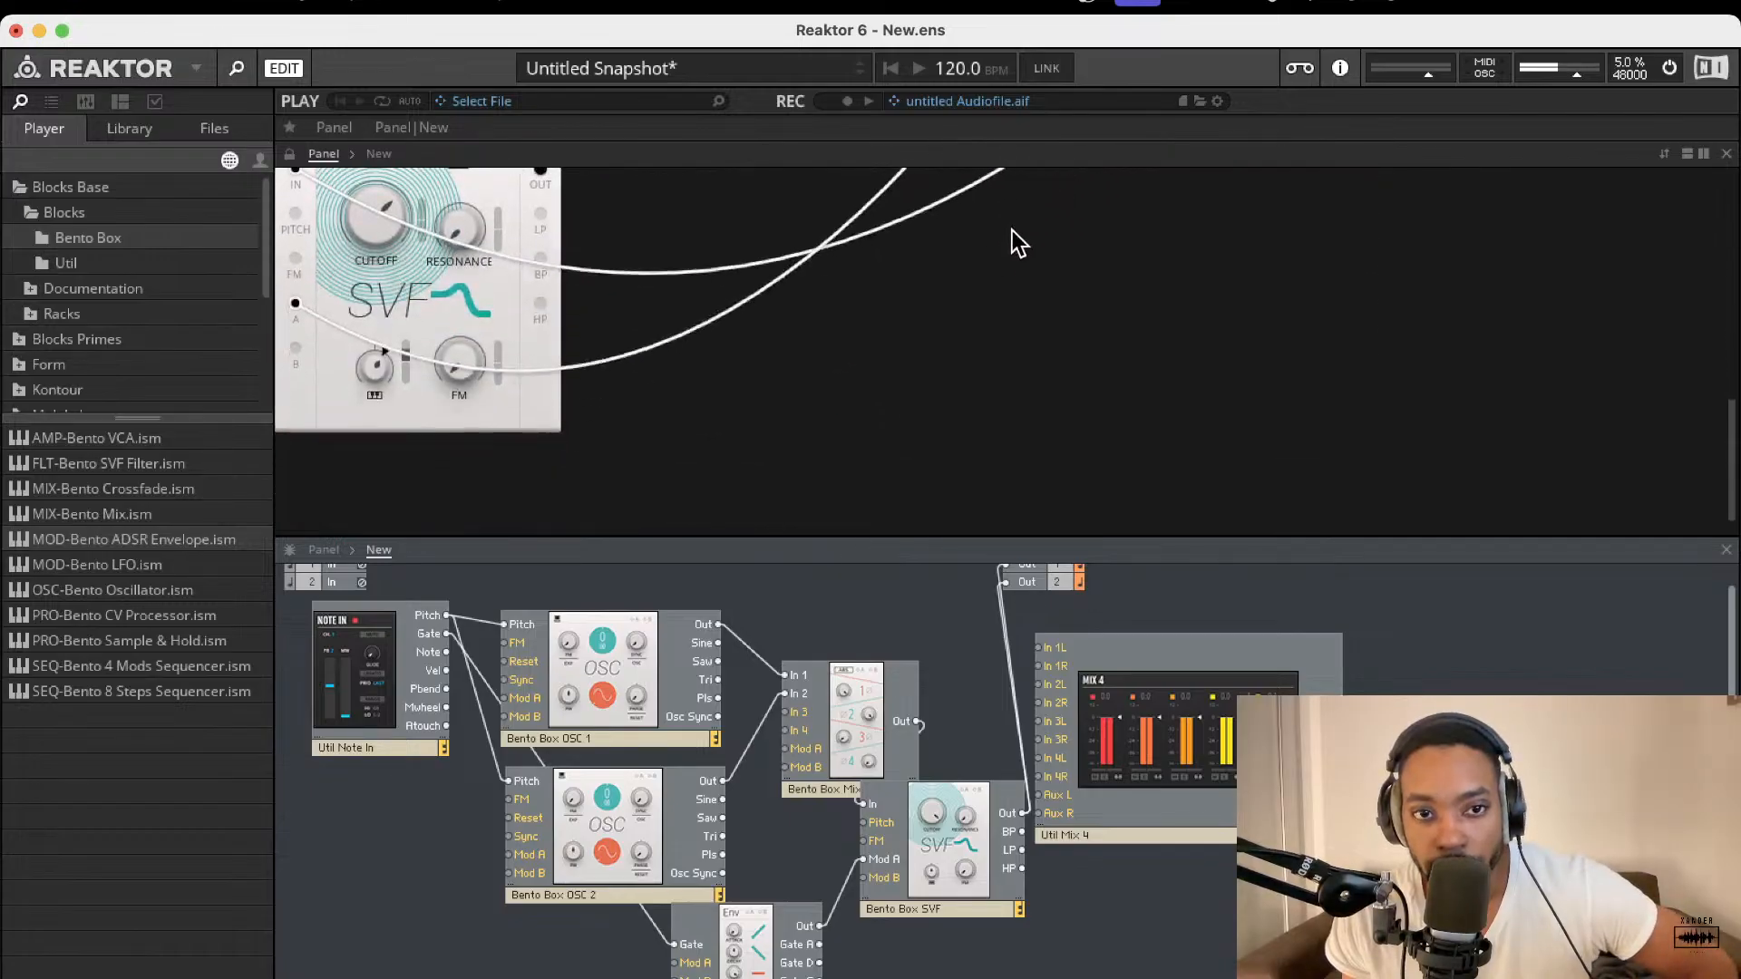
{"action": "scroll", "coordinate": [1012, 230], "scroll_direction": "up", "scroll_amount": 6}
{"action": "scroll", "coordinate": [945, 273], "scroll_direction": "down", "scroll_amount": 5}
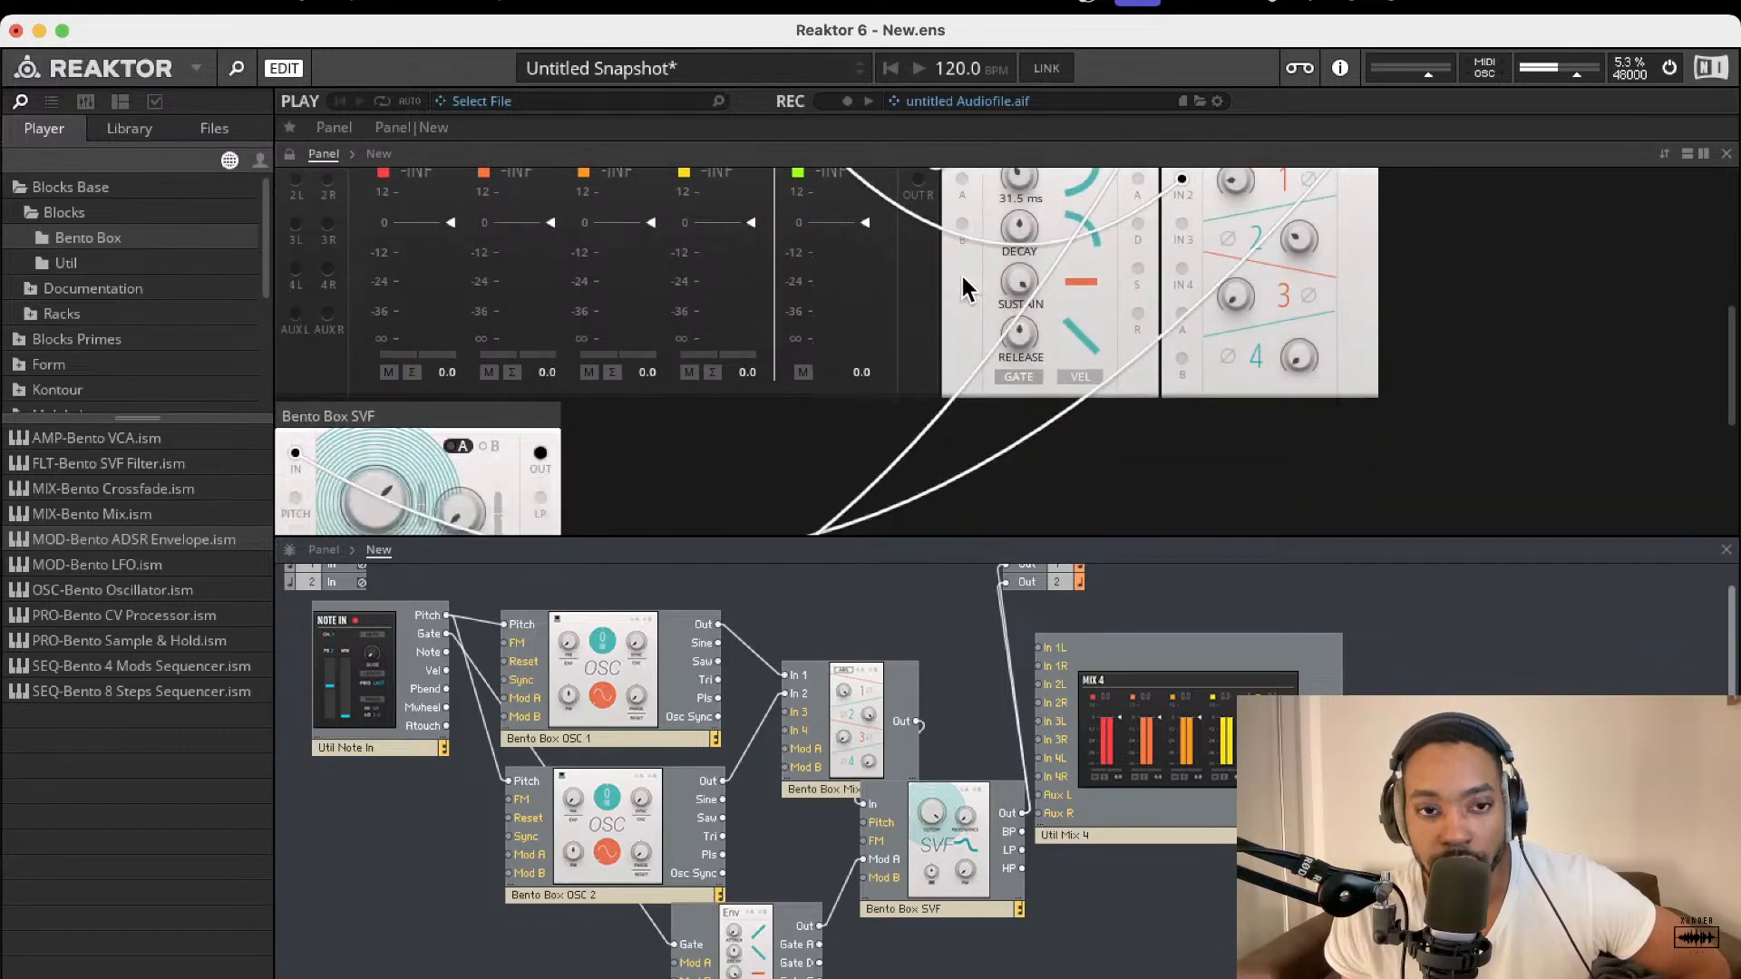
{"action": "scroll", "coordinate": [945, 274], "scroll_direction": "up", "scroll_amount": 2}
{"action": "scroll", "coordinate": [945, 274], "scroll_direction": "up", "scroll_amount": 3}
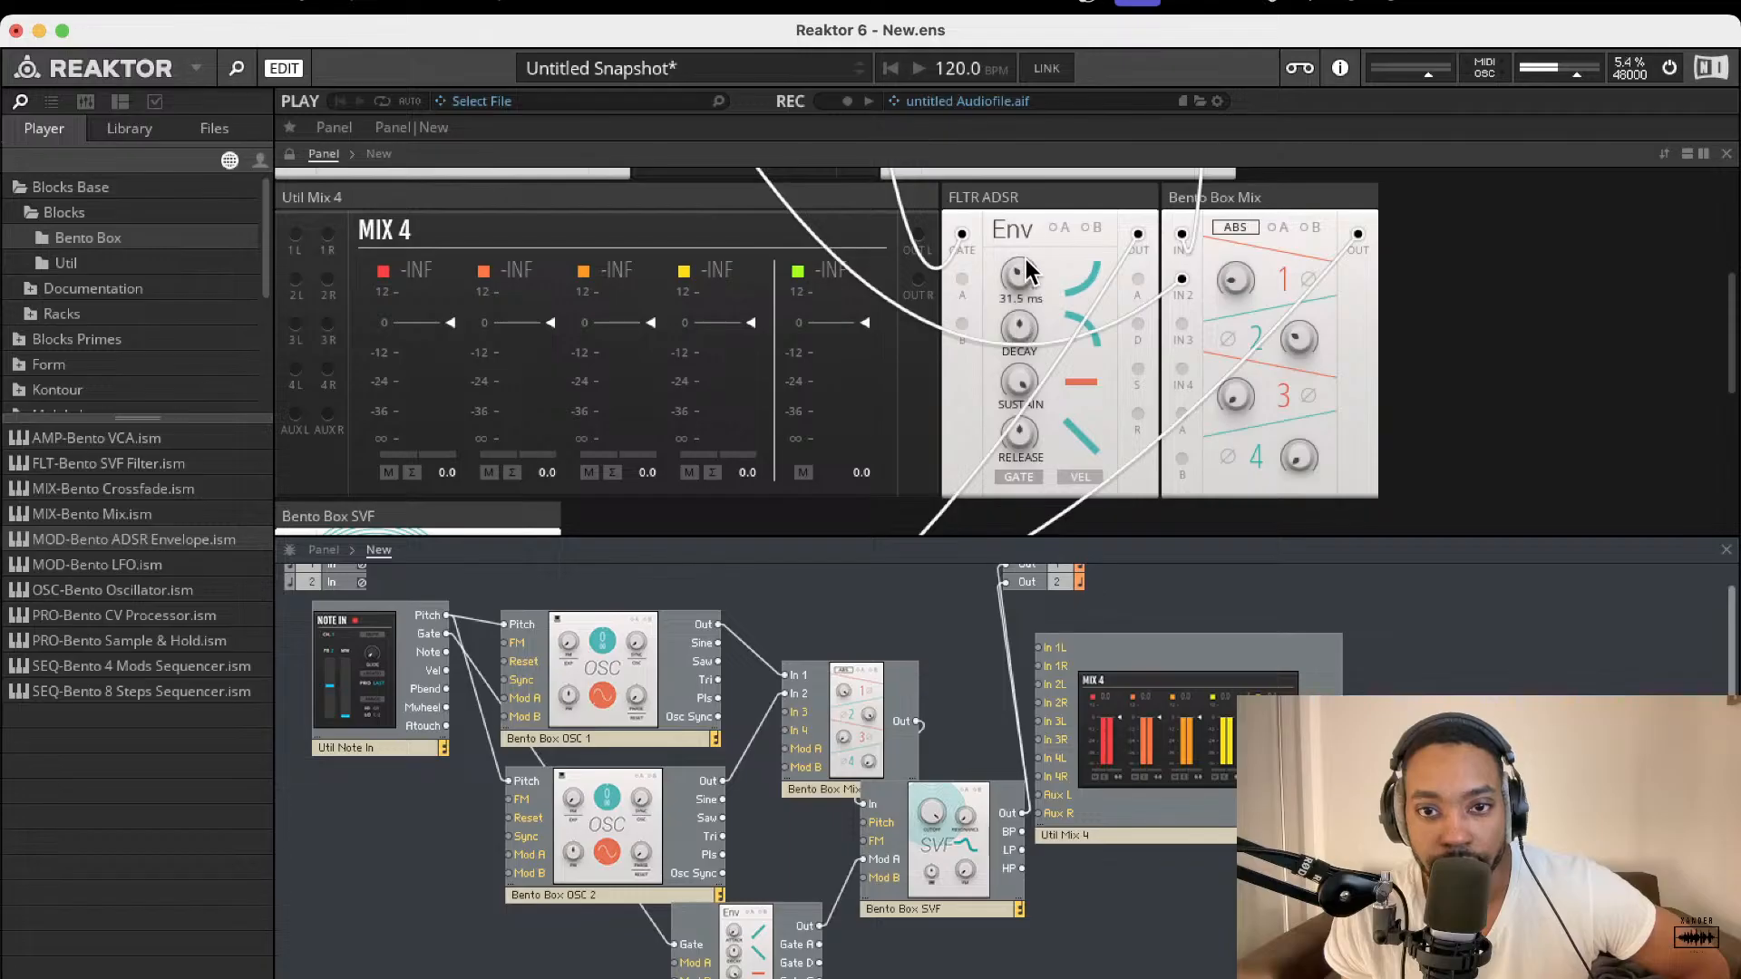
{"action": "scroll", "coordinate": [682, 446], "scroll_direction": "down", "scroll_amount": 4}
{"action": "scroll", "coordinate": [682, 446], "scroll_direction": "down", "scroll_amount": 1}
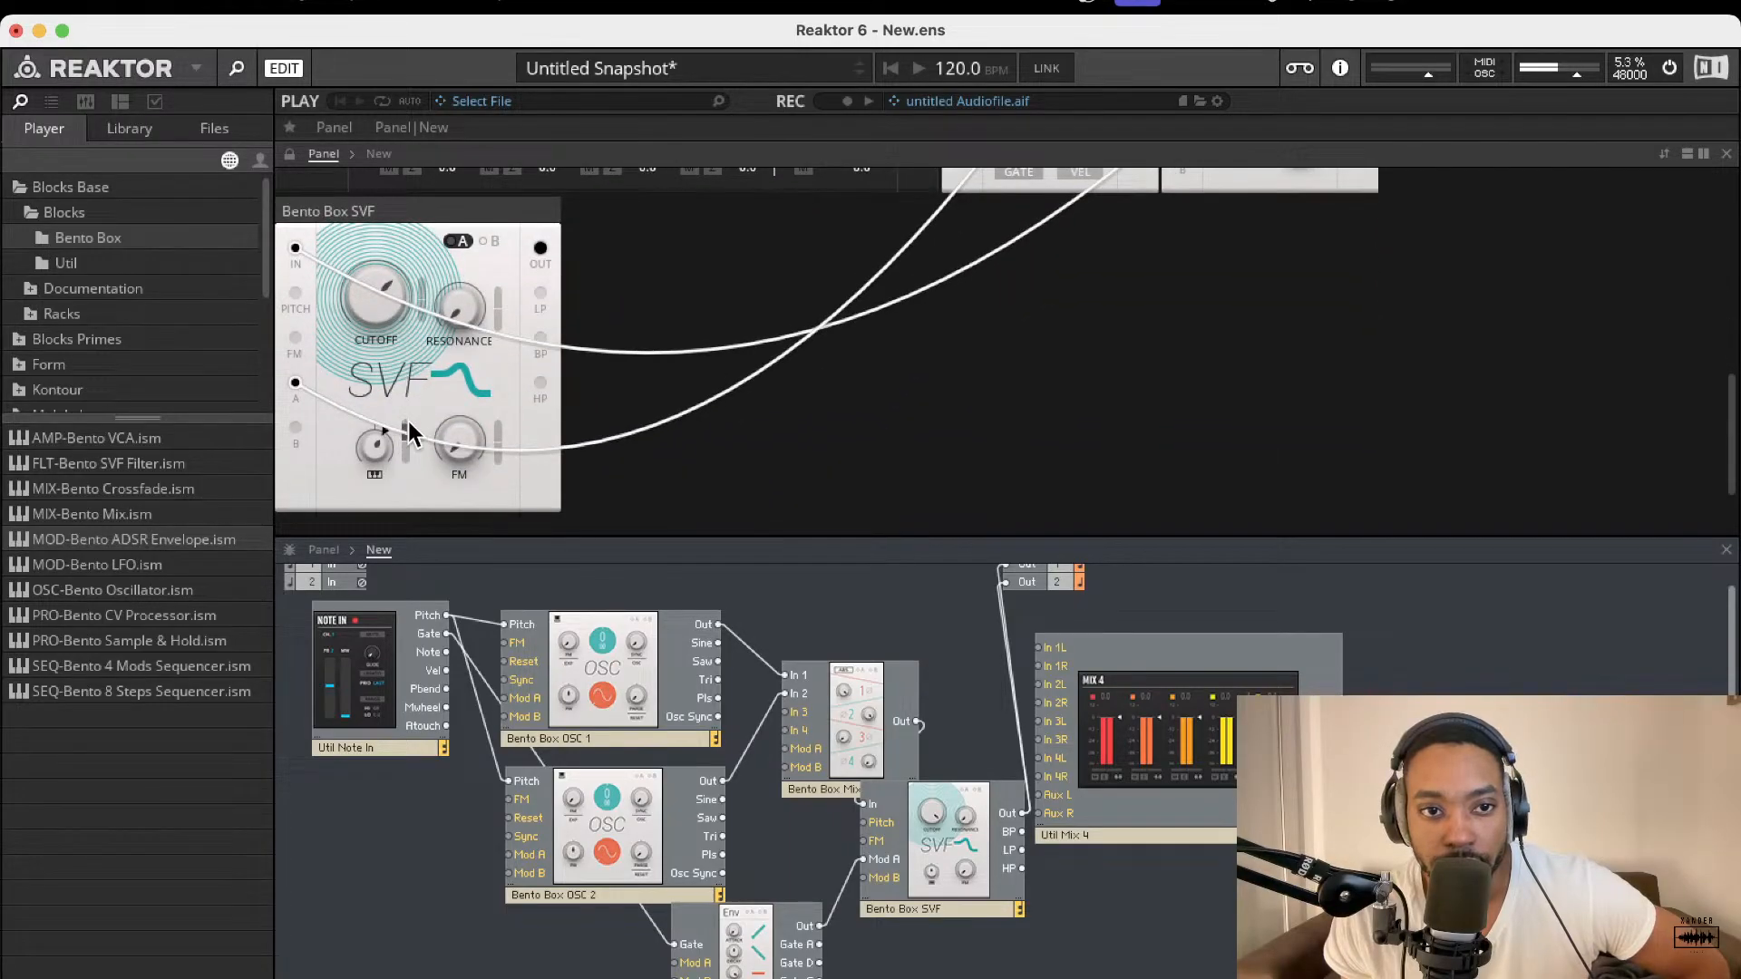
Step: Increase the decay time of the FLTR ADSR envelope on its panel
{"action": "scroll", "coordinate": [680, 338], "scroll_direction": "up", "scroll_amount": 5}
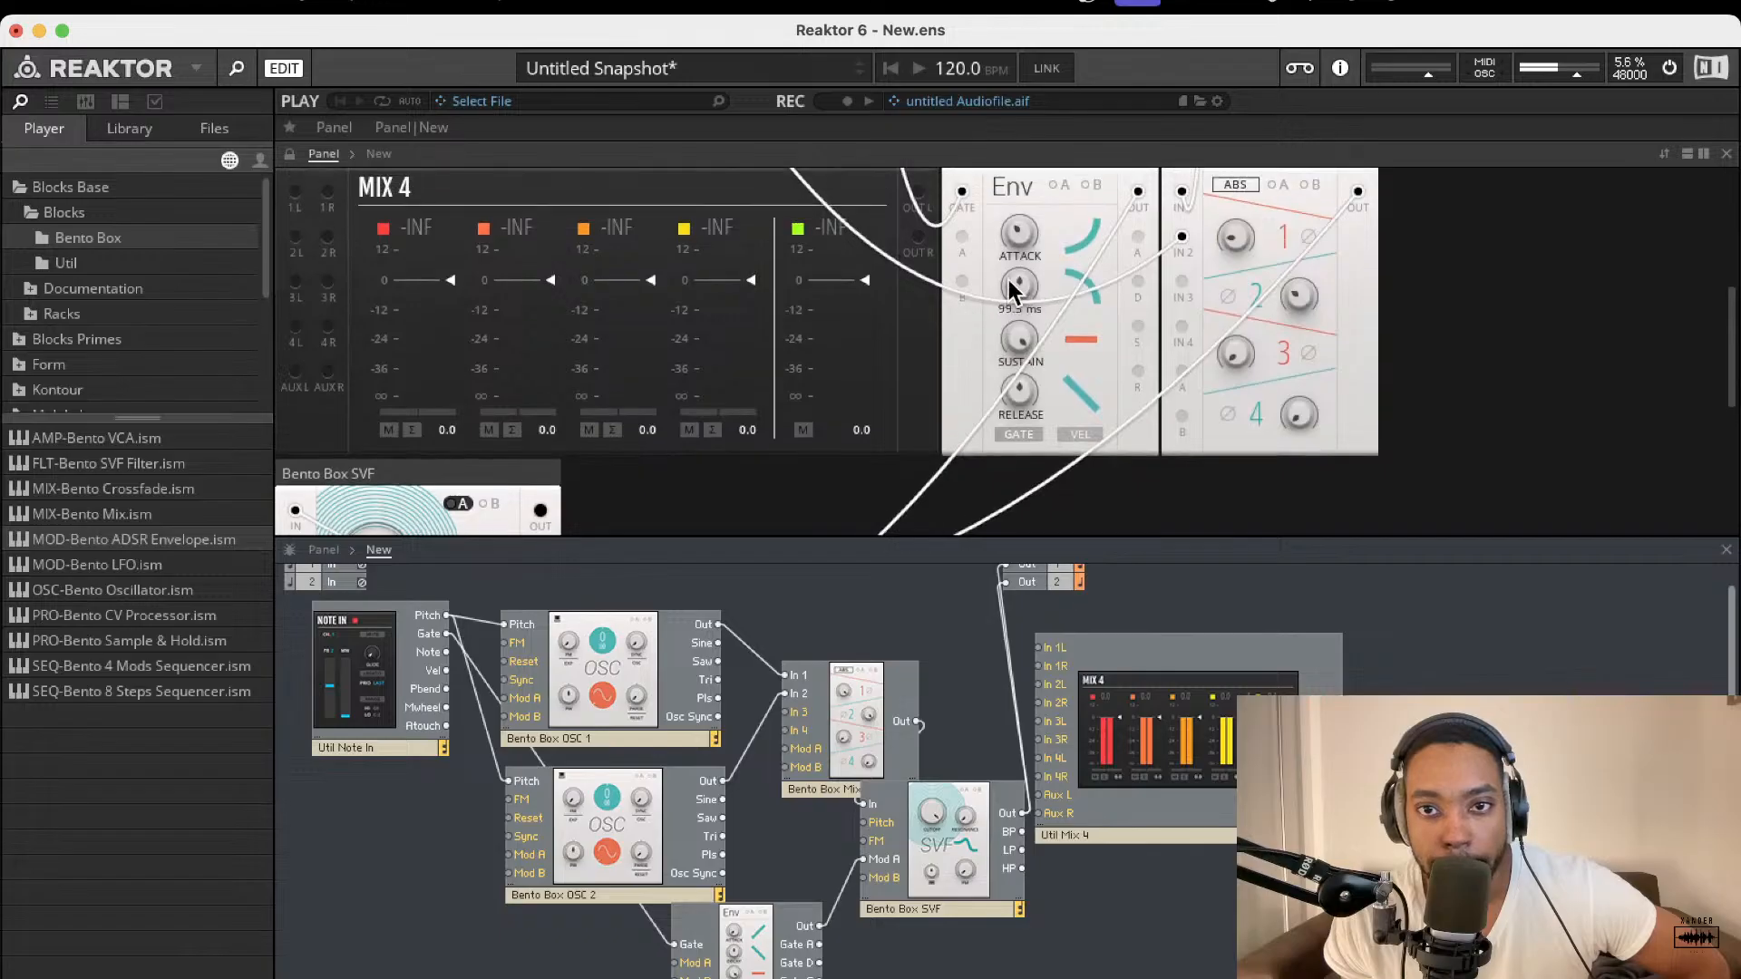
{"action": "left_click_drag", "start_coordinate": [1012, 288], "coordinate": [1052, 118]}
{"action": "scroll", "coordinate": [993, 261], "scroll_direction": "down", "scroll_amount": 5}
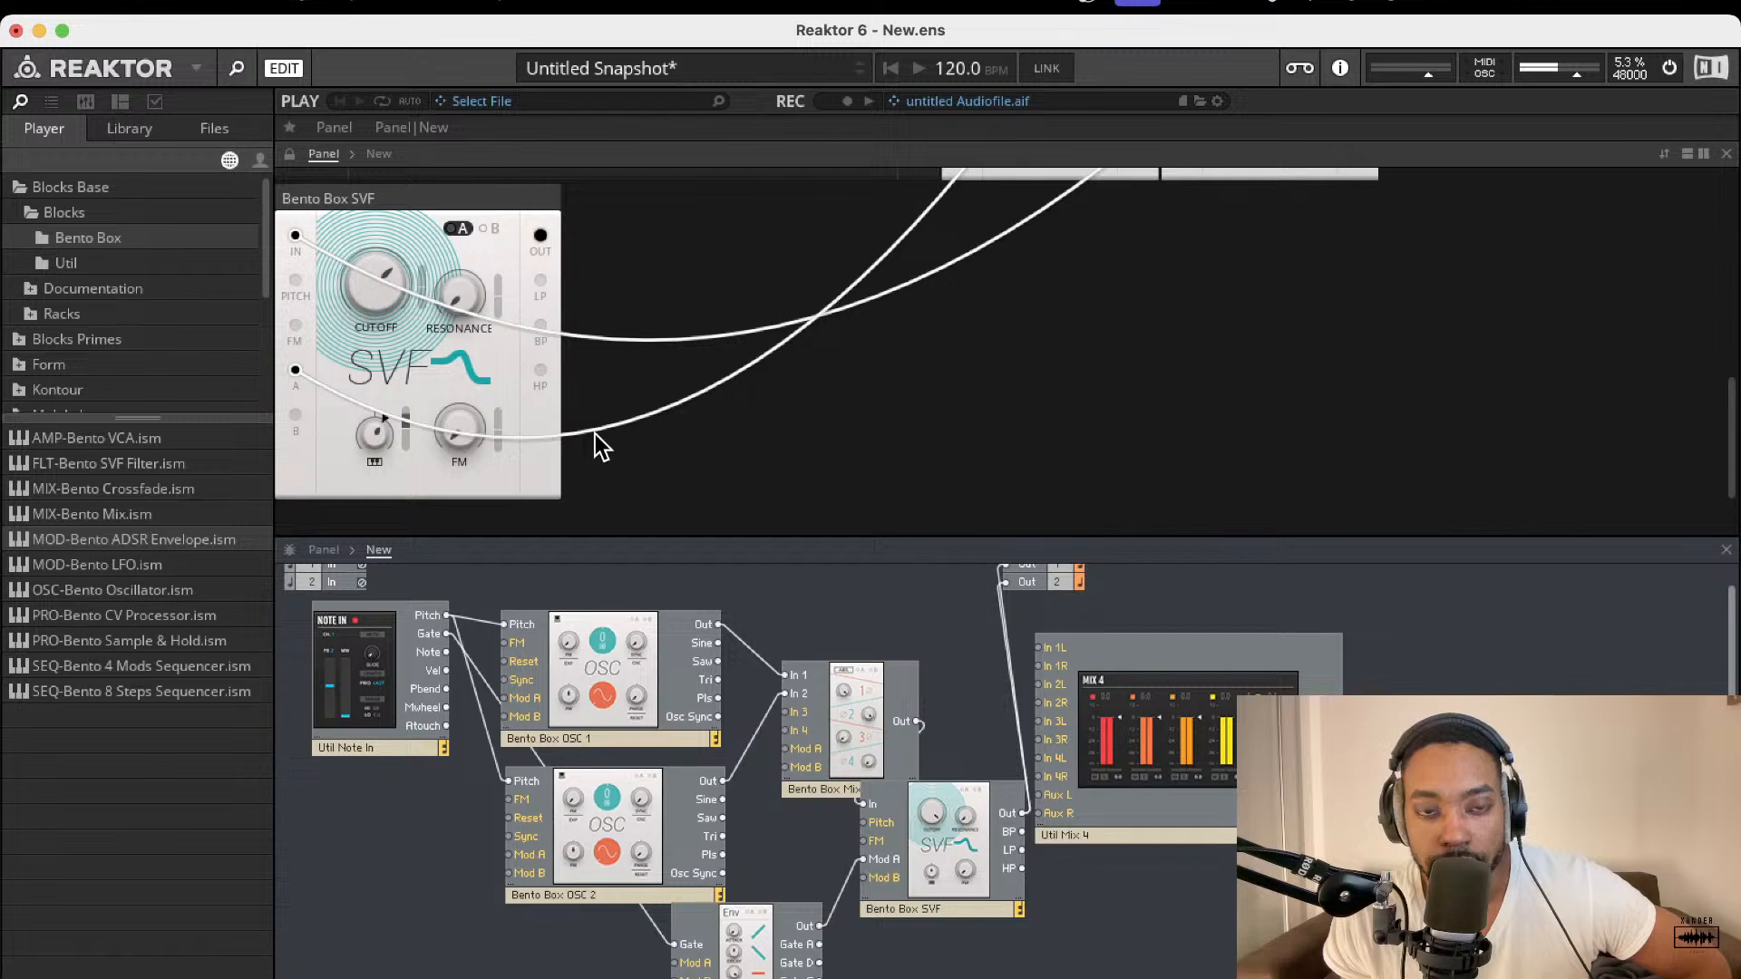
{"action": "scroll", "coordinate": [689, 444], "scroll_direction": "up", "scroll_amount": 5}
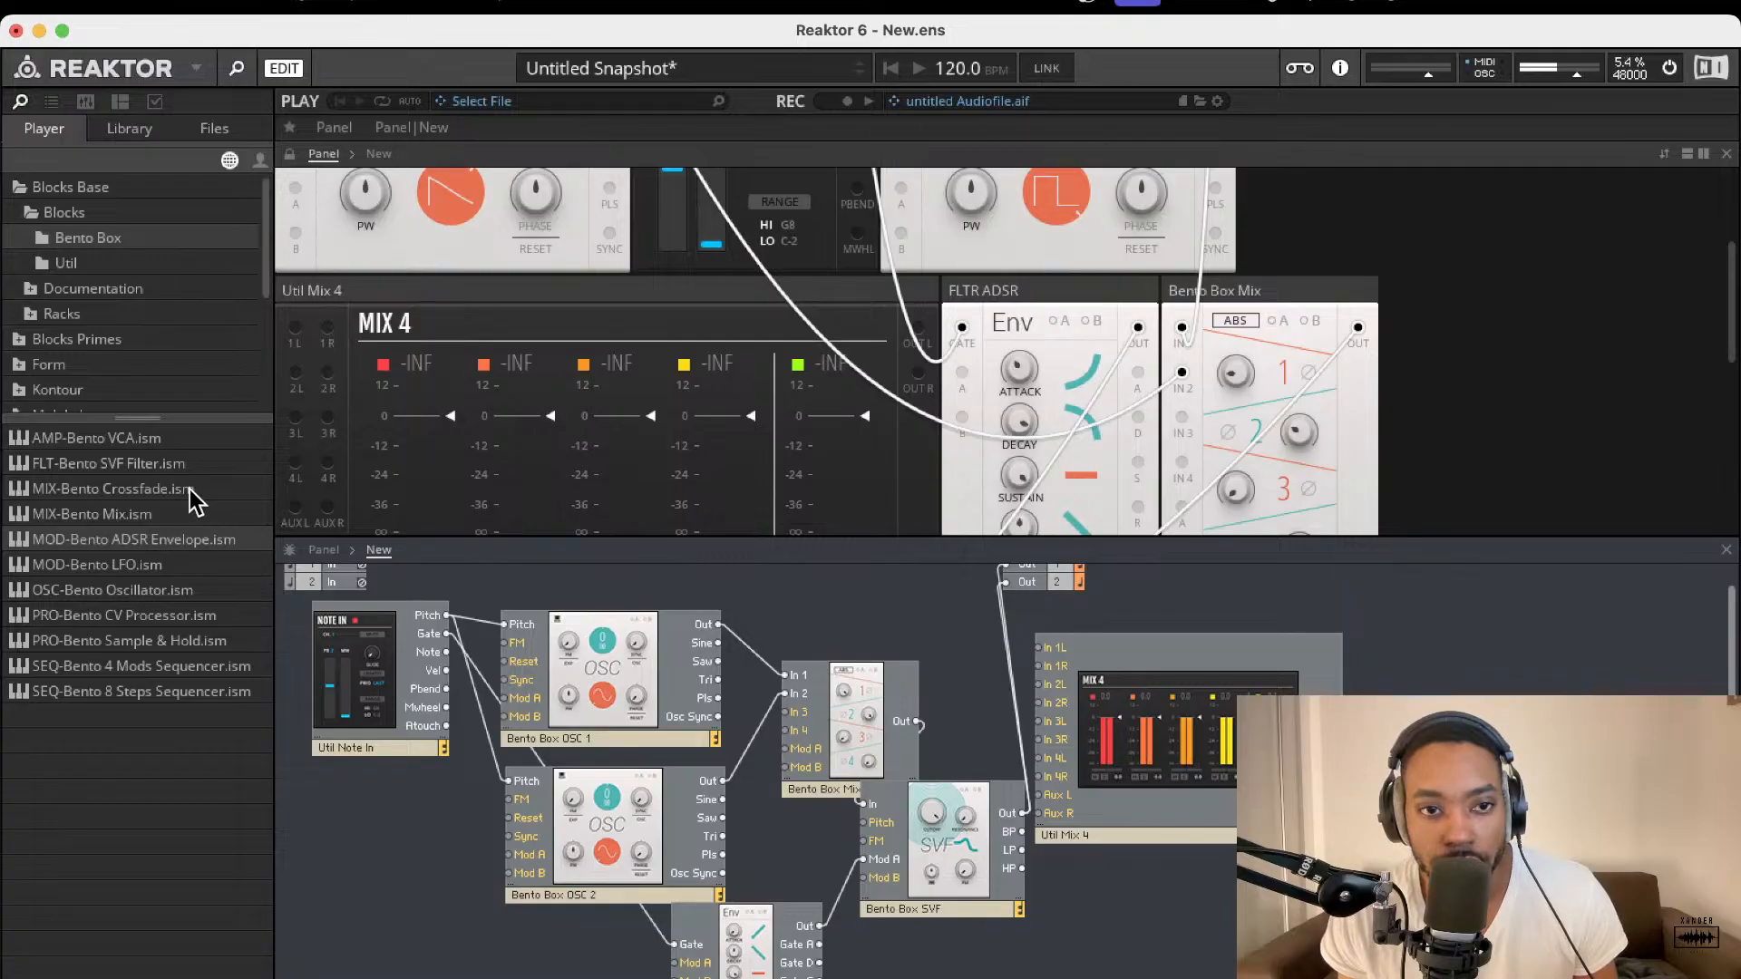
Step: Add an AMP-Bento VCA block between the SVF filter's Out and the ensemble outputs, and show the VCA's modulation A amounts
{"action": "scroll", "coordinate": [602, 497], "scroll_direction": "down", "scroll_amount": 5}
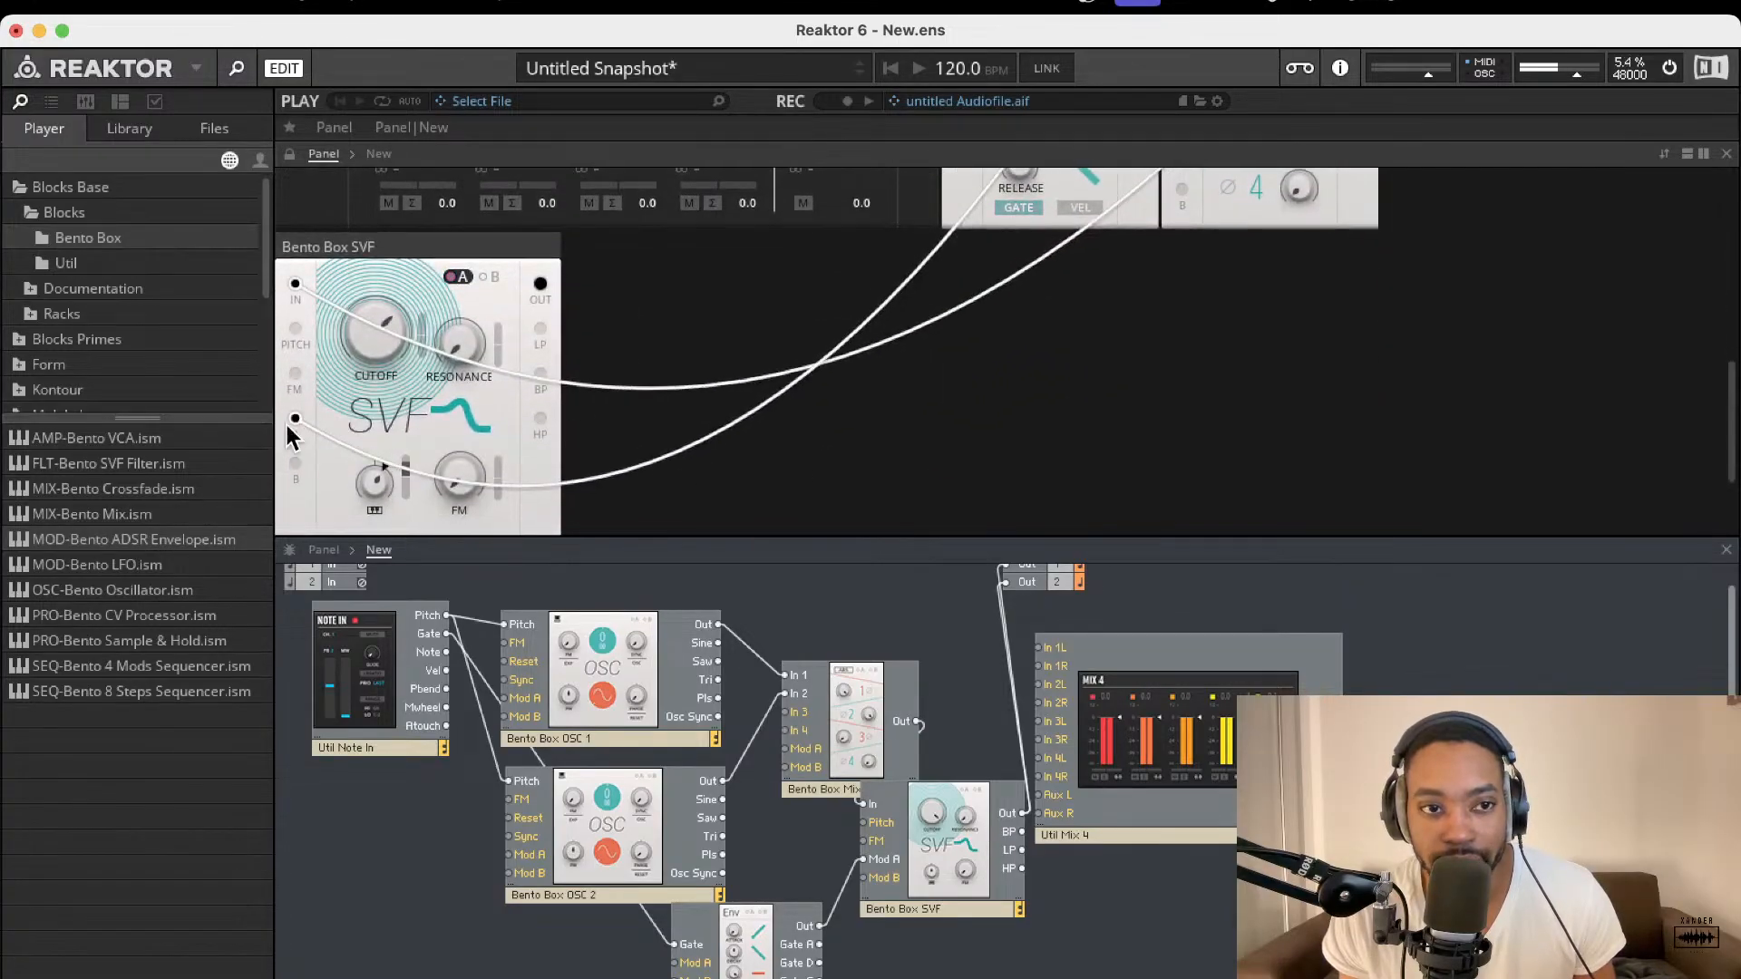
{"action": "left_click_drag", "start_coordinate": [140, 439], "coordinate": [1020, 814]}
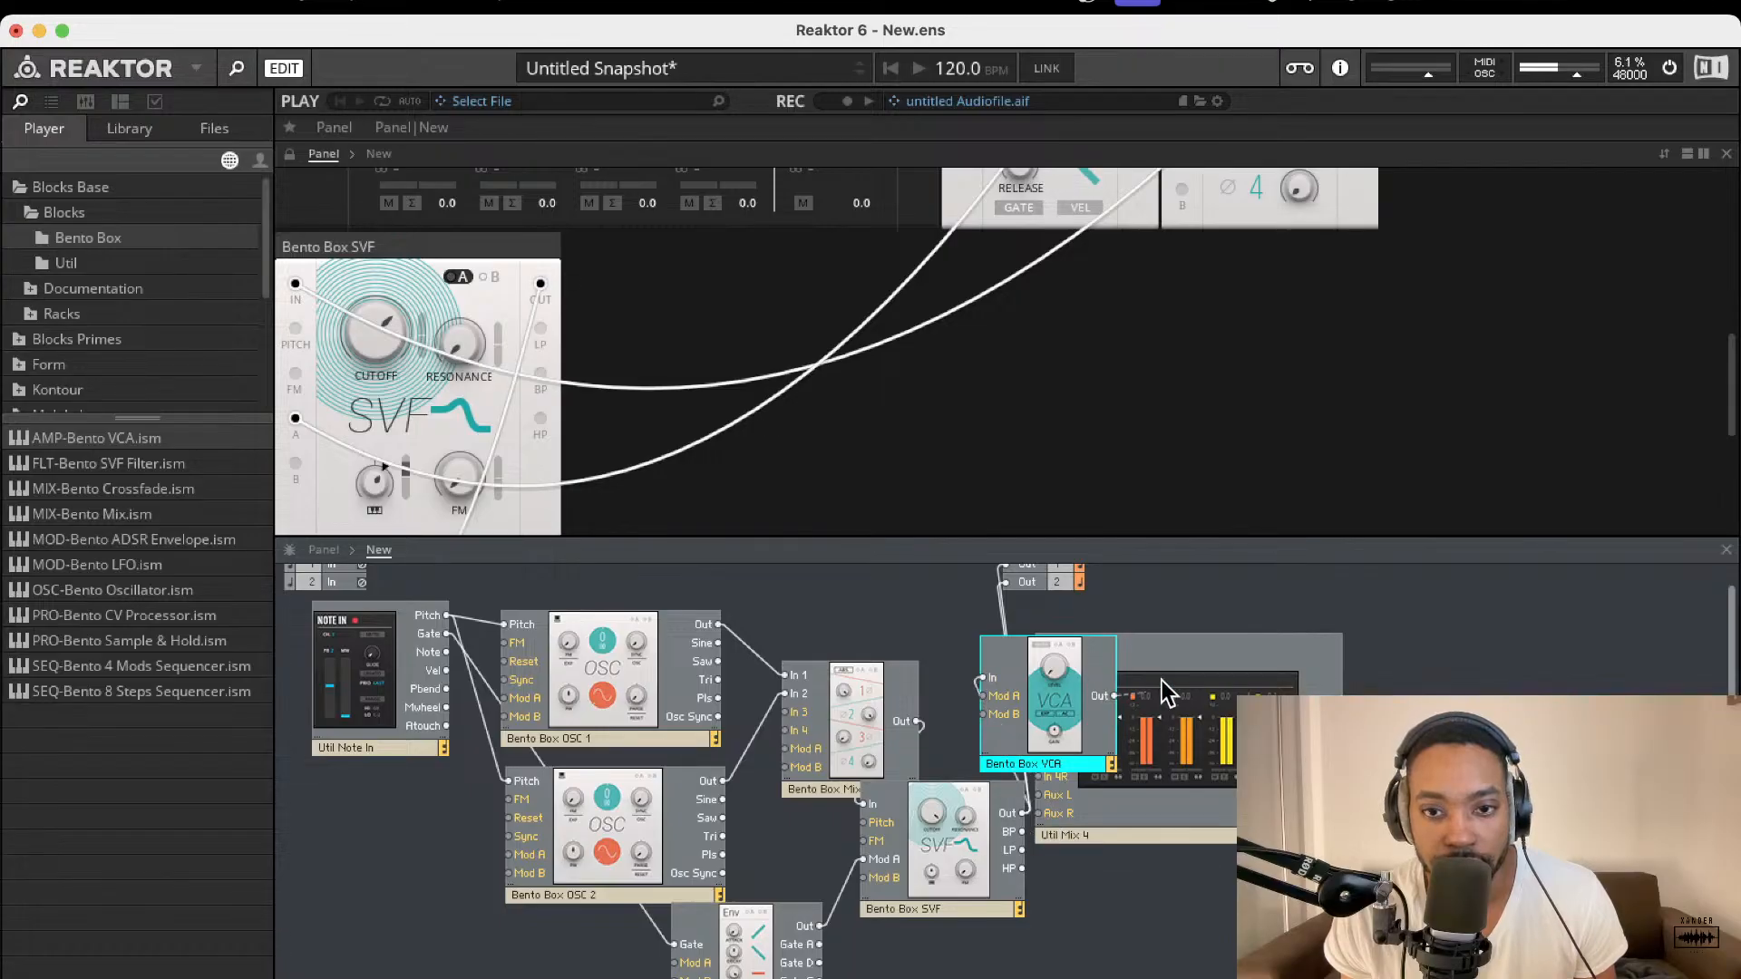
{"action": "left_click_drag", "start_coordinate": [1114, 695], "coordinate": [1004, 582]}
{"action": "scroll", "coordinate": [507, 363], "scroll_direction": "down", "scroll_amount": 5}
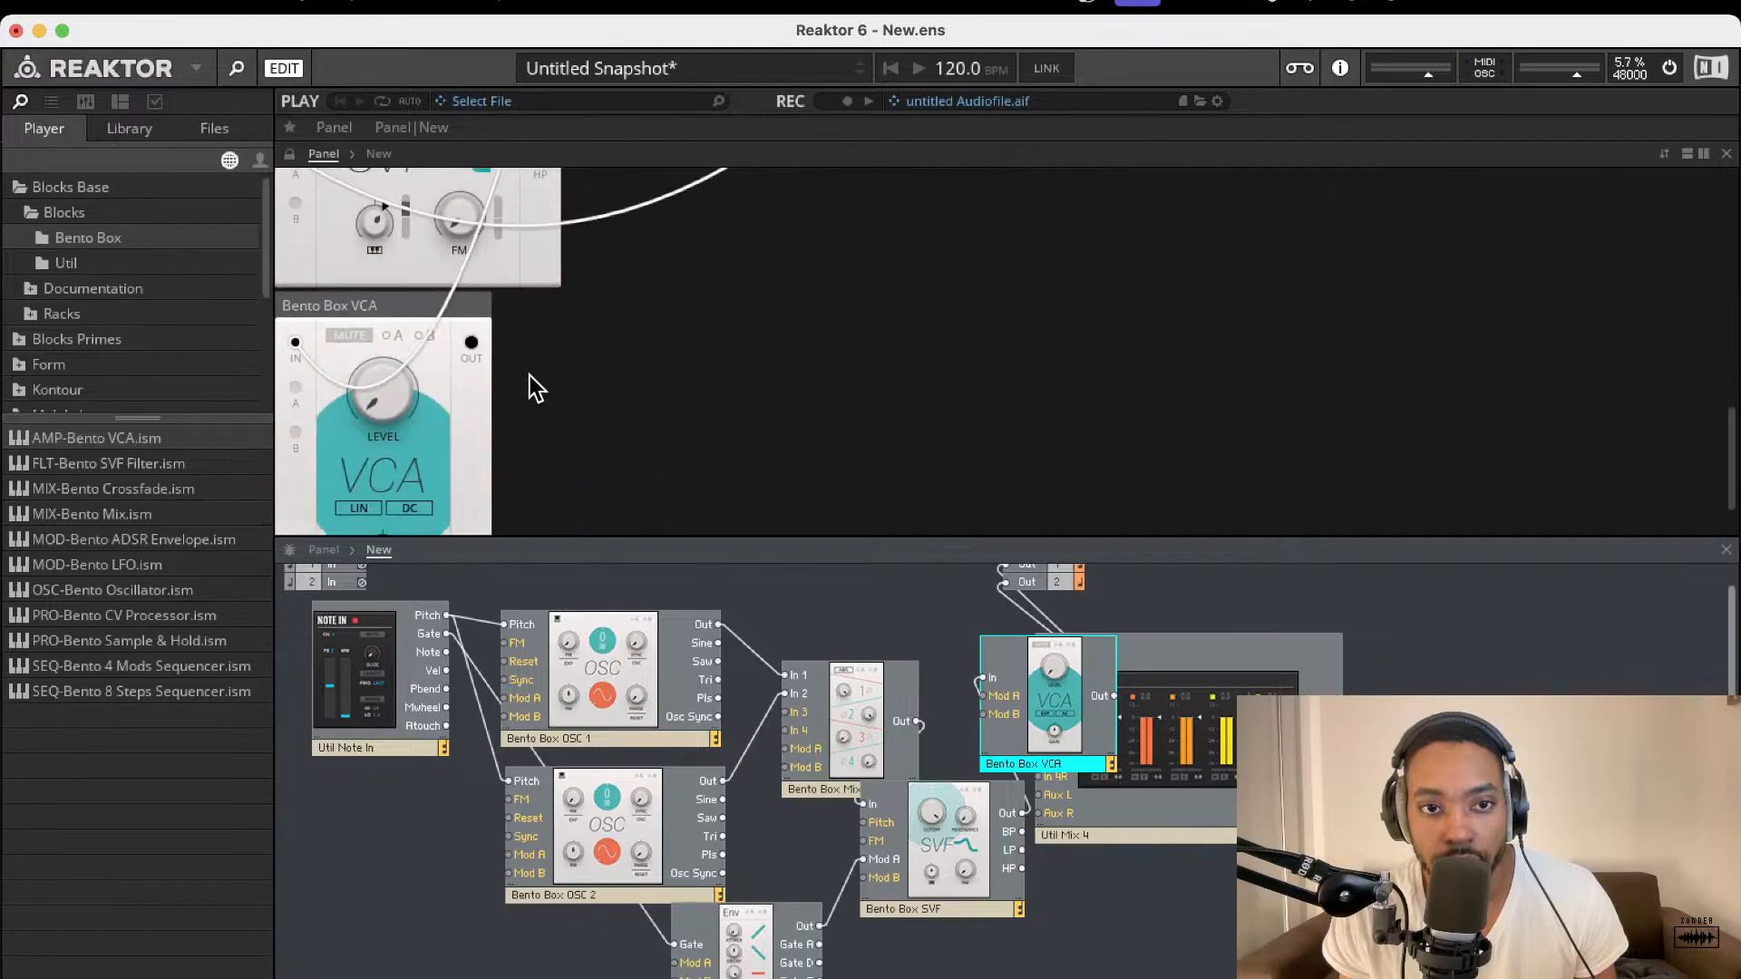
{"action": "left_click", "coordinate": [397, 335]}
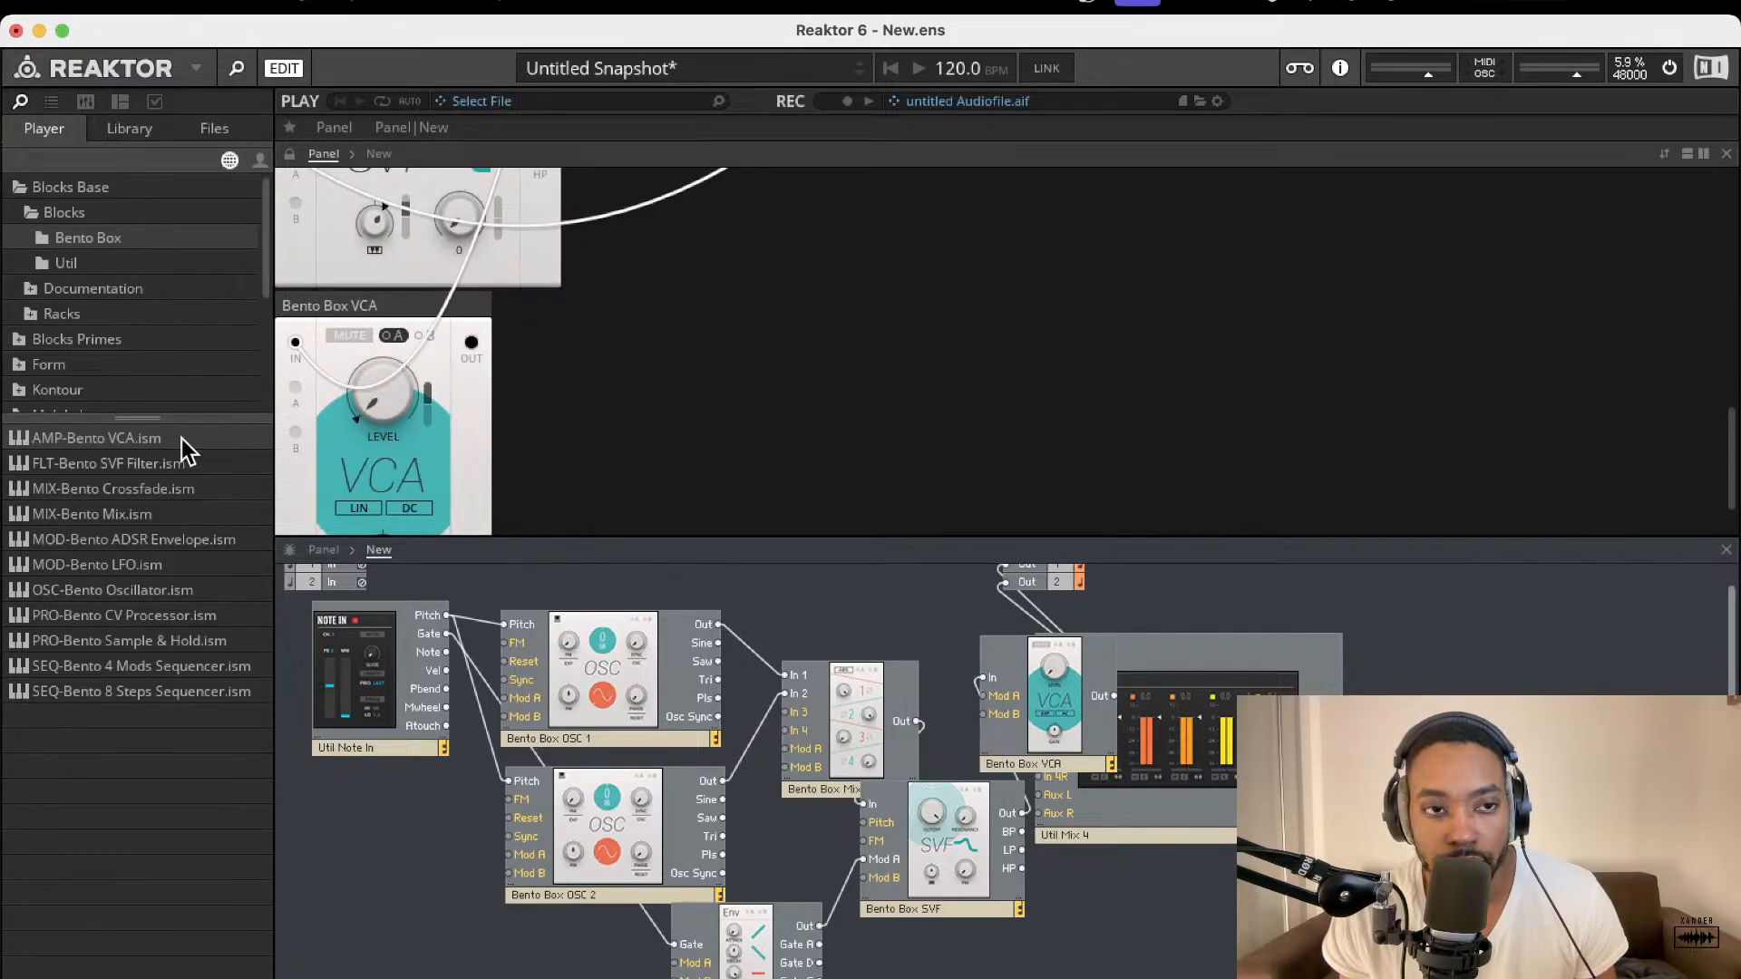
Step: Duplicate the FLTR ADSR envelope as the VCA's Mod A source, gated by Note In, and shift the VCA block slightly up and left
{"action": "left_click", "coordinate": [780, 957]}
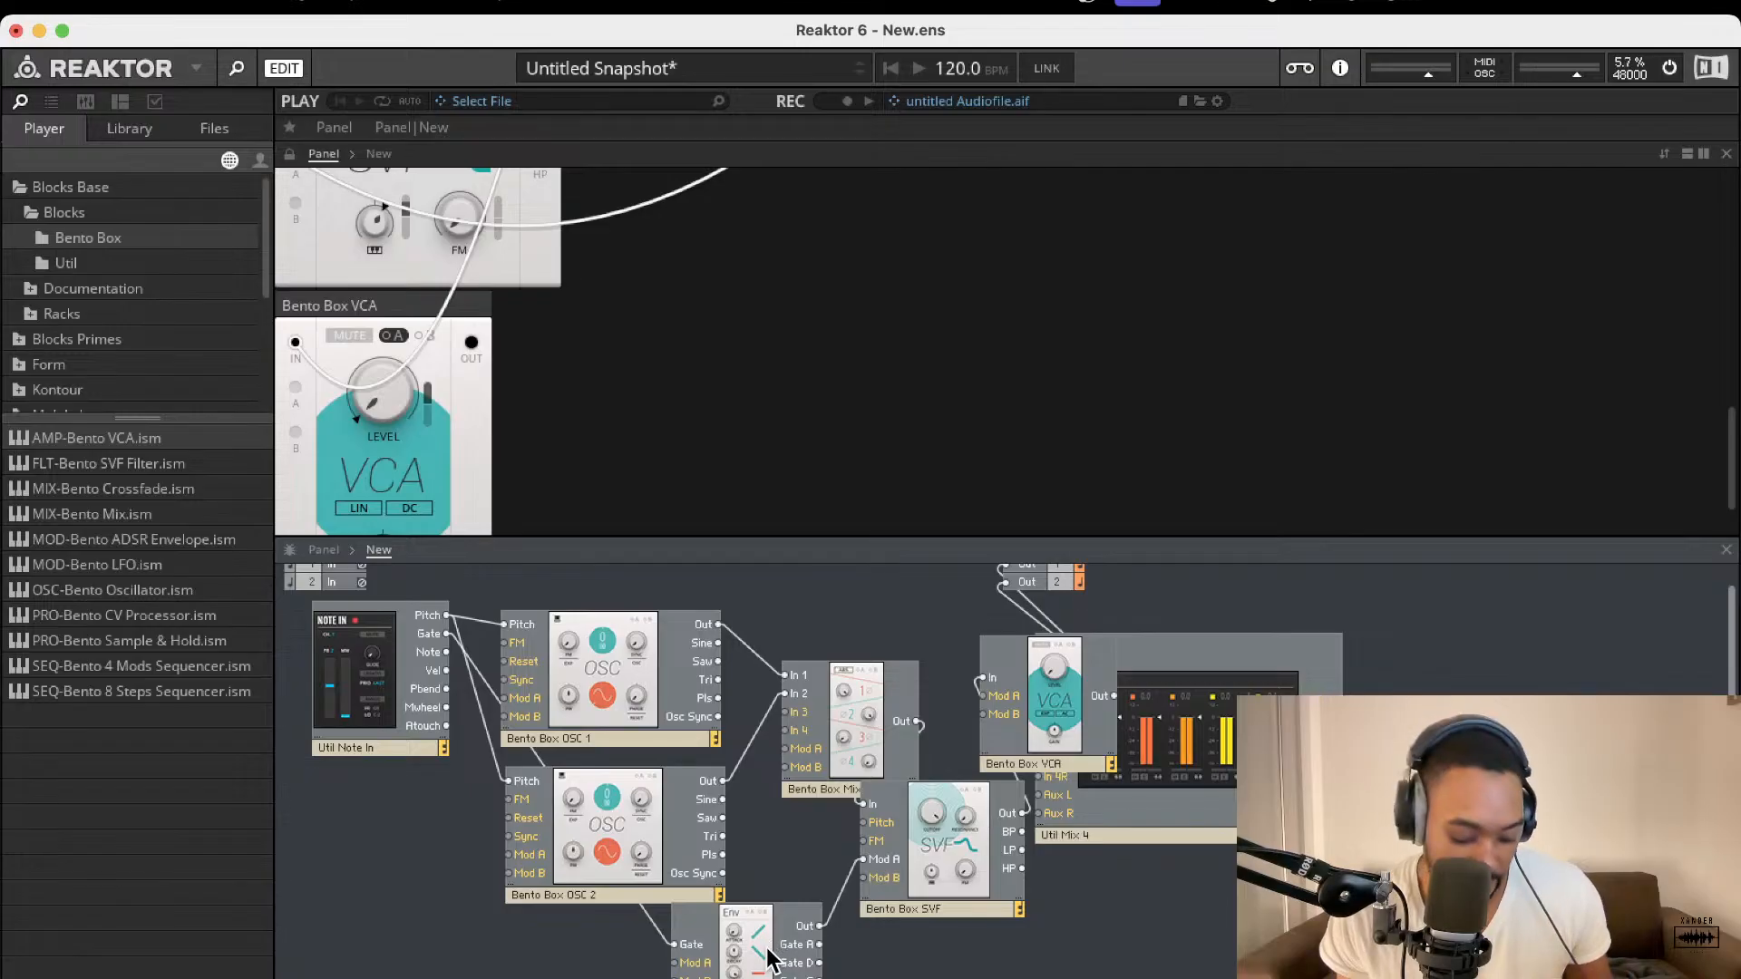
{"action": "left_click", "coordinate": [785, 958]}
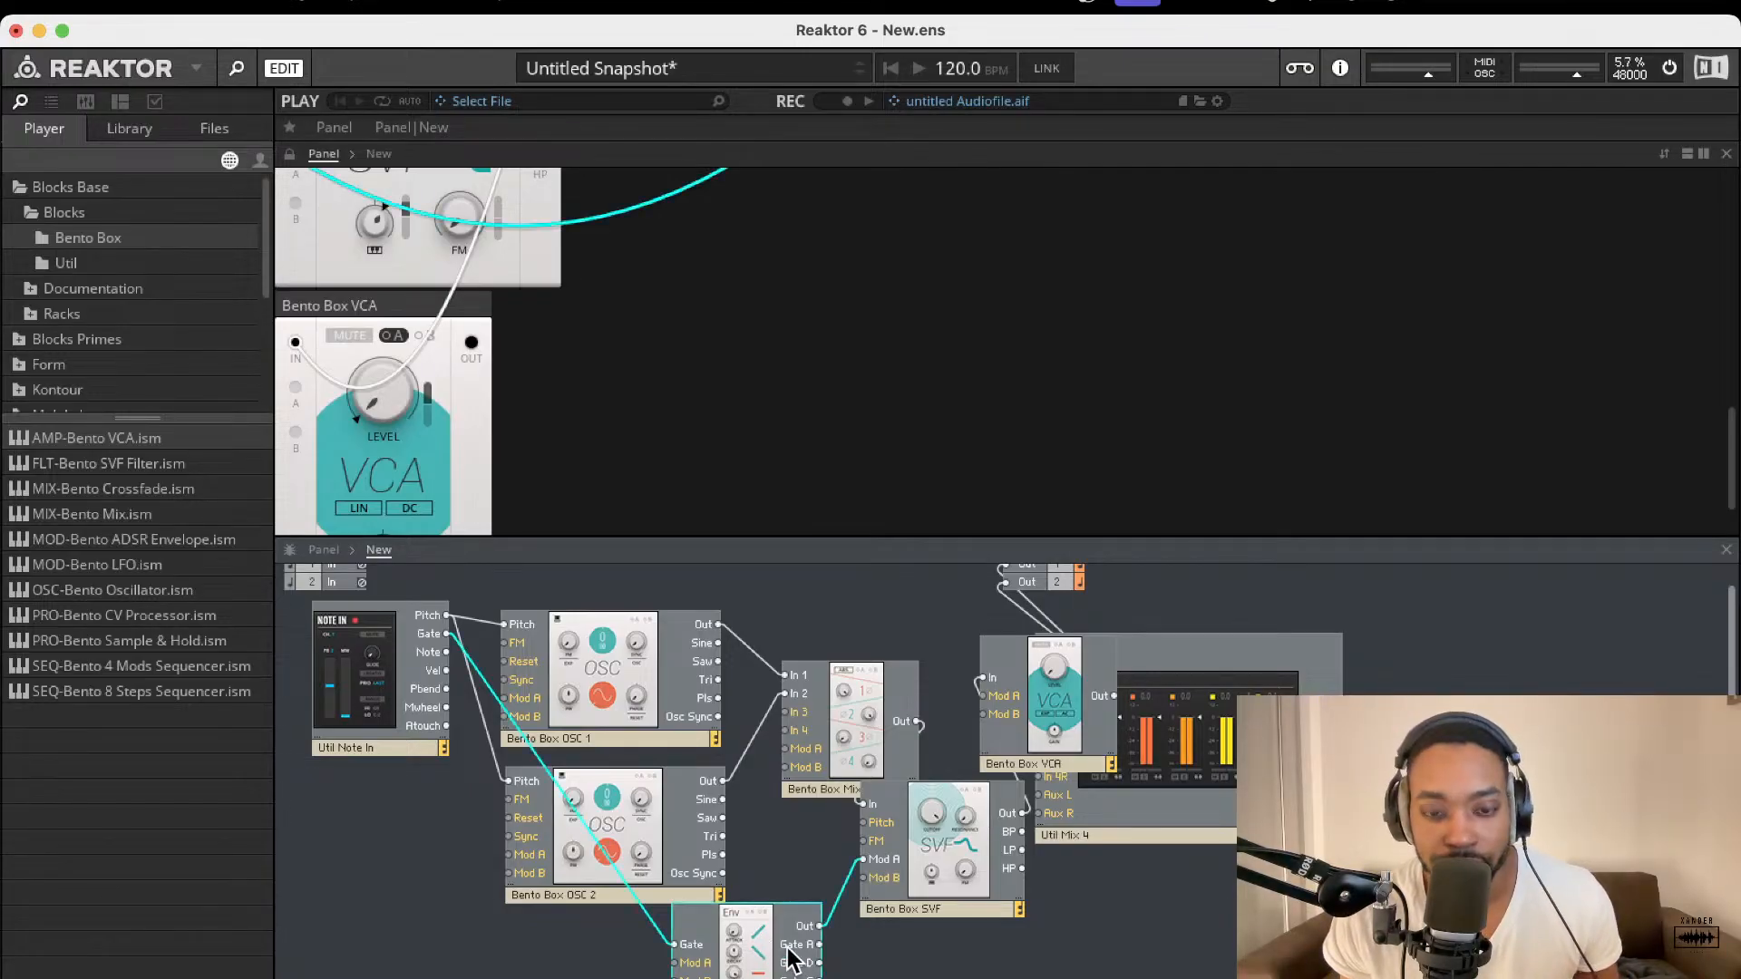
{"action": "left_click_drag", "start_coordinate": [792, 957], "coordinate": [985, 696]}
{"action": "scroll", "coordinate": [562, 401], "scroll_direction": "down", "scroll_amount": 2}
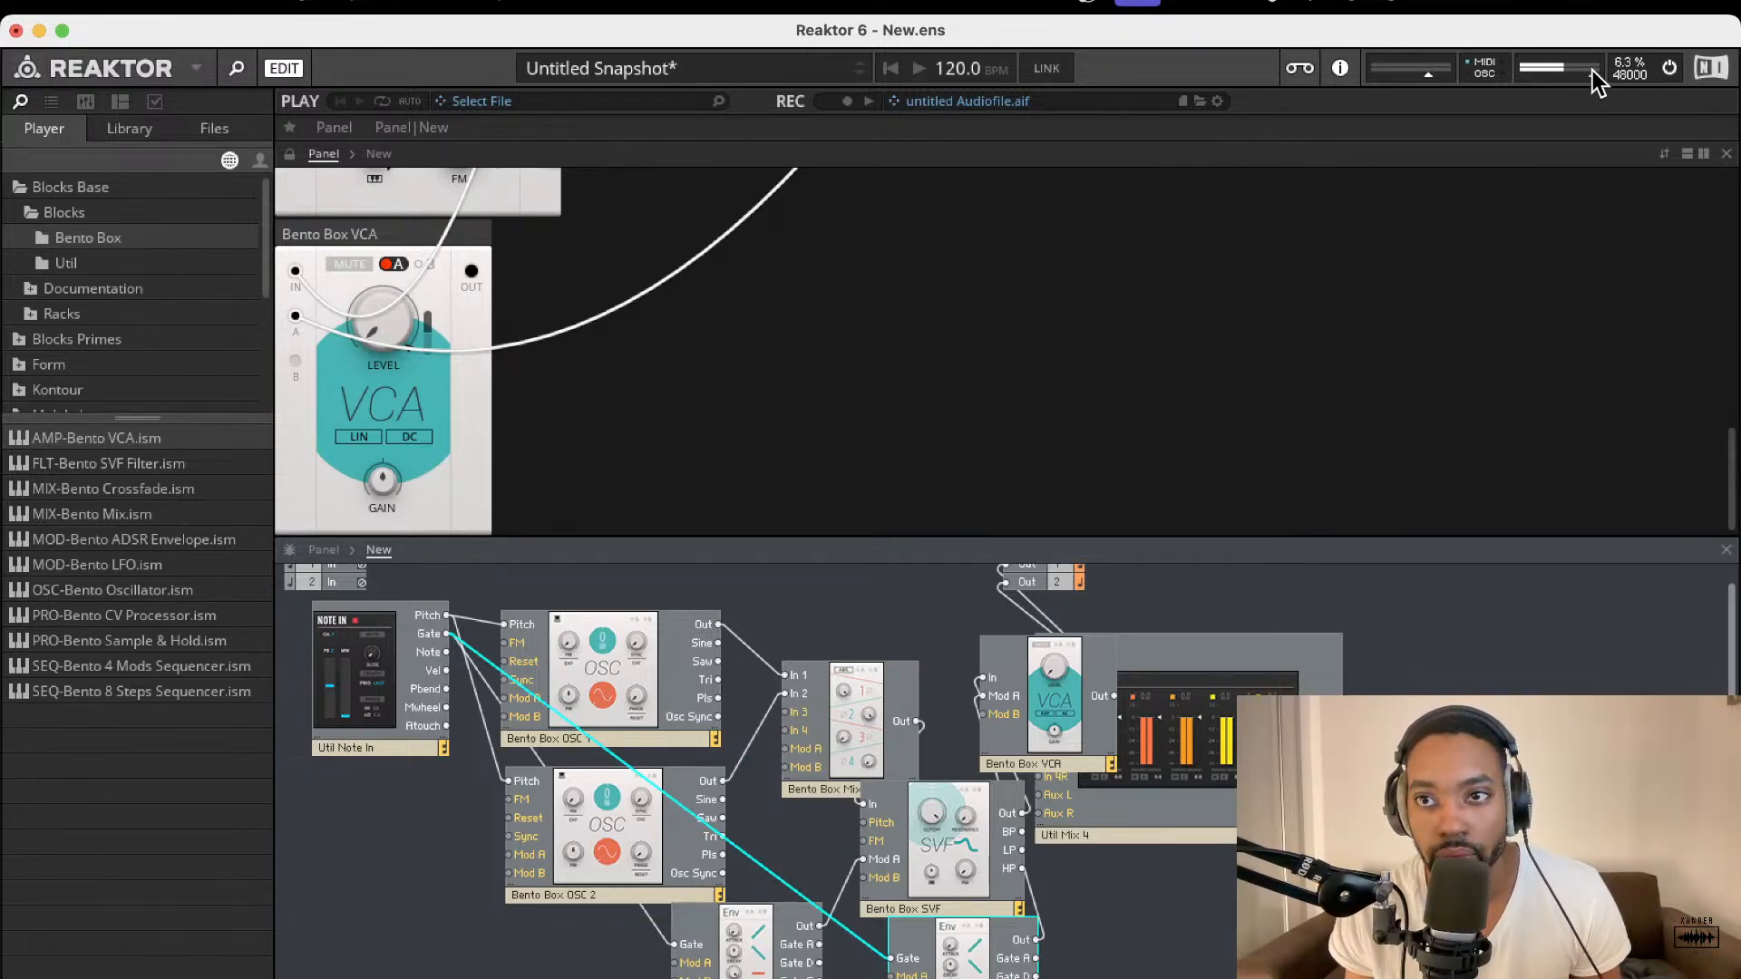
{"action": "left_click_drag", "start_coordinate": [1056, 669], "coordinate": [1006, 648]}
Step: Adjust the levels of channels 1 and 2 on the Bento Box Mix panel
{"action": "scroll", "coordinate": [920, 481], "scroll_direction": "up", "scroll_amount": 10}
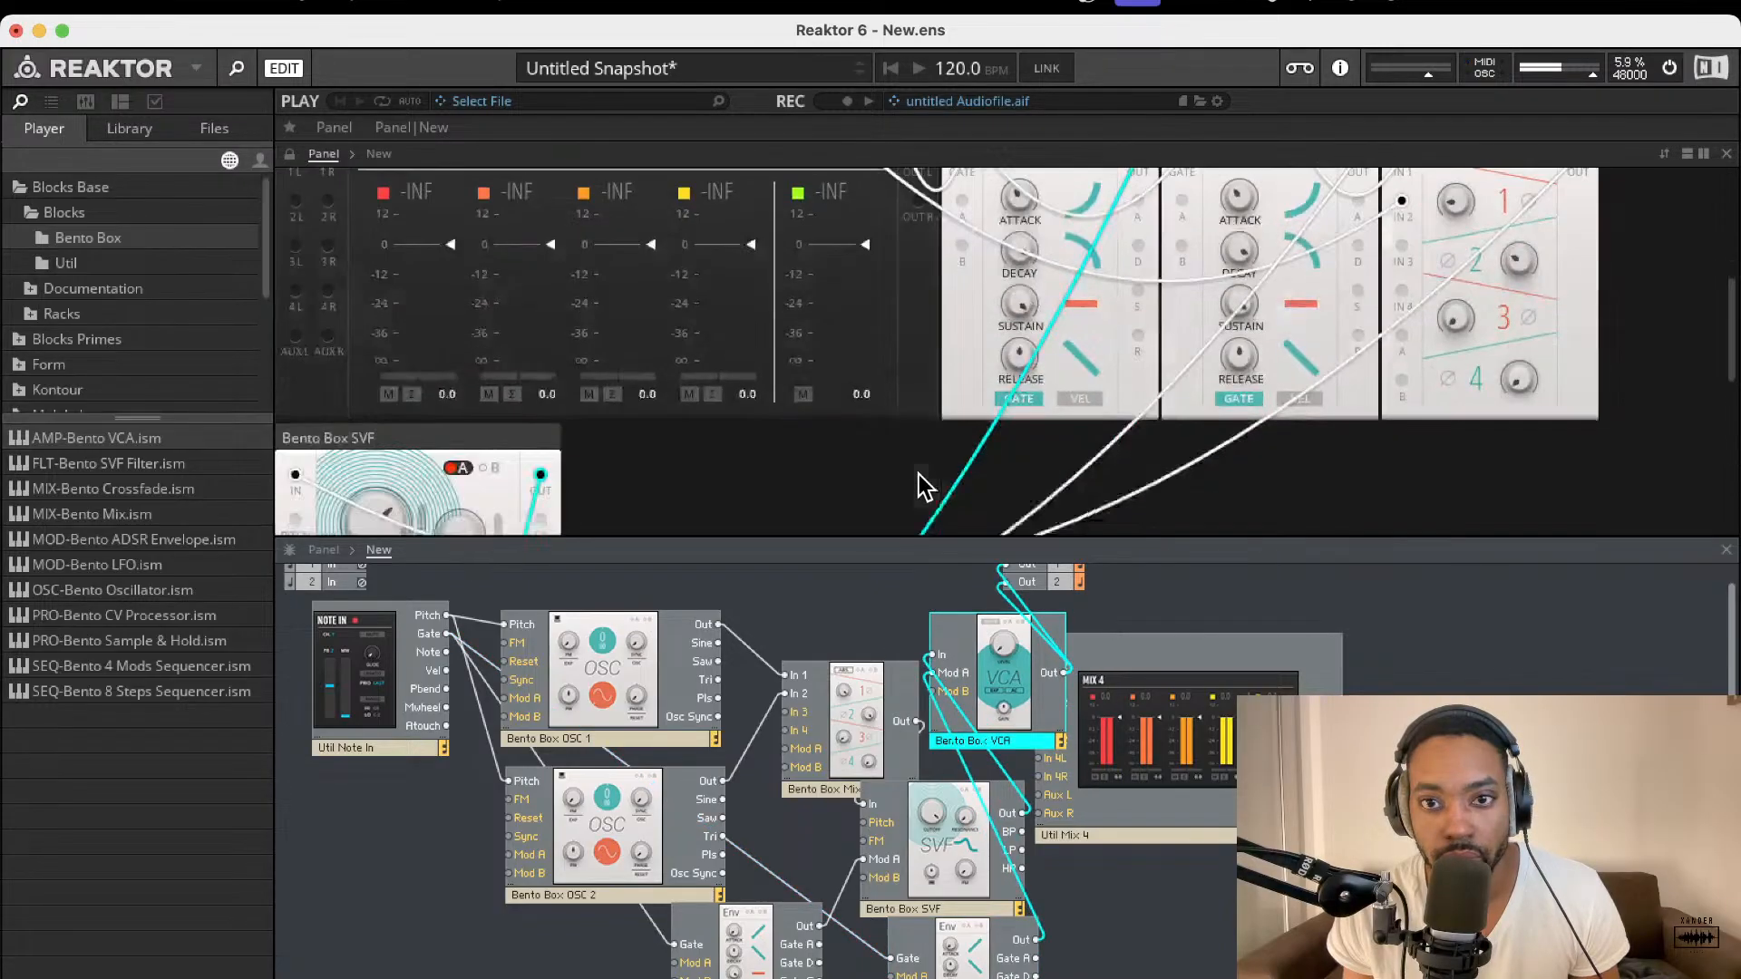
{"action": "scroll", "coordinate": [1092, 422], "scroll_direction": "down", "scroll_amount": 1}
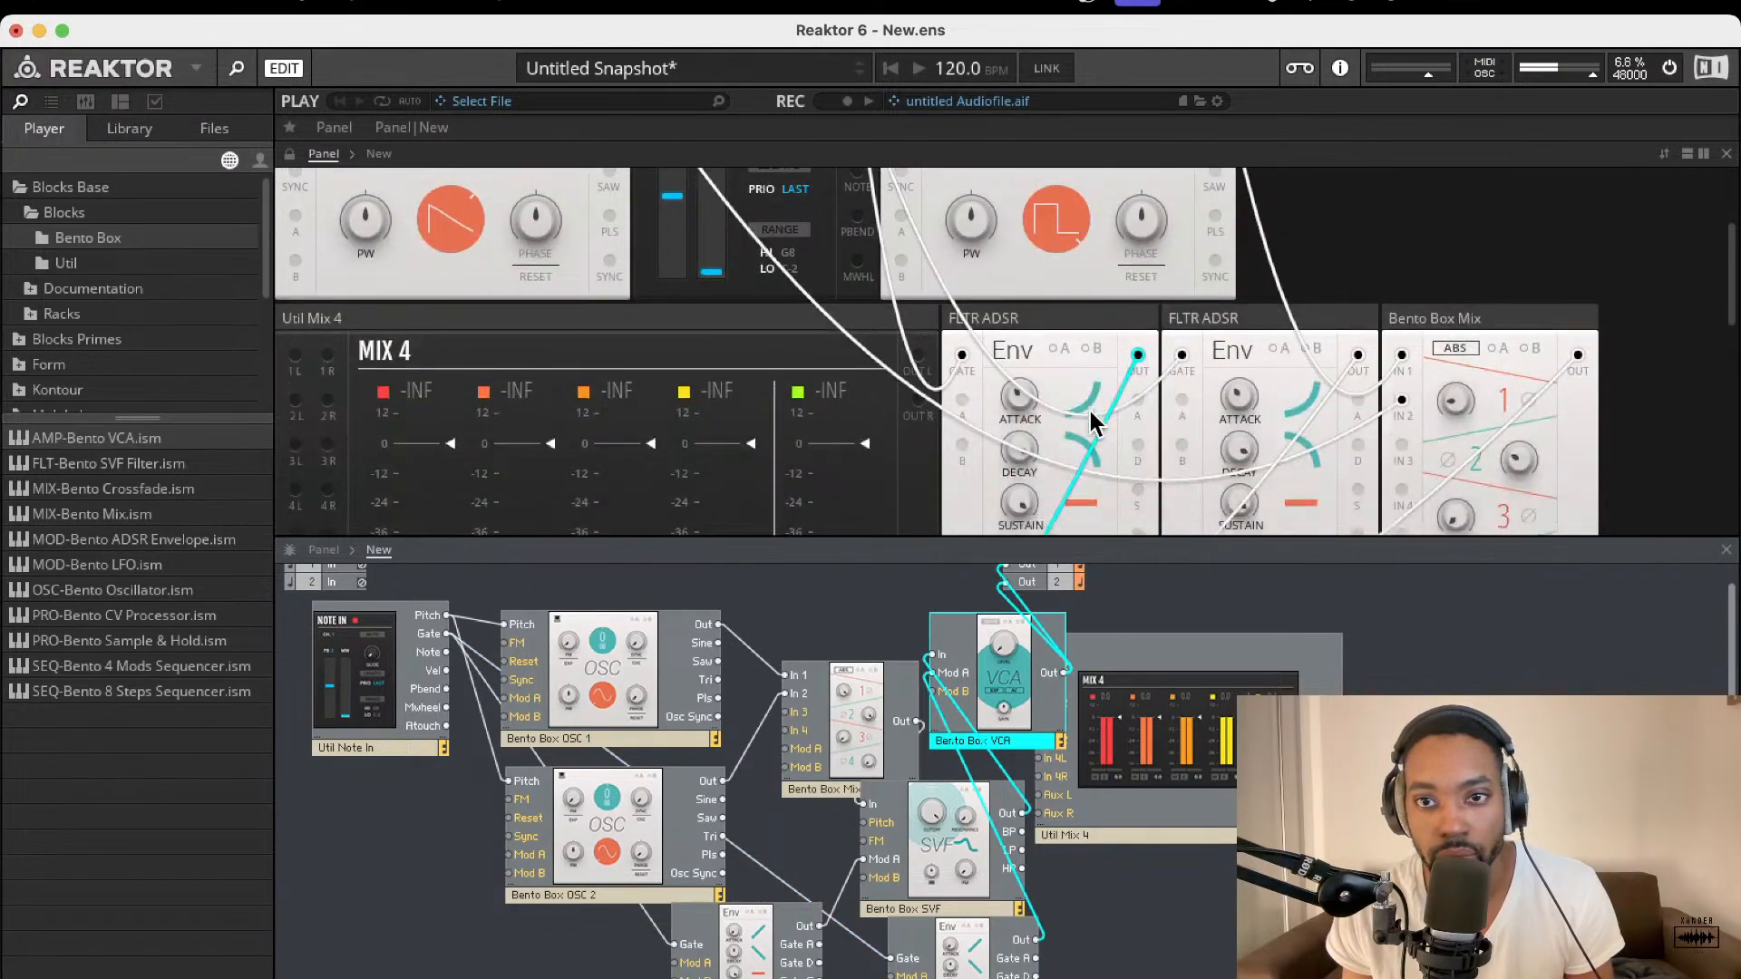
{"action": "left_click", "coordinate": [1460, 400]}
{"action": "left_click_drag", "start_coordinate": [1461, 399], "coordinate": [1443, 358]}
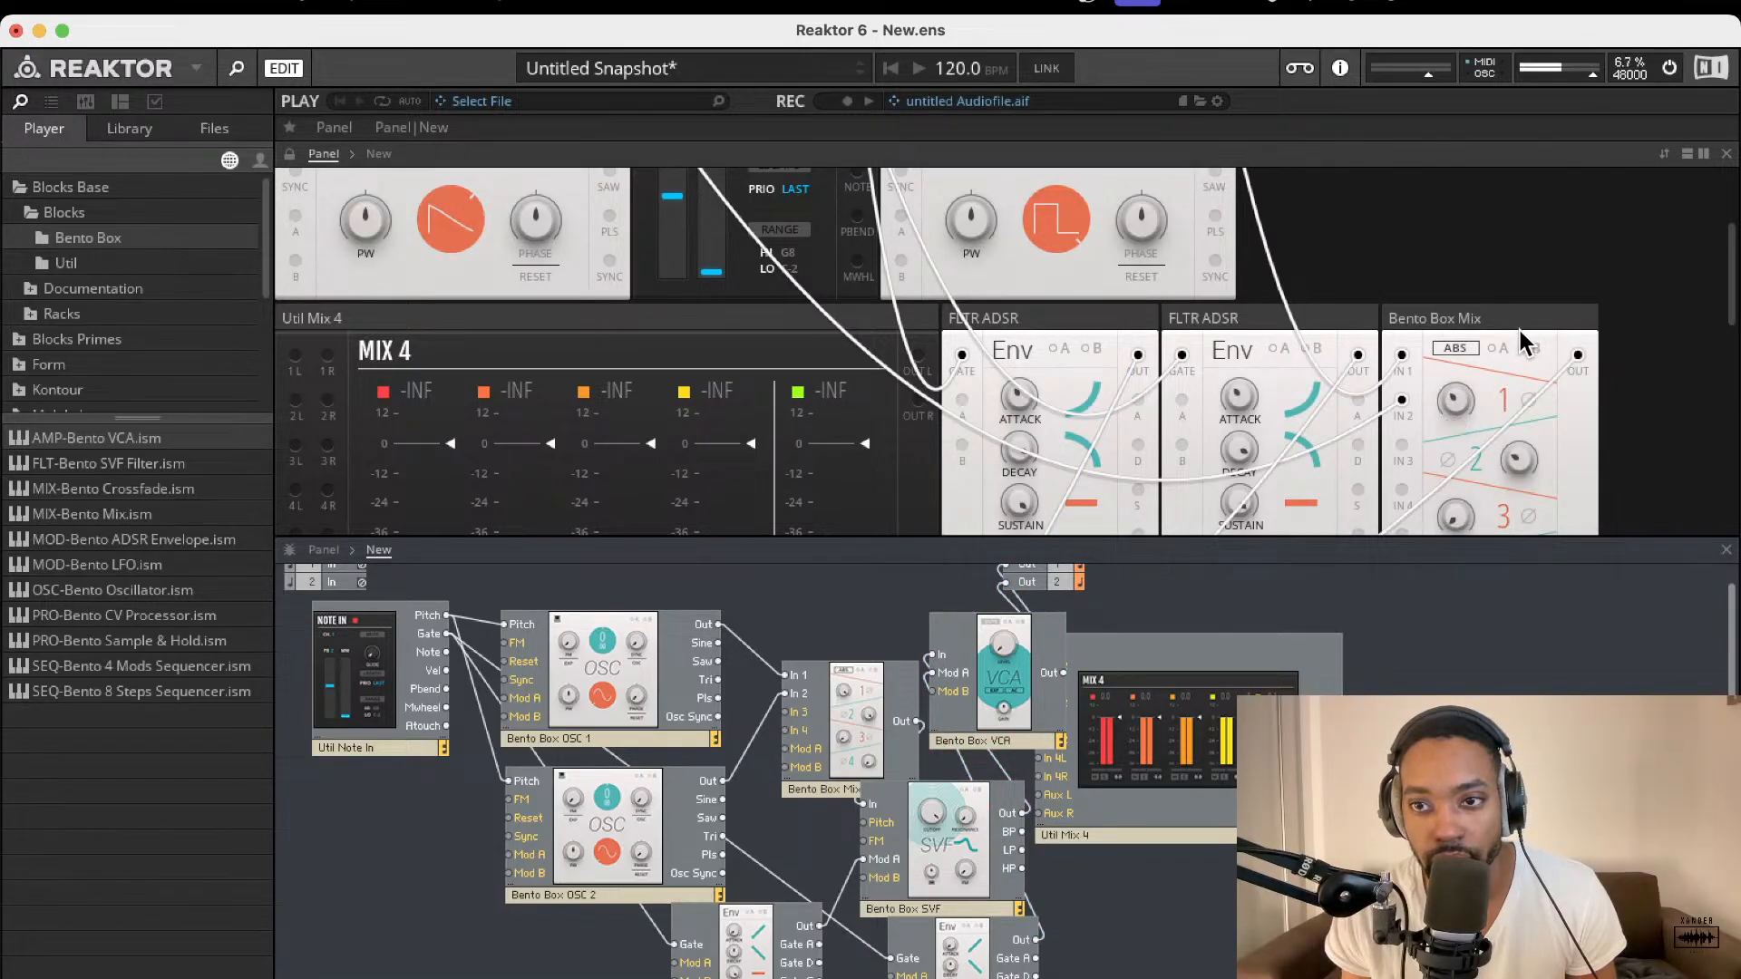
{"action": "left_click_drag", "start_coordinate": [1512, 454], "coordinate": [1520, 424]}
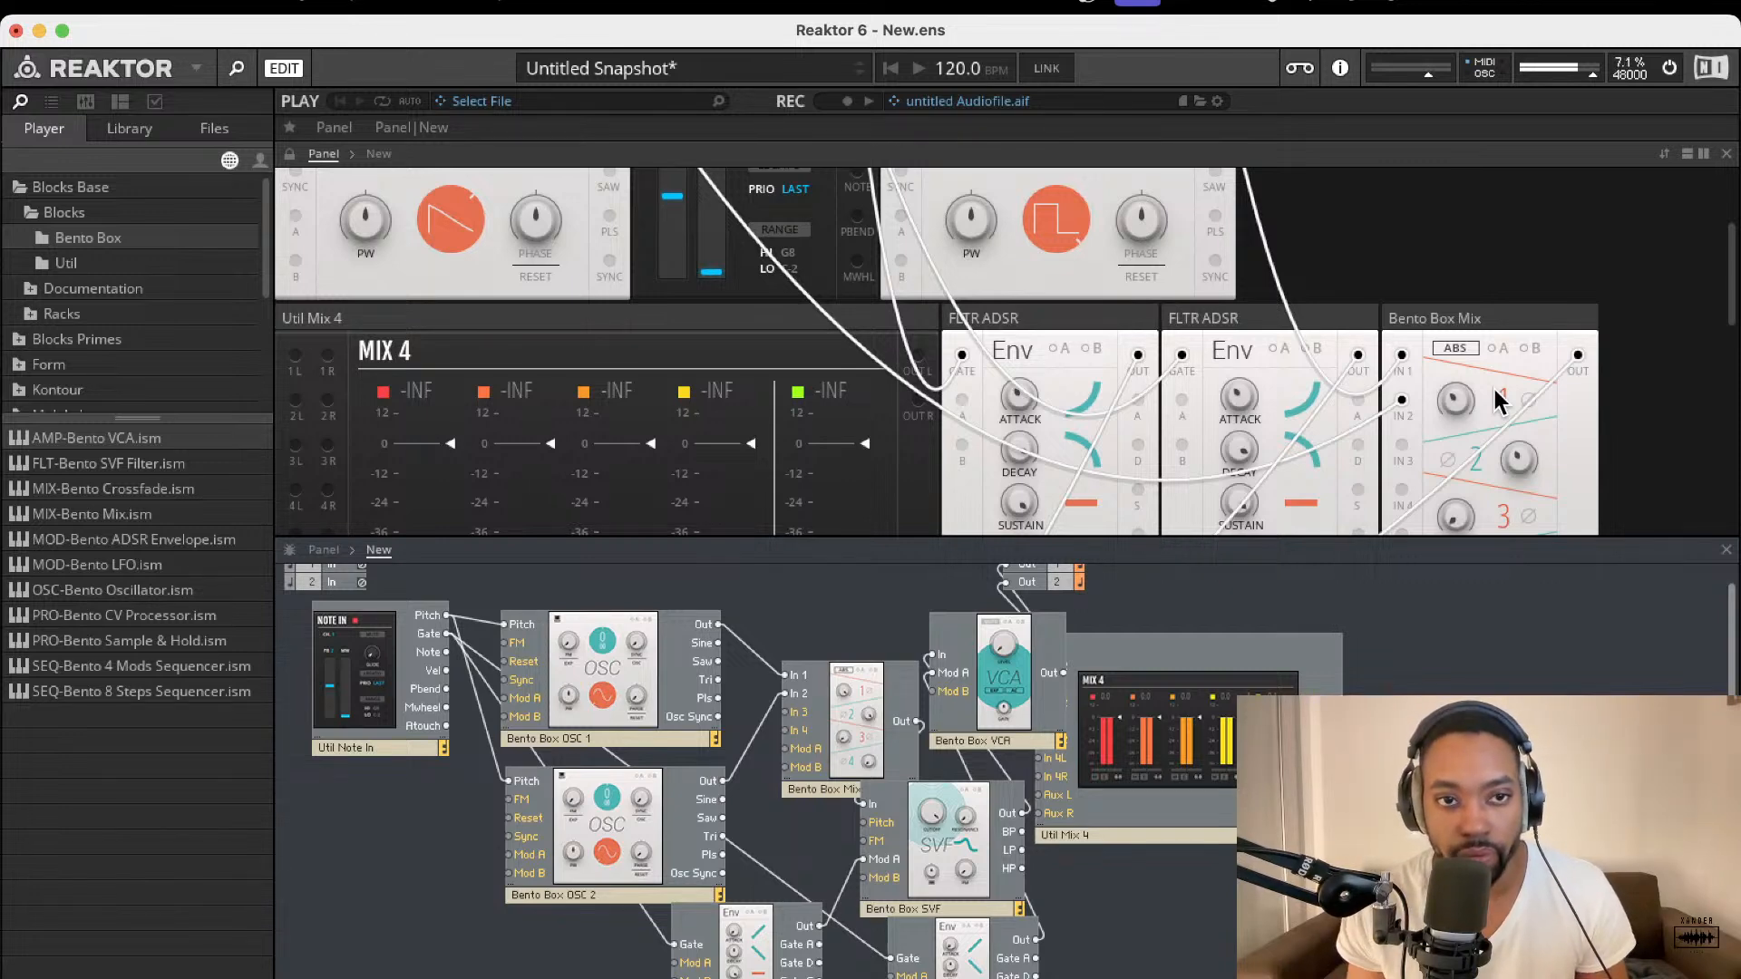
Step: Move the Util Mix 4 block farther right in the structure, clear of the VCA block
{"action": "scroll", "coordinate": [1498, 402], "scroll_direction": "down", "scroll_amount": 10}
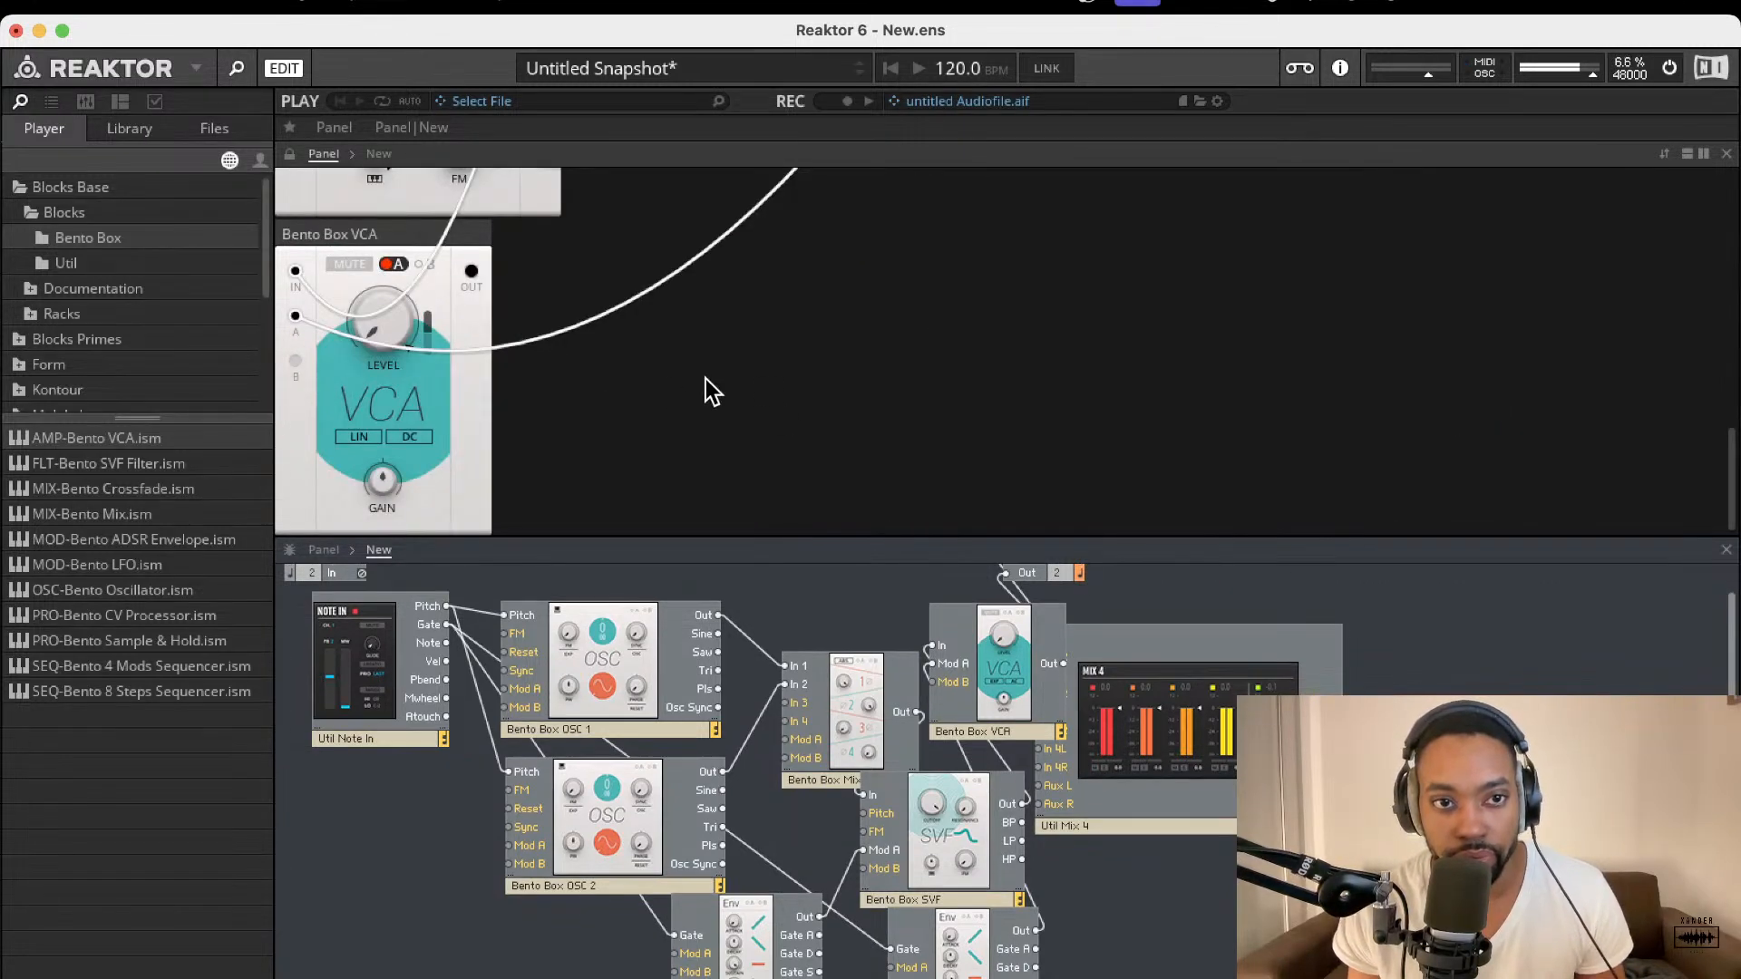
{"action": "scroll", "coordinate": [707, 388], "scroll_direction": "up", "scroll_amount": 3}
{"action": "scroll", "coordinate": [521, 389], "scroll_direction": "up", "scroll_amount": 4}
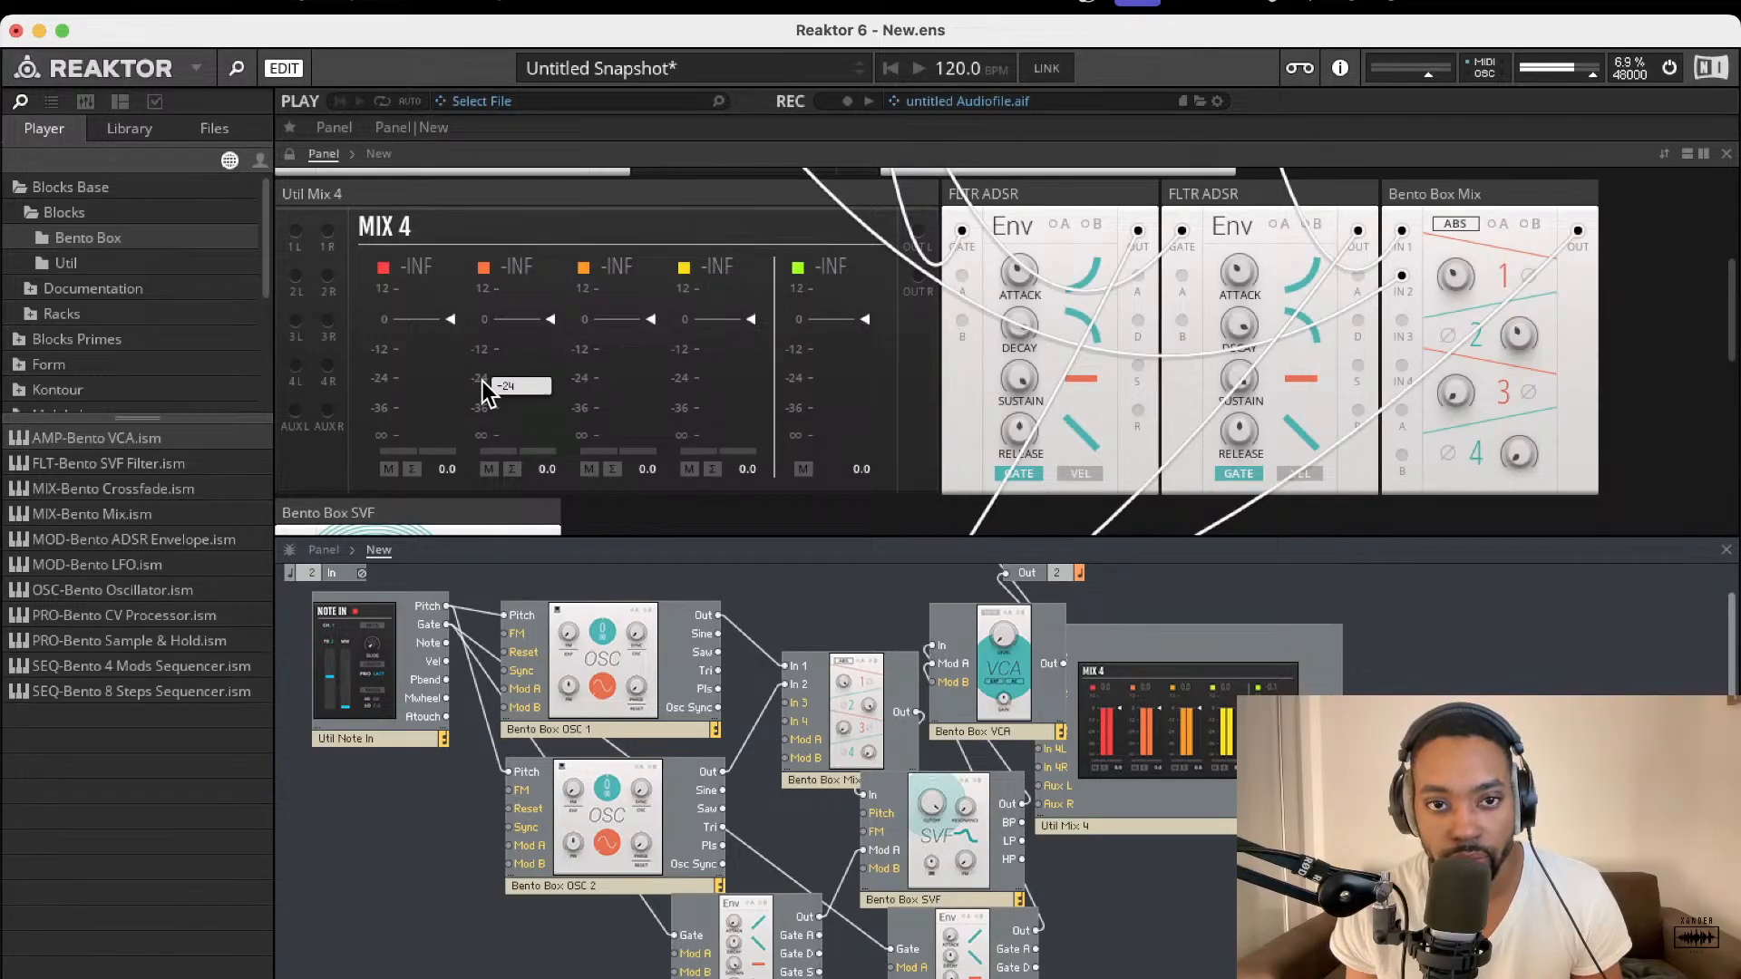
{"action": "left_click_drag", "start_coordinate": [1080, 646], "coordinate": [1185, 609]}
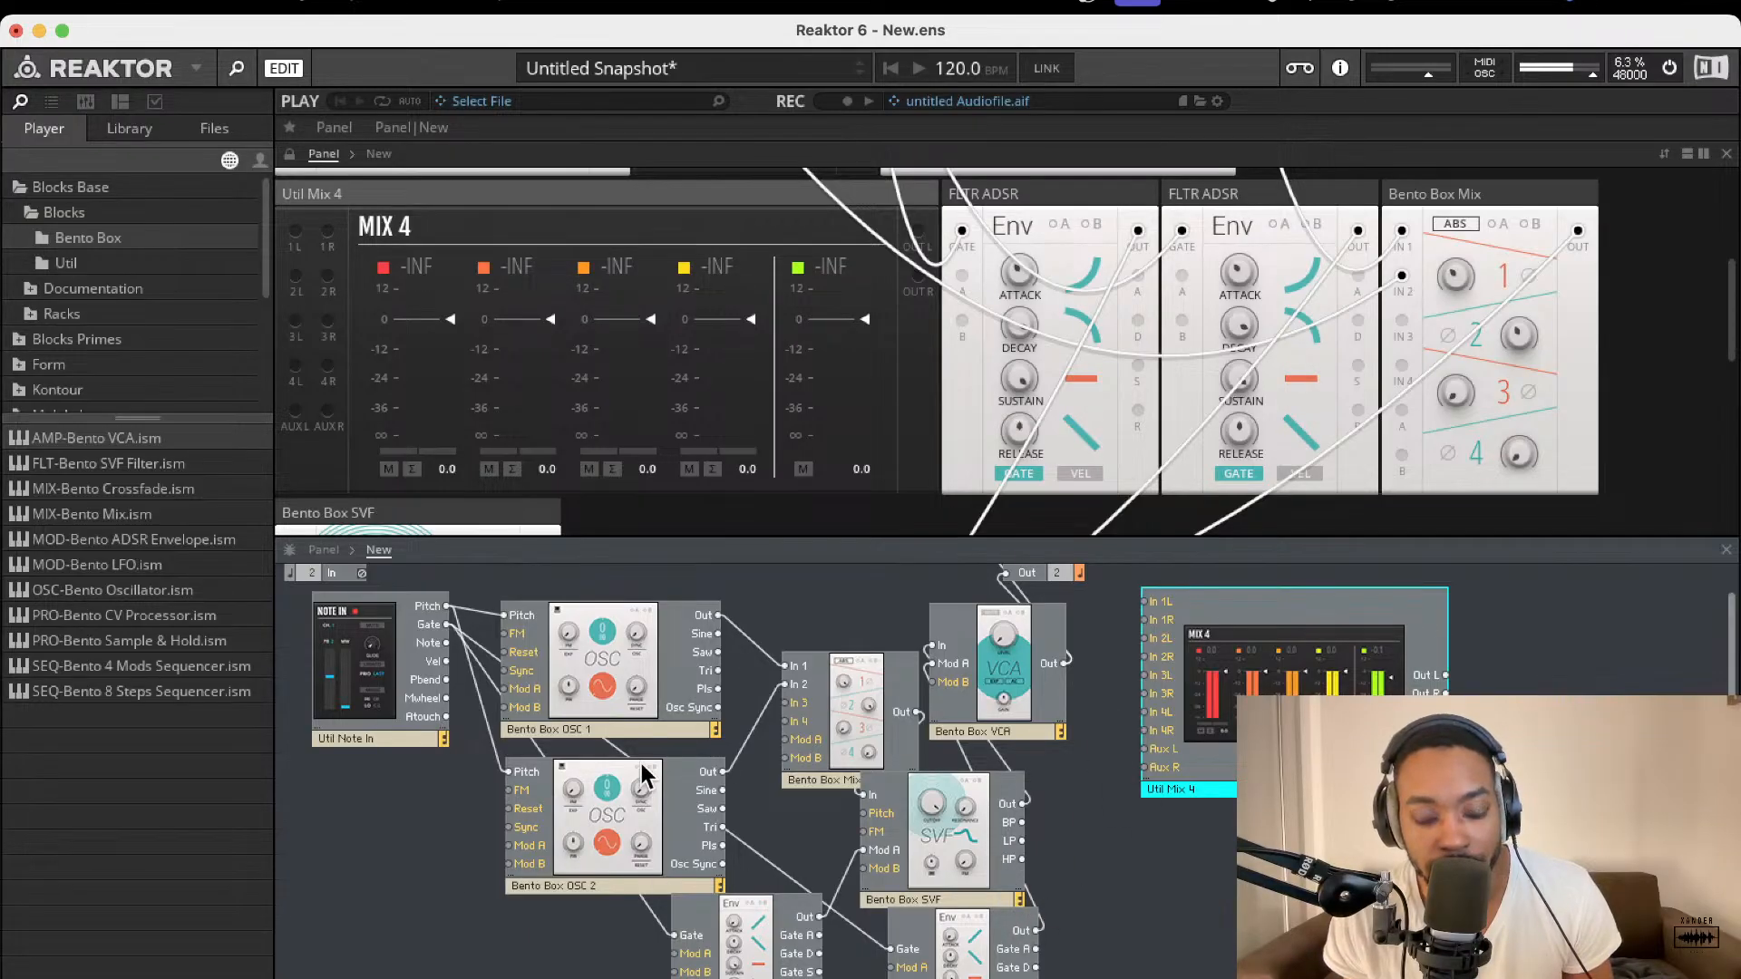
Step: Set the fine tuning of Bento Box OSC 2 to -15 on its panel
{"action": "scroll", "coordinate": [575, 436], "scroll_direction": "up", "scroll_amount": 5}
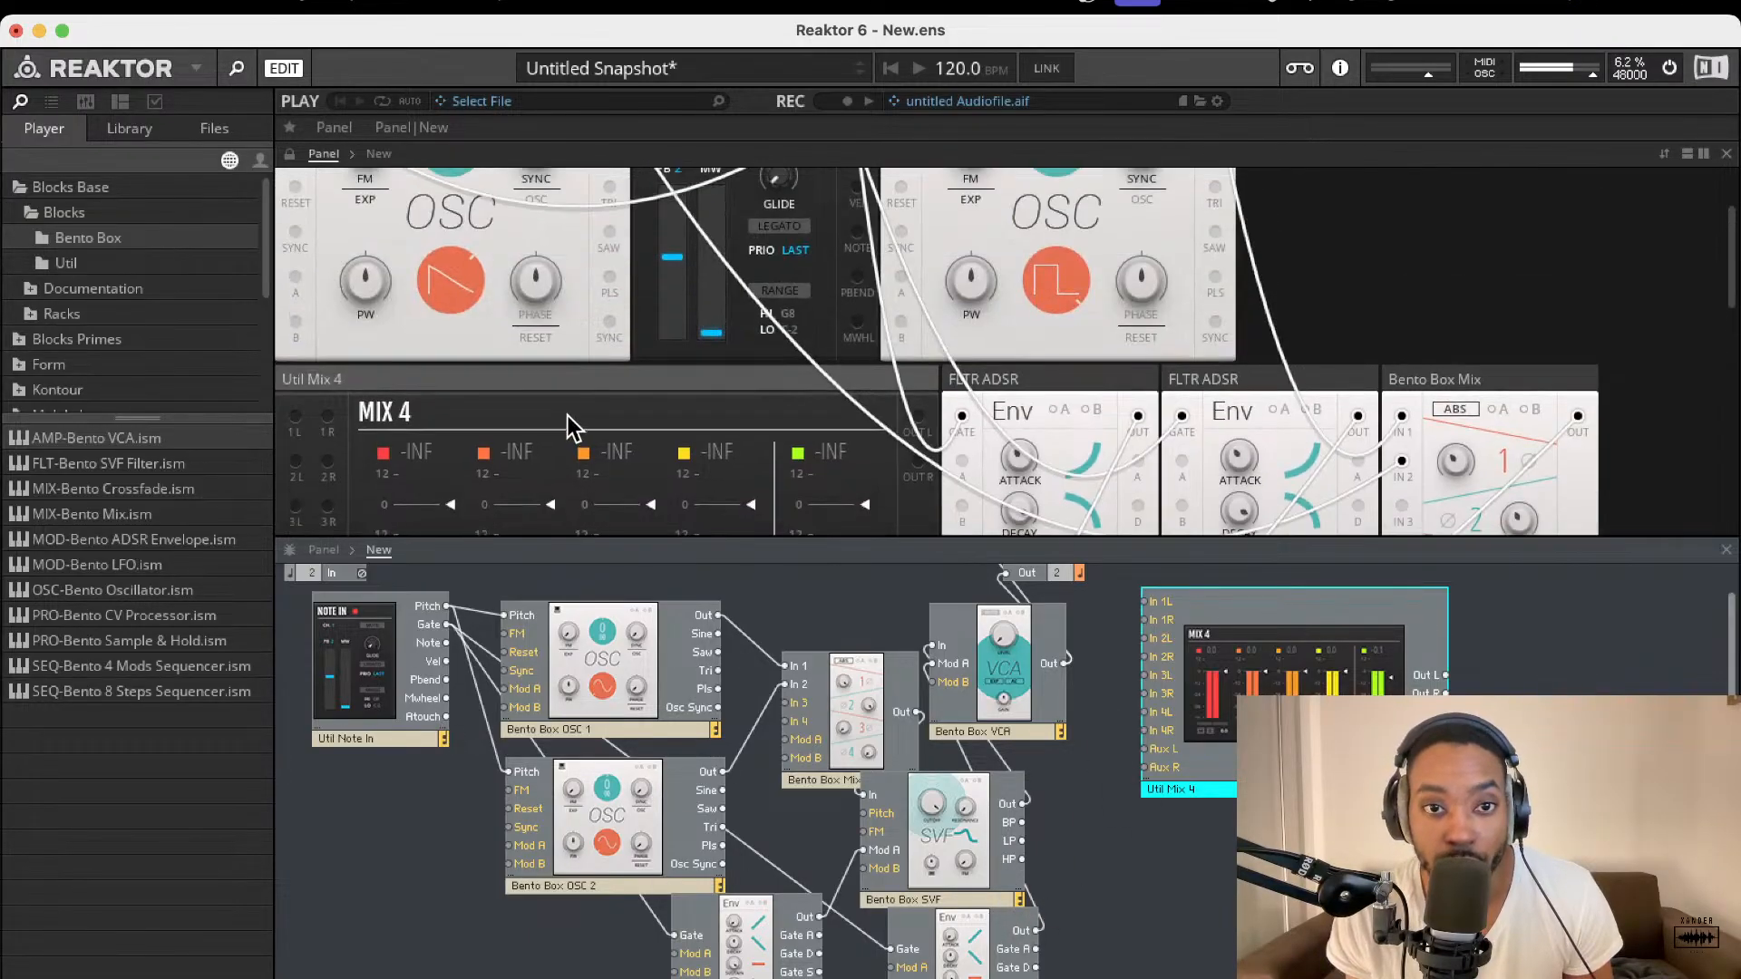
{"action": "left_click_drag", "start_coordinate": [475, 281], "coordinate": [455, 302]}
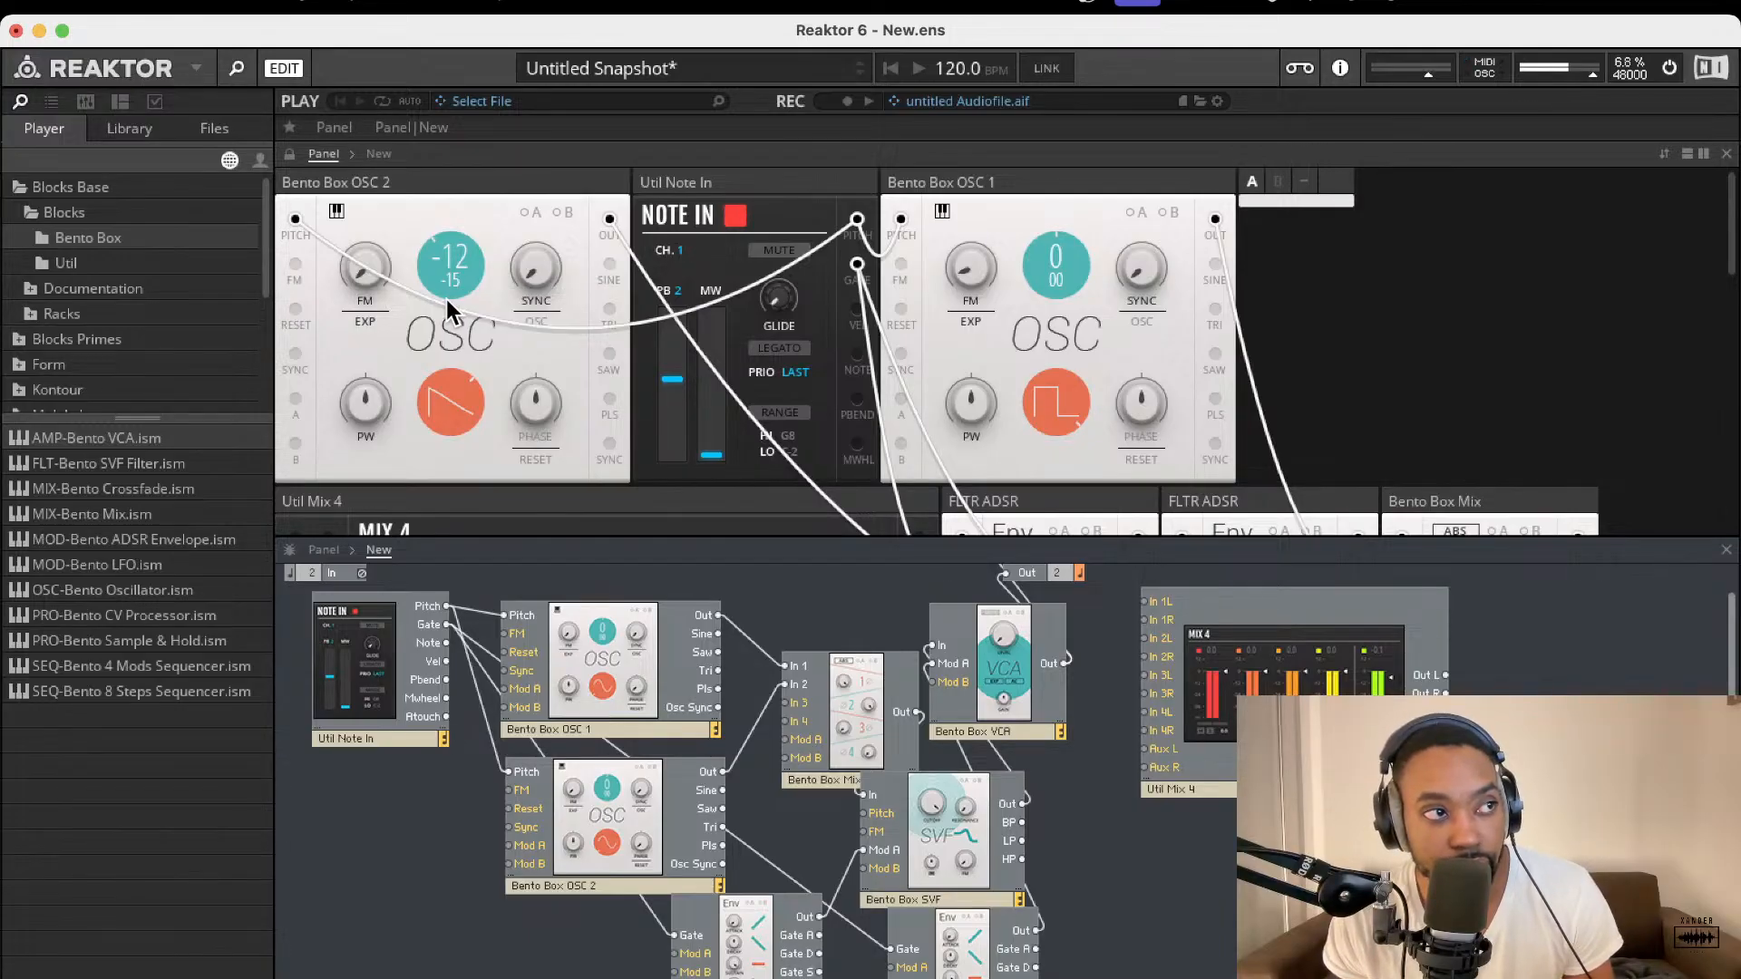
{"action": "scroll", "coordinate": [402, 291], "scroll_direction": "down", "scroll_amount": 1}
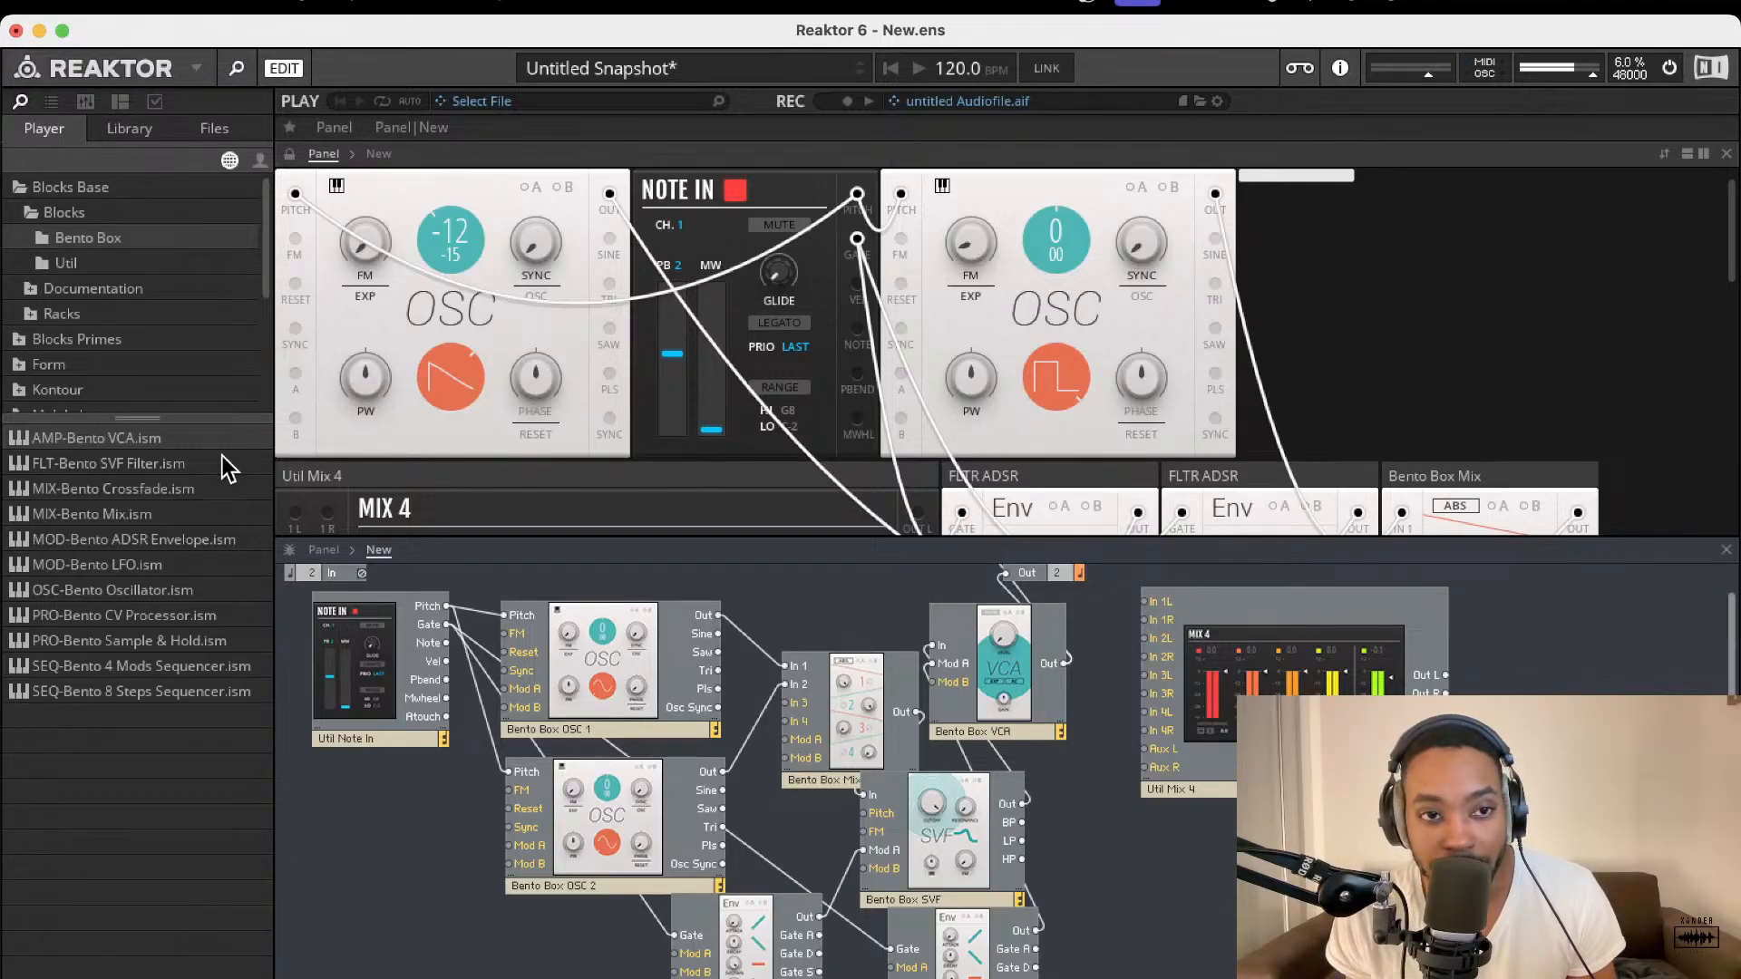
Step: Open the Blocks folder inside Blocks Primes in the Player library
{"action": "left_click", "coordinate": [69, 218]}
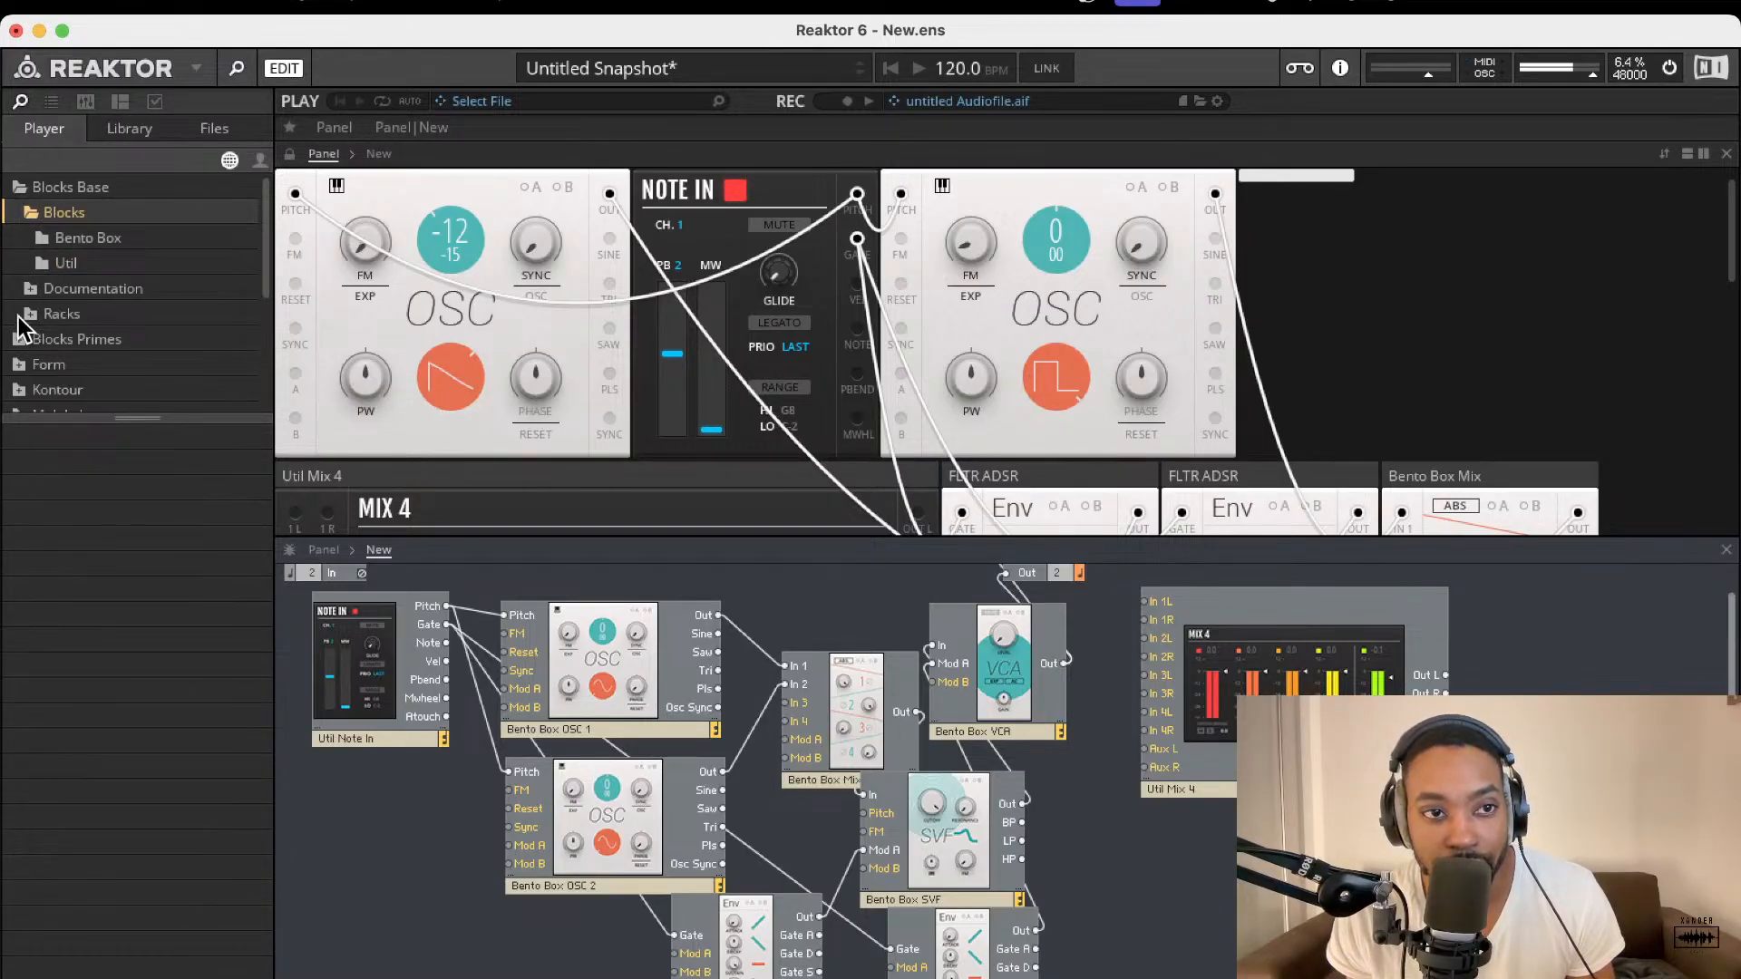
{"action": "left_click", "coordinate": [20, 339]}
{"action": "scroll", "coordinate": [36, 354], "scroll_direction": "down", "scroll_amount": 3}
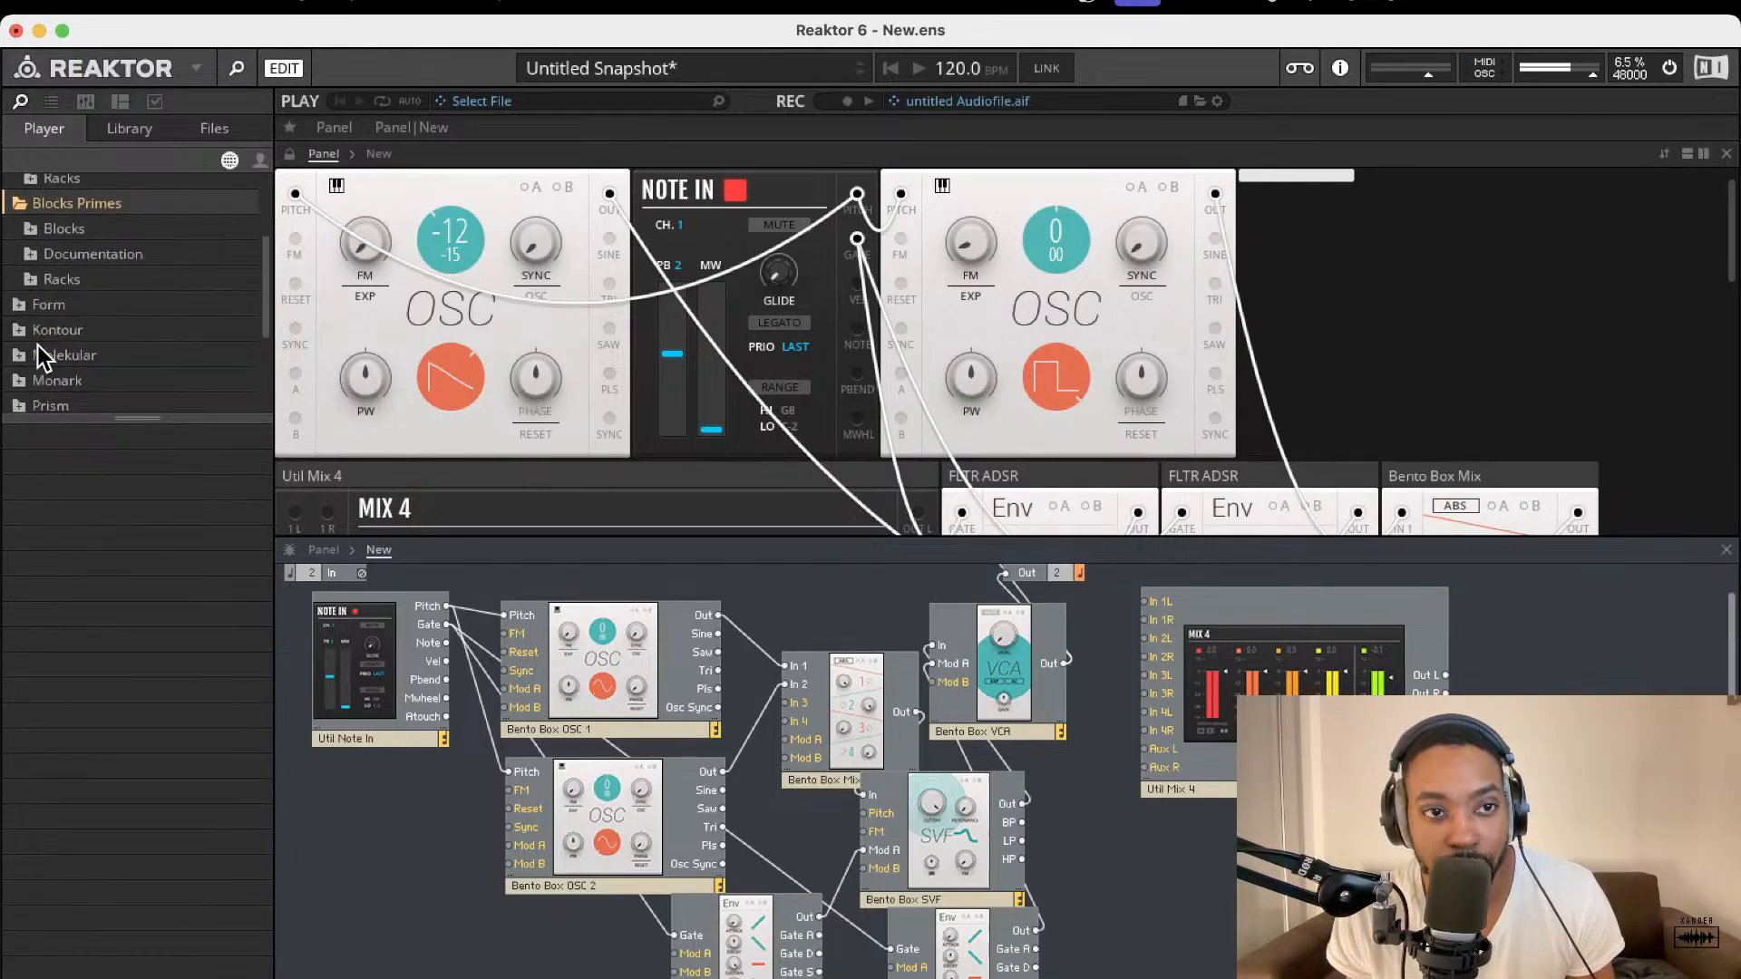
{"action": "left_click", "coordinate": [33, 233]}
{"action": "scroll", "coordinate": [77, 311], "scroll_direction": "down", "scroll_amount": 2}
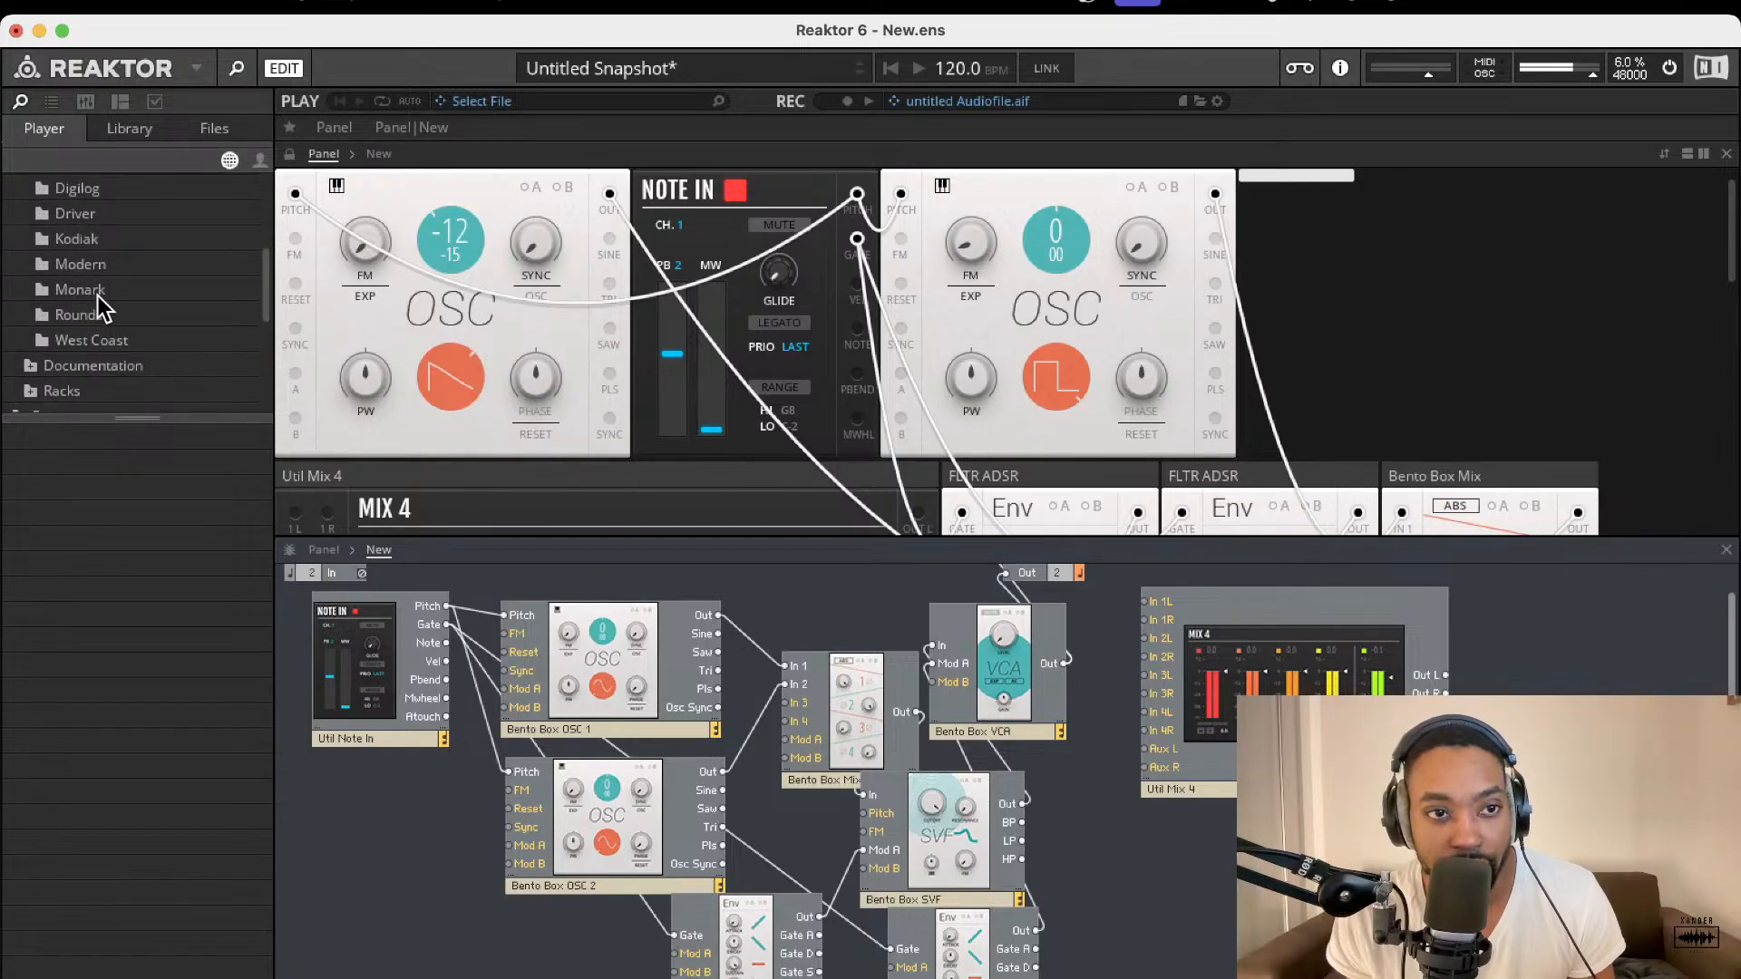
Step: Examine the blocks offered in the Rounds, Driver and Boutique folders of Blocks Primes
{"action": "left_click", "coordinate": [97, 314]}
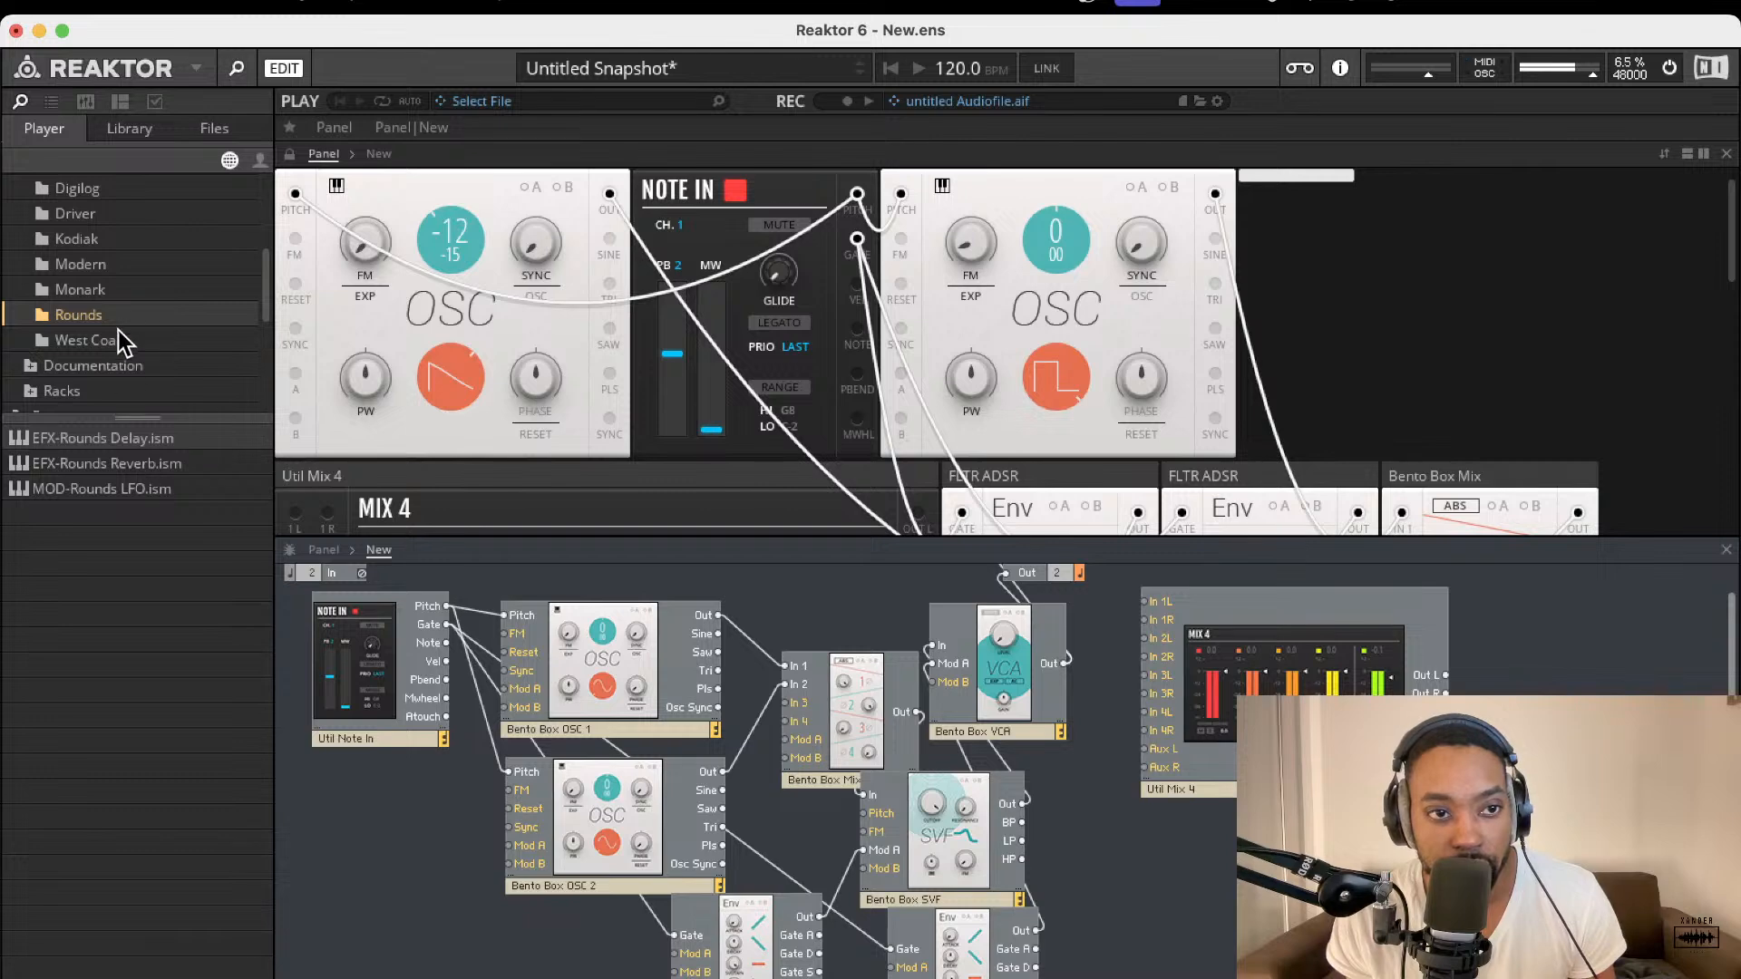
{"action": "scroll", "coordinate": [87, 242], "scroll_direction": "up", "scroll_amount": 1}
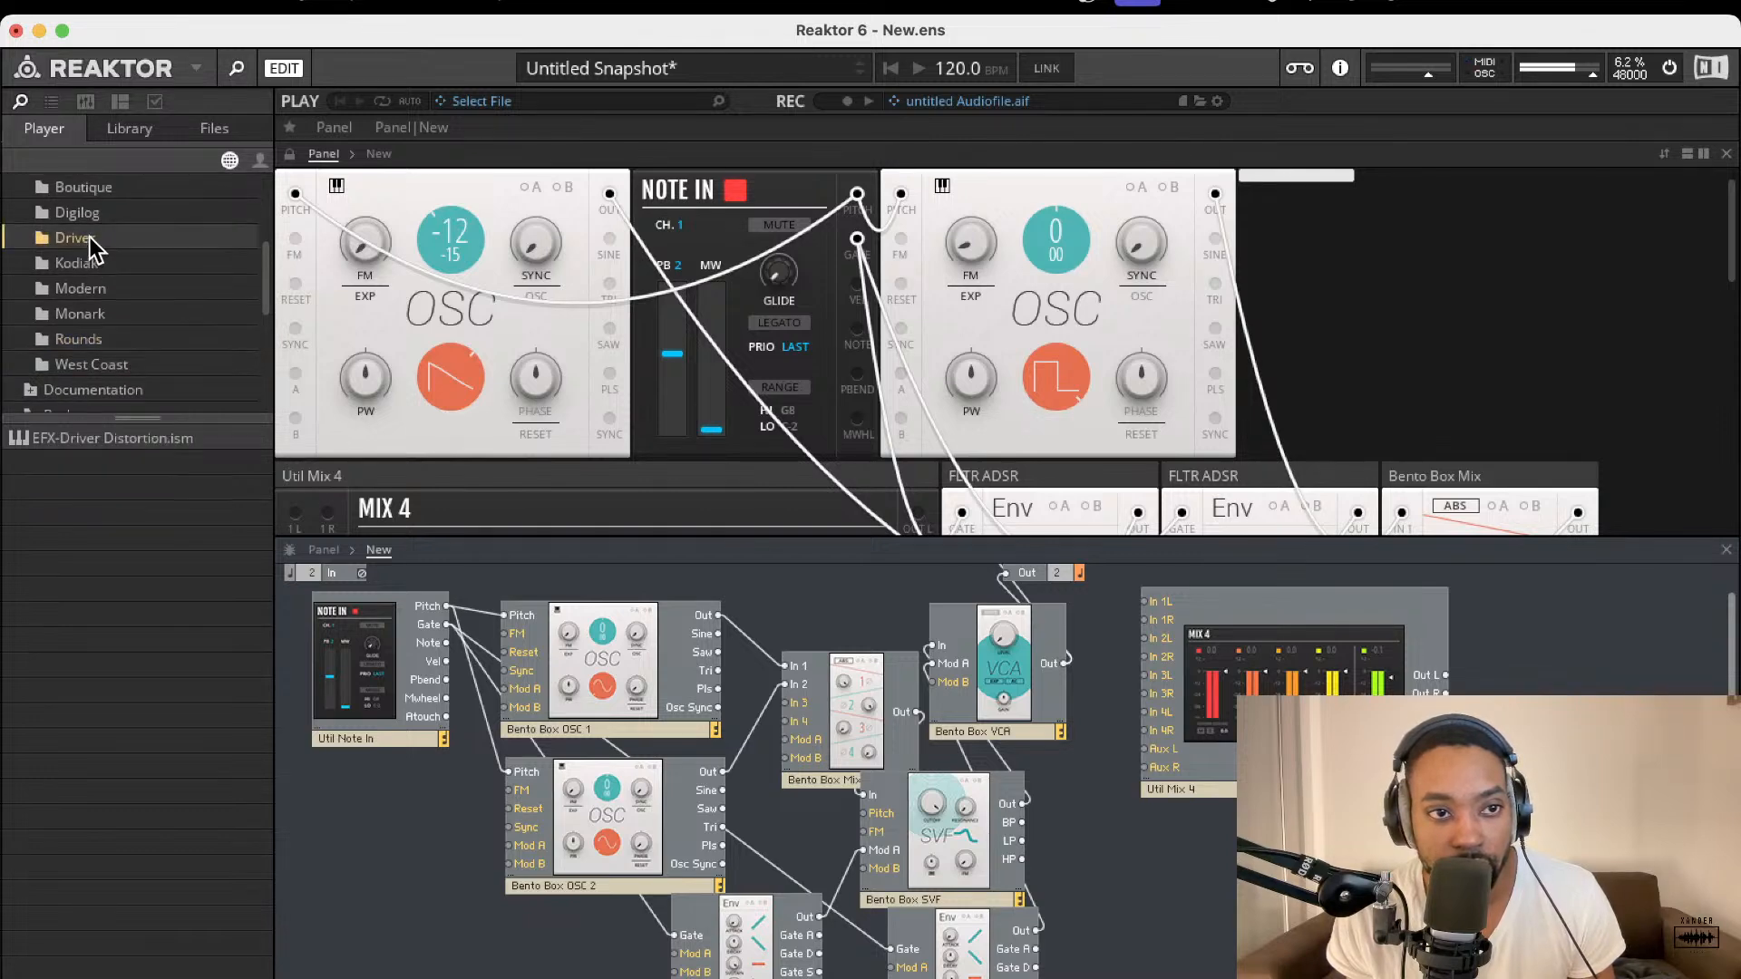
{"action": "left_click", "coordinate": [93, 214]}
{"action": "left_click", "coordinate": [91, 239]}
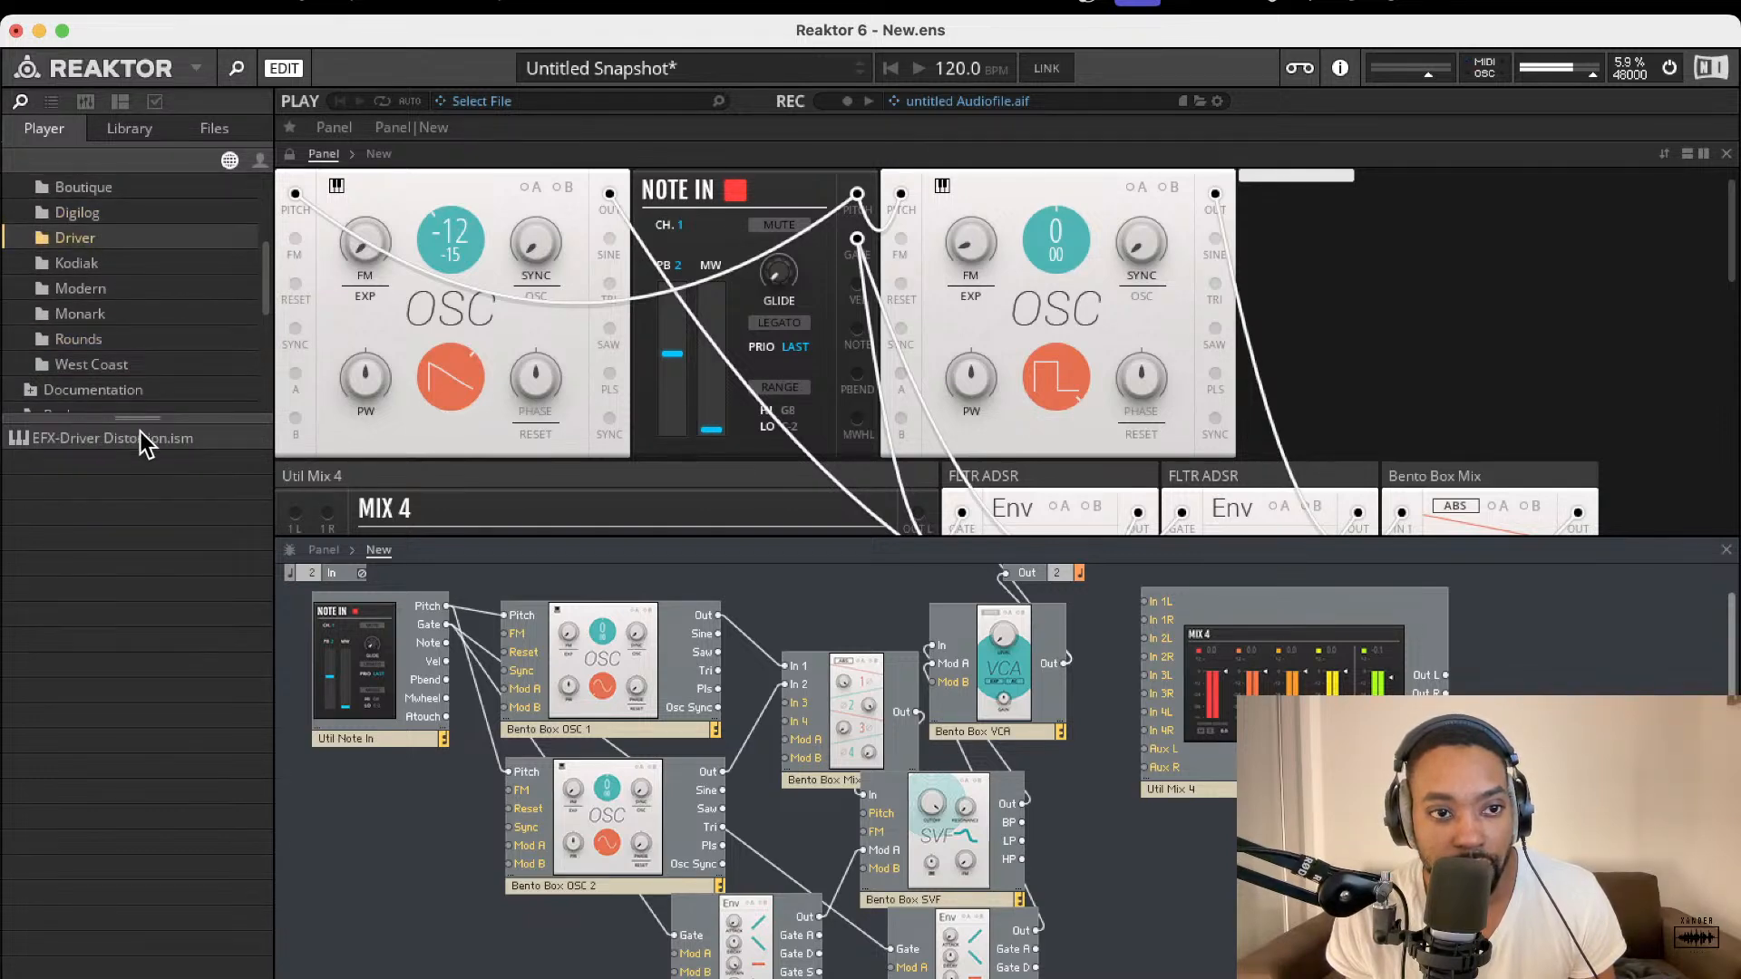
{"action": "left_click", "coordinate": [105, 358]}
{"action": "left_click", "coordinate": [103, 334]}
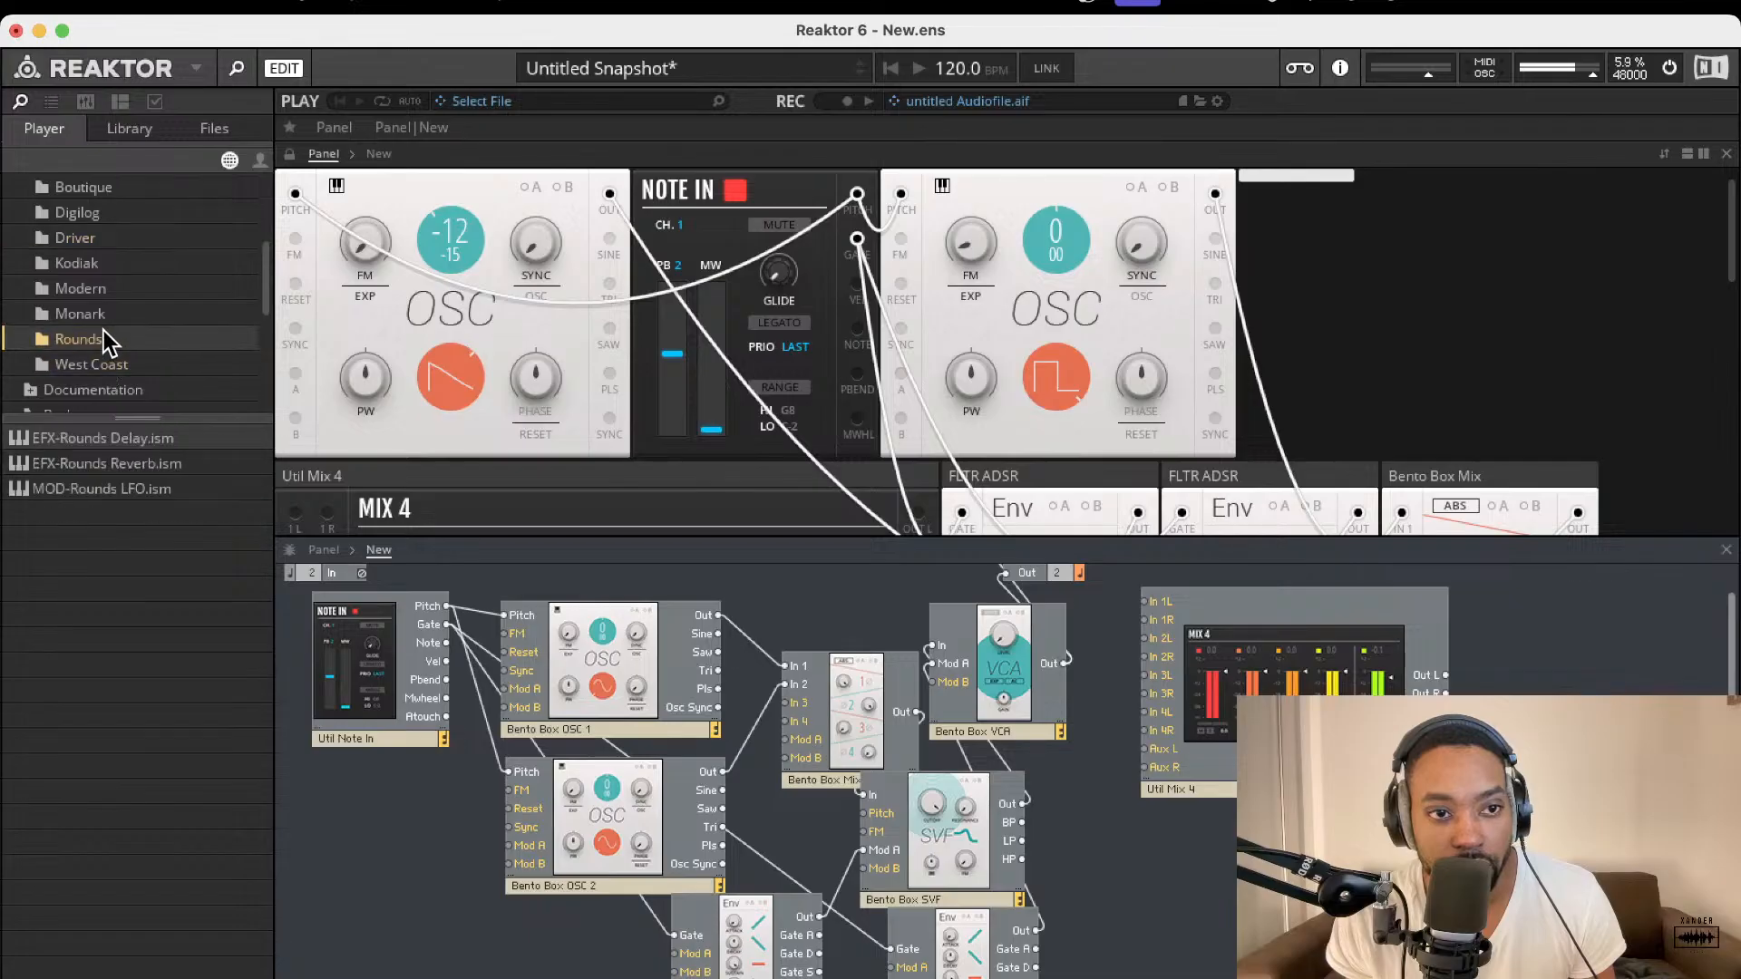
{"action": "left_click", "coordinate": [103, 308]}
{"action": "left_click", "coordinate": [109, 190]}
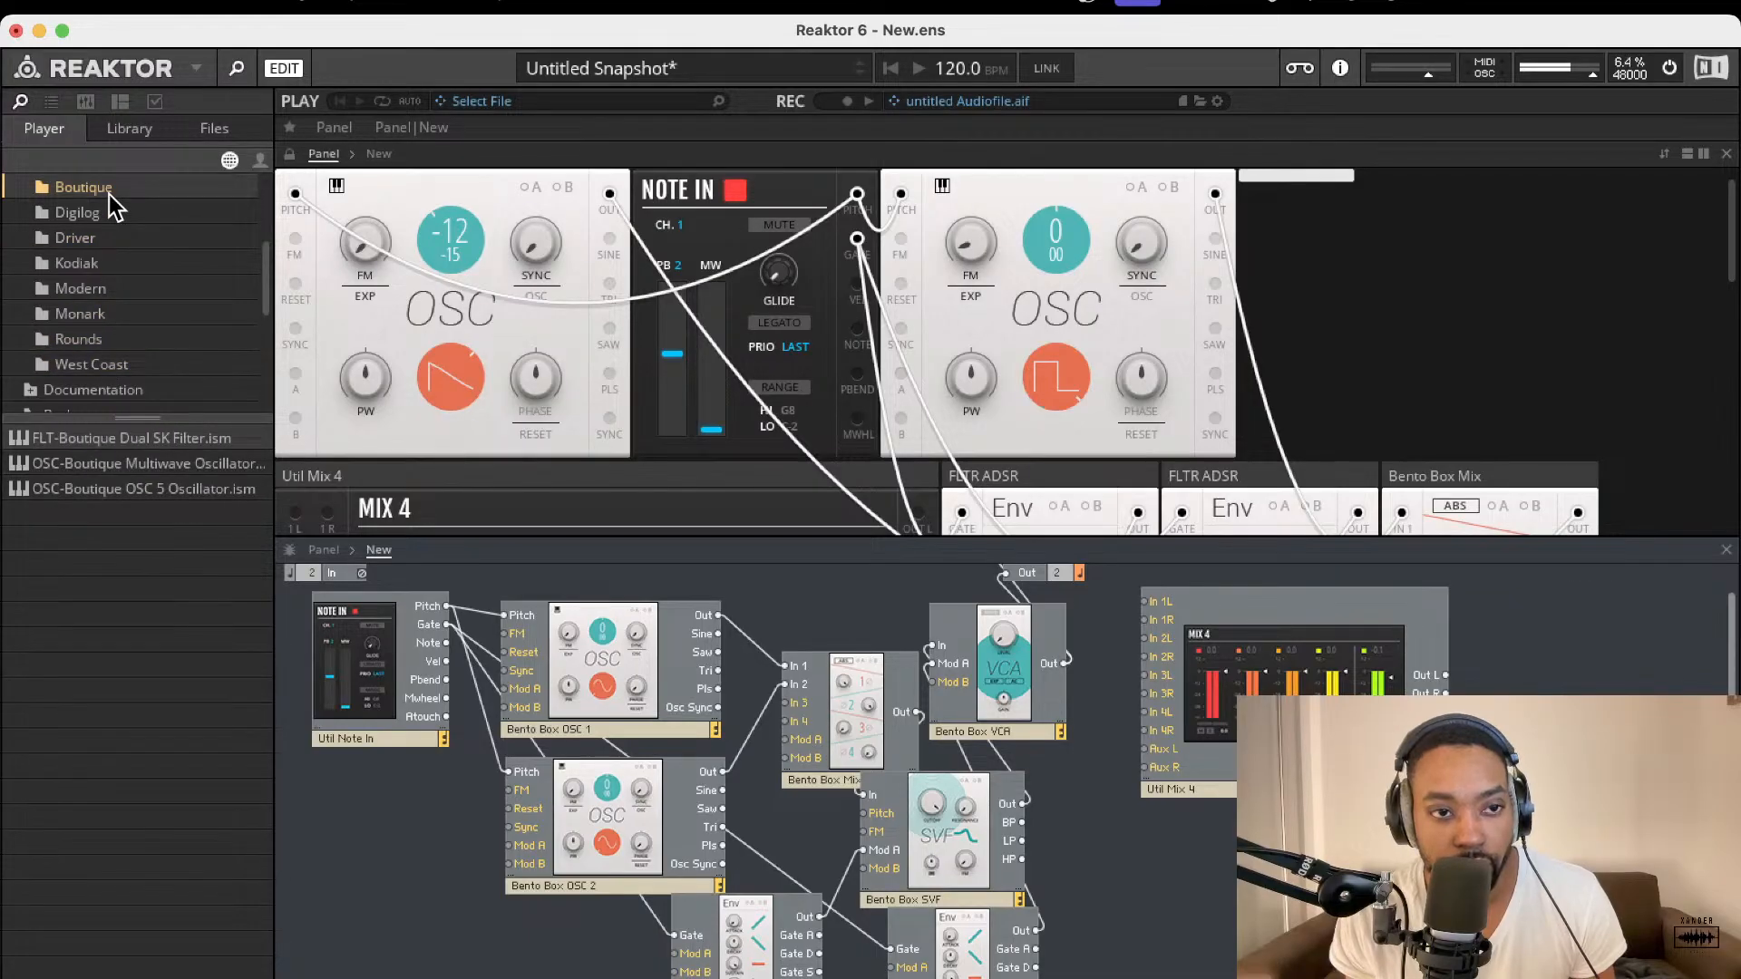
Step: Look through the remaining Blocks Primes folders down to West Coast and back up to Kodiak
{"action": "key", "text": "Down"}
{"action": "key", "text": "Down"}
{"action": "key", "text": "Down"}
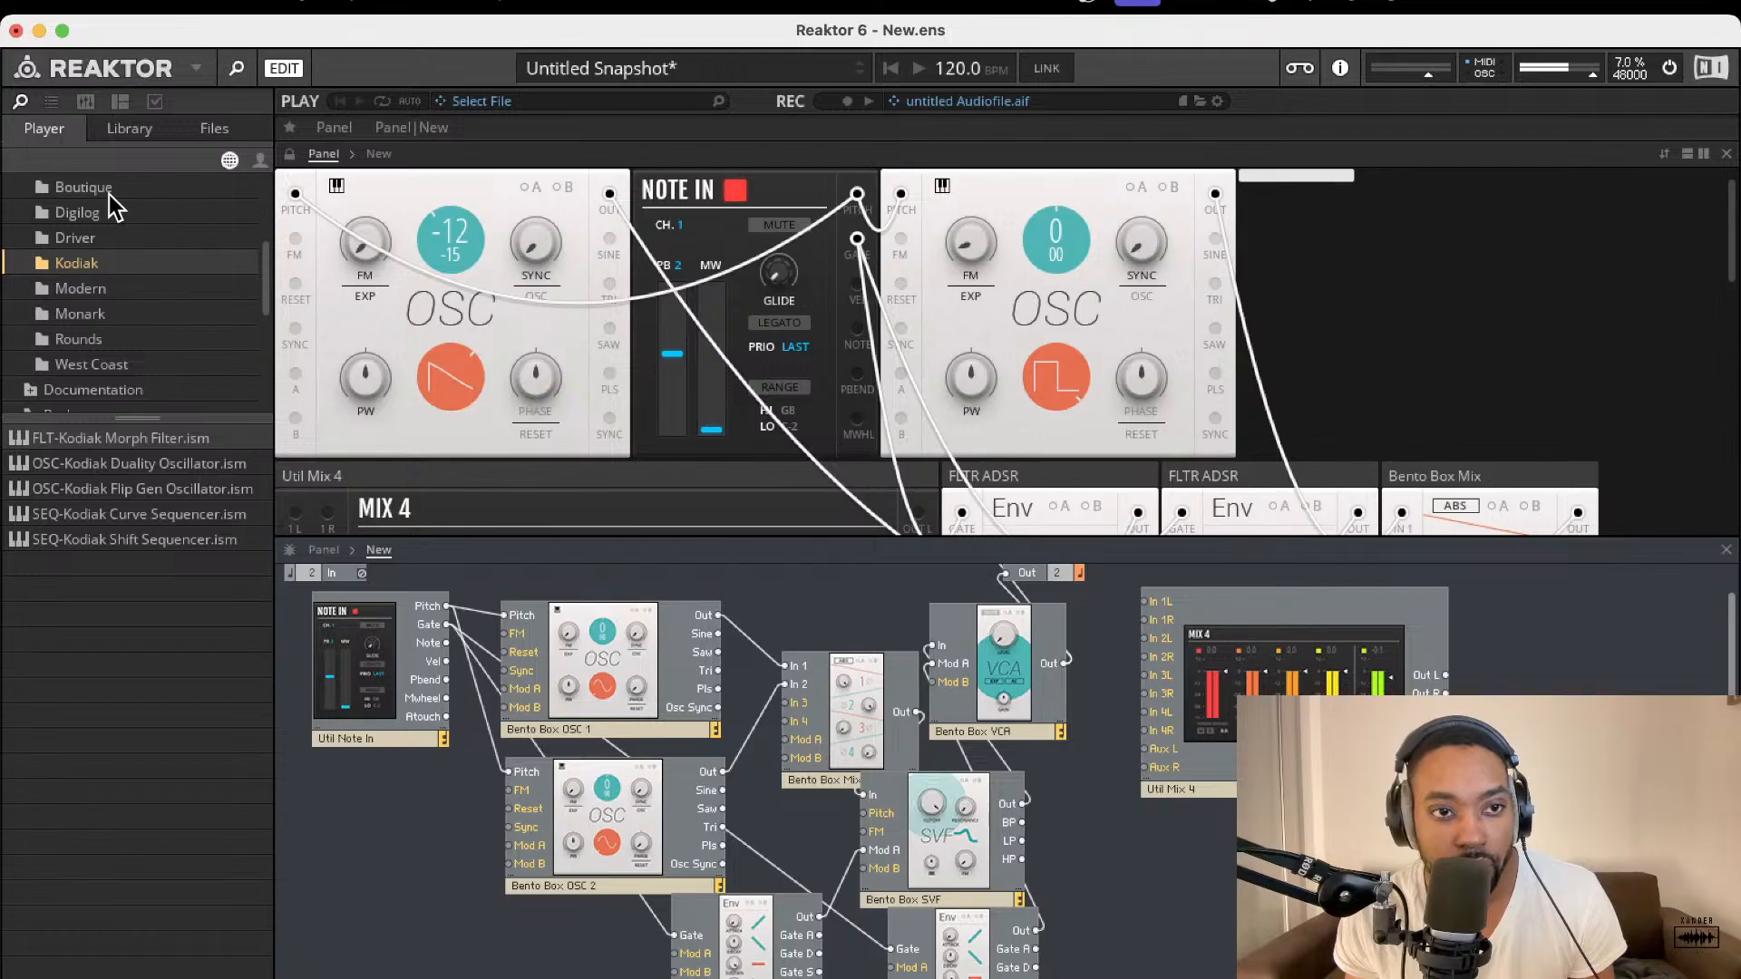
{"action": "key", "text": "Down"}
{"action": "key", "text": "Down"}
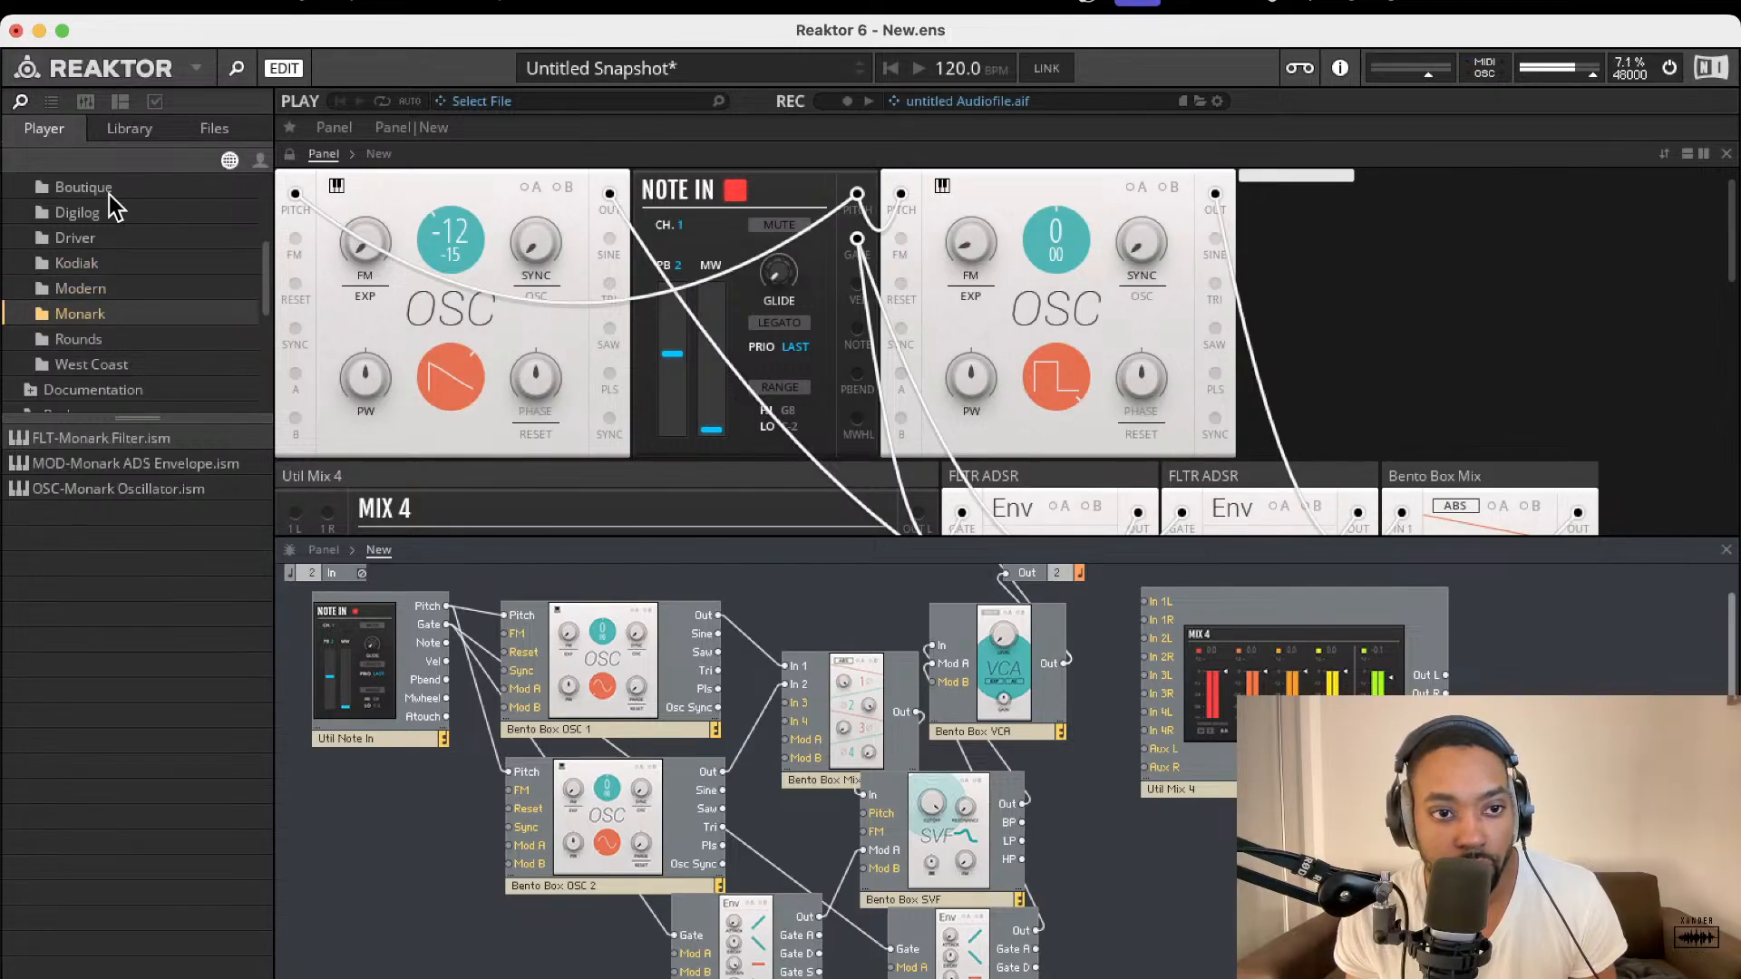
{"action": "key", "text": "Down"}
{"action": "key", "text": "Down"}
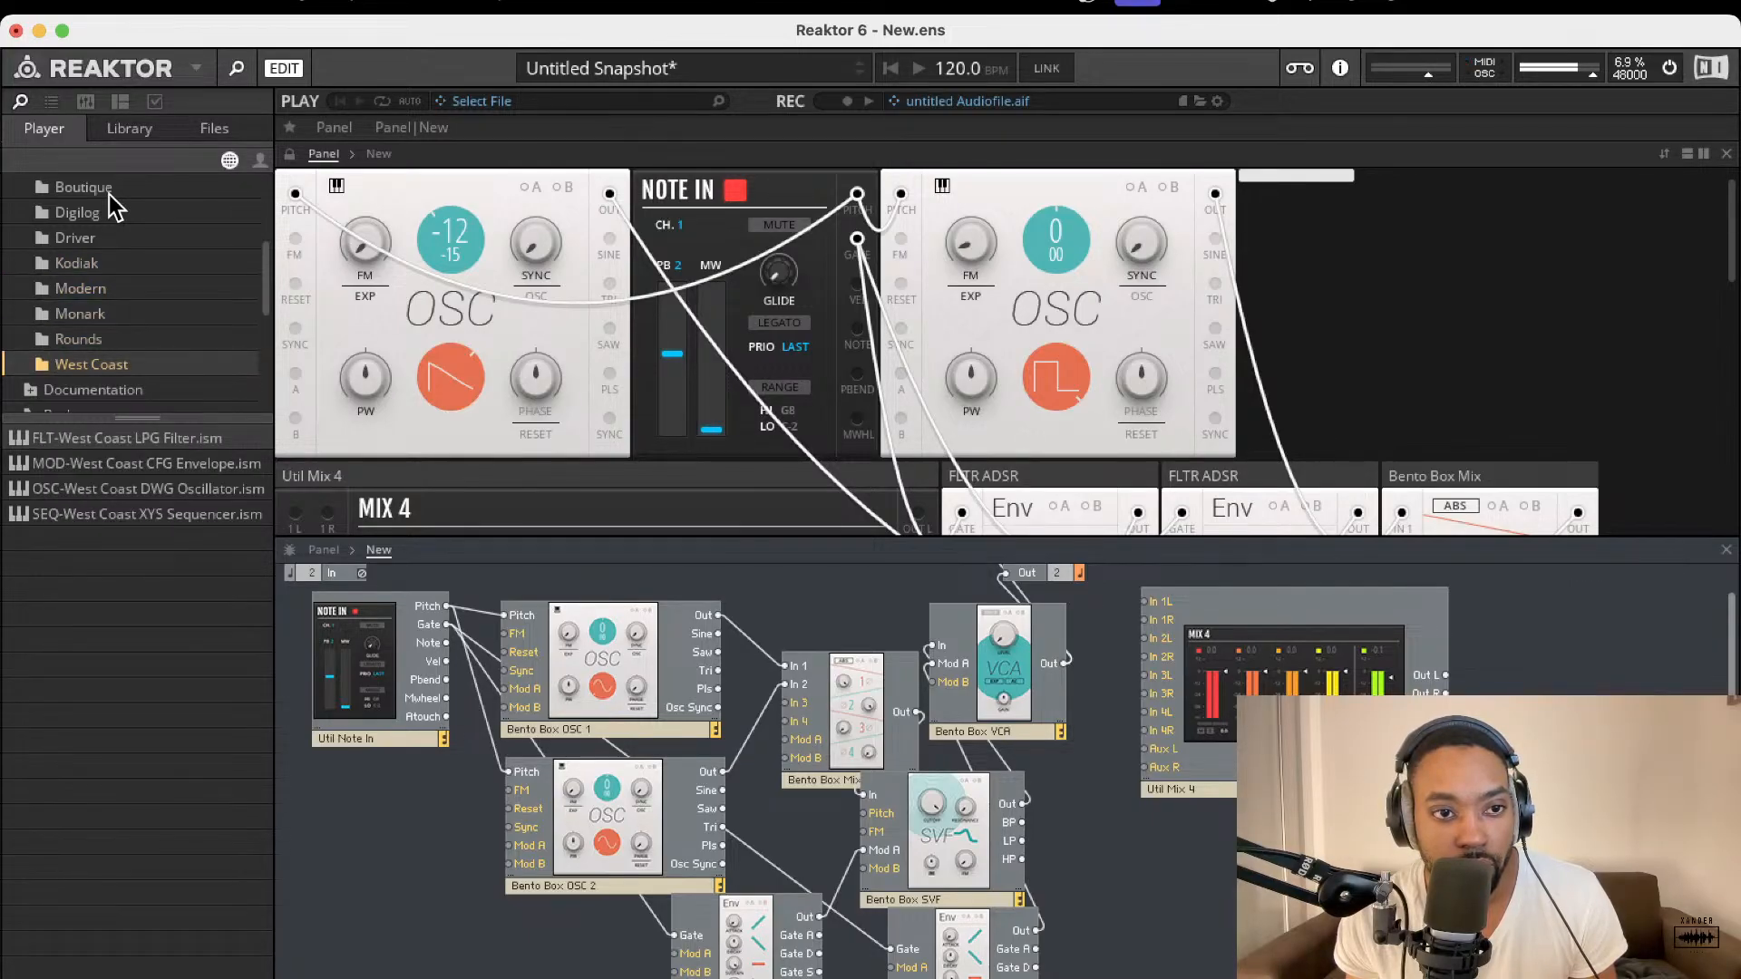
{"action": "key", "text": "Up"}
{"action": "key", "text": "Up"}
{"action": "key", "text": "Up"}
{"action": "key", "text": "Up"}
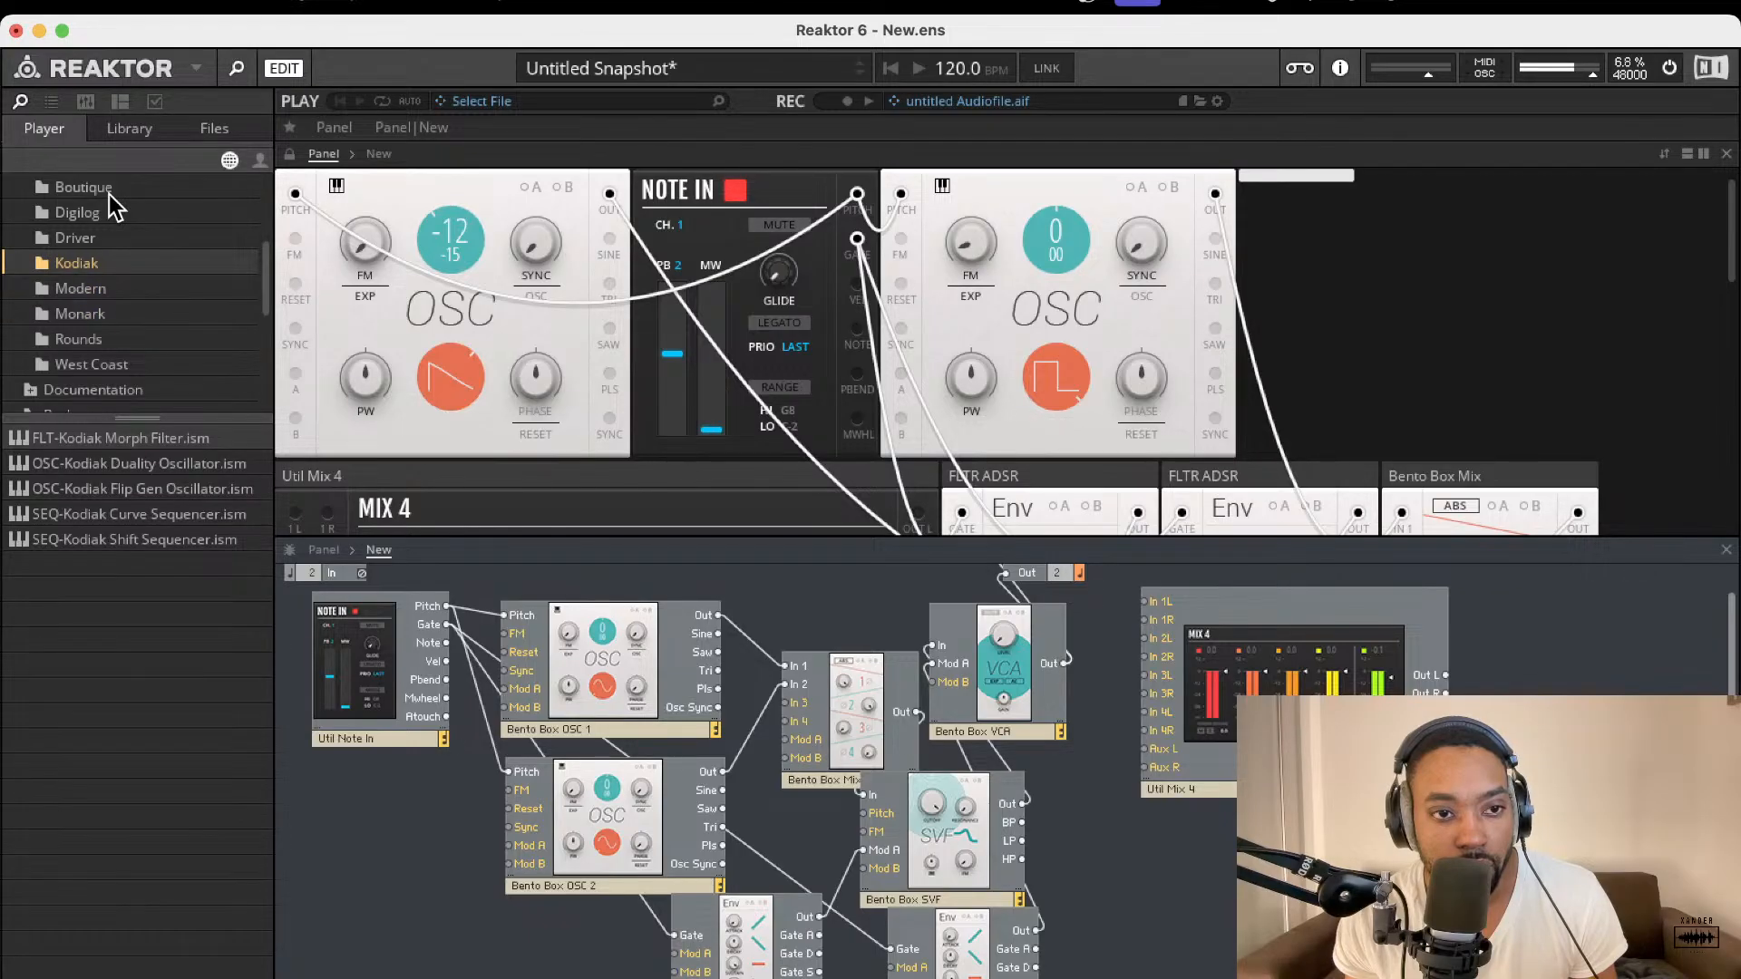
Step: Add the EFX-Driver Distortion block to the structure and wire the Bento Box VCA output to its In L and In R
{"action": "key", "text": "Up"}
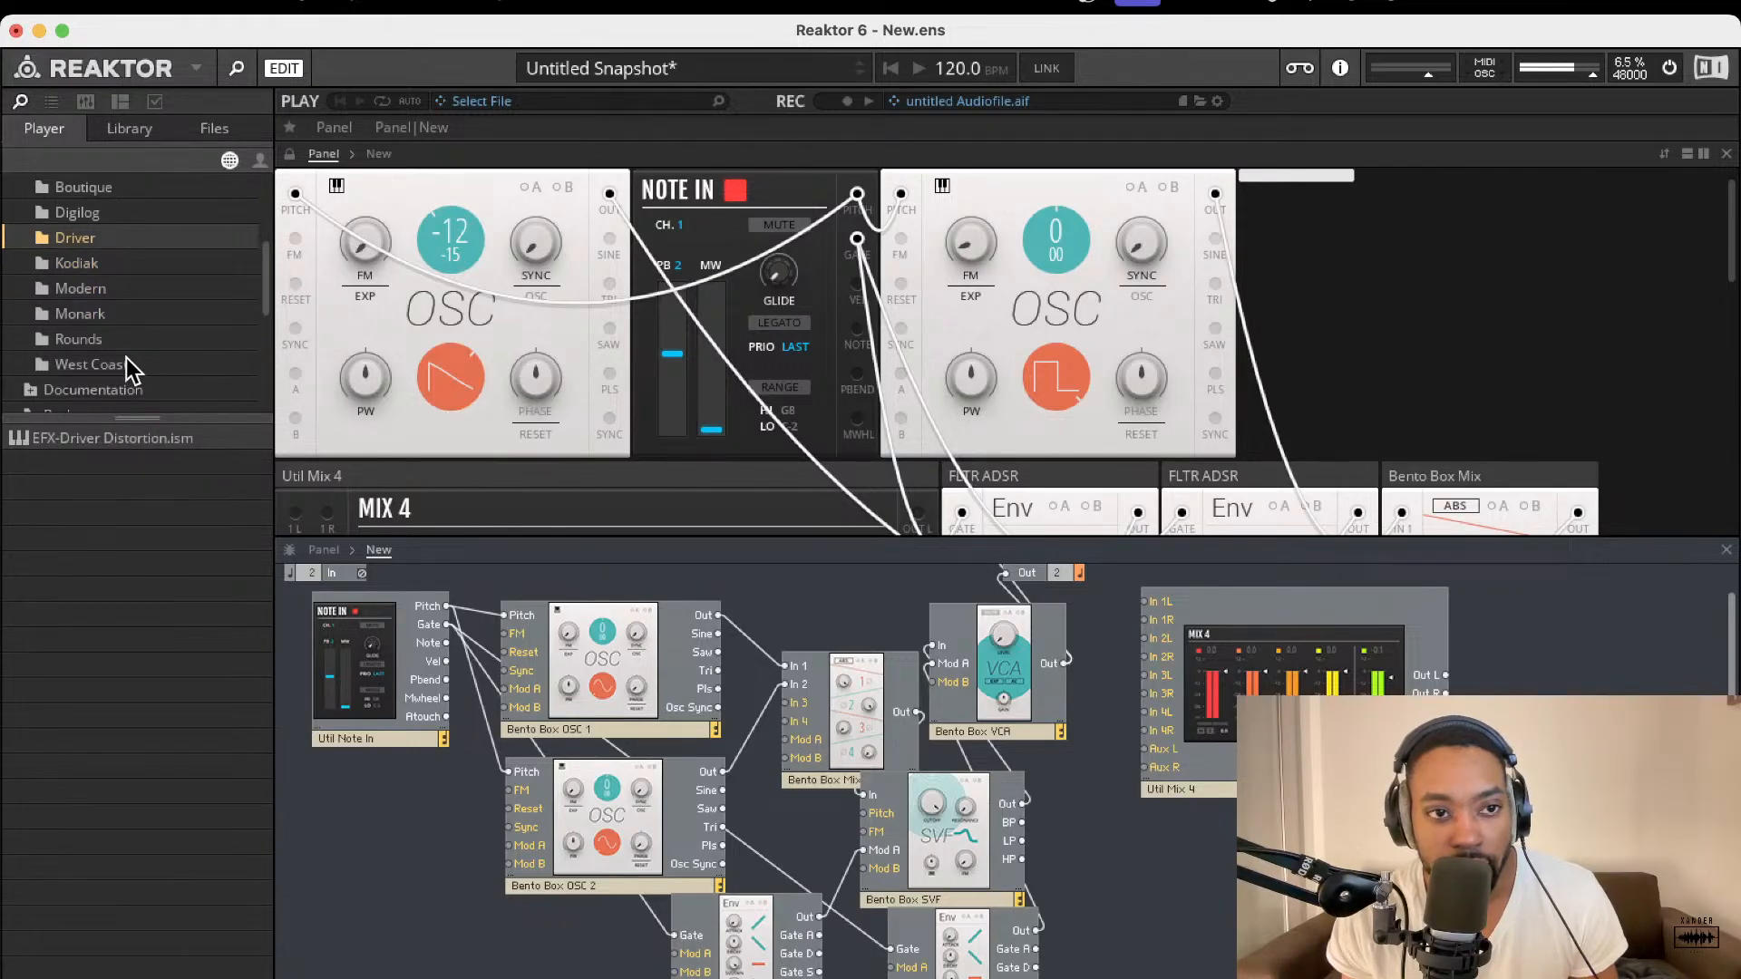
{"action": "left_click_drag", "start_coordinate": [114, 443], "coordinate": [1224, 703]}
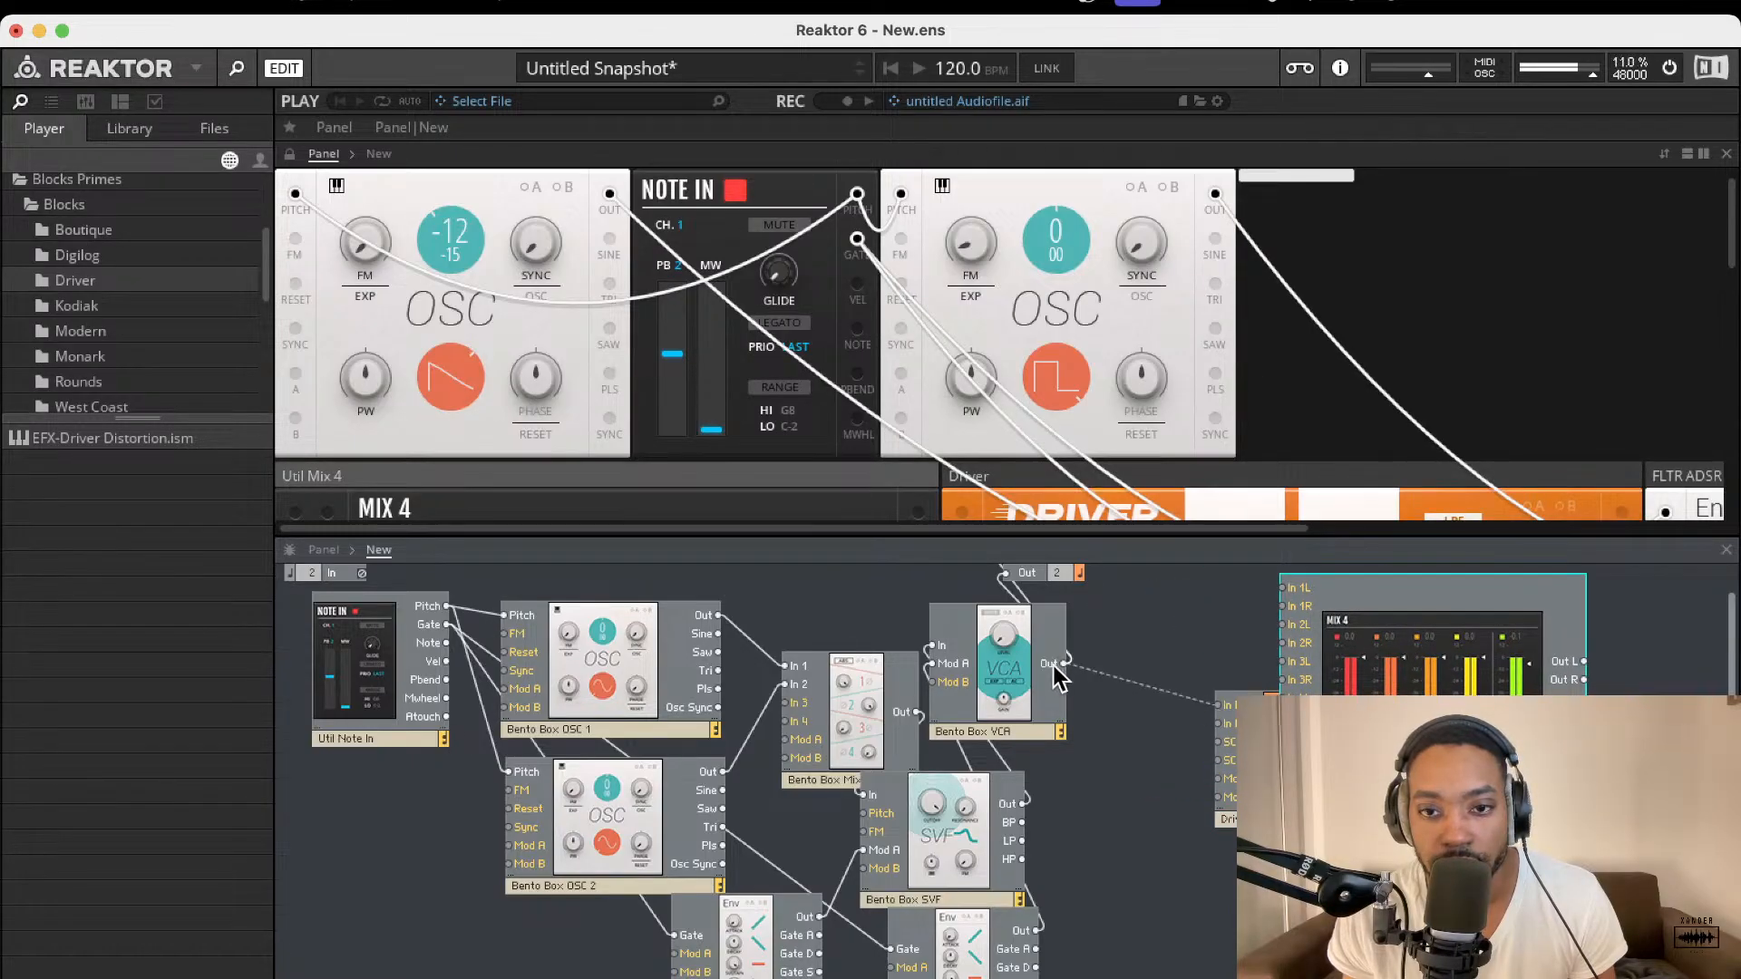
{"action": "mouse_move", "coordinate": [1066, 664]}
{"action": "left_mouse_down"}
{"action": "mouse_move", "coordinate": [1219, 704]}
{"action": "mouse_move", "coordinate": [1170, 716]}
{"action": "mouse_move", "coordinate": [1064, 665]}
{"action": "left_mouse_up"}
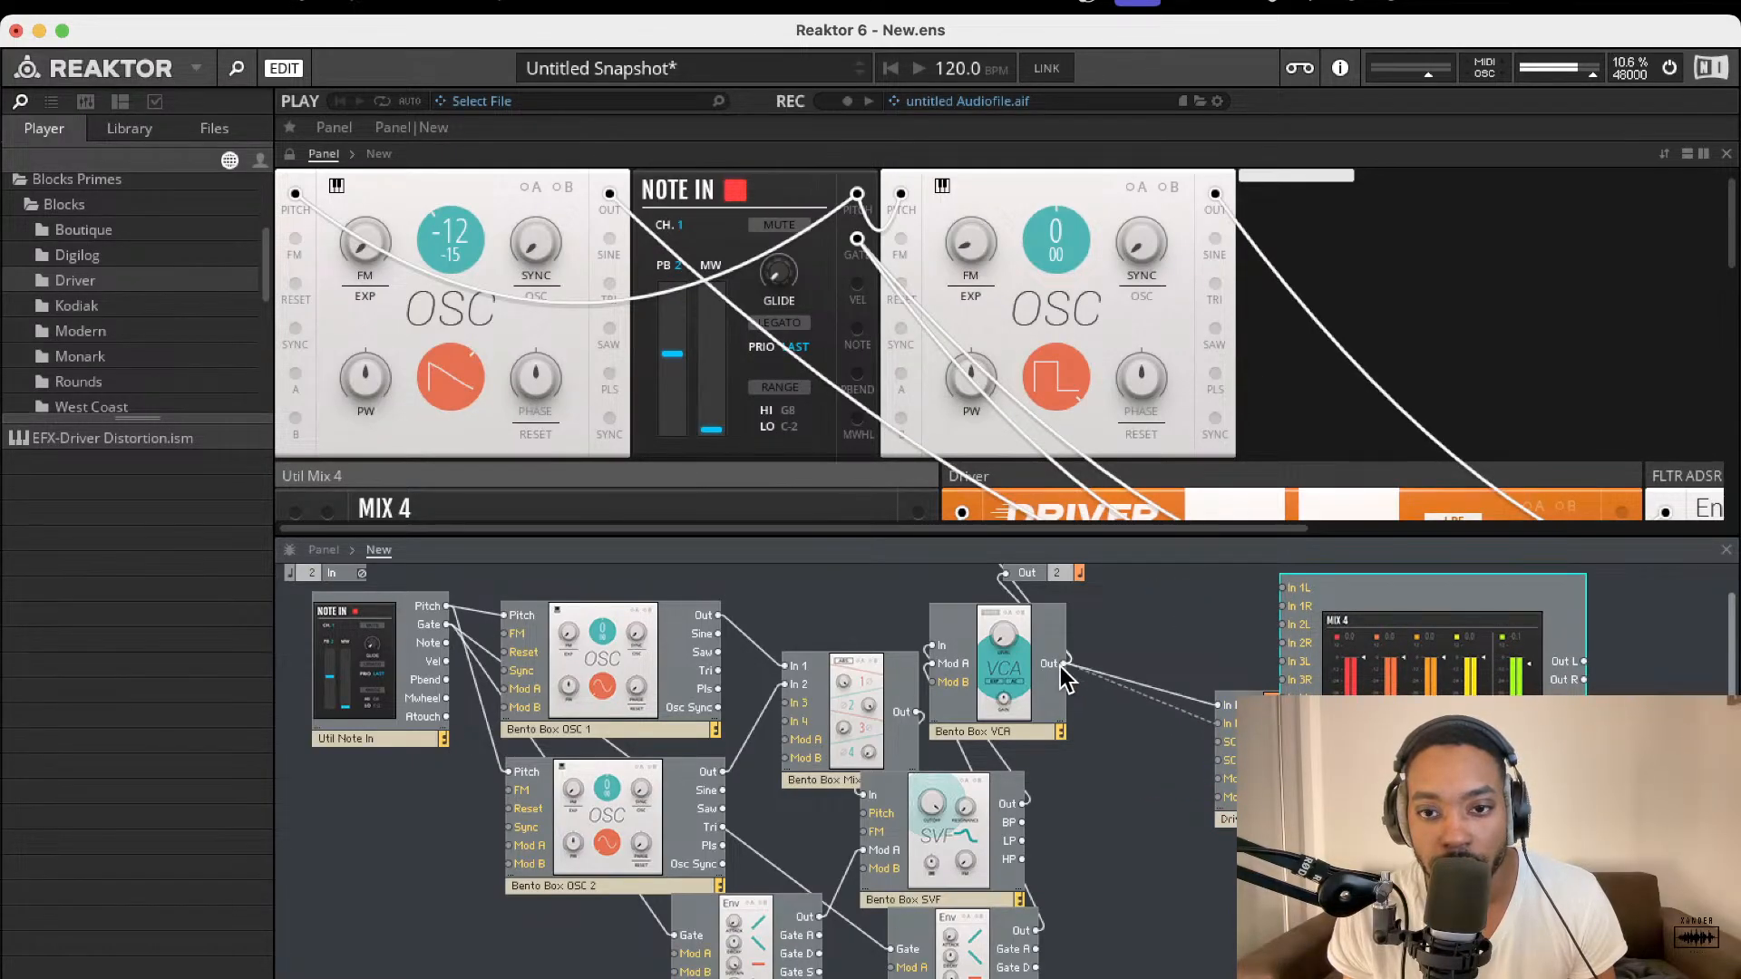
Step: Make room by moving Mix 4 aside, place Driver beside the VCA, and wire Driver's left and right outputs to Out 1 and Out 2
{"action": "left_click_drag", "start_coordinate": [1440, 702], "coordinate": [1736, 688]}
{"action": "left_click_drag", "start_coordinate": [1418, 739], "coordinate": [1280, 680]}
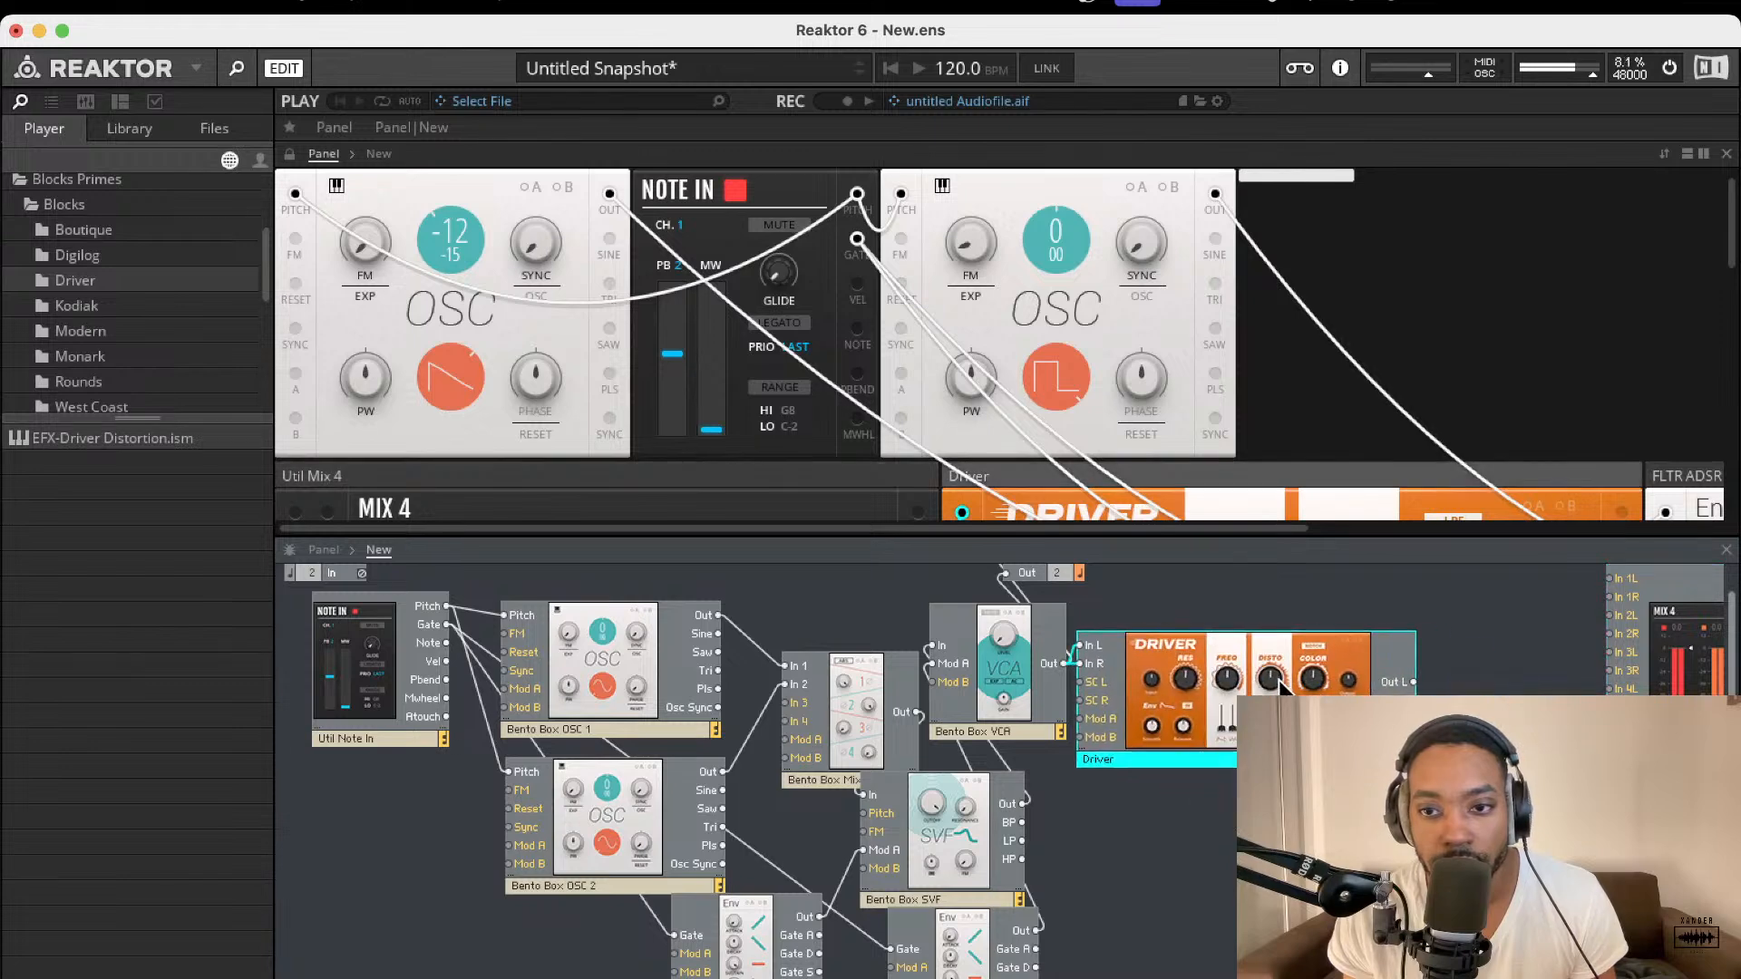
{"action": "left_click_drag", "start_coordinate": [1412, 687], "coordinate": [1000, 564]}
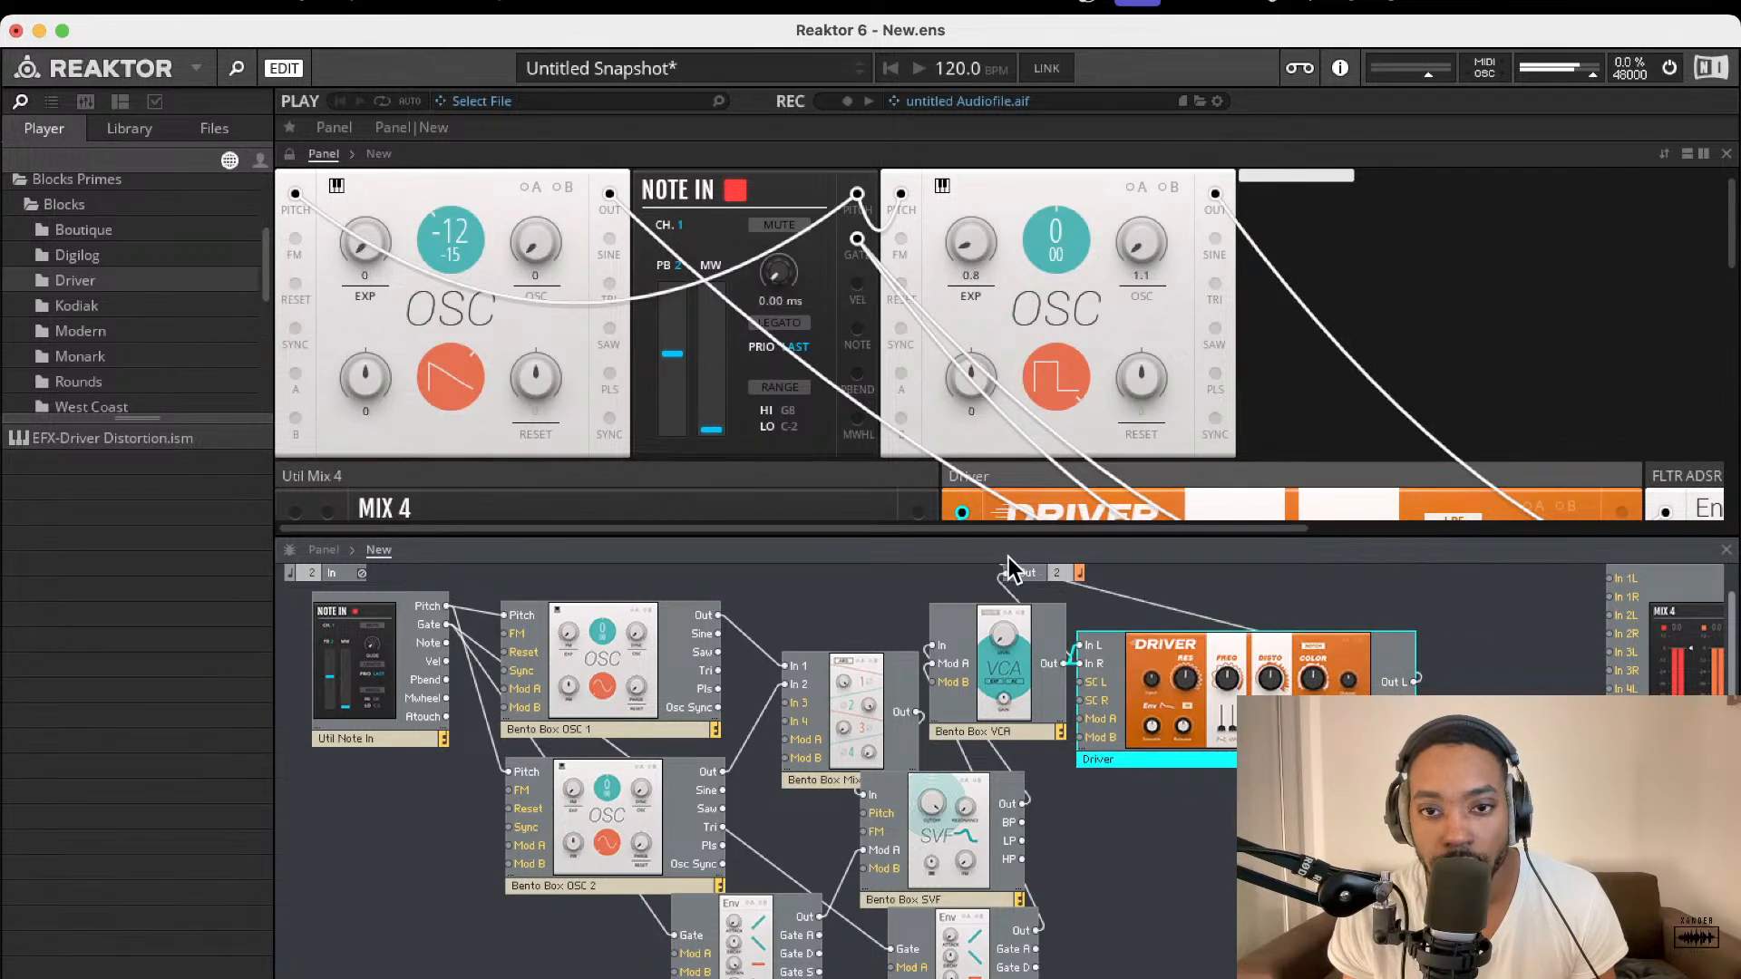
{"action": "scroll", "coordinate": [1135, 660], "scroll_direction": "up", "scroll_amount": 2}
{"action": "left_click_drag", "start_coordinate": [1411, 731], "coordinate": [1002, 605]}
{"action": "scroll", "coordinate": [1031, 576], "scroll_direction": "down", "scroll_amount": 1}
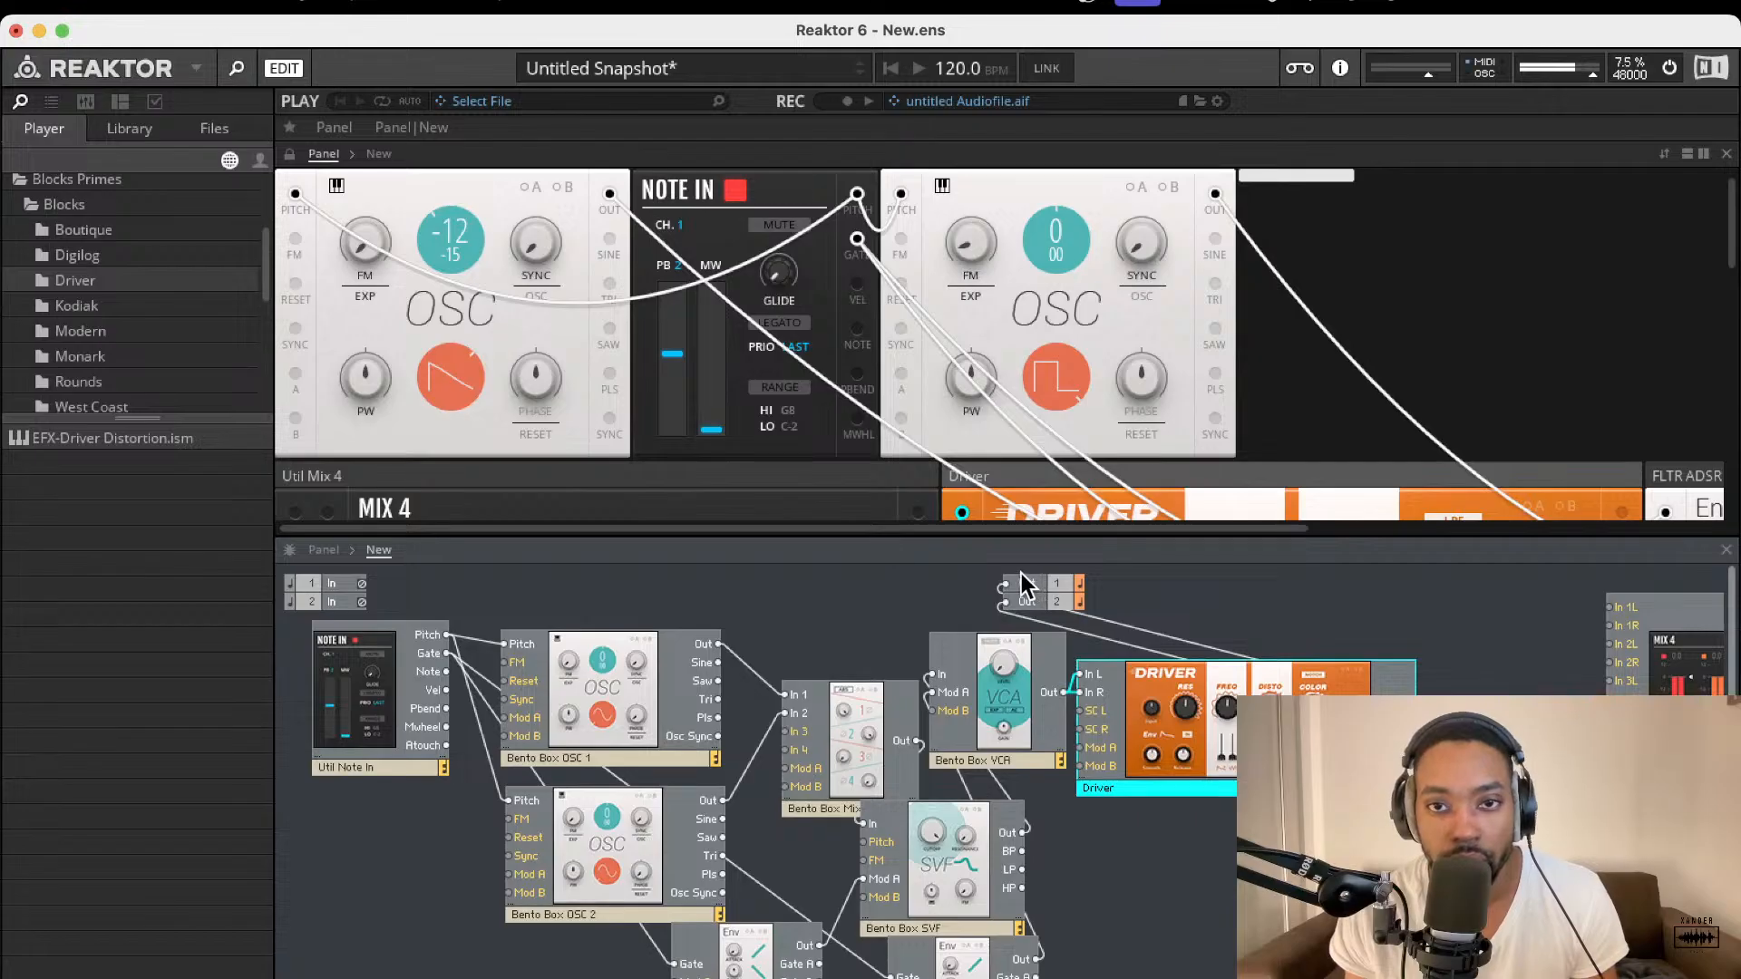
Step: Turn up the RES knob and turn down the FREQ knob on the Driver panel
{"action": "scroll", "coordinate": [1043, 394], "scroll_direction": "down", "scroll_amount": 5}
{"action": "scroll", "coordinate": [1016, 407], "scroll_direction": "up", "scroll_amount": 2}
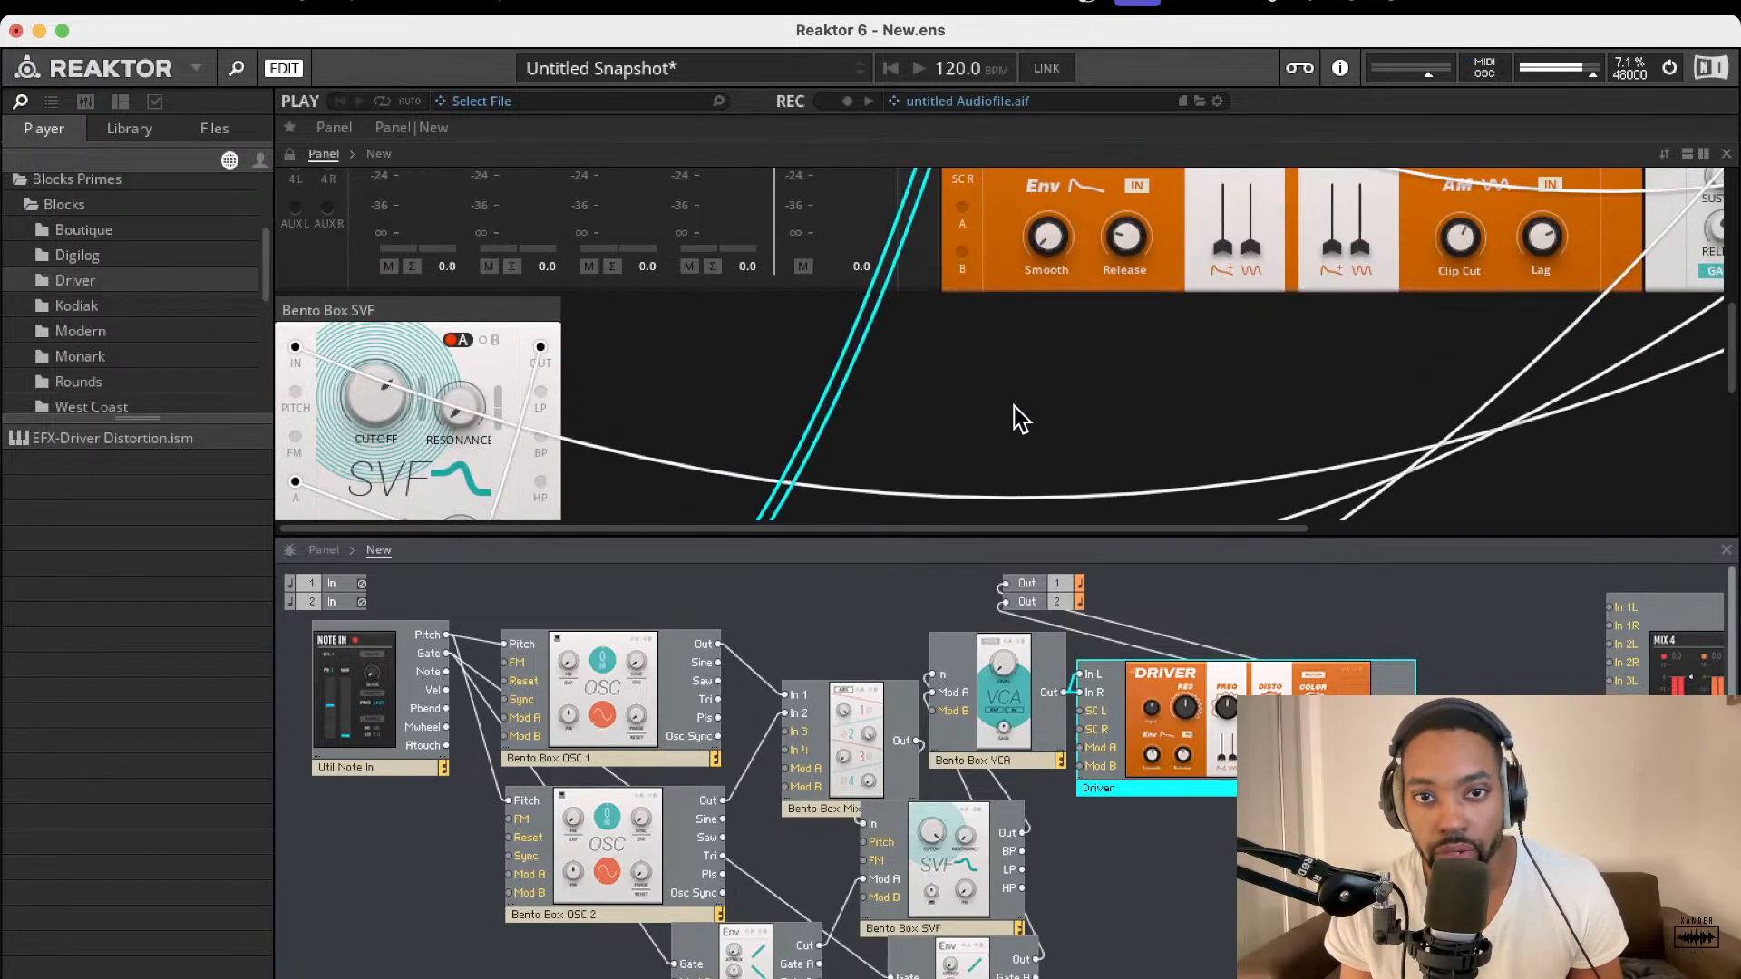
{"action": "scroll", "coordinate": [868, 401], "scroll_direction": "up", "scroll_amount": 3}
{"action": "scroll", "coordinate": [871, 409], "scroll_direction": "up", "scroll_amount": 1}
{"action": "left_click_drag", "start_coordinate": [1130, 381], "coordinate": [1122, 227]}
{"action": "left_click_drag", "start_coordinate": [1139, 390], "coordinate": [1152, 246]}
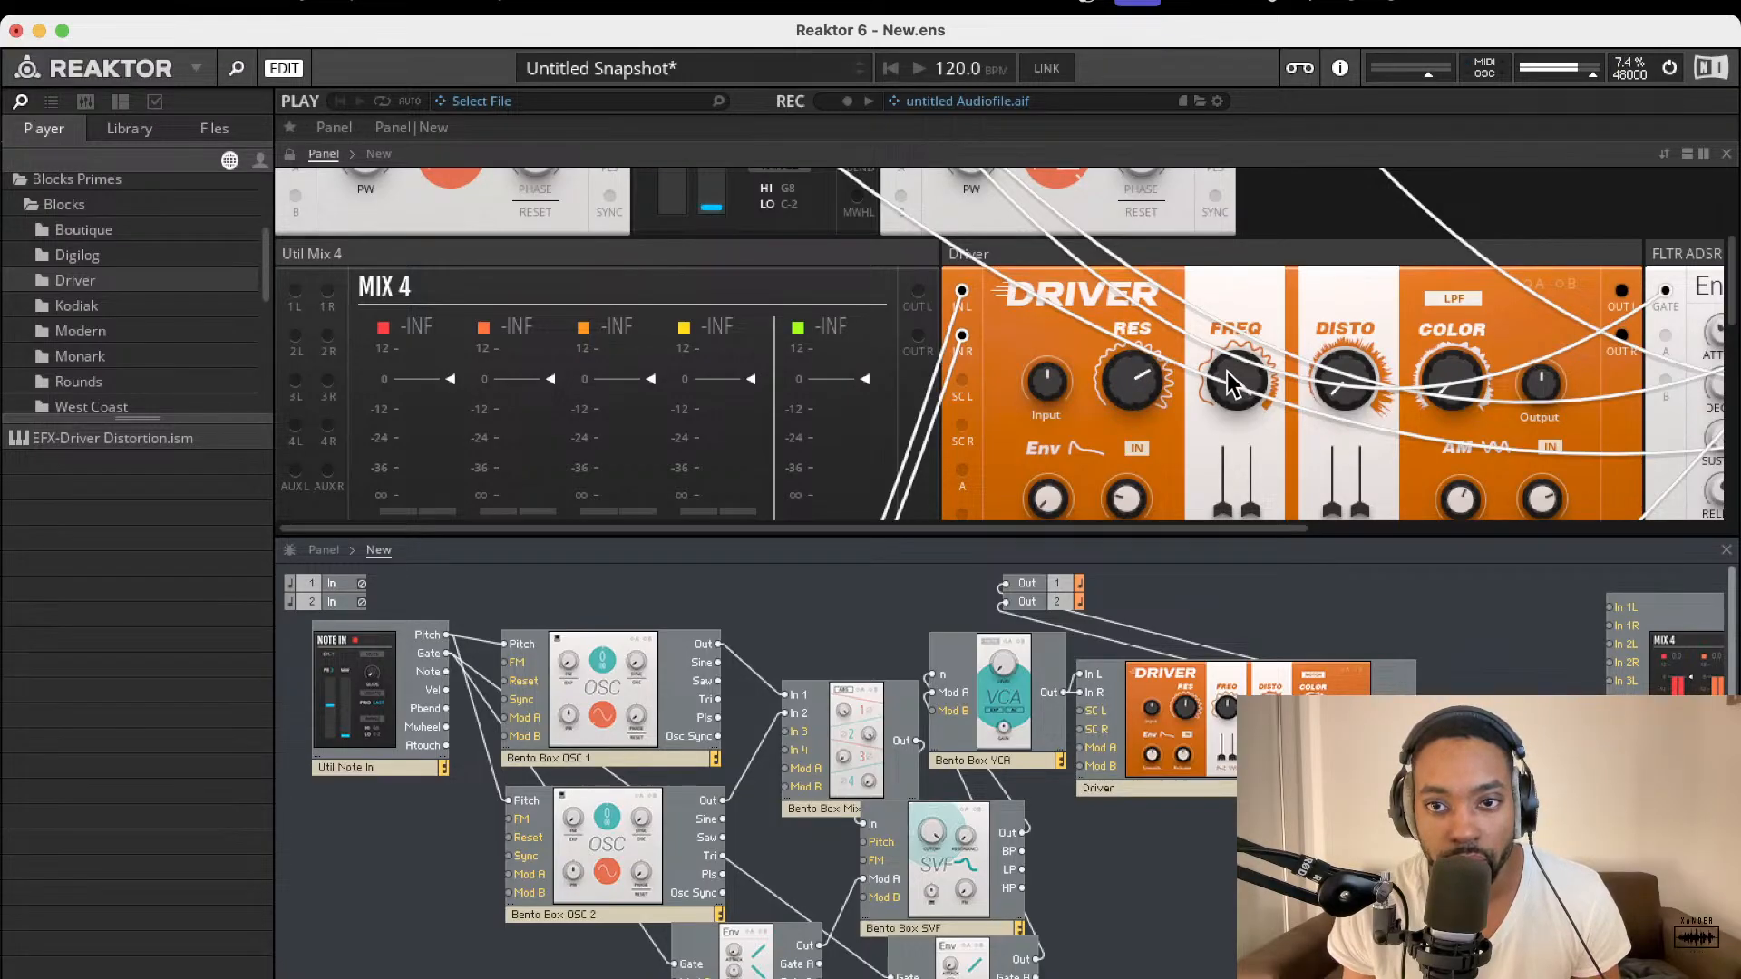
{"action": "left_click_drag", "start_coordinate": [1238, 385], "coordinate": [1247, 503]}
Step: Raise both Driver FREQ modulation sliders slightly and the DISTO envelope slider to about halfway, keeping the DISTO AM slider at minimum
{"action": "scroll", "coordinate": [1242, 494], "scroll_direction": "down", "scroll_amount": 2}
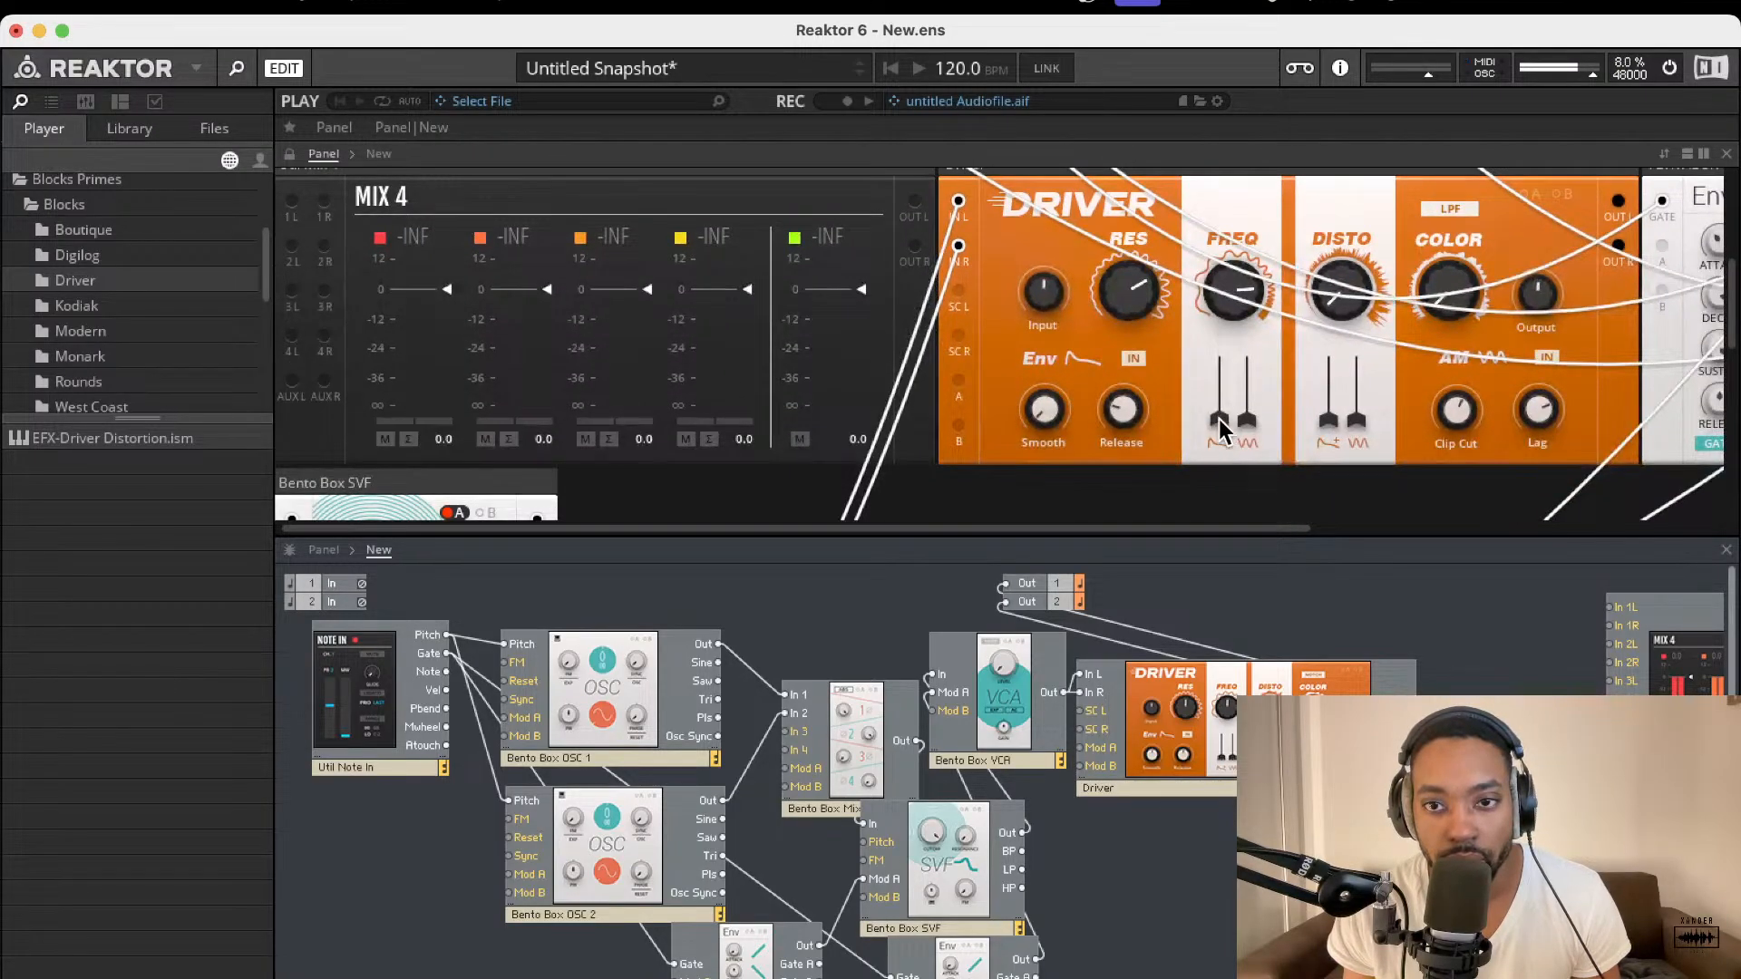
{"action": "left_click_drag", "start_coordinate": [1218, 420], "coordinate": [1226, 337]}
{"action": "left_click_drag", "start_coordinate": [1246, 423], "coordinate": [1278, 283]}
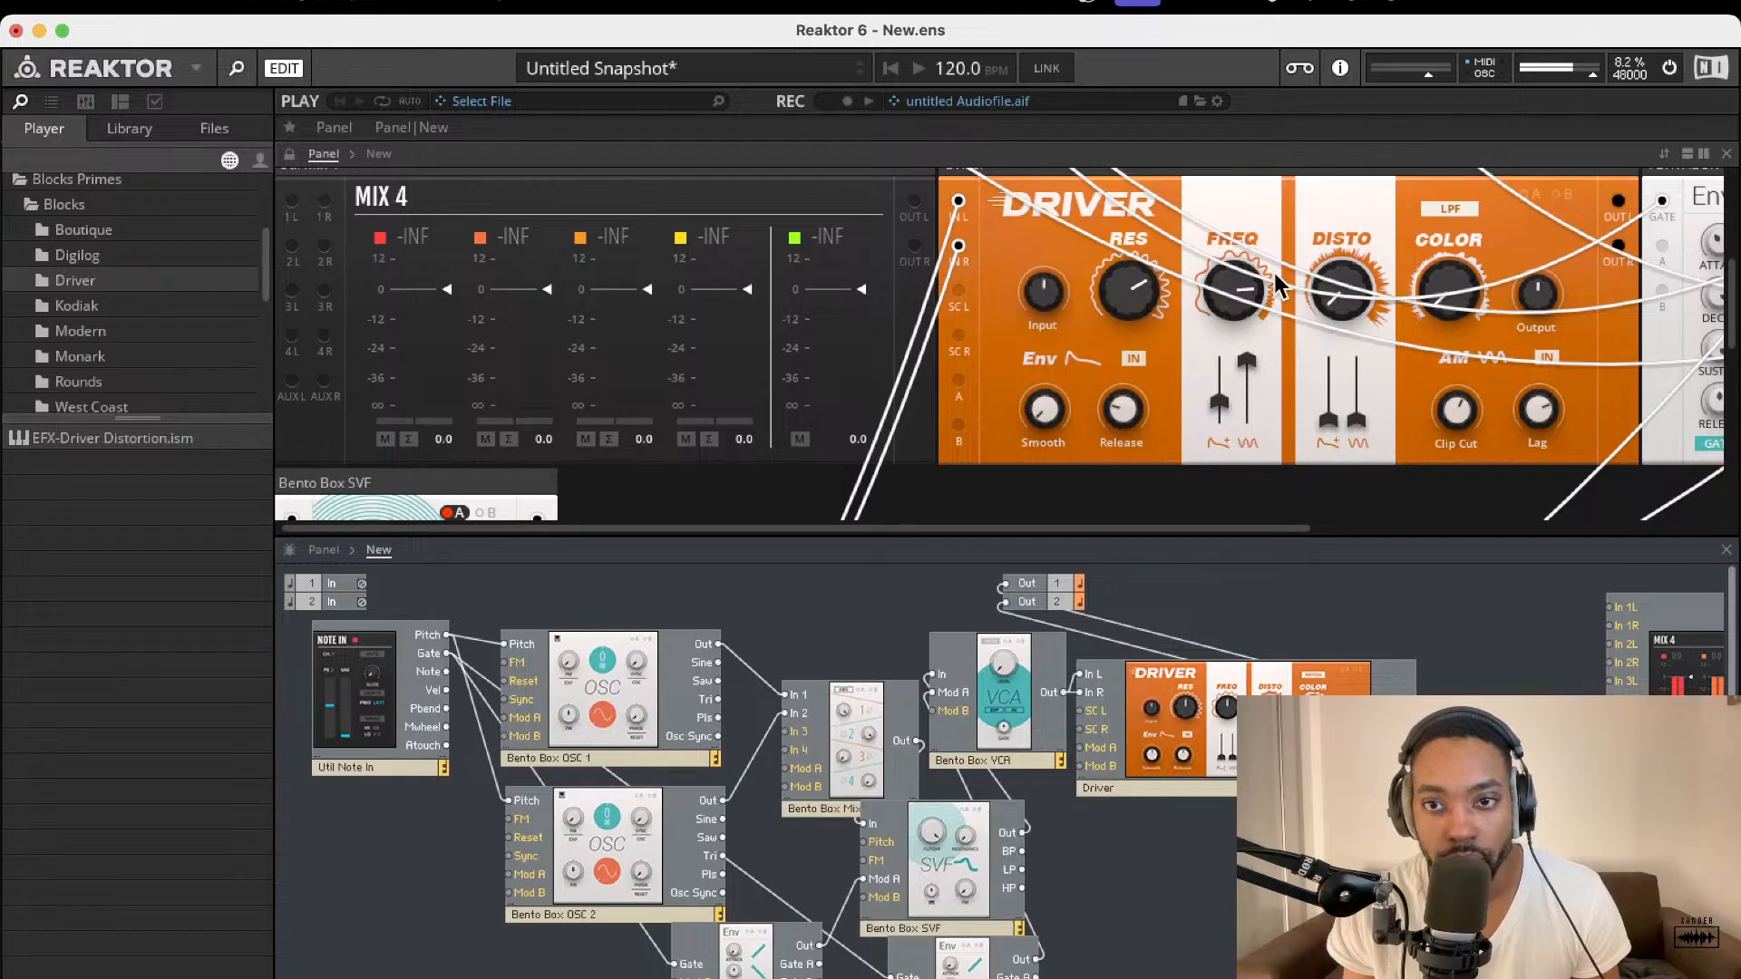
{"action": "left_click_drag", "start_coordinate": [1327, 419], "coordinate": [1358, 392]}
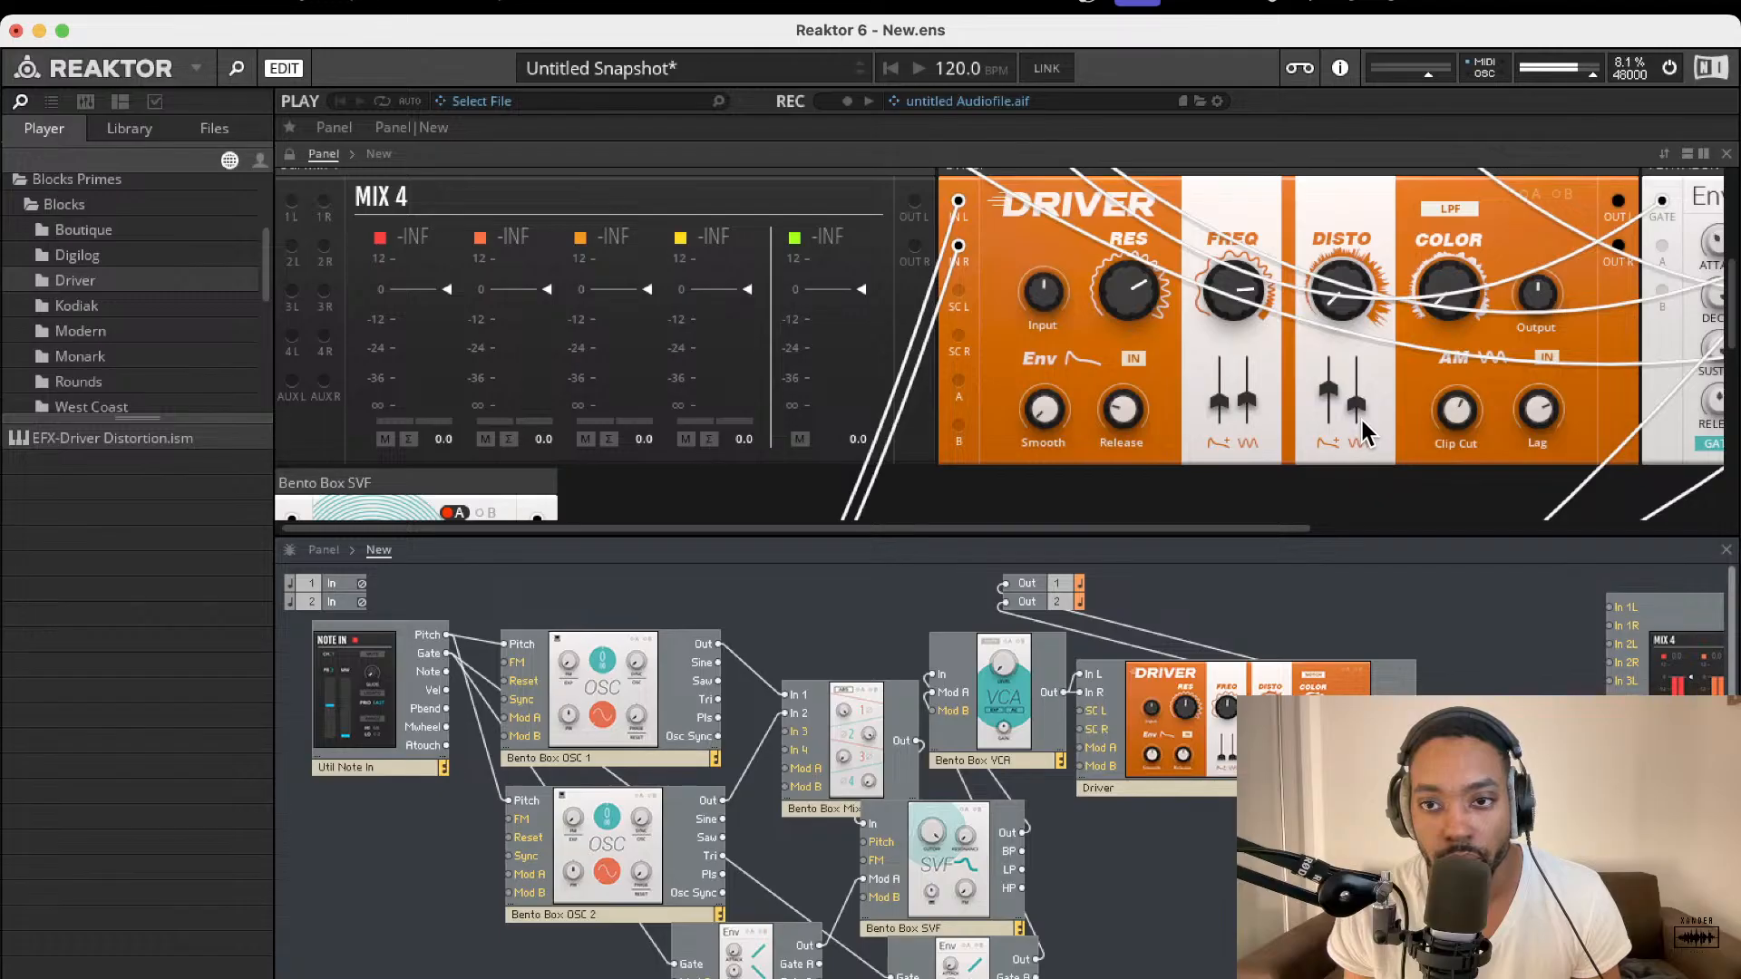
{"action": "left_click_drag", "start_coordinate": [1362, 410], "coordinate": [1357, 477]}
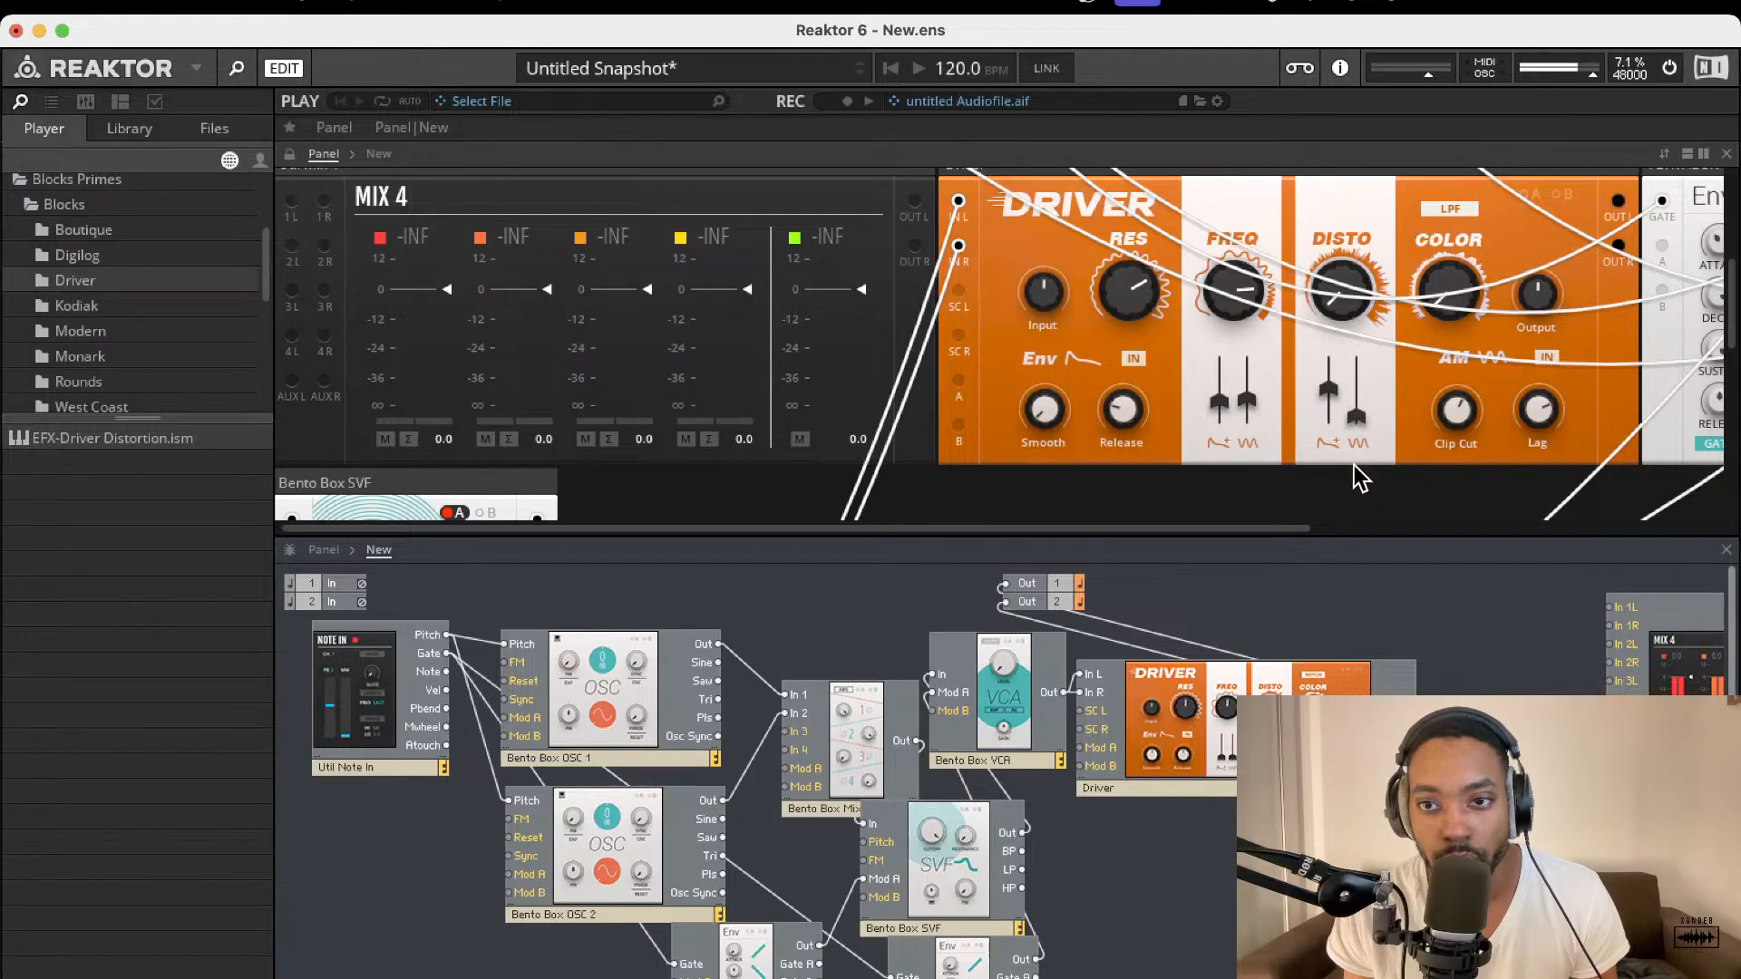
Step: Try Driver DISTO amounts of 26 up to 100 while lowering the master output level
{"action": "mouse_move", "coordinate": [1347, 288]}
{"action": "left_mouse_down"}
{"action": "mouse_move", "coordinate": [1303, 330]}
{"action": "mouse_move", "coordinate": [1324, 280]}
{"action": "left_mouse_up"}
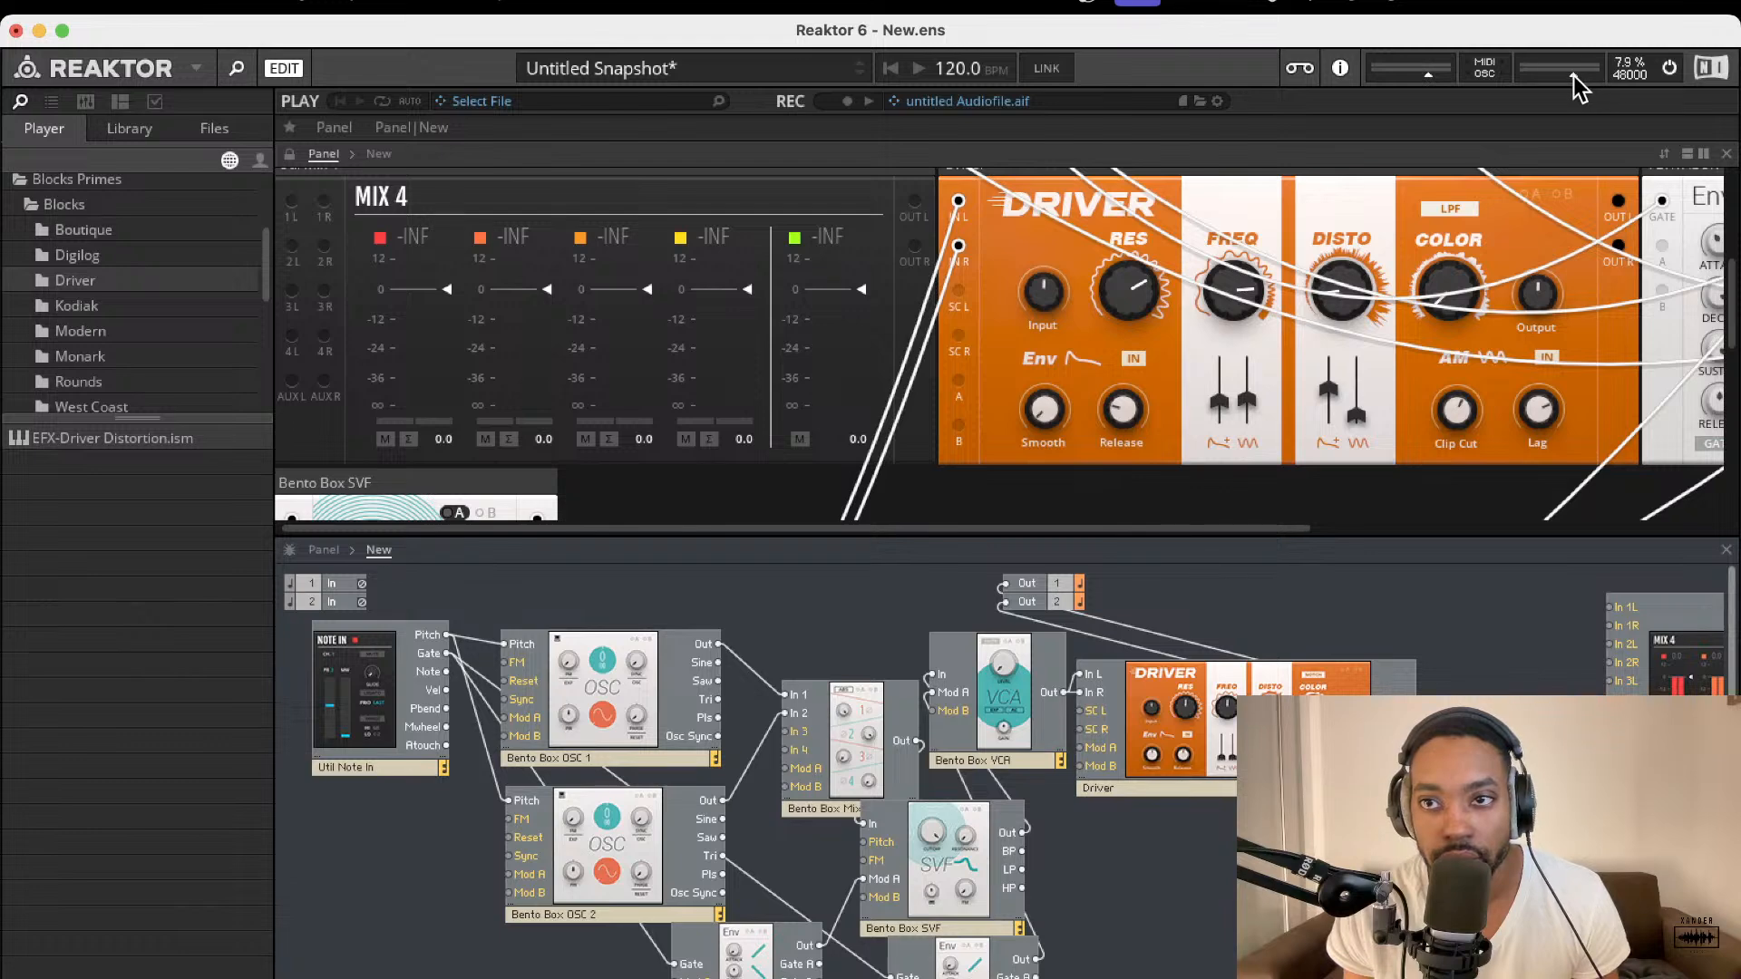
{"action": "mouse_move", "coordinate": [1360, 263]}
{"action": "left_mouse_down"}
{"action": "mouse_move", "coordinate": [1337, 318]}
{"action": "mouse_move", "coordinate": [1331, 245]}
{"action": "left_mouse_up"}
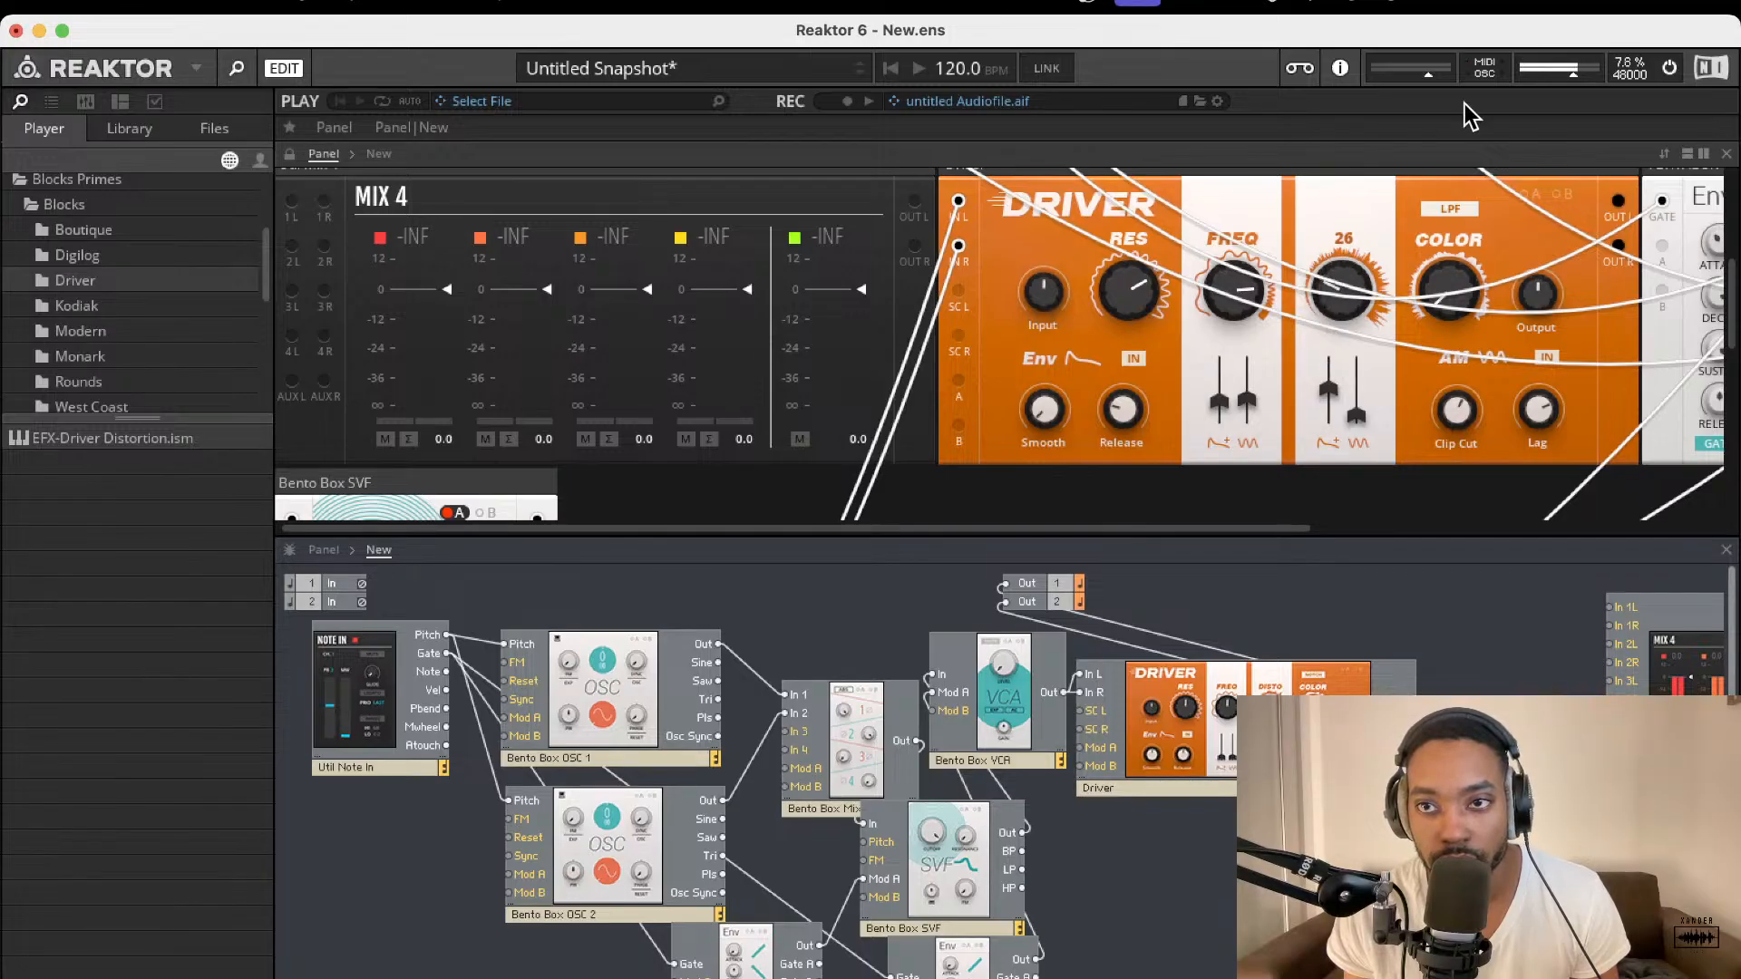
{"action": "left_click_drag", "start_coordinate": [1575, 76], "coordinate": [1553, 72]}
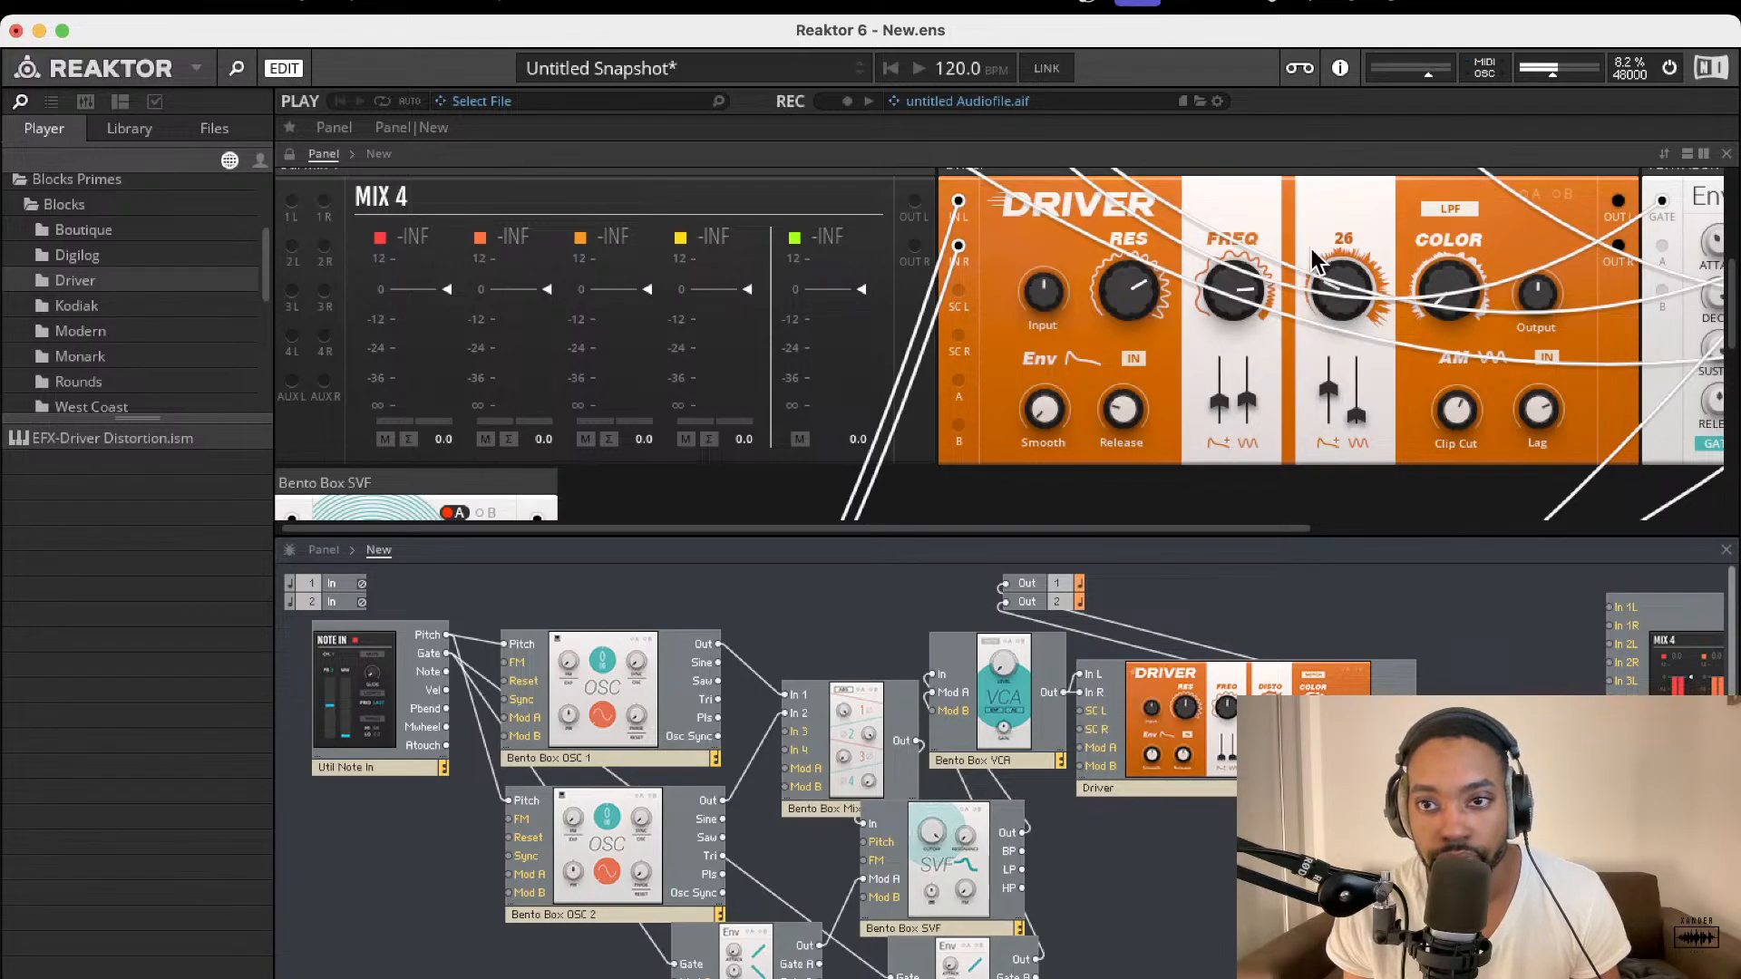
{"action": "left_click_drag", "start_coordinate": [1317, 264], "coordinate": [1355, 163]}
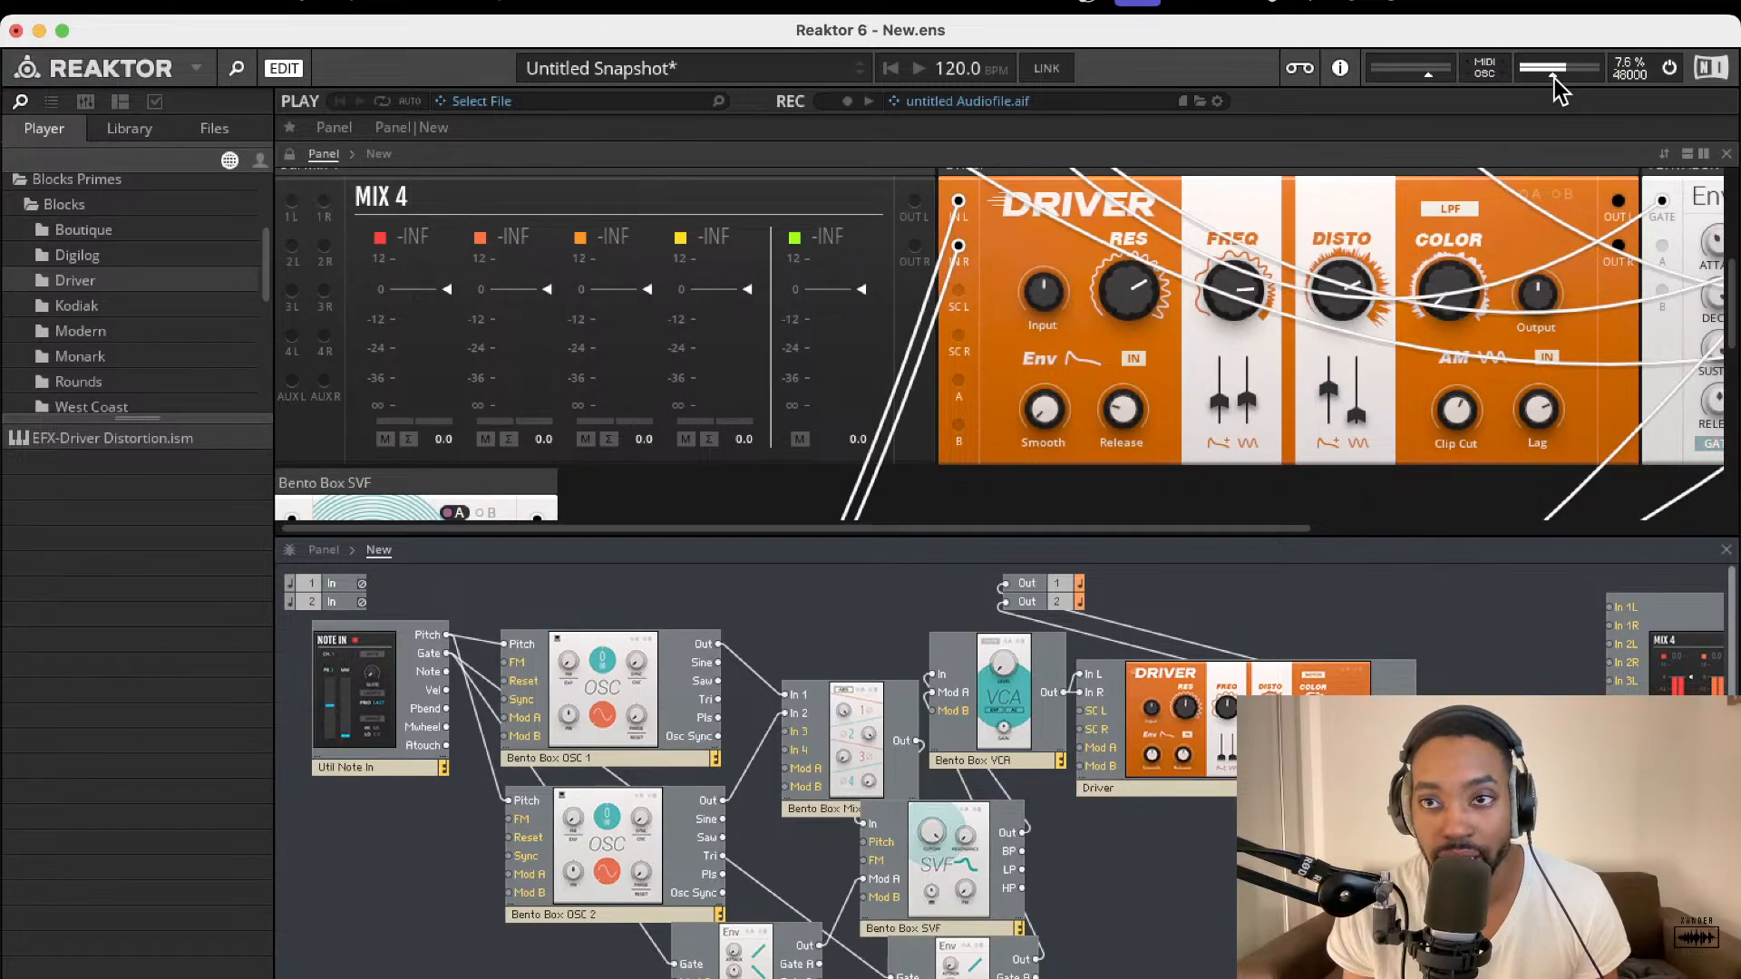
{"action": "left_click_drag", "start_coordinate": [1554, 78], "coordinate": [1538, 80]}
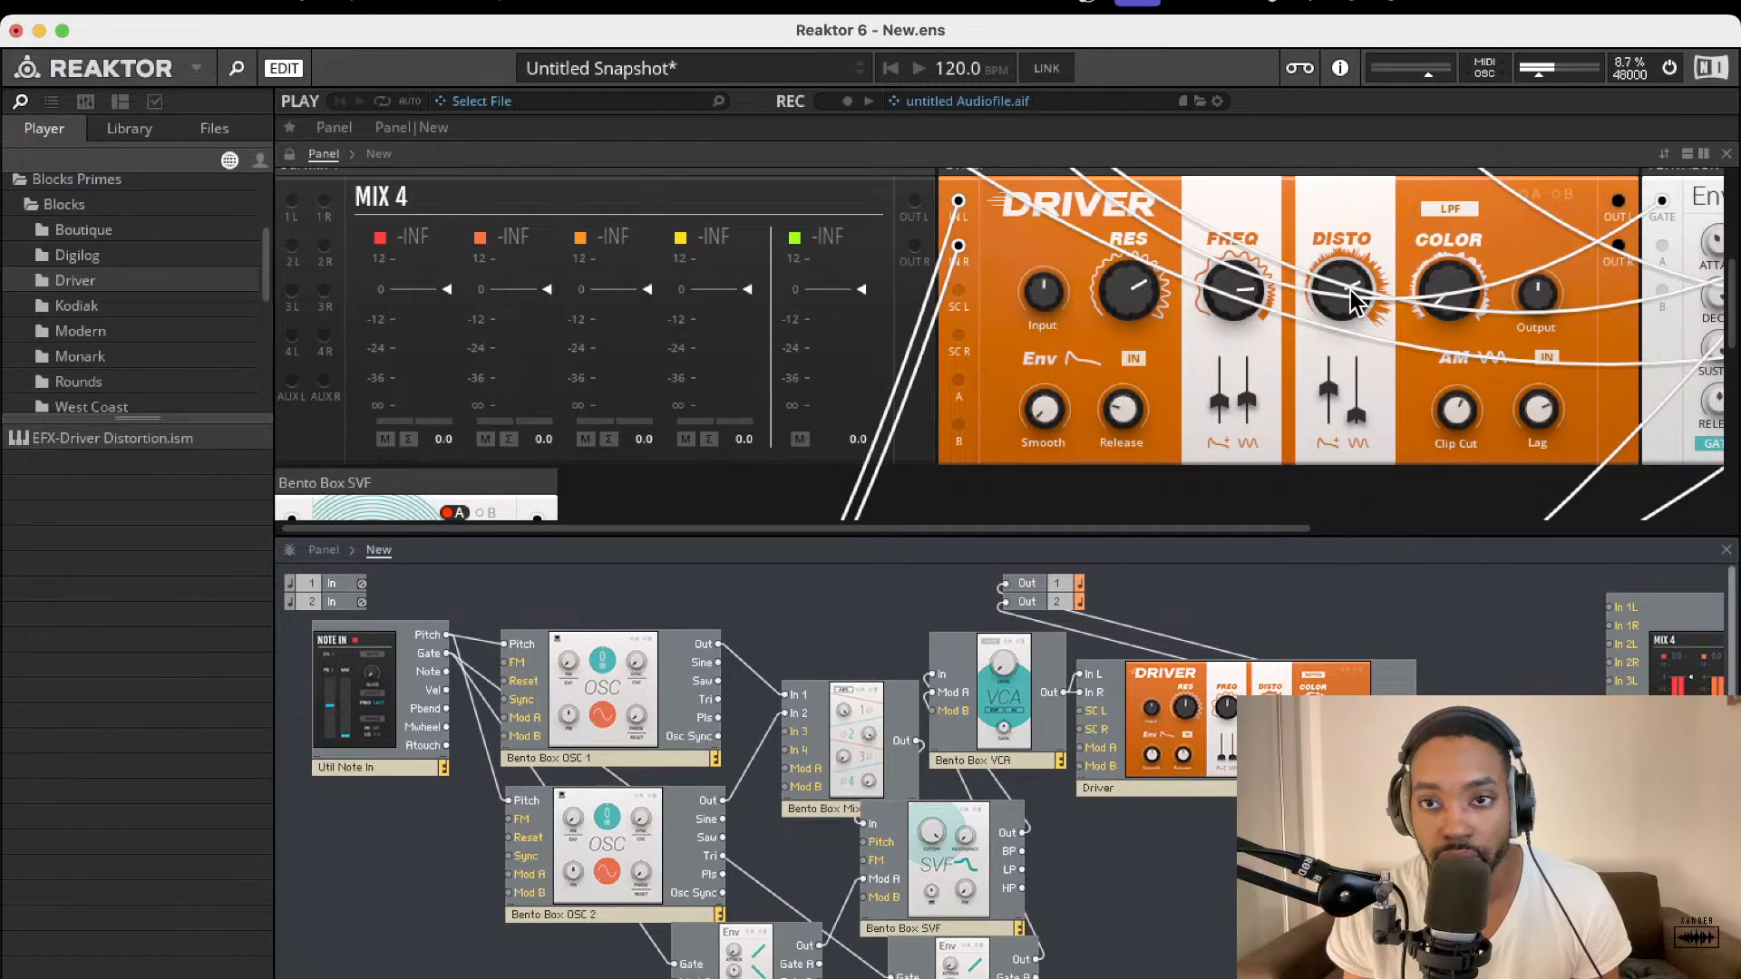
{"action": "left_click_drag", "start_coordinate": [1353, 299], "coordinate": [1349, 195]}
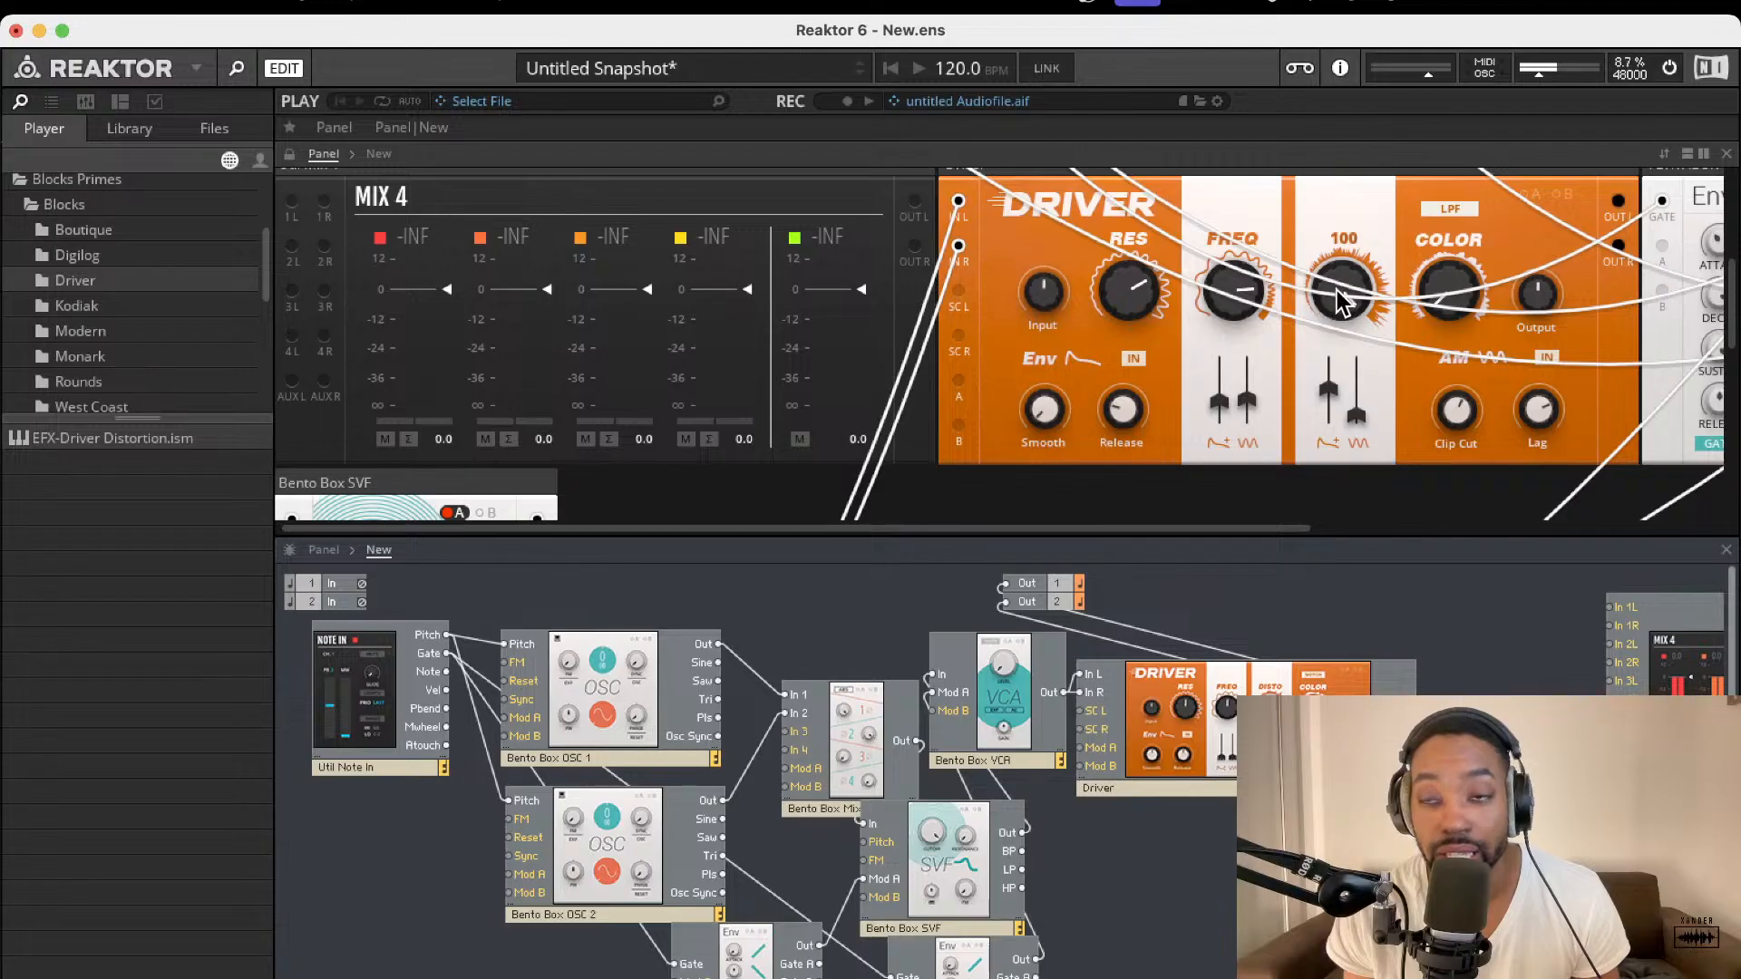
Step: Turn Driver's DISTO down to minimum, raise the master output level, and set COLOR to about the middle and FREQ to 3.26 kHz
{"action": "left_click_drag", "start_coordinate": [1339, 299], "coordinate": [1336, 541]}
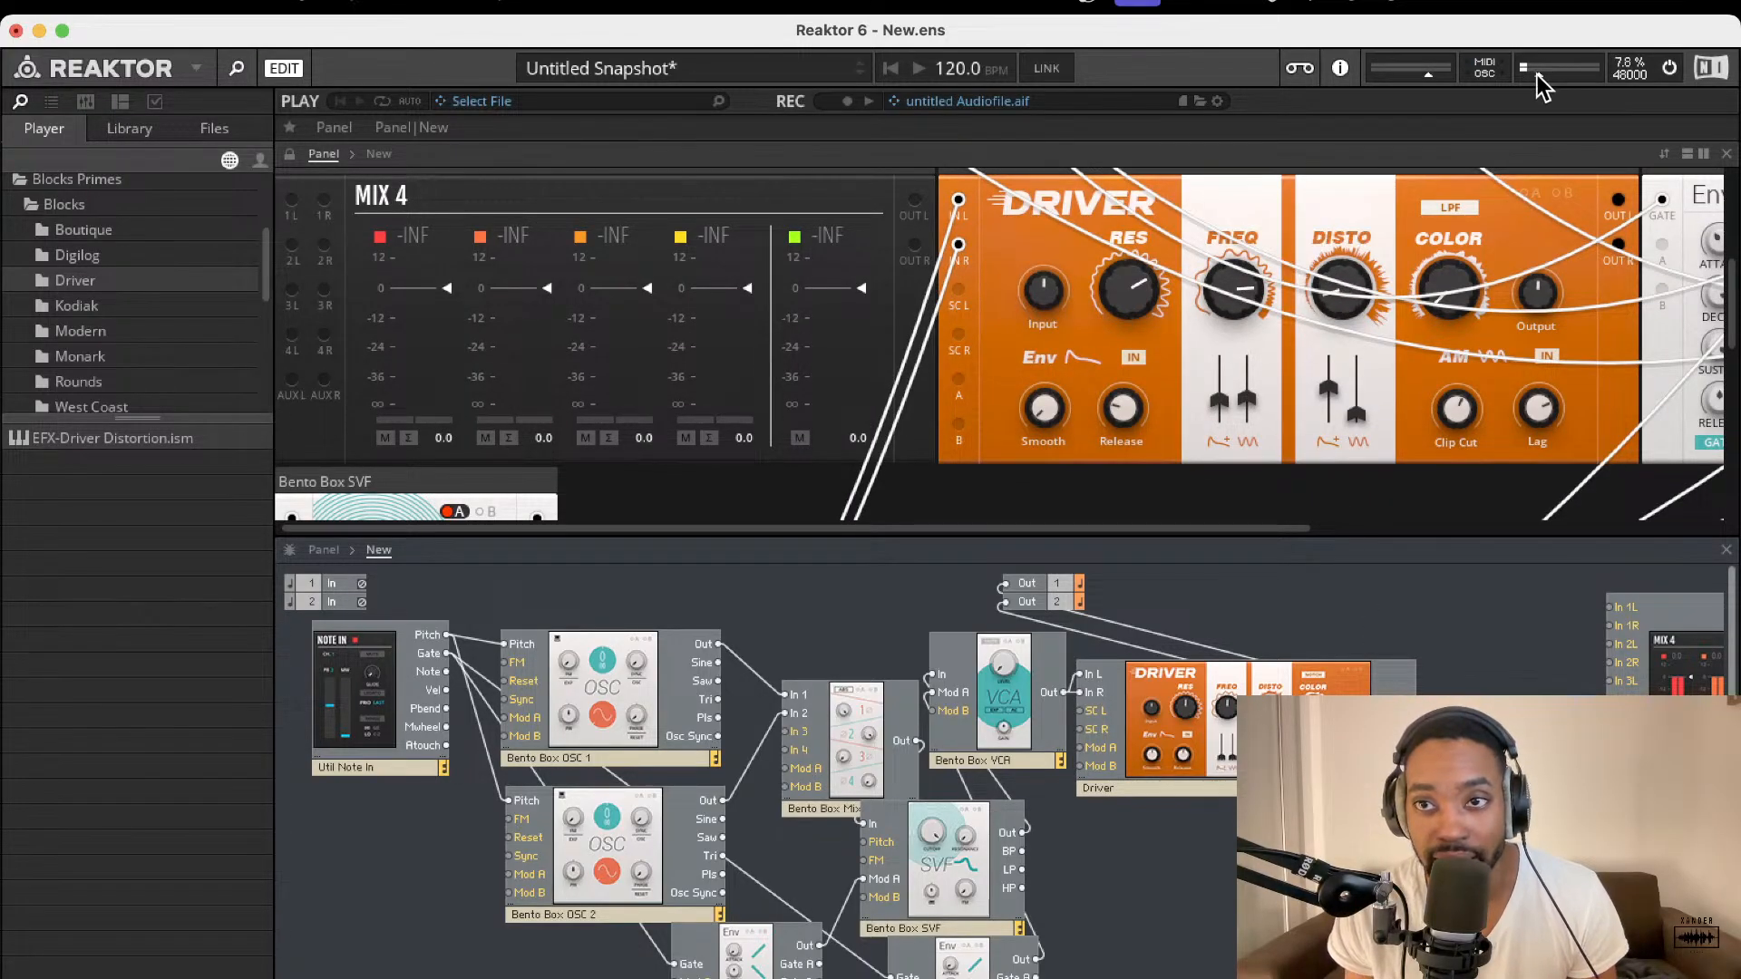
{"action": "left_click_drag", "start_coordinate": [1538, 76], "coordinate": [1570, 67]}
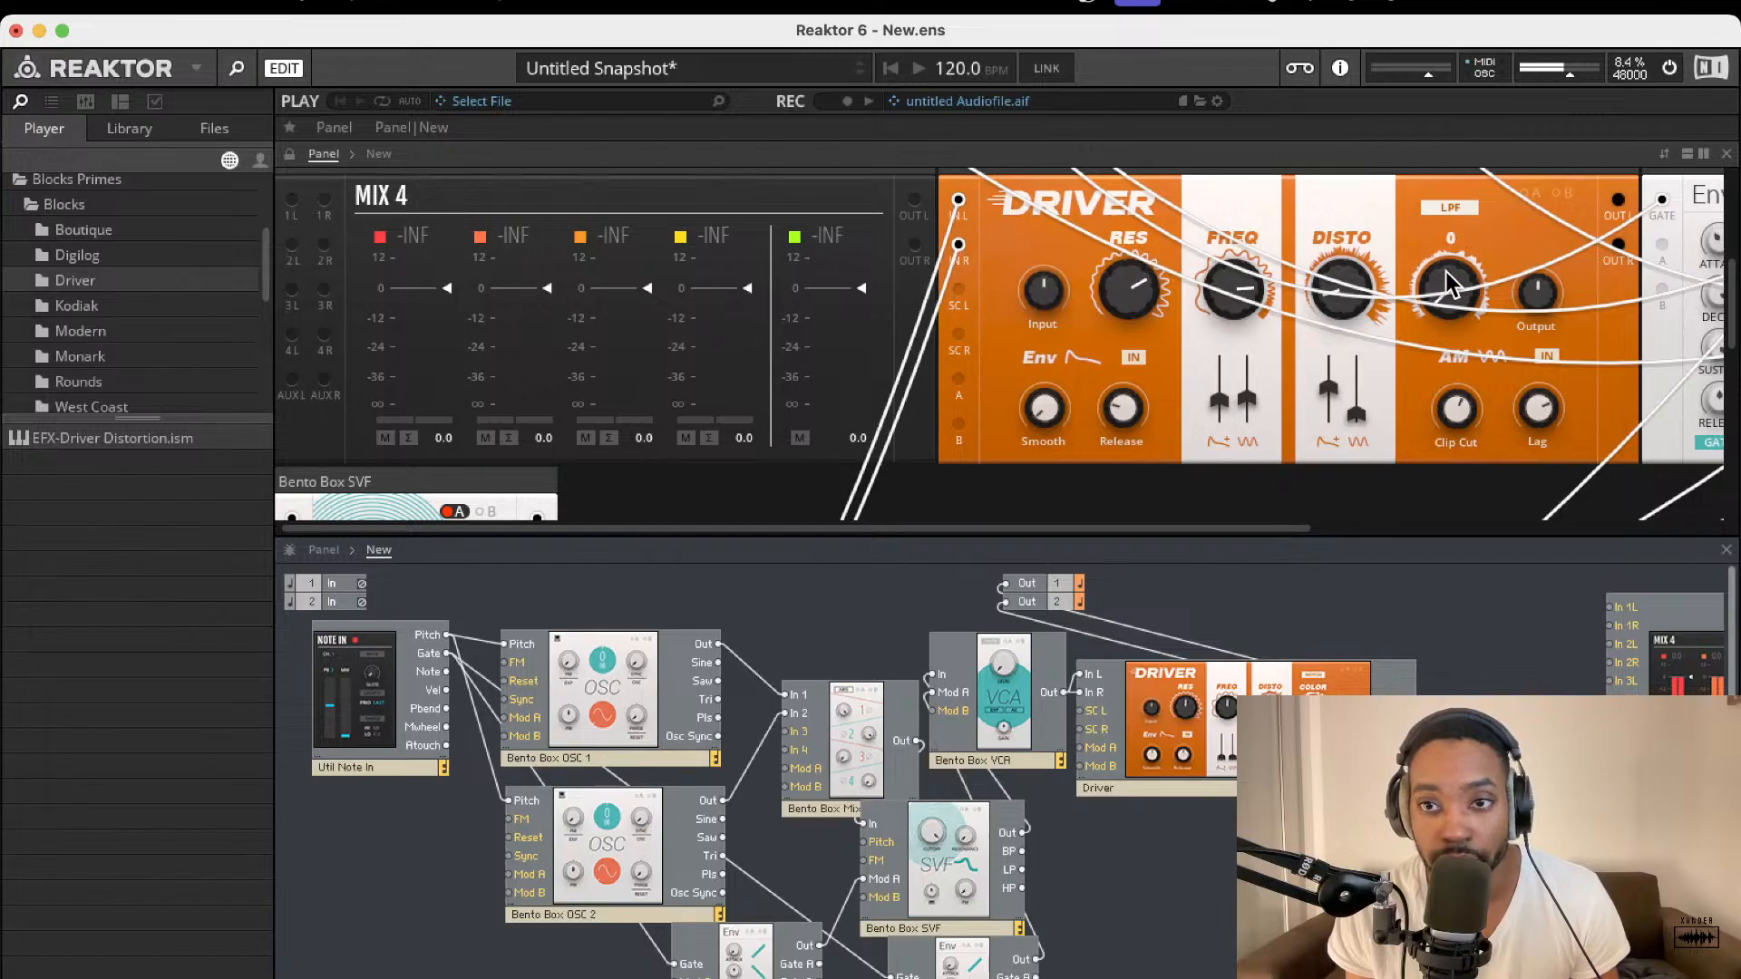
{"action": "left_click_drag", "start_coordinate": [1437, 299], "coordinate": [1576, 73]}
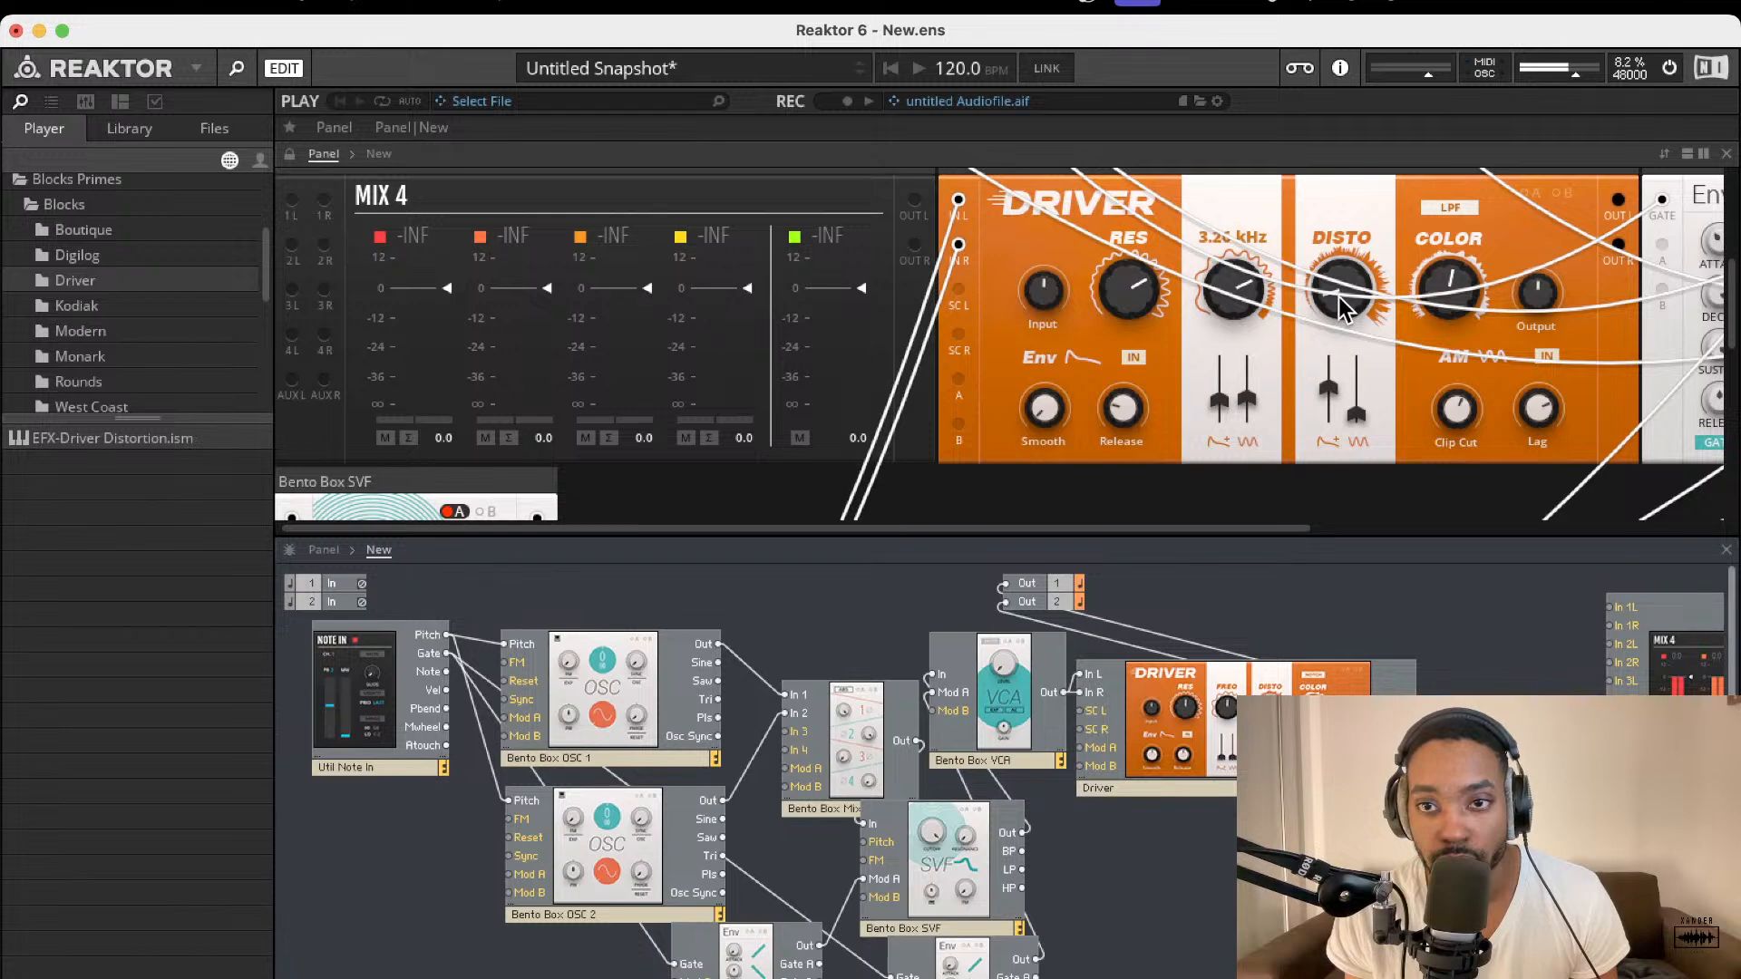
{"action": "left_click_drag", "start_coordinate": [1340, 299], "coordinate": [1353, 426]}
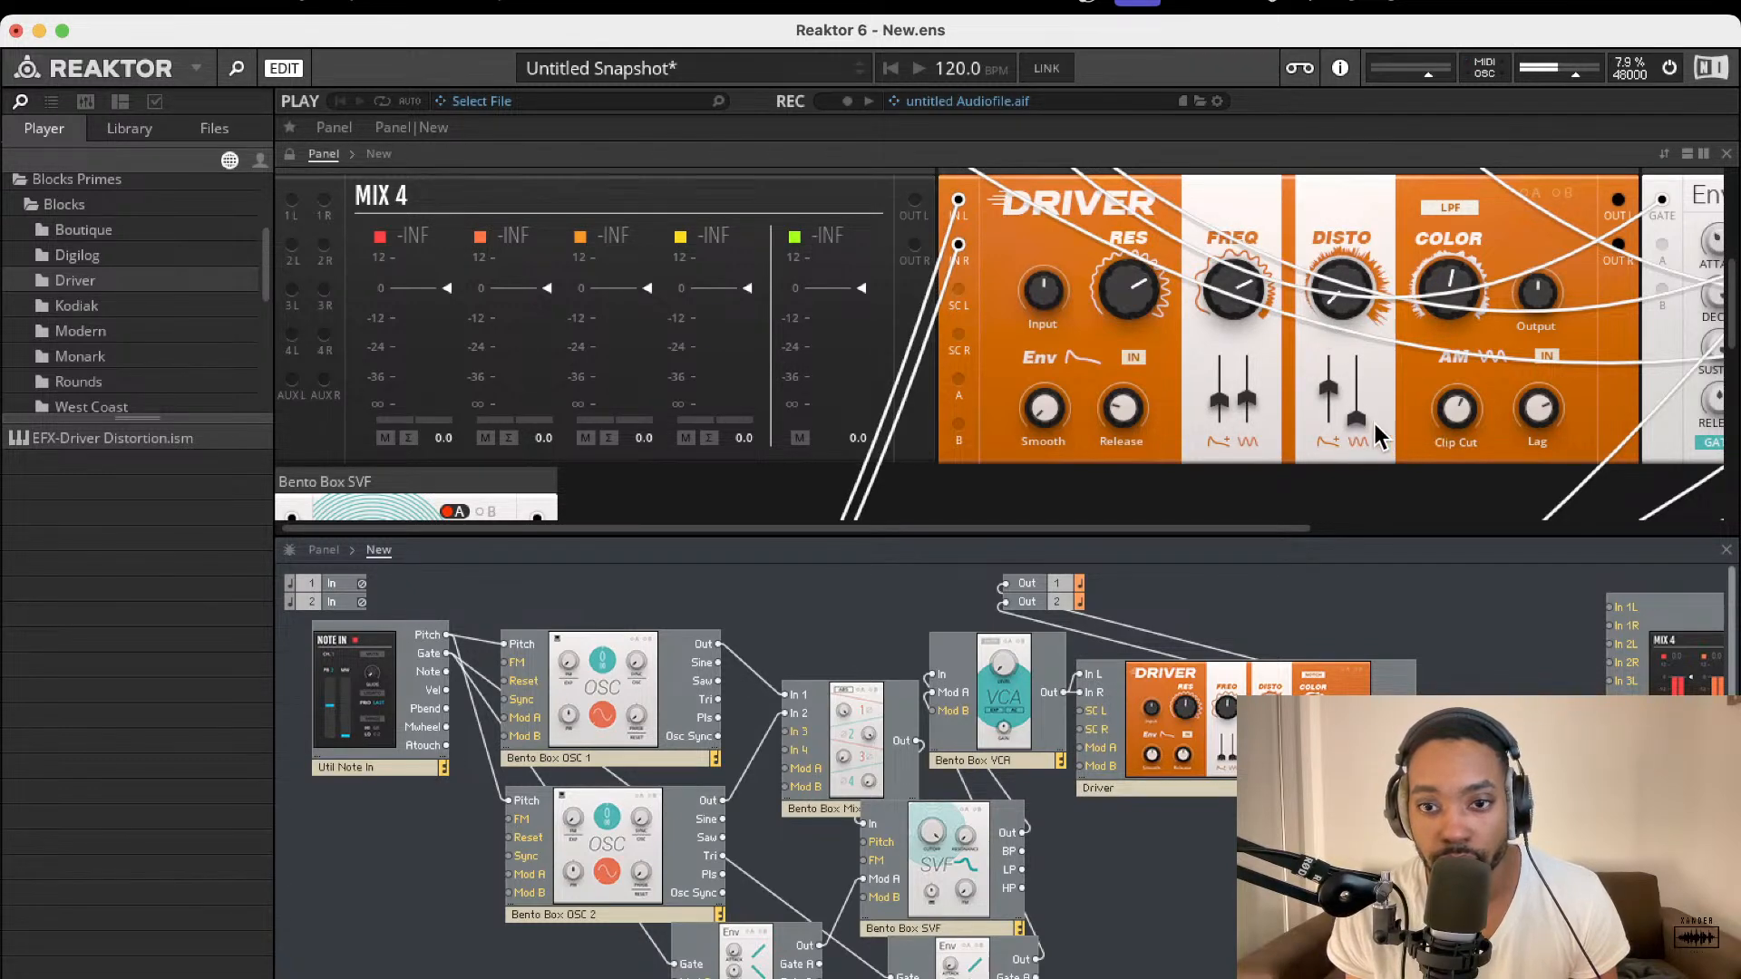
Step: Try a higher LEVEL on the Bento Box VCA panel
{"action": "scroll", "coordinate": [758, 375], "scroll_direction": "down", "scroll_amount": 10}
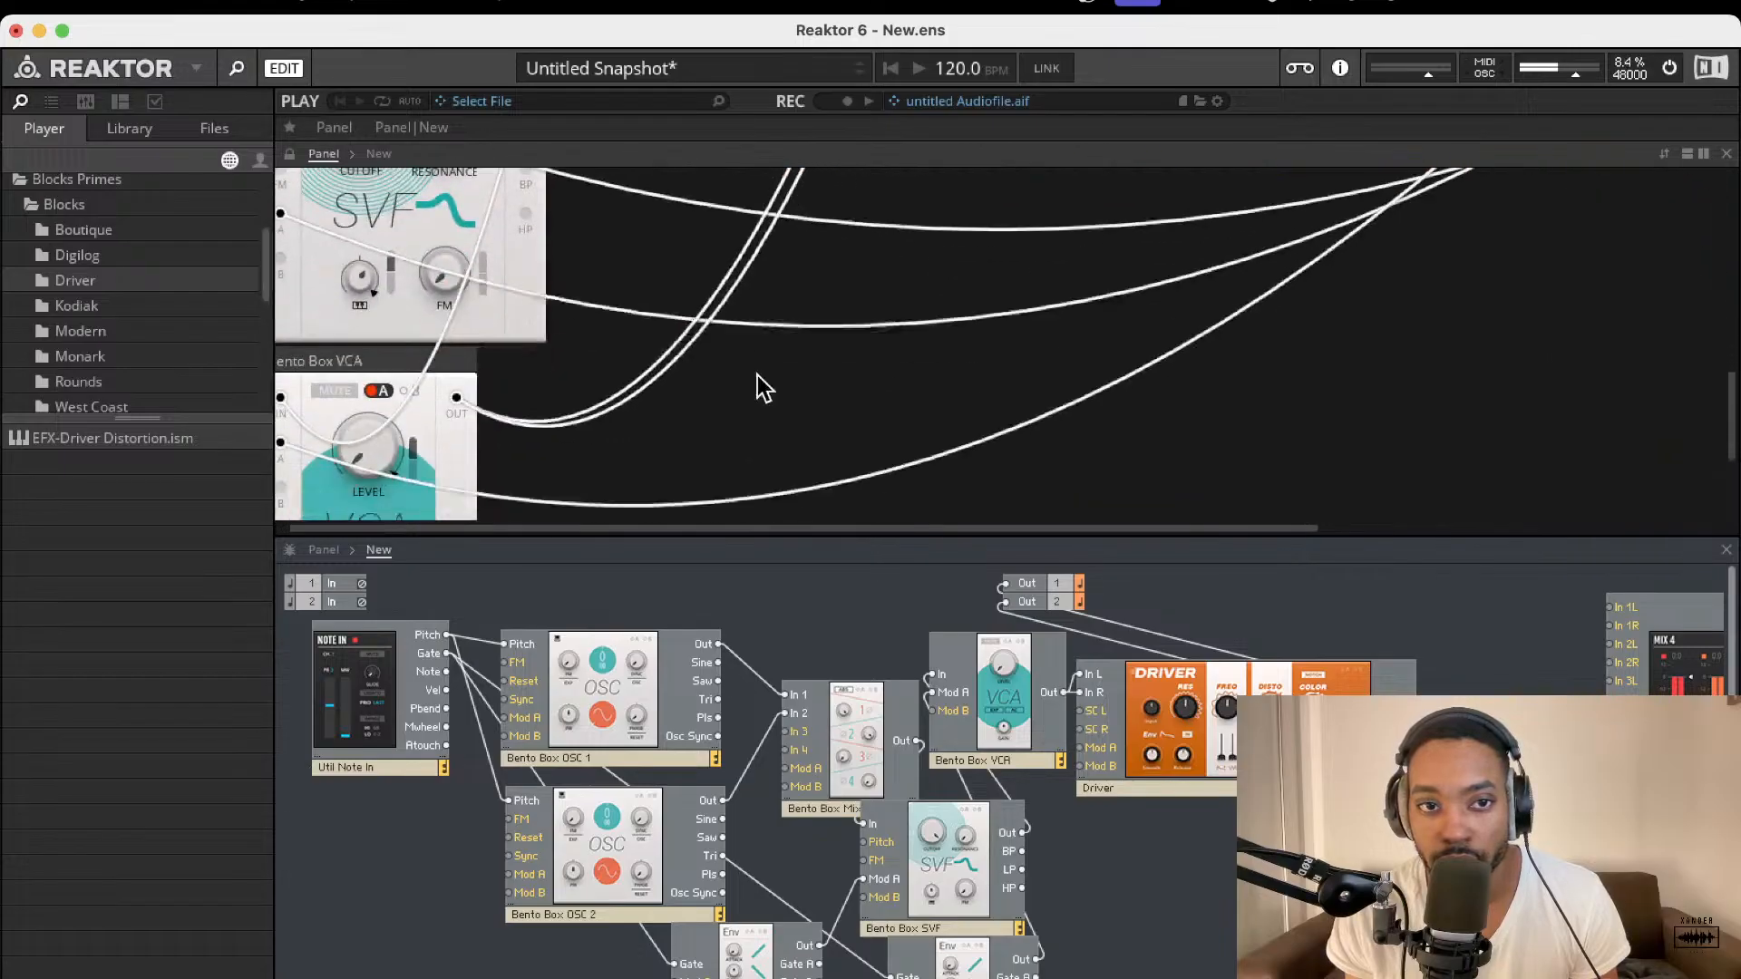
{"action": "left_click_drag", "start_coordinate": [373, 412], "coordinate": [372, 277]}
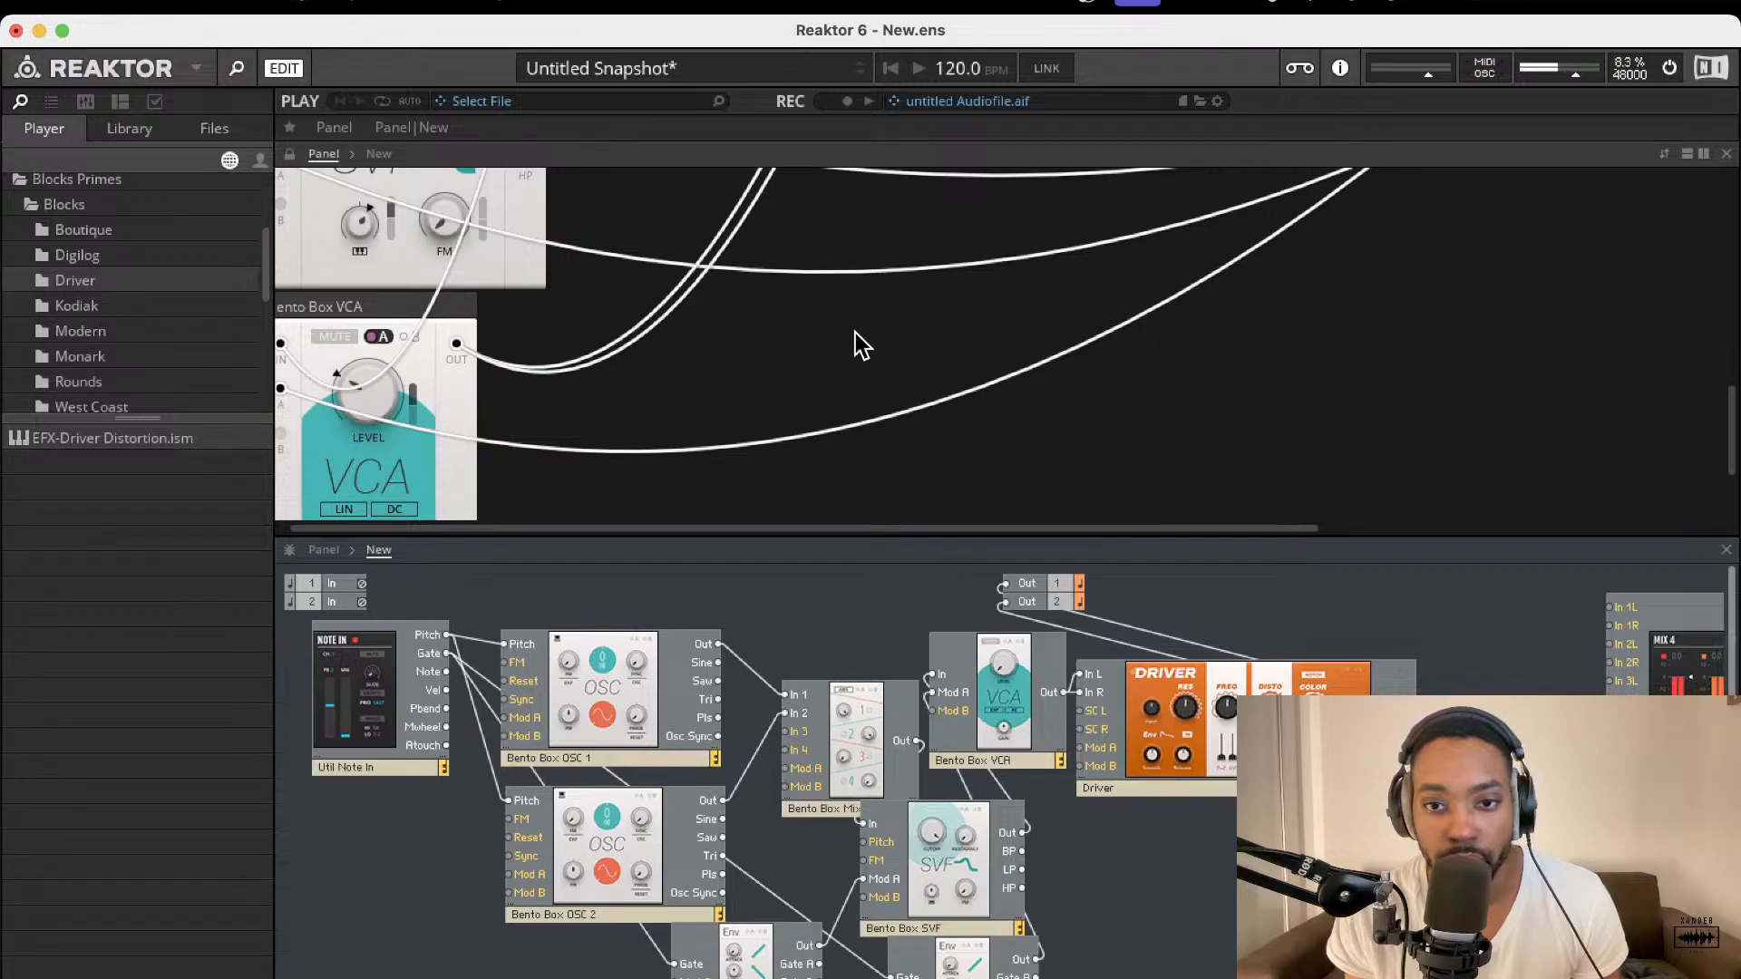
{"action": "scroll", "coordinate": [856, 333], "scroll_direction": "up", "scroll_amount": 3}
{"action": "scroll", "coordinate": [871, 379], "scroll_direction": "up", "scroll_amount": 3}
{"action": "scroll", "coordinate": [548, 444], "scroll_direction": "down", "scroll_amount": 5}
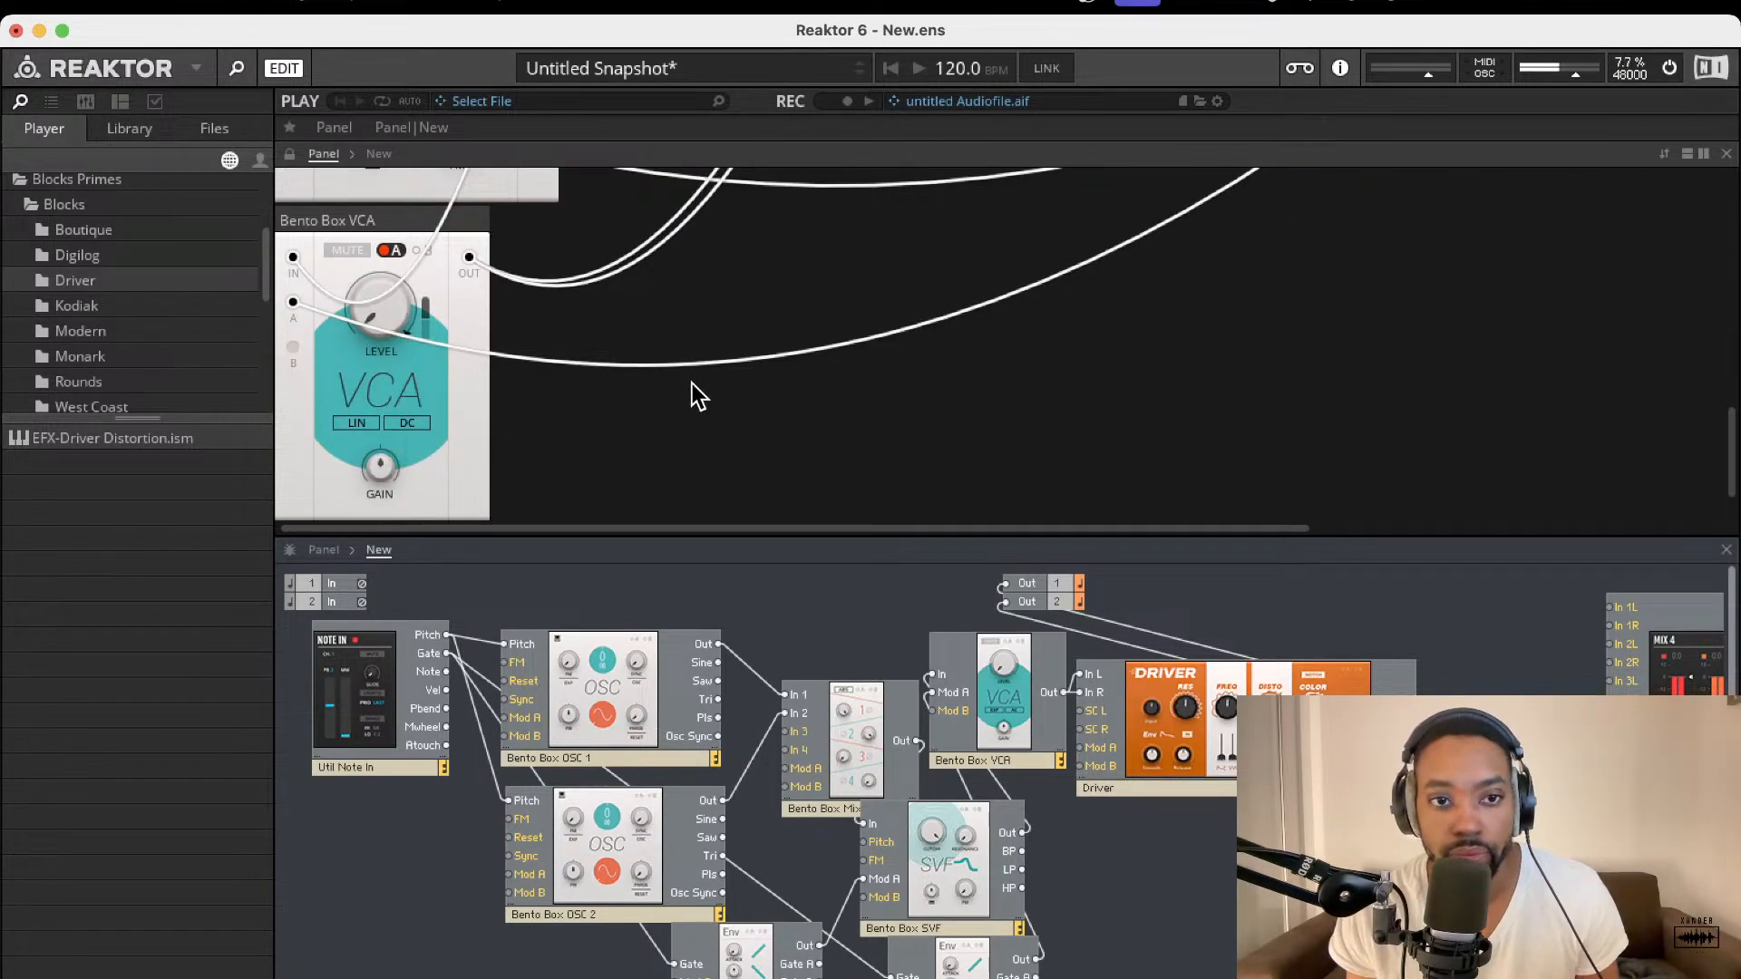
Step: Rearrange the panel's first row into the order Util Note In, Bento Box OSC 1, Bento Box OSC 2
{"action": "scroll", "coordinate": [1001, 296], "scroll_direction": "up", "scroll_amount": 2}
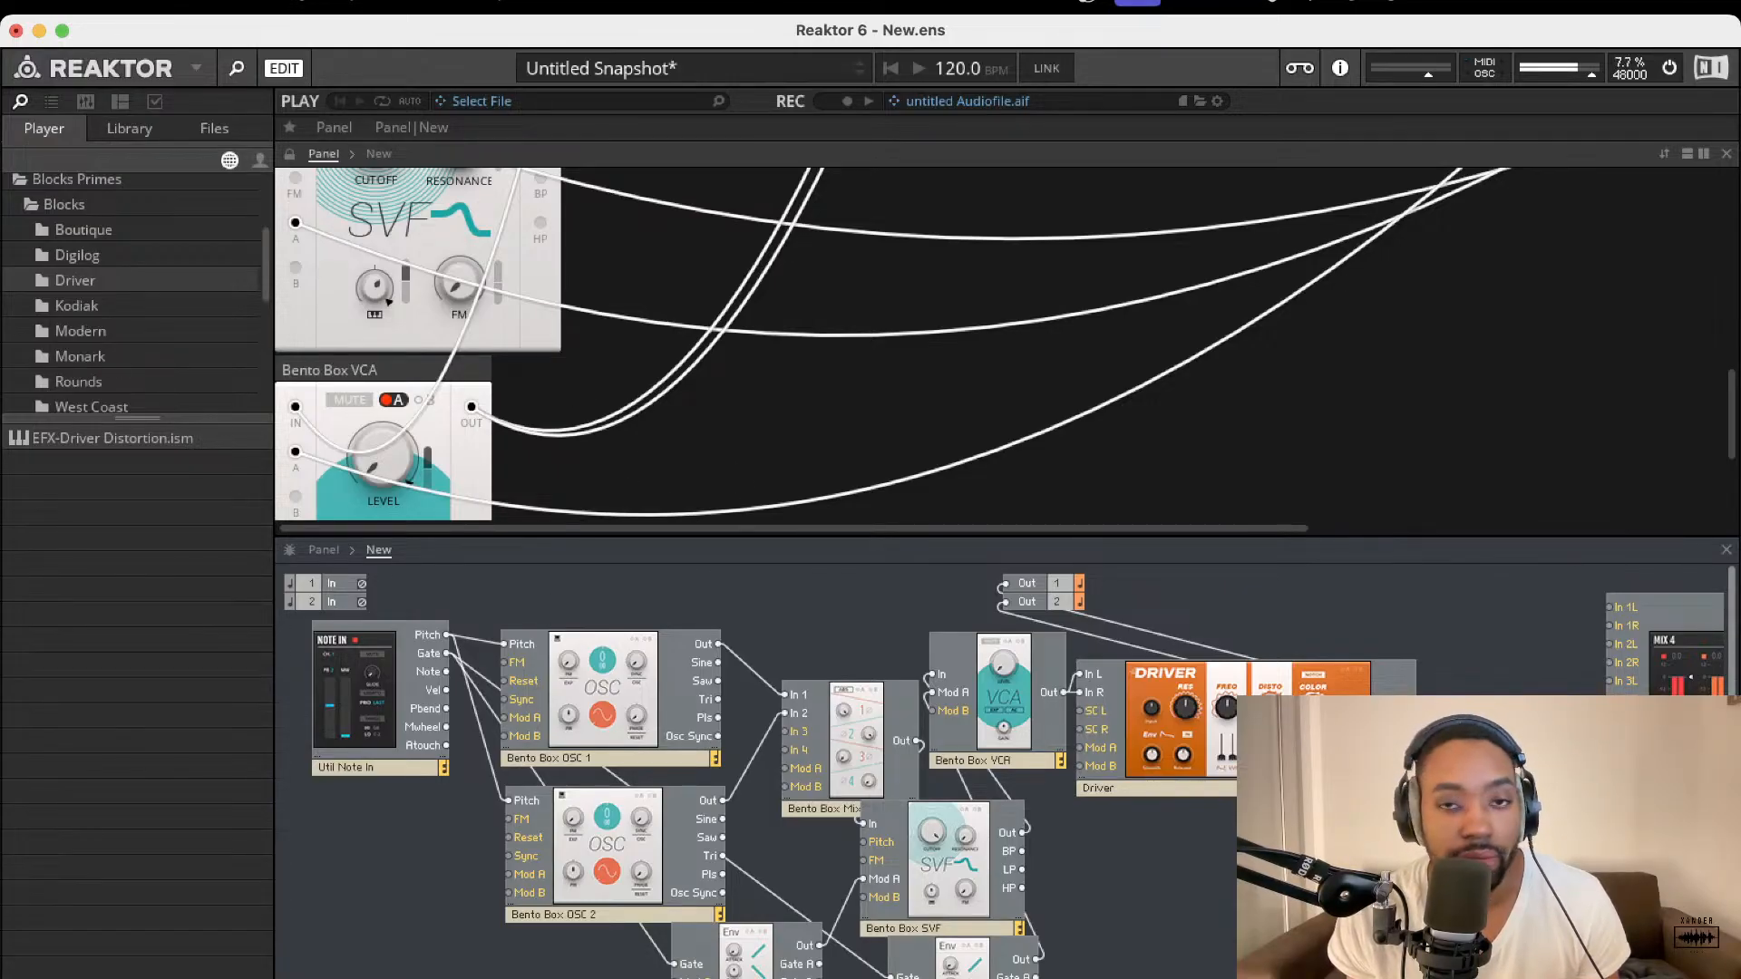
{"action": "mouse_move", "coordinate": [442, 184]}
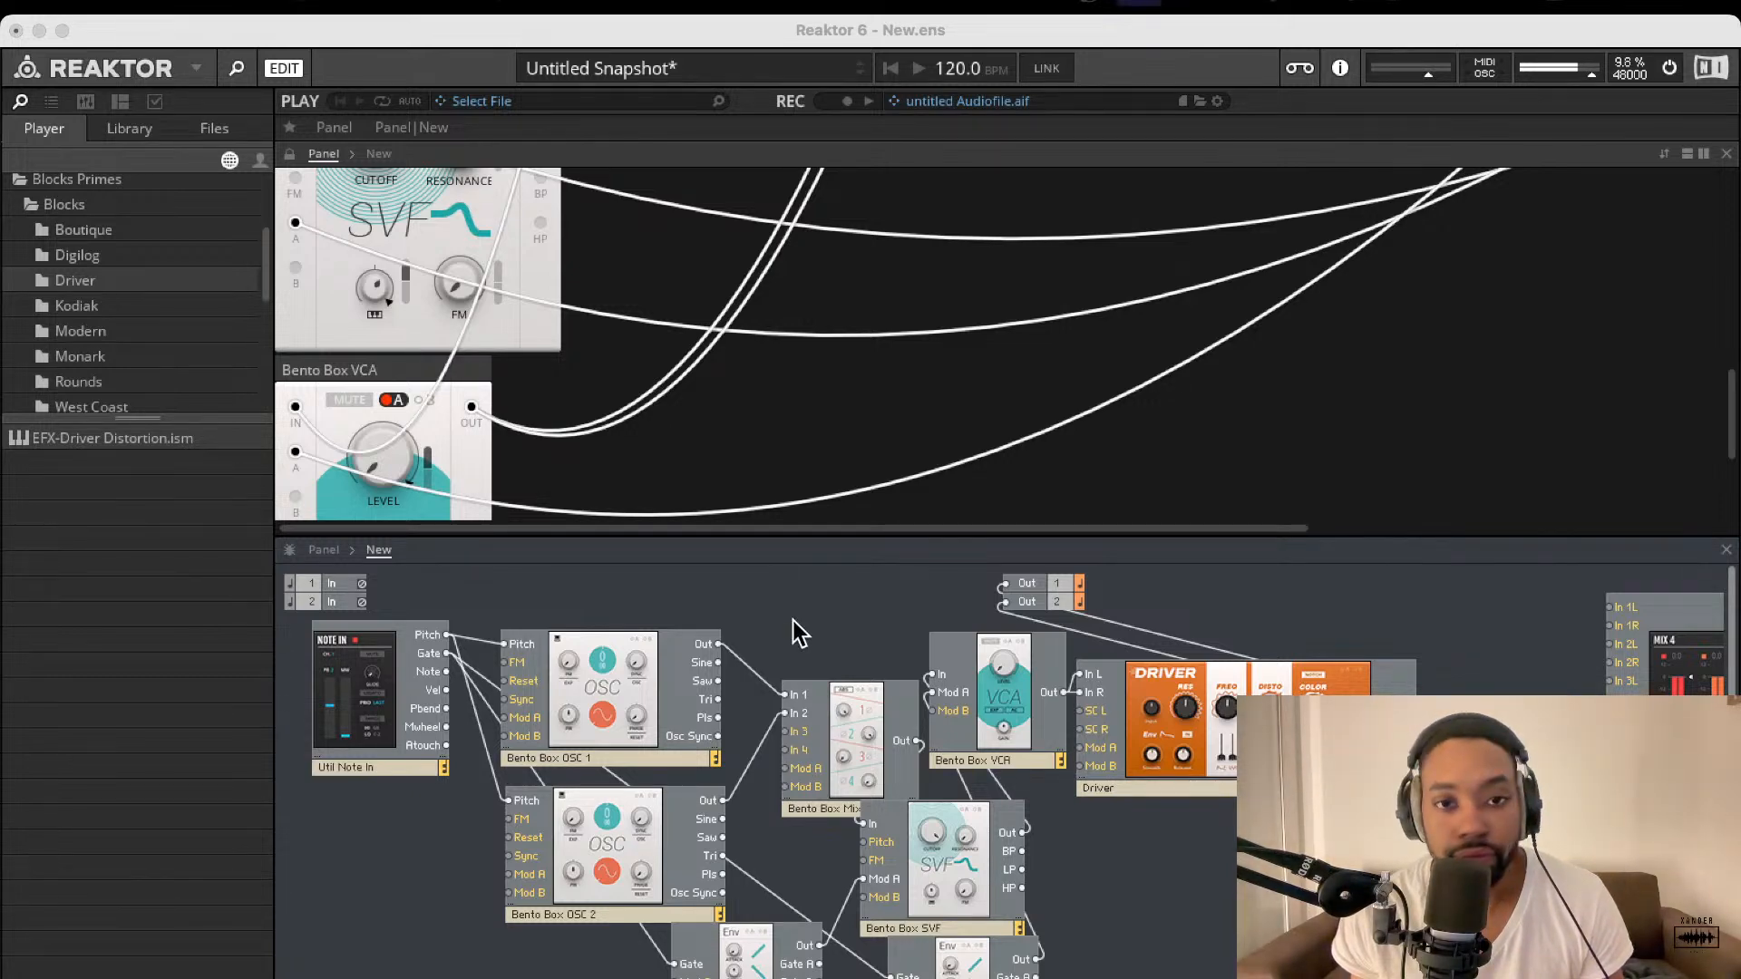
{"action": "scroll", "coordinate": [745, 434], "scroll_direction": "up", "scroll_amount": 10}
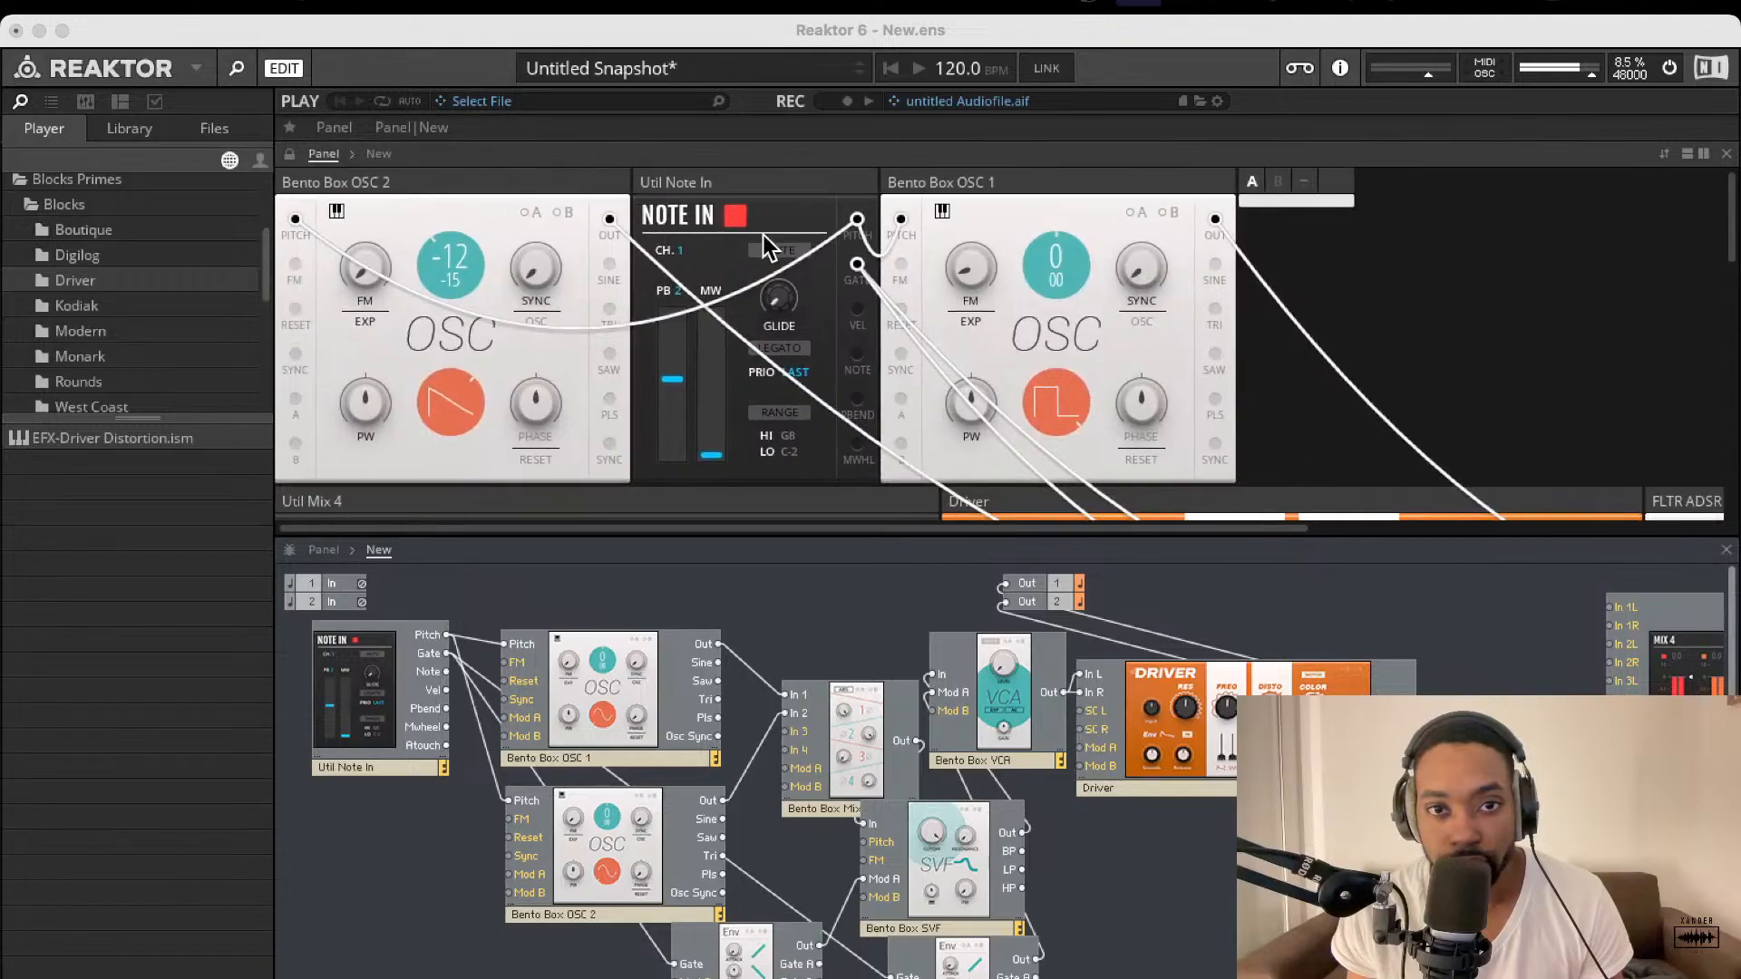
{"action": "left_click_drag", "start_coordinate": [498, 182], "coordinate": [1243, 175]}
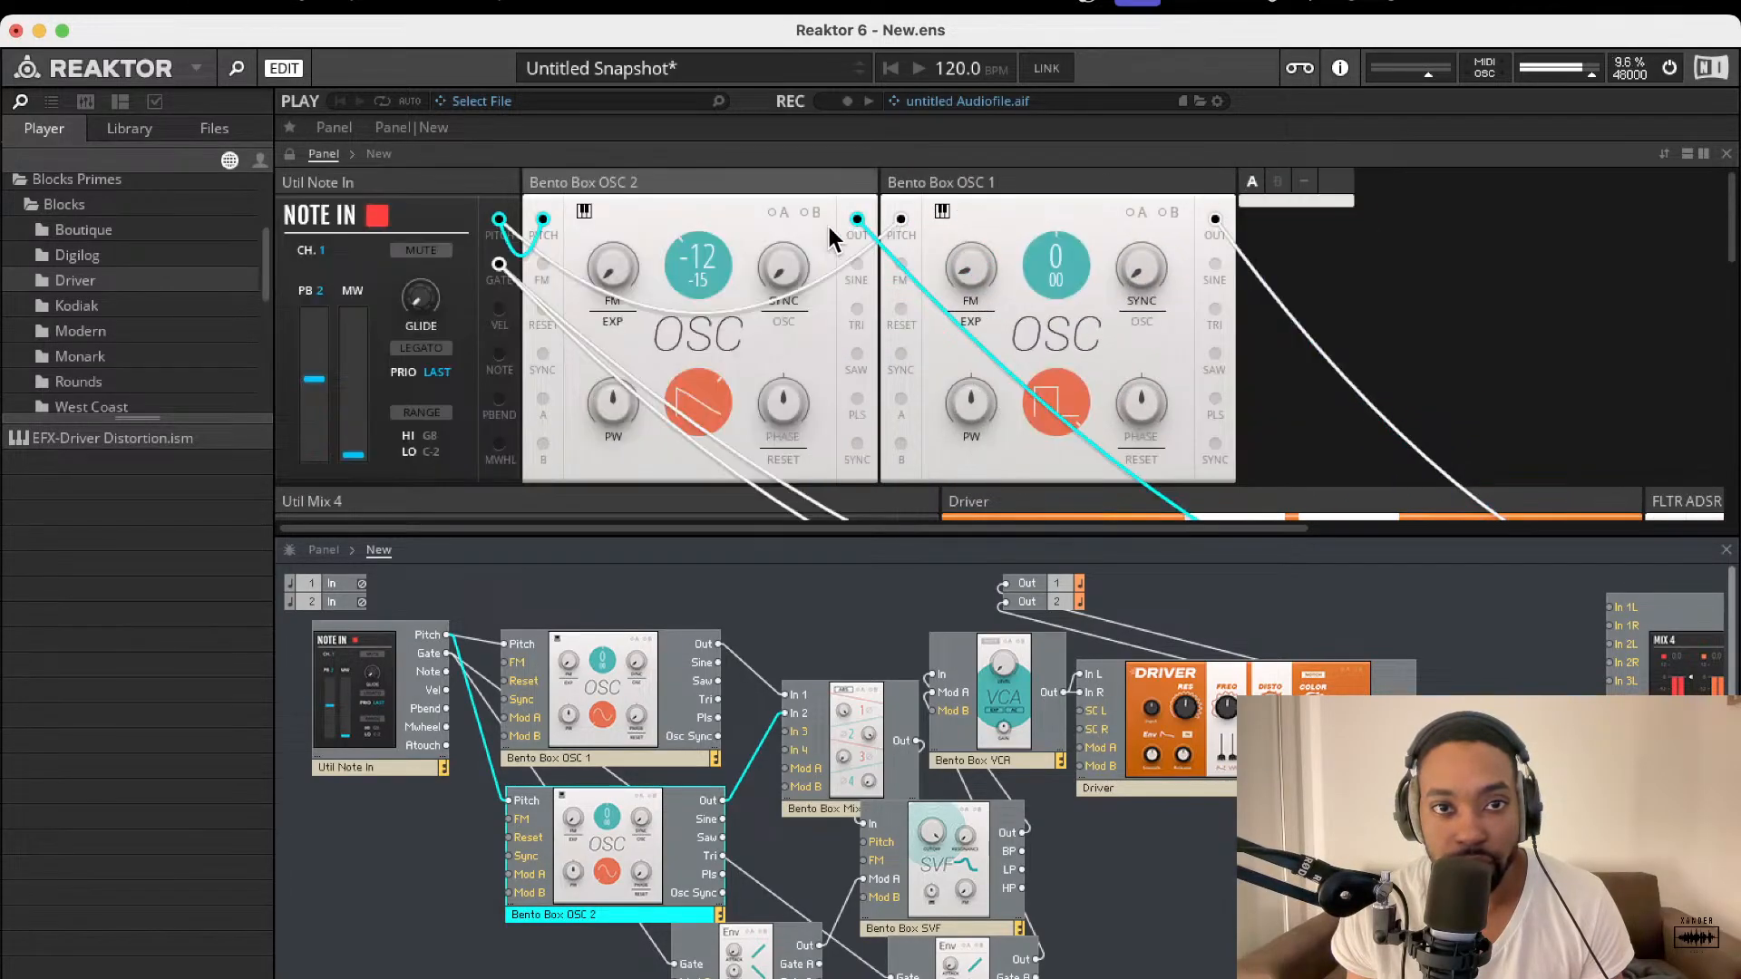
{"action": "scroll", "coordinate": [823, 210], "scroll_direction": "down", "scroll_amount": 2}
{"action": "scroll", "coordinate": [814, 177], "scroll_direction": "up", "scroll_amount": 2}
{"action": "left_click_drag", "start_coordinate": [768, 185], "coordinate": [1231, 164]}
{"action": "scroll", "coordinate": [996, 232], "scroll_direction": "down", "scroll_amount": 3}
{"action": "scroll", "coordinate": [965, 250], "scroll_direction": "up", "scroll_amount": 3}
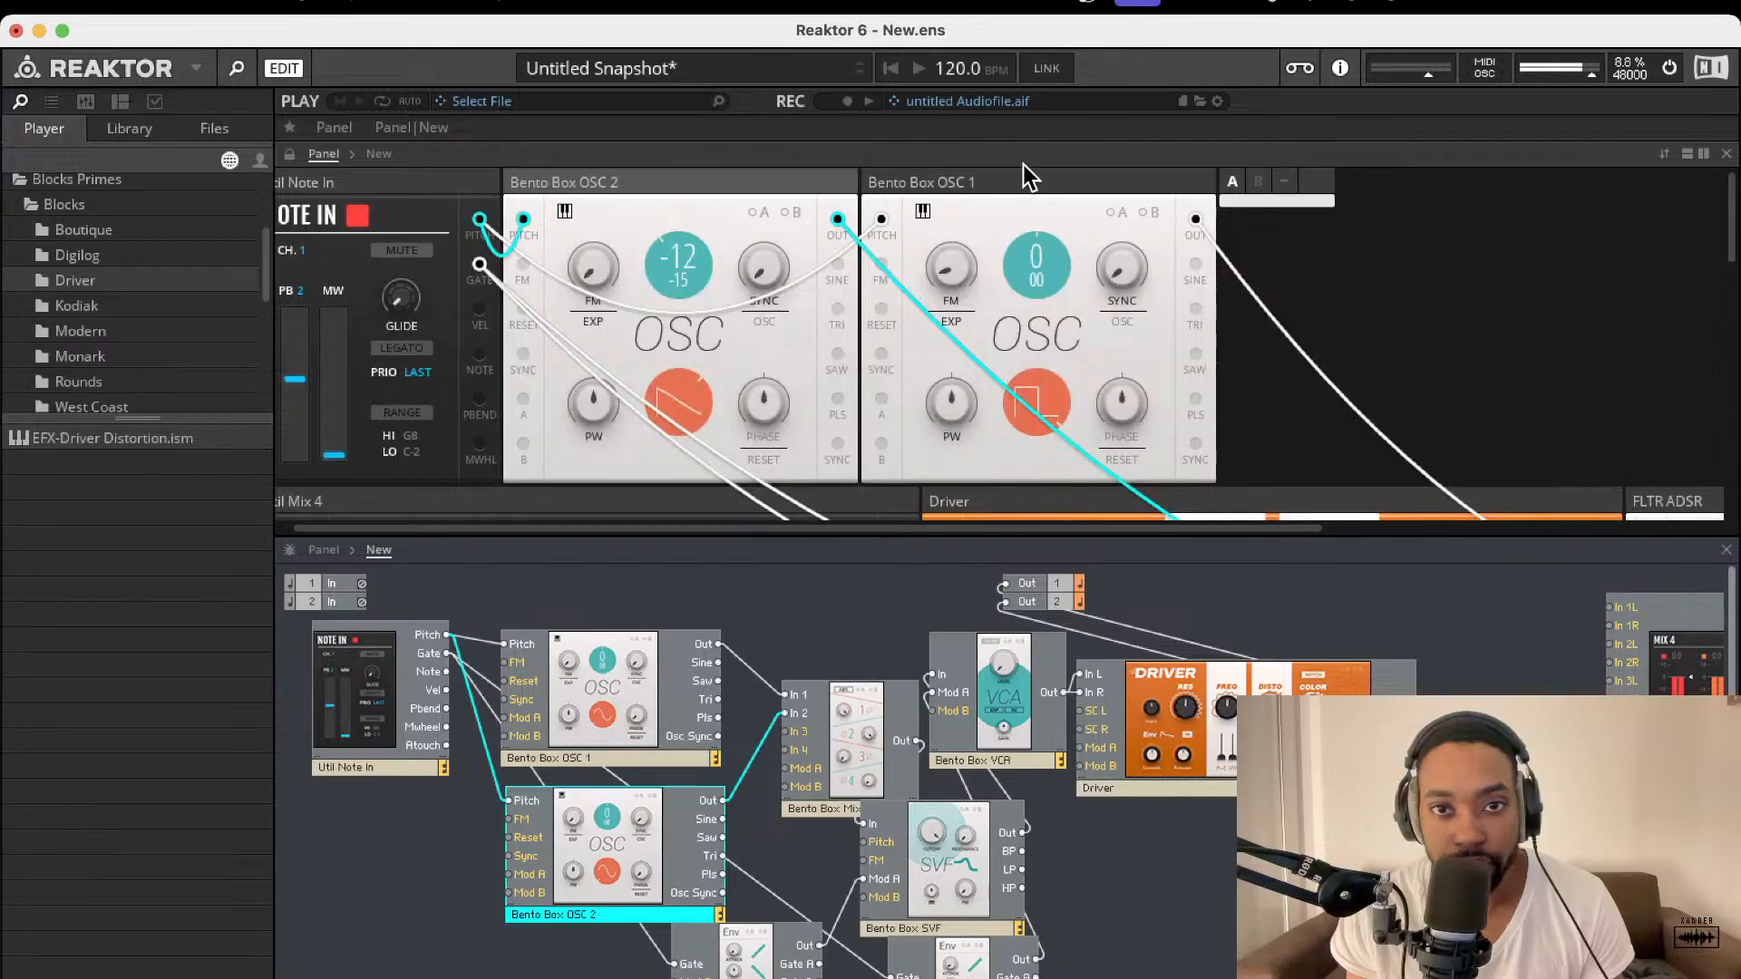
{"action": "left_click_drag", "start_coordinate": [1025, 176], "coordinate": [680, 186]}
Step: Move the Bento Box SVF panel into the first row directly after Bento Box OSC 2
{"action": "scroll", "coordinate": [825, 281], "scroll_direction": "down", "scroll_amount": 3}
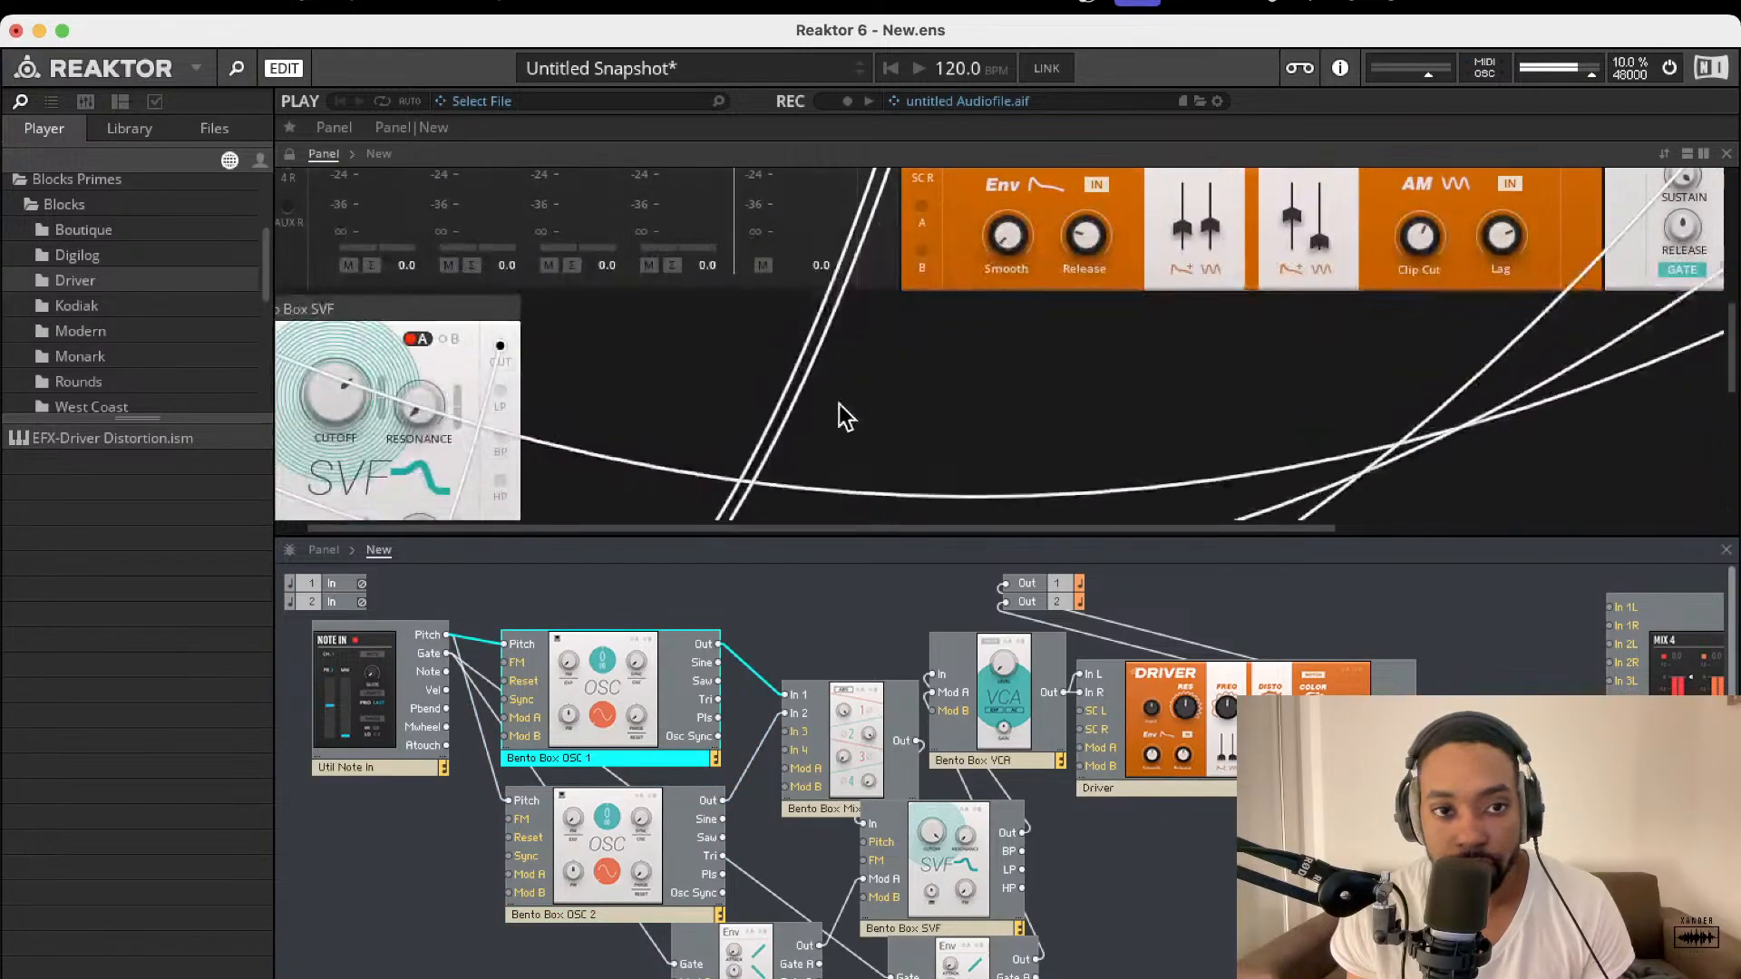
{"action": "left_click_drag", "start_coordinate": [489, 333], "coordinate": [1042, 156]}
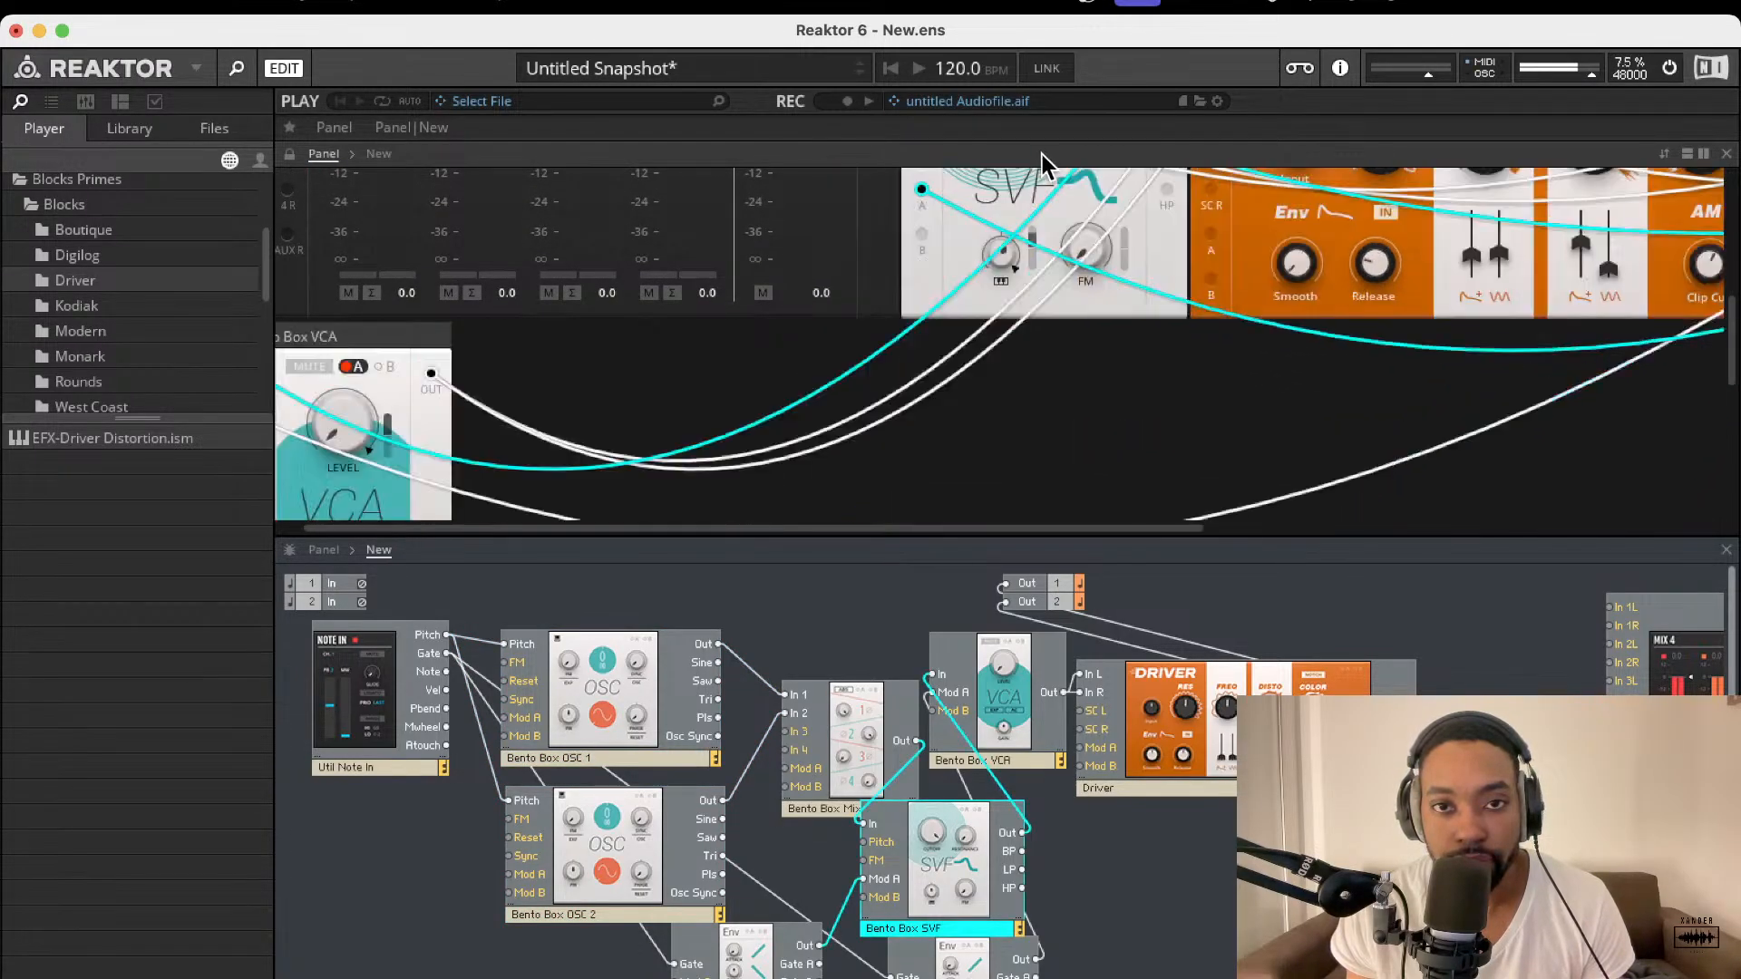
{"action": "scroll", "coordinate": [1025, 254], "scroll_direction": "up", "scroll_amount": 5}
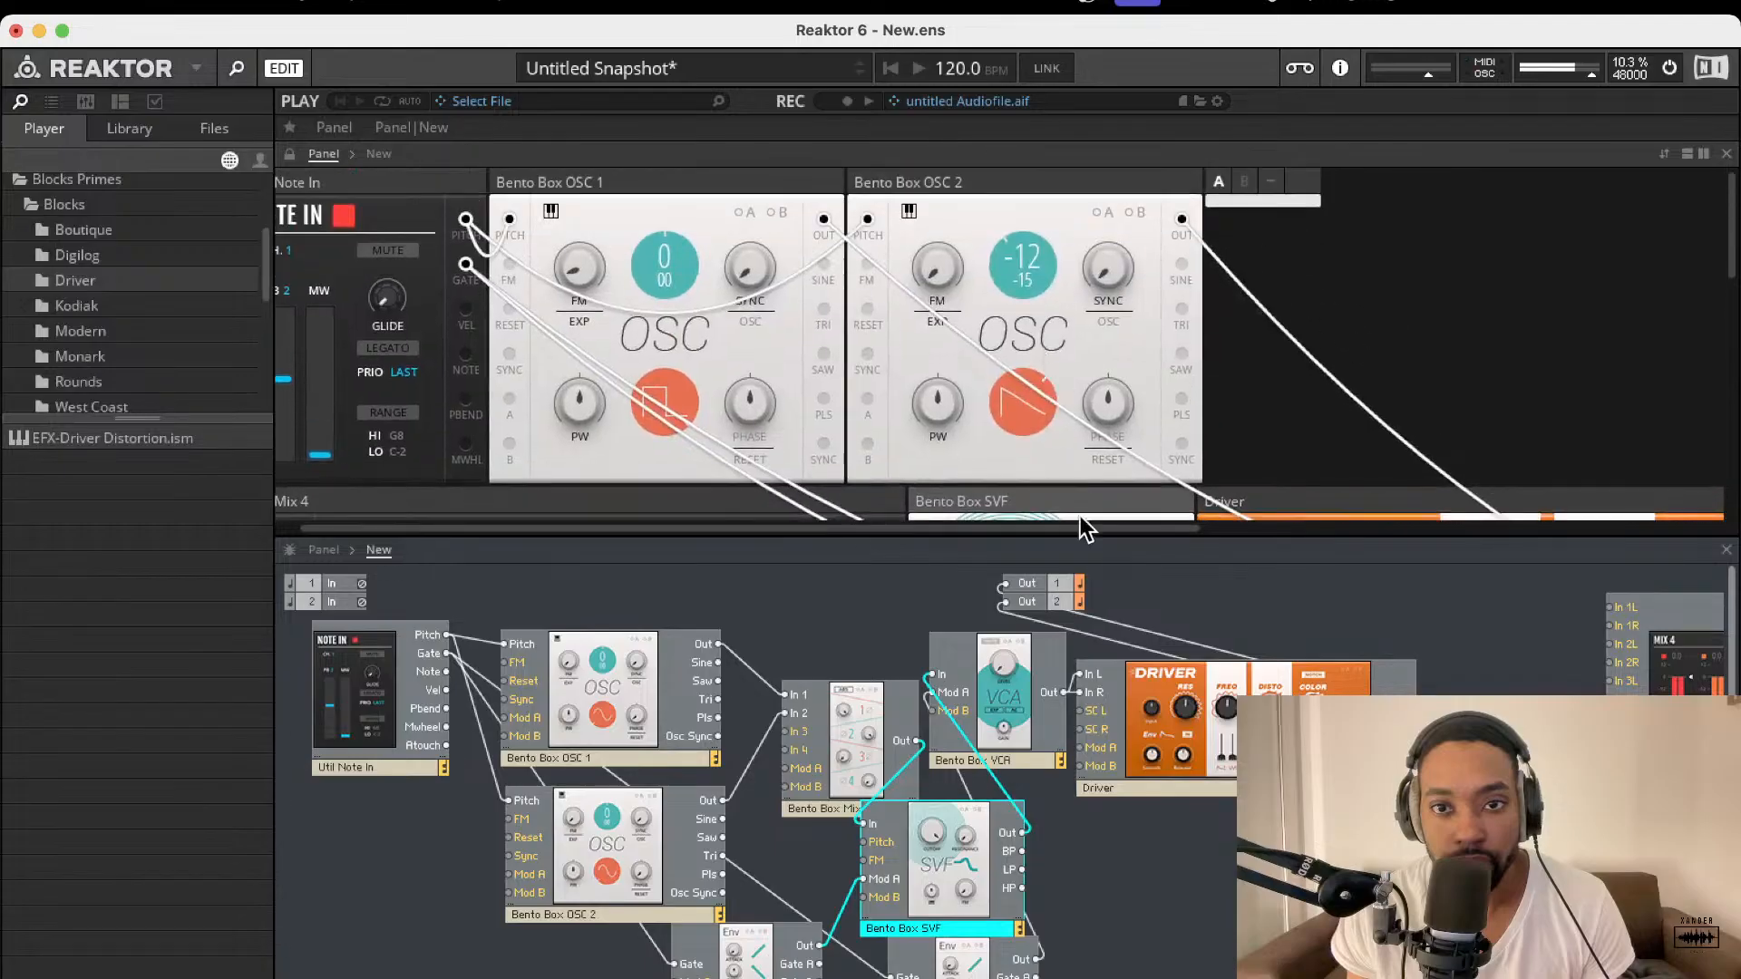
{"action": "left_click_drag", "start_coordinate": [1070, 446], "coordinate": [1281, 203]}
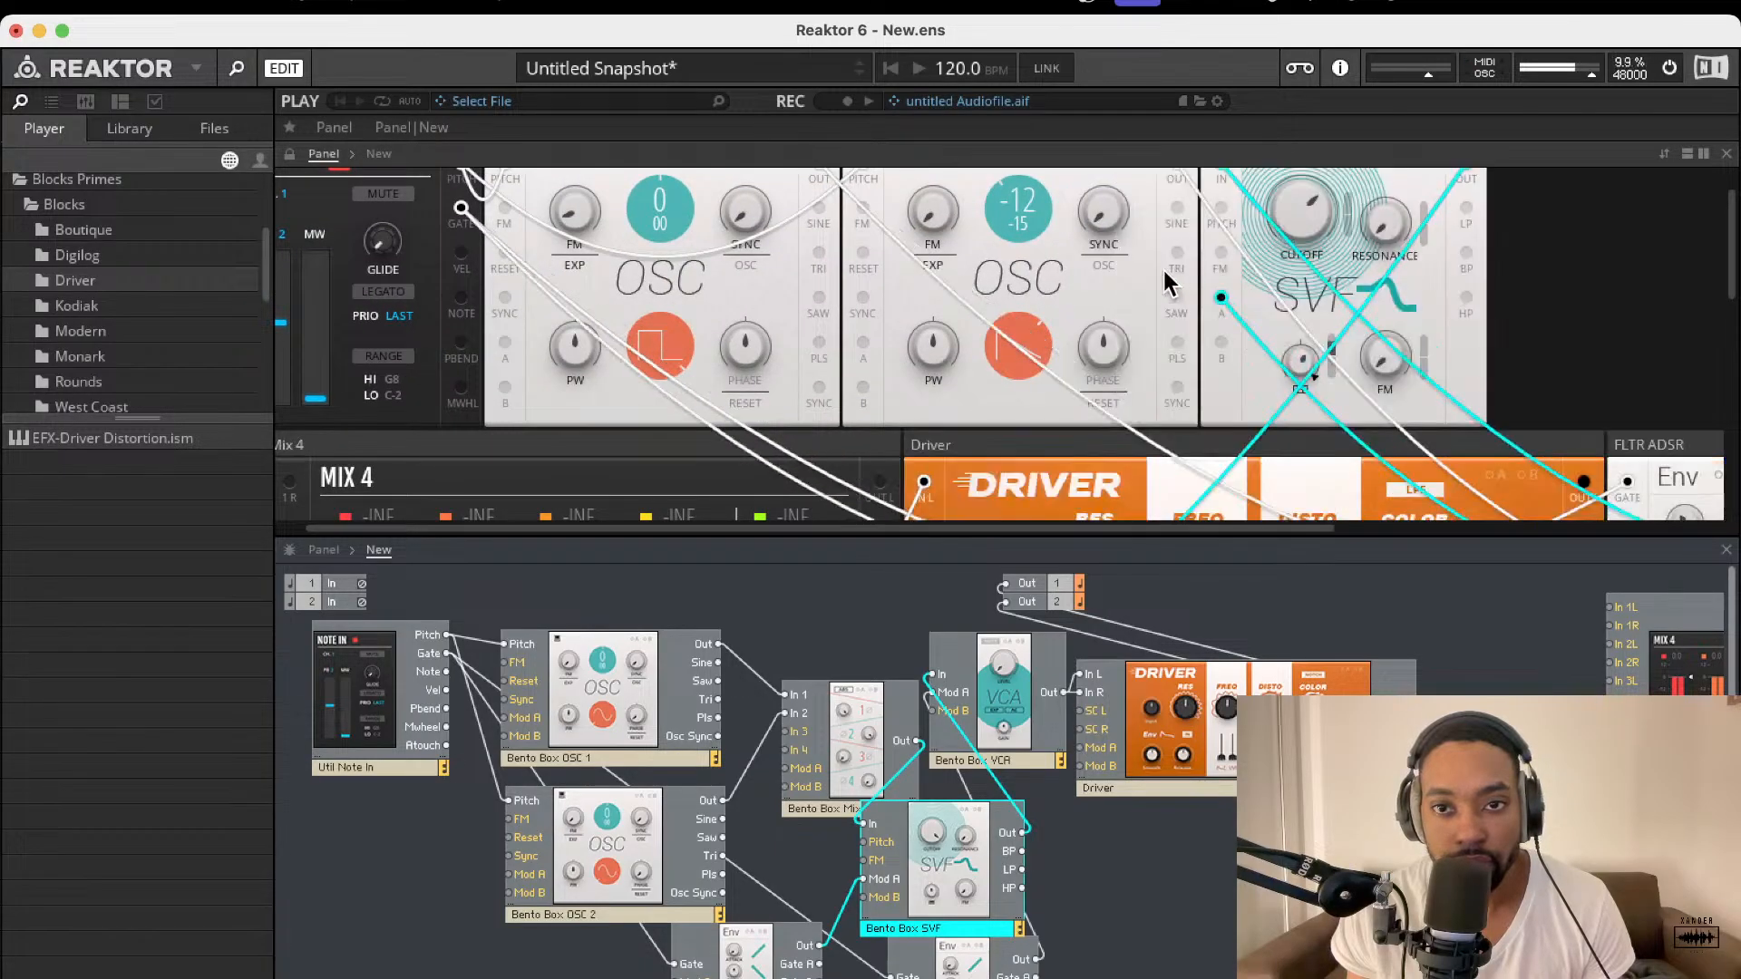
Step: Move both FLTR ADSR envelope panels between Mix 4 and Driver in the second row
{"action": "scroll", "coordinate": [1107, 299], "scroll_direction": "down", "scroll_amount": 5}
{"action": "scroll", "coordinate": [1107, 299], "scroll_direction": "right", "scroll_amount": 3}
{"action": "scroll", "coordinate": [1228, 313], "scroll_direction": "up", "scroll_amount": 3}
{"action": "left_click_drag", "start_coordinate": [1483, 291], "coordinate": [854, 282]}
{"action": "left_click_drag", "start_coordinate": [1728, 290], "coordinate": [972, 305]}
{"action": "scroll", "coordinate": [1013, 349], "scroll_direction": "down", "scroll_amount": 2}
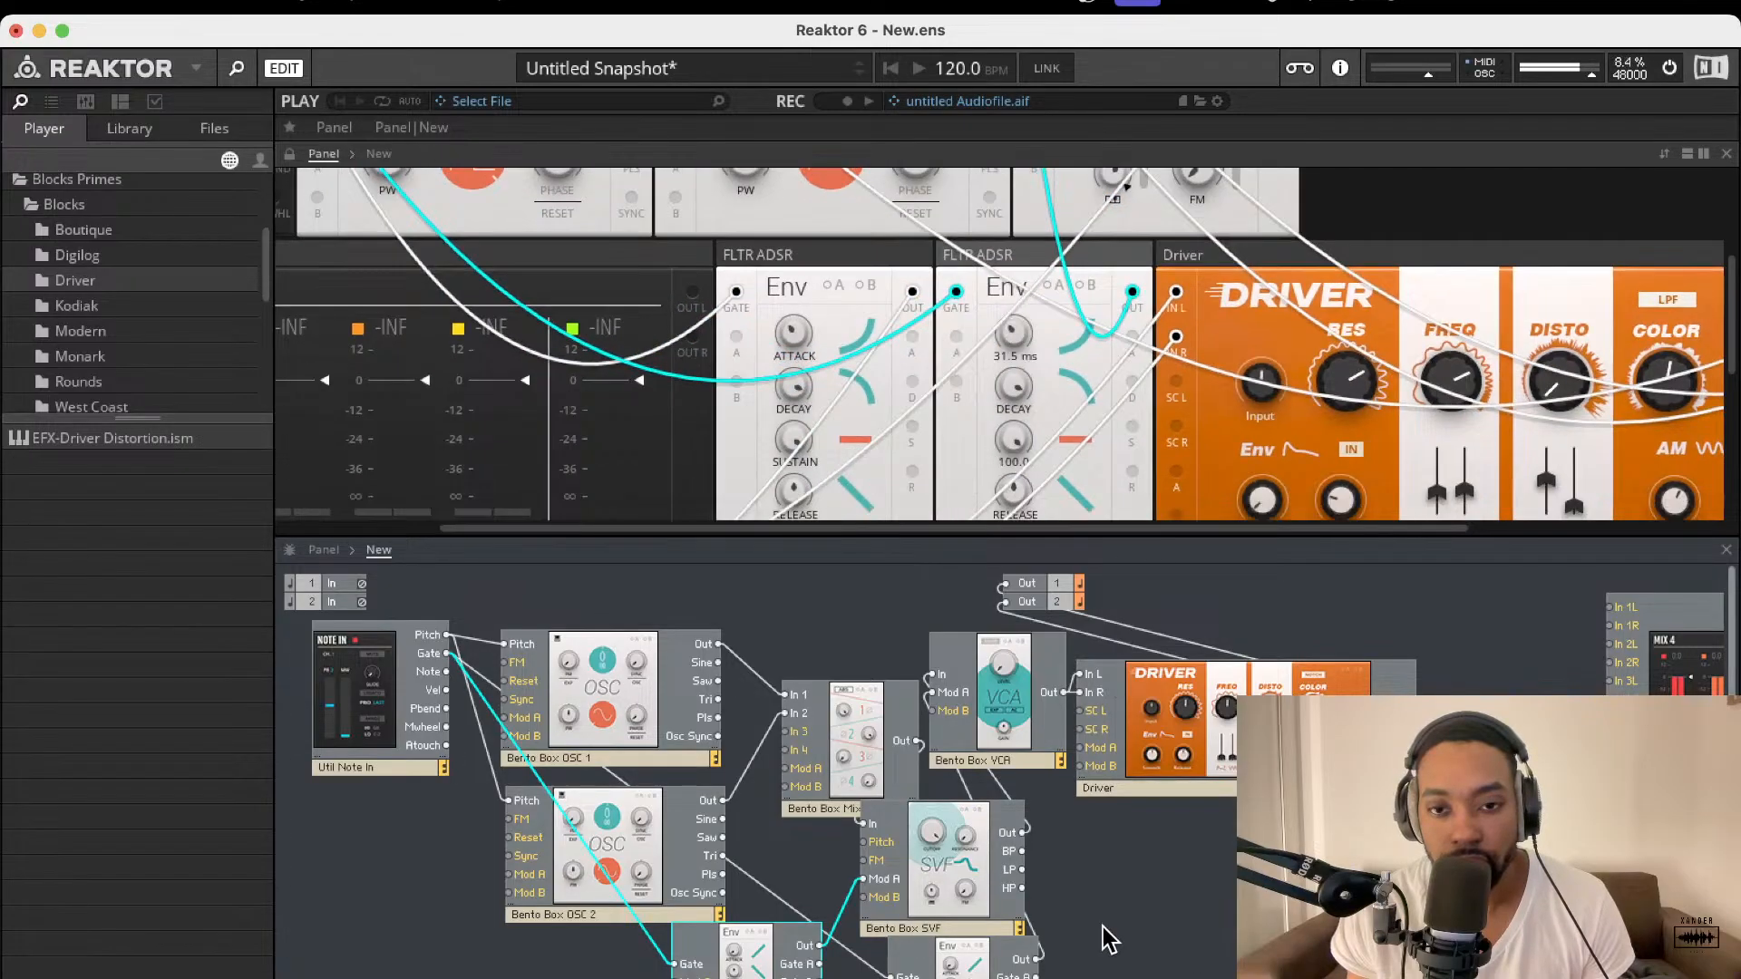
Step: Rename the envelope block that modulates the Bento Box VCA as AMP ADSR
{"action": "scroll", "coordinate": [1100, 933], "scroll_direction": "down", "scroll_amount": 2}
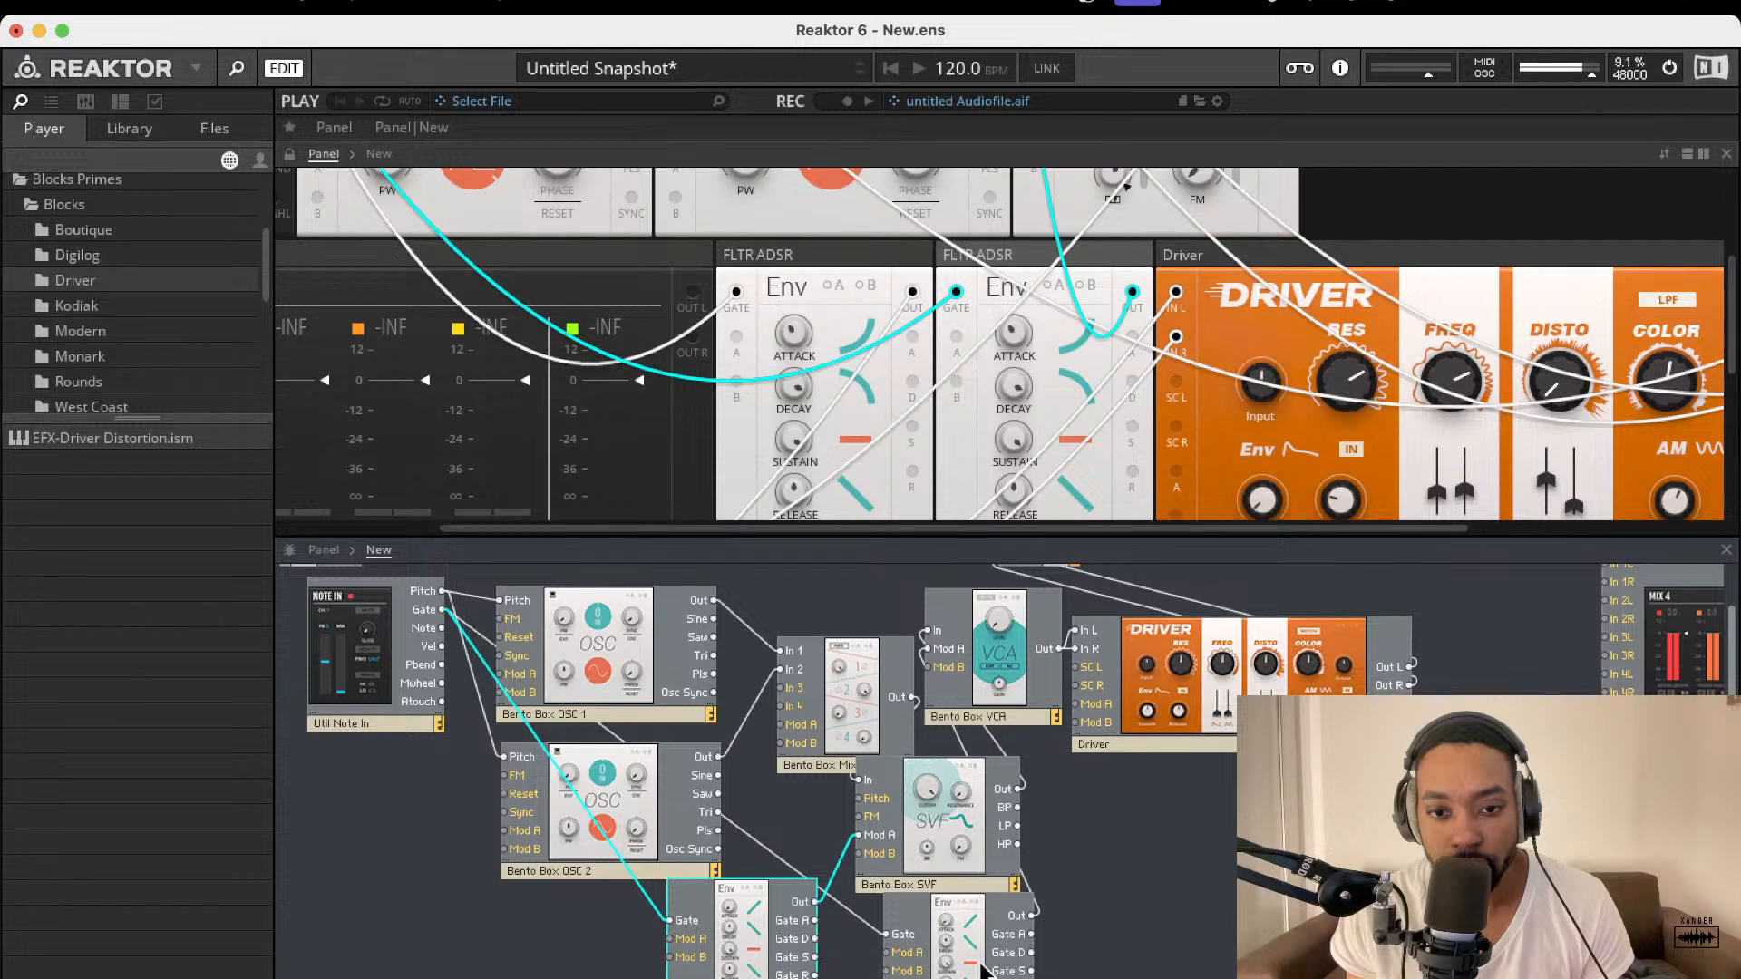
{"action": "left_click", "coordinate": [952, 917]}
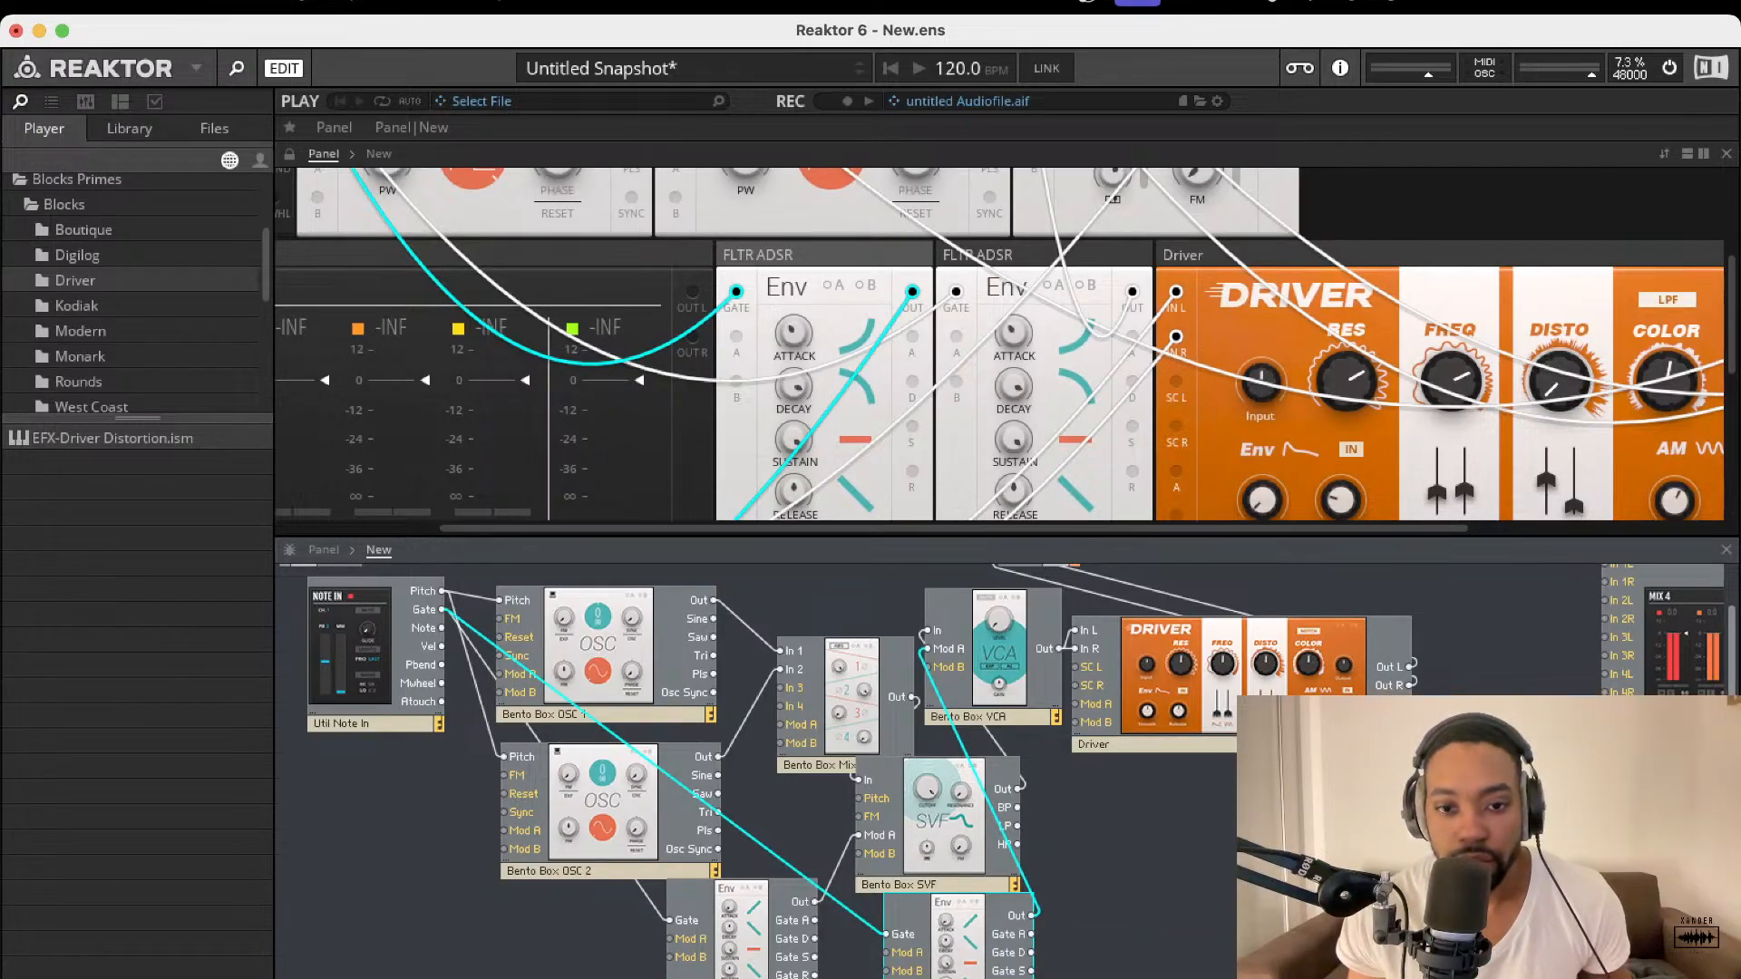
{"action": "left_click", "coordinate": [1106, 939]}
{"action": "scroll", "coordinate": [998, 699], "scroll_direction": "up", "scroll_amount": 2}
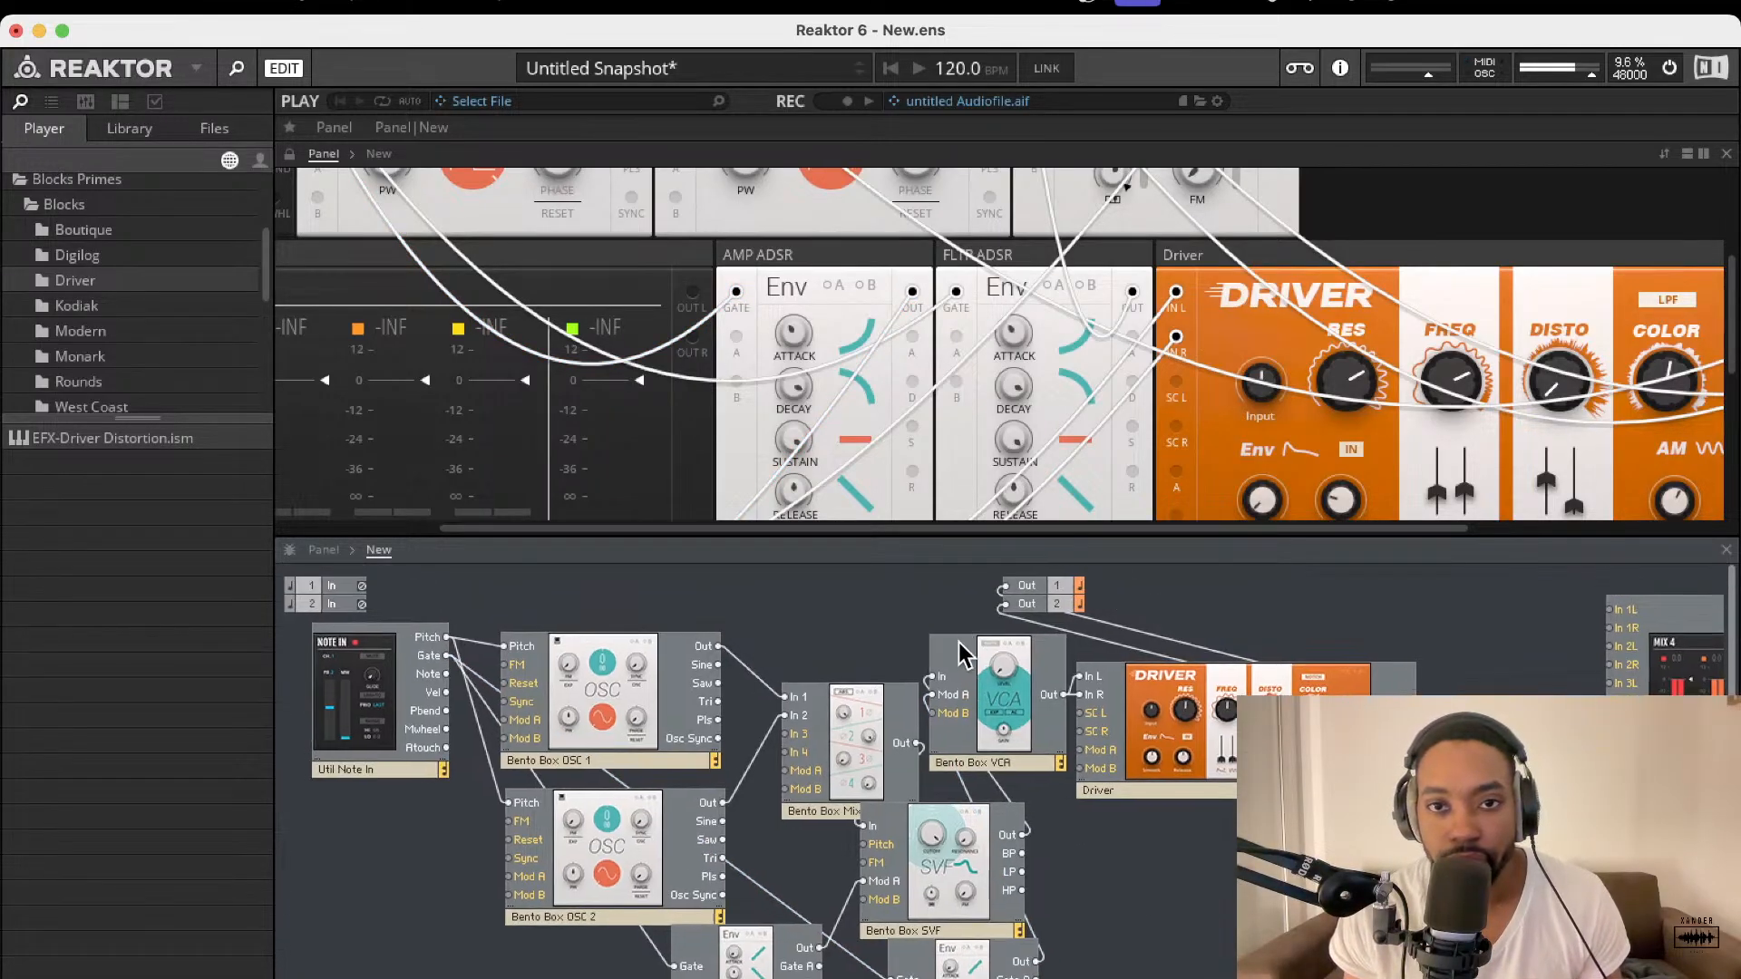
Step: Move the Bento Box VCA panel into the second row between Mix 4 and AMP ADSR
{"action": "scroll", "coordinate": [947, 386], "scroll_direction": "up", "scroll_amount": 2}
{"action": "scroll", "coordinate": [1021, 385], "scroll_direction": "right", "scroll_amount": 1}
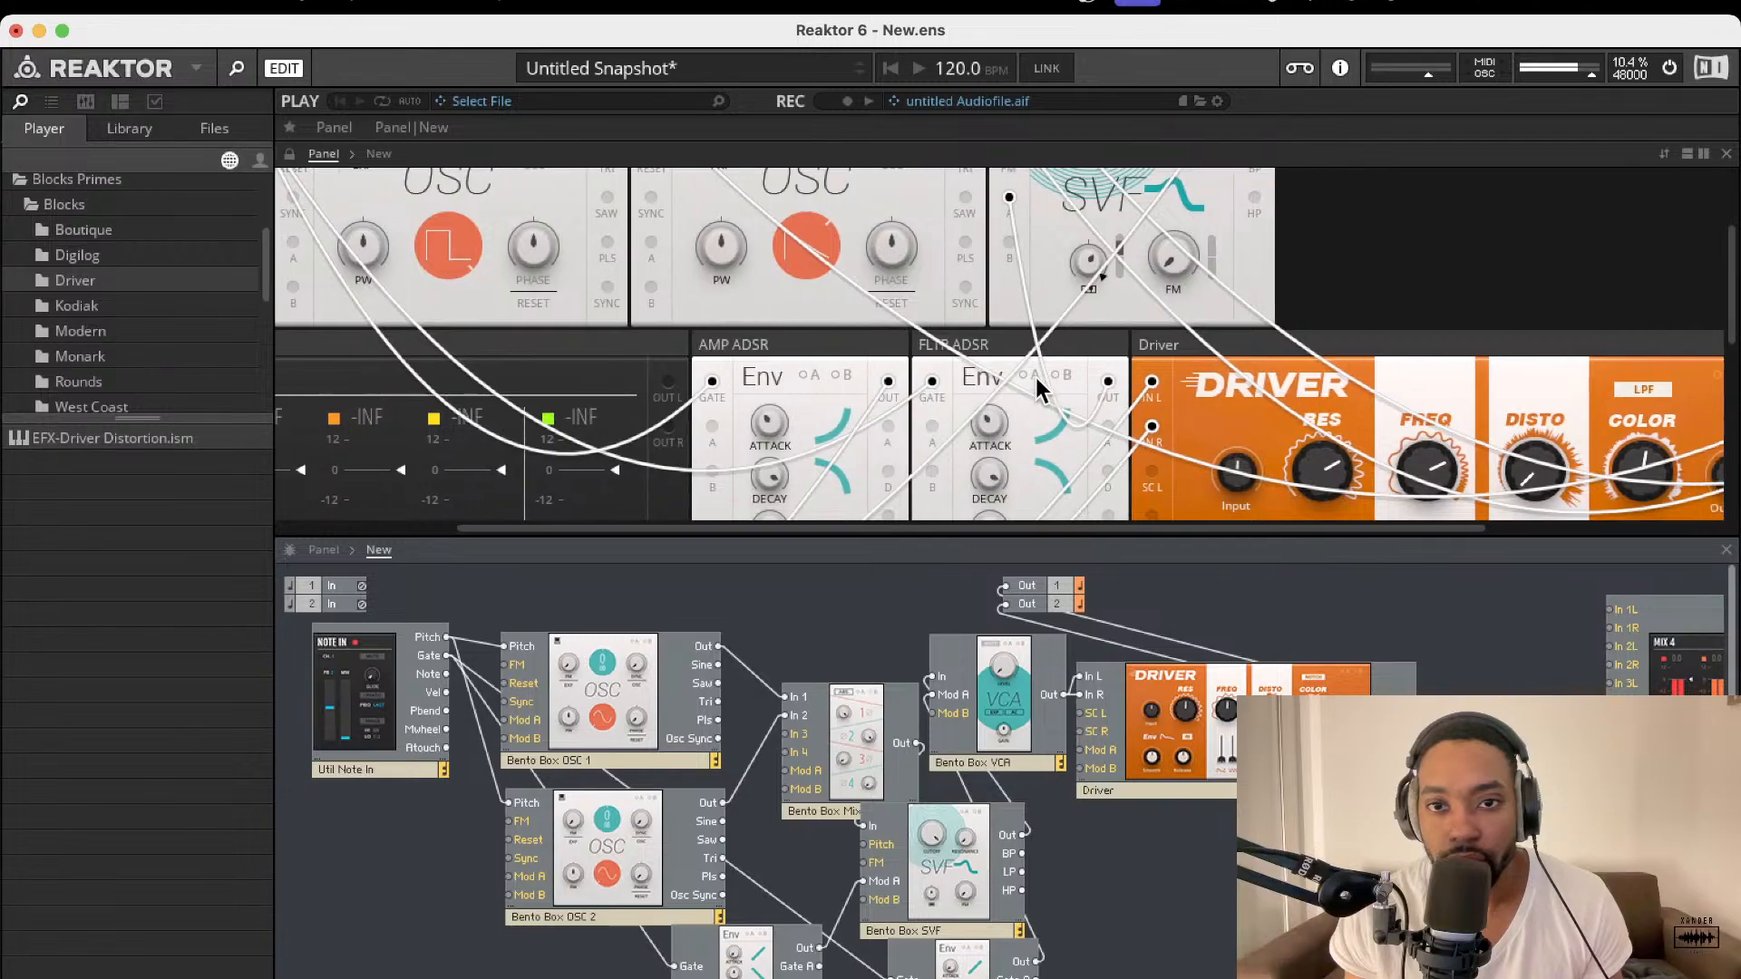
{"action": "scroll", "coordinate": [1025, 381], "scroll_direction": "down", "scroll_amount": 10}
{"action": "scroll", "coordinate": [744, 379], "scroll_direction": "up", "scroll_amount": 5}
{"action": "scroll", "coordinate": [753, 376], "scroll_direction": "left", "scroll_amount": 5}
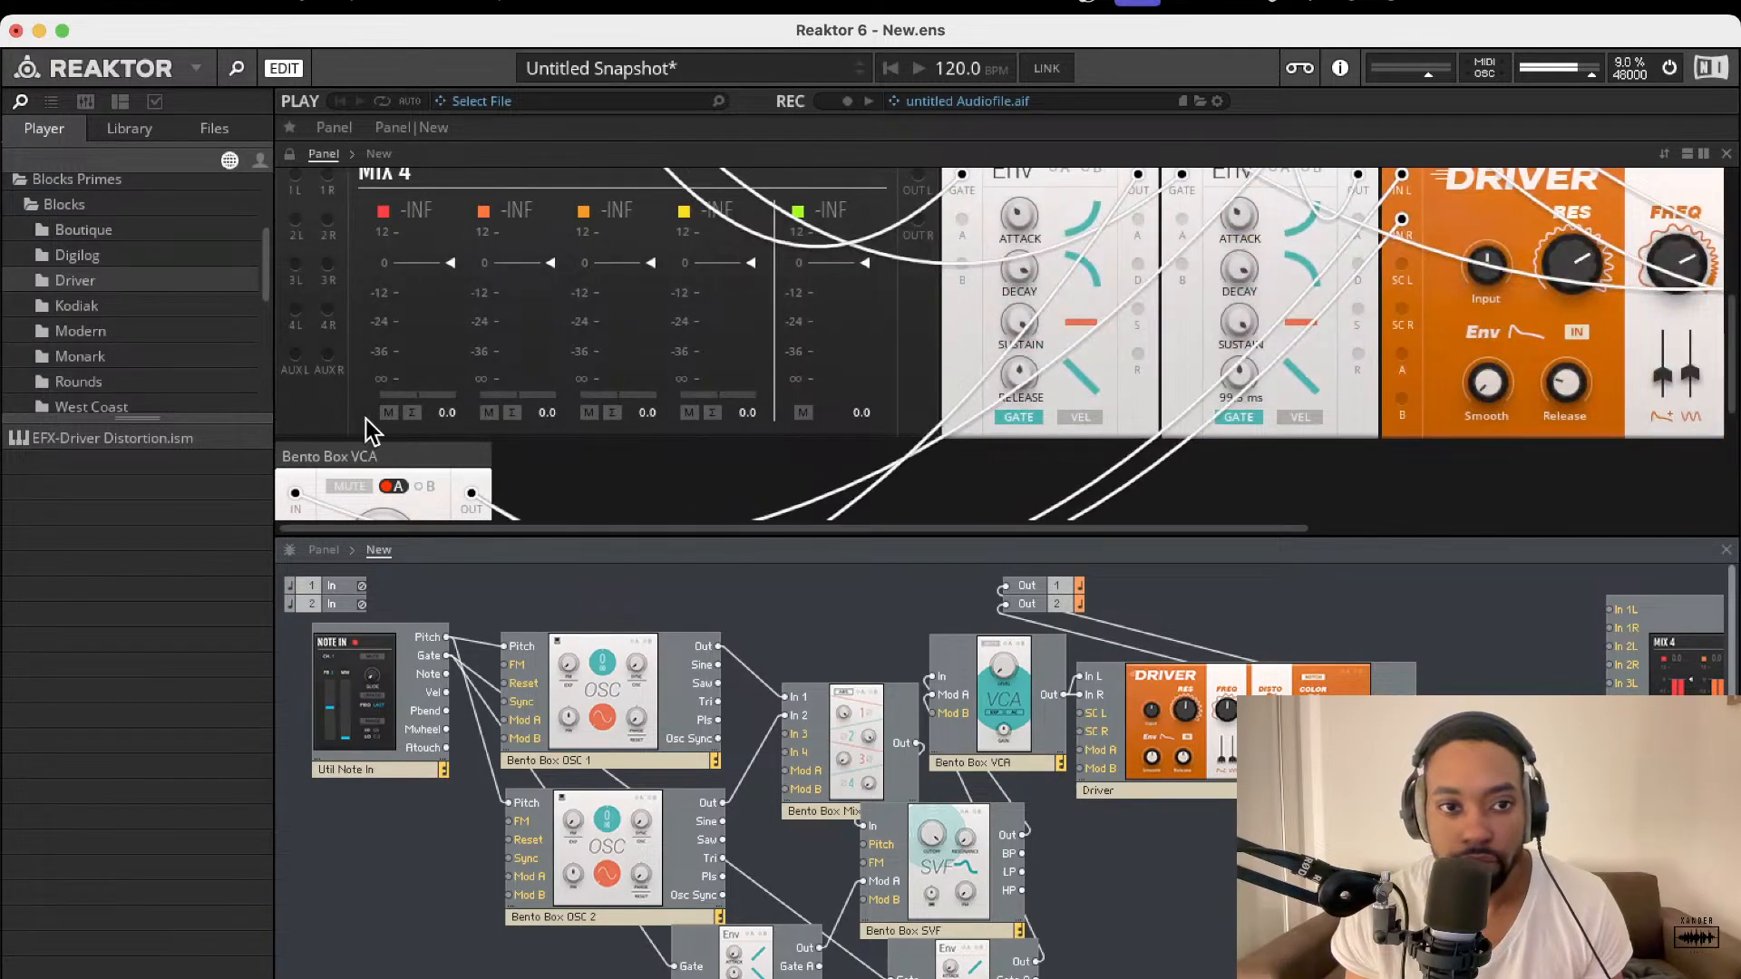
{"action": "left_click_drag", "start_coordinate": [351, 453], "coordinate": [1338, 280]}
{"action": "left_click_drag", "start_coordinate": [1055, 286], "coordinate": [1018, 276]}
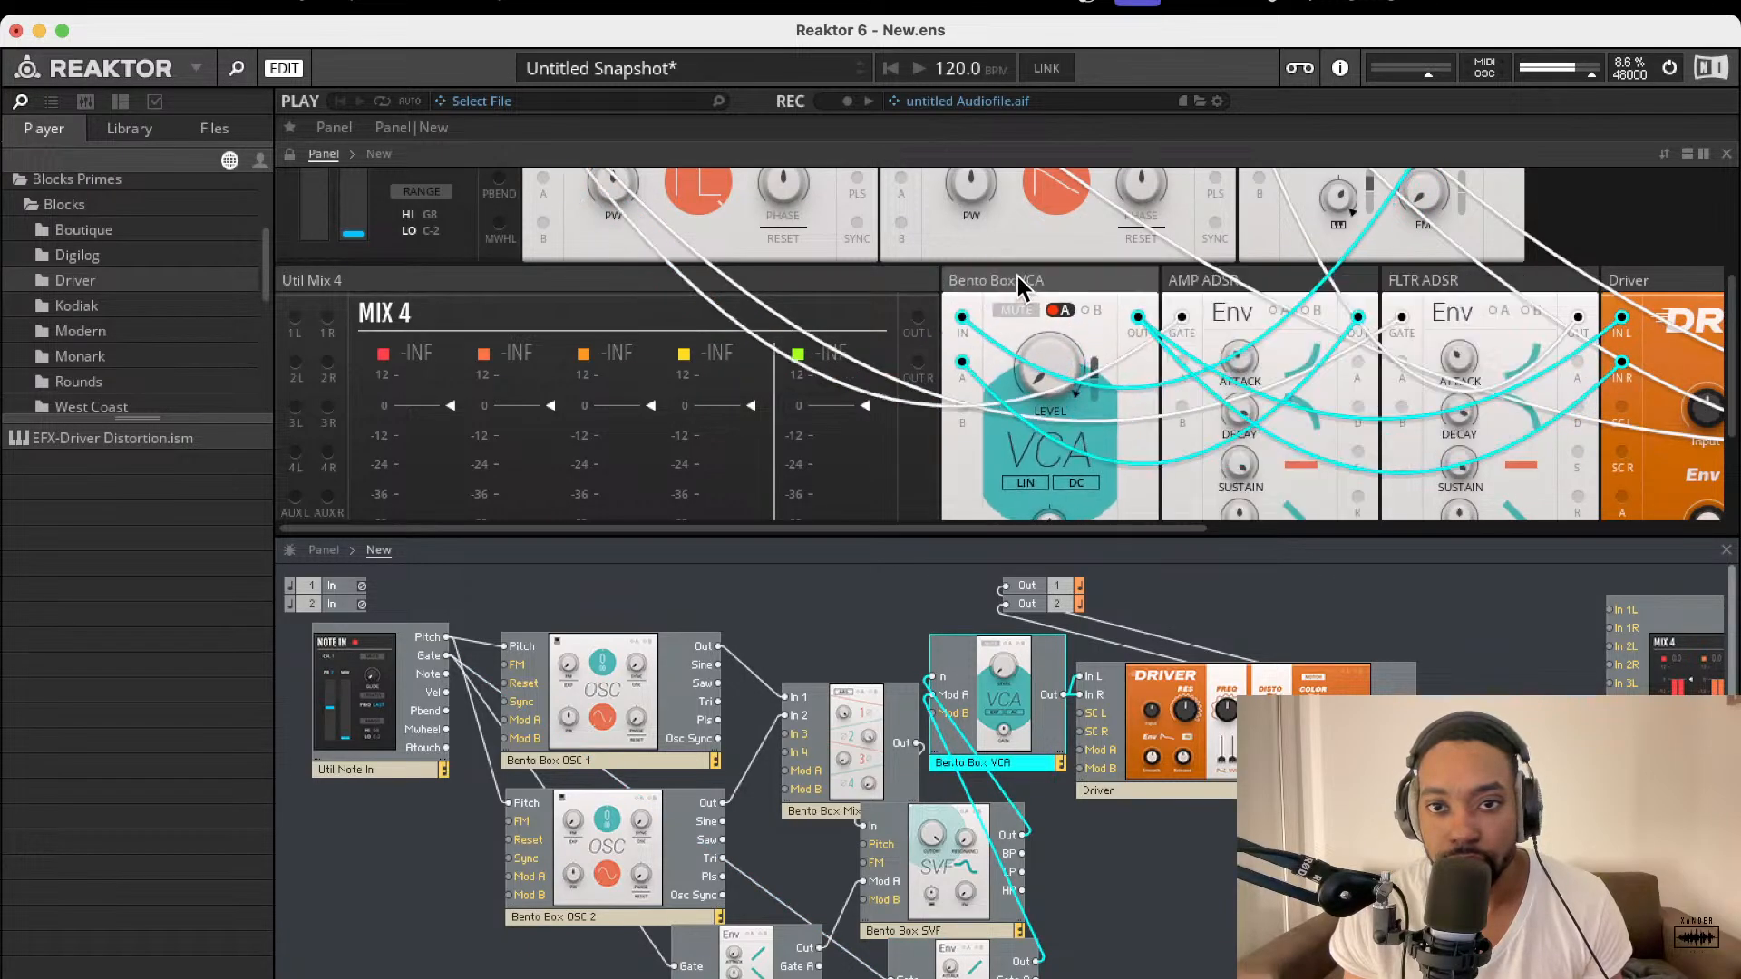
Step: Move the Bento Box Mix panel from after Driver into the first row, directly after Bento Box SVF
{"action": "scroll", "coordinate": [1189, 307], "scroll_direction": "right", "scroll_amount": 10}
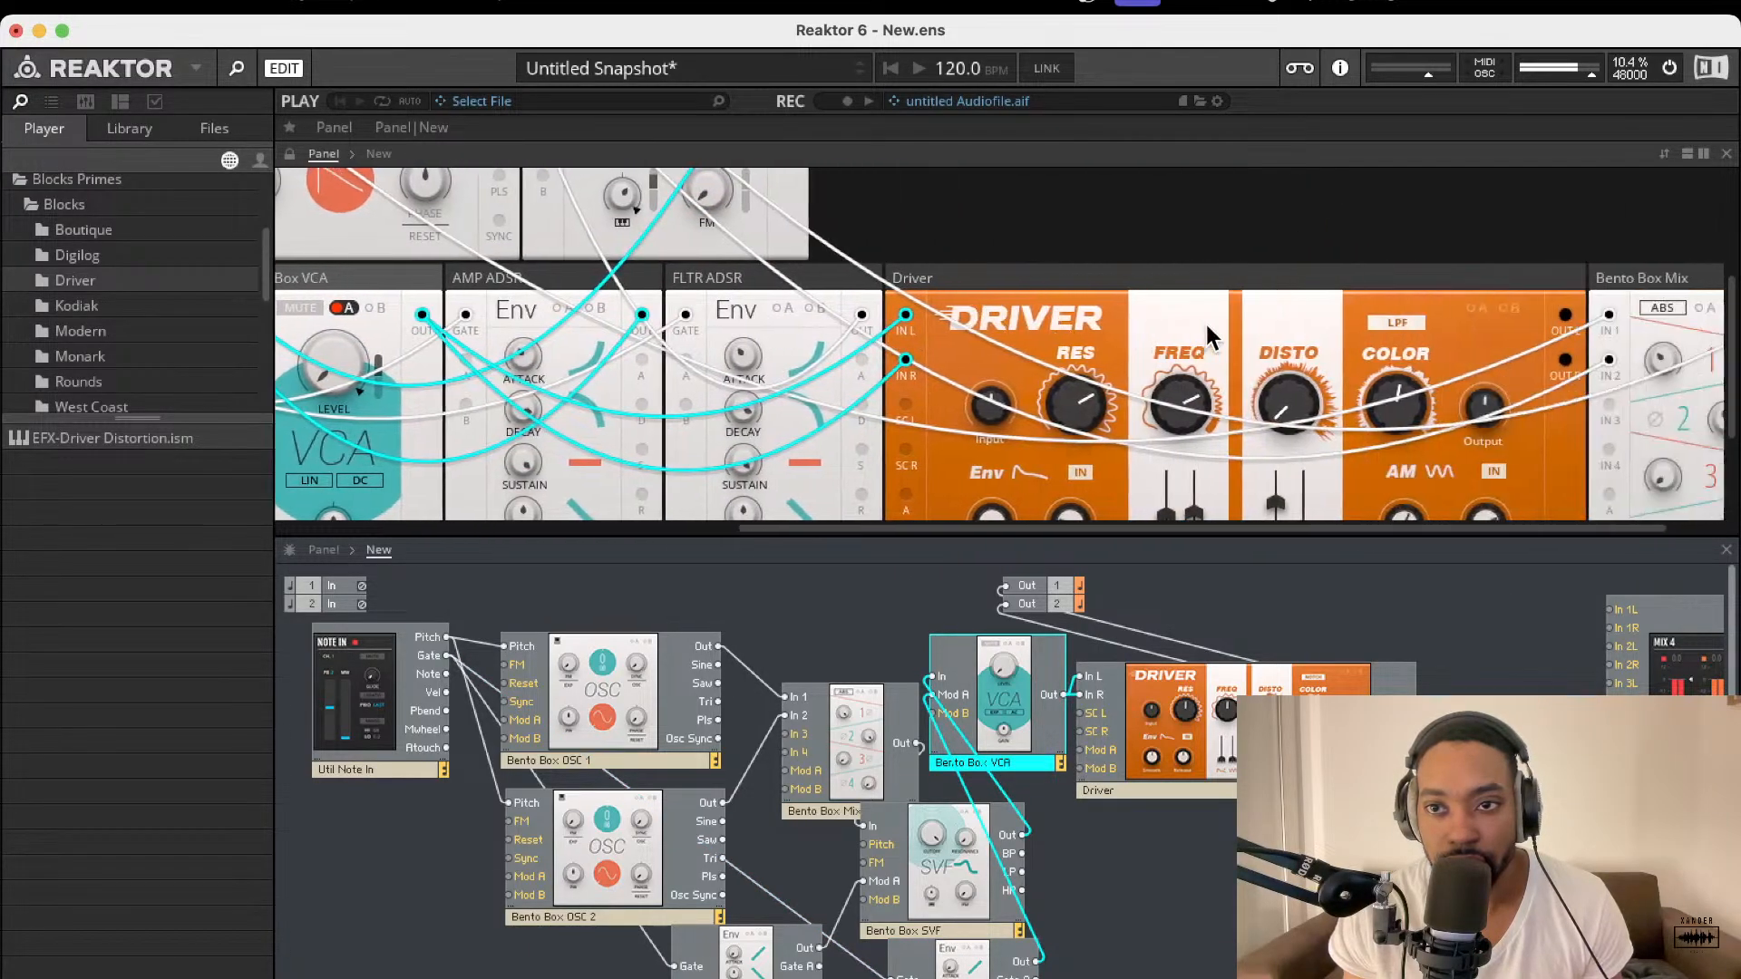
{"action": "left_click_drag", "start_coordinate": [1599, 276], "coordinate": [693, 131]}
{"action": "scroll", "coordinate": [668, 308], "scroll_direction": "up", "scroll_amount": 5}
{"action": "scroll", "coordinate": [667, 307], "scroll_direction": "up", "scroll_amount": 2}
{"action": "scroll", "coordinate": [667, 306], "scroll_direction": "left", "scroll_amount": 6}
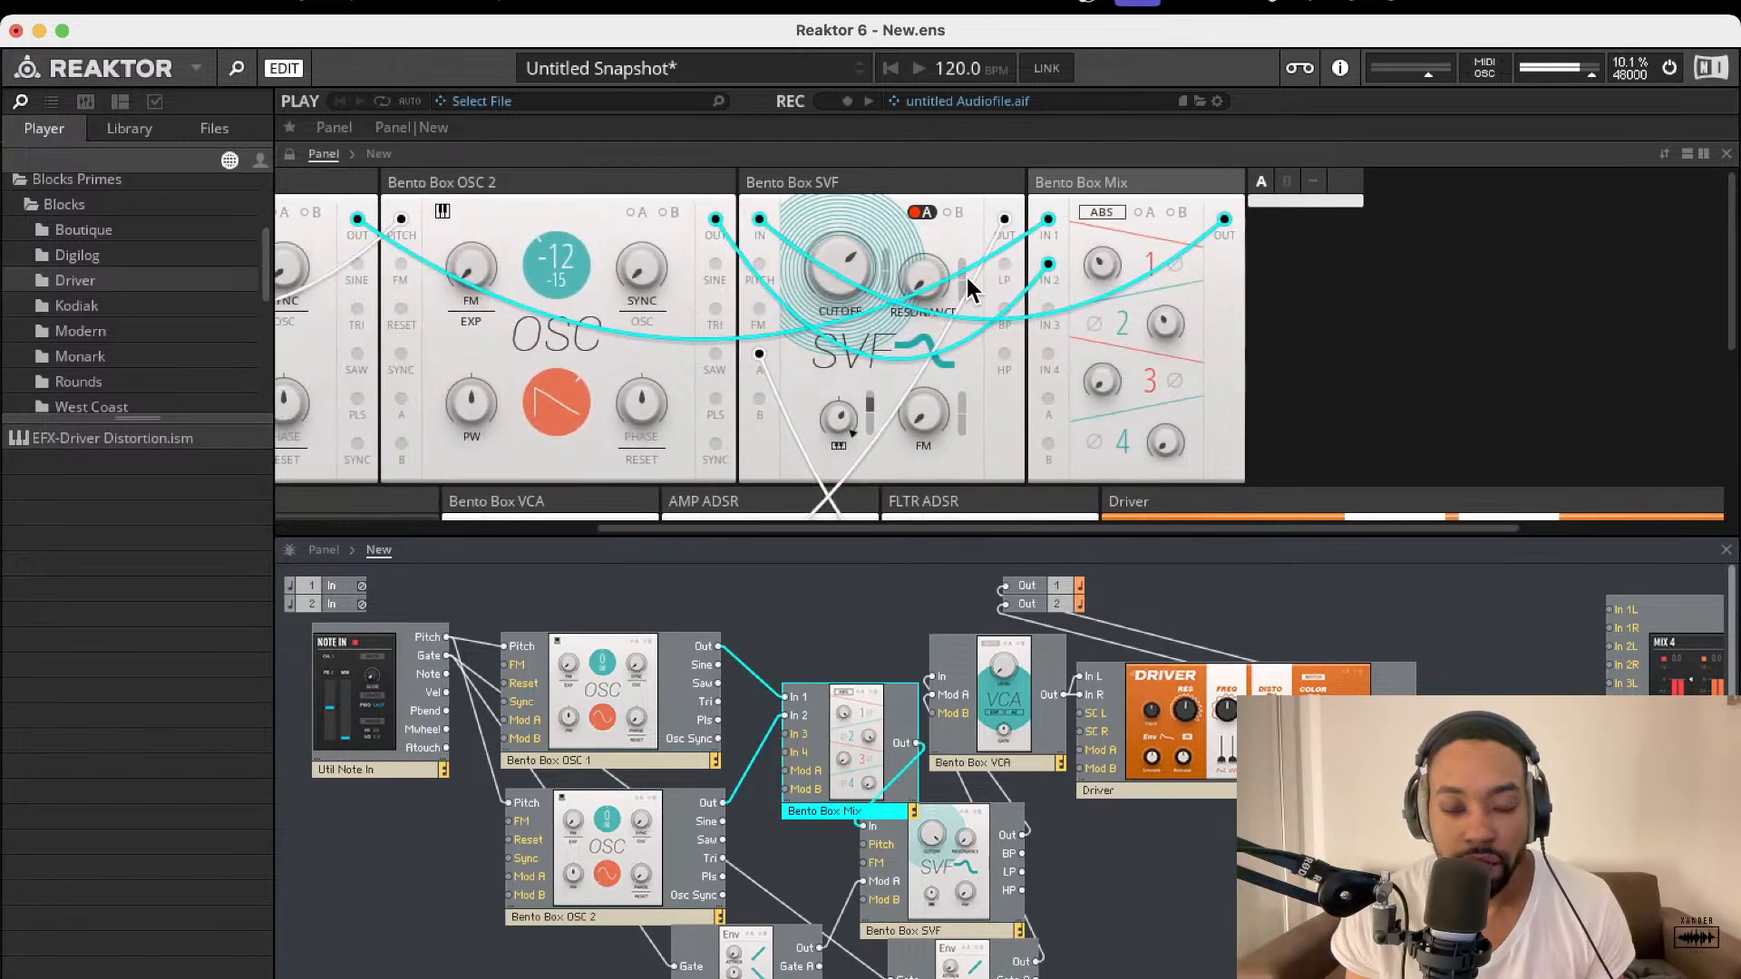
Step: Reorder the first row so that Bento Box Mix sits between Bento Box OSC 2 and Bento Box SVF
{"action": "scroll", "coordinate": [950, 288], "scroll_direction": "left", "scroll_amount": 2}
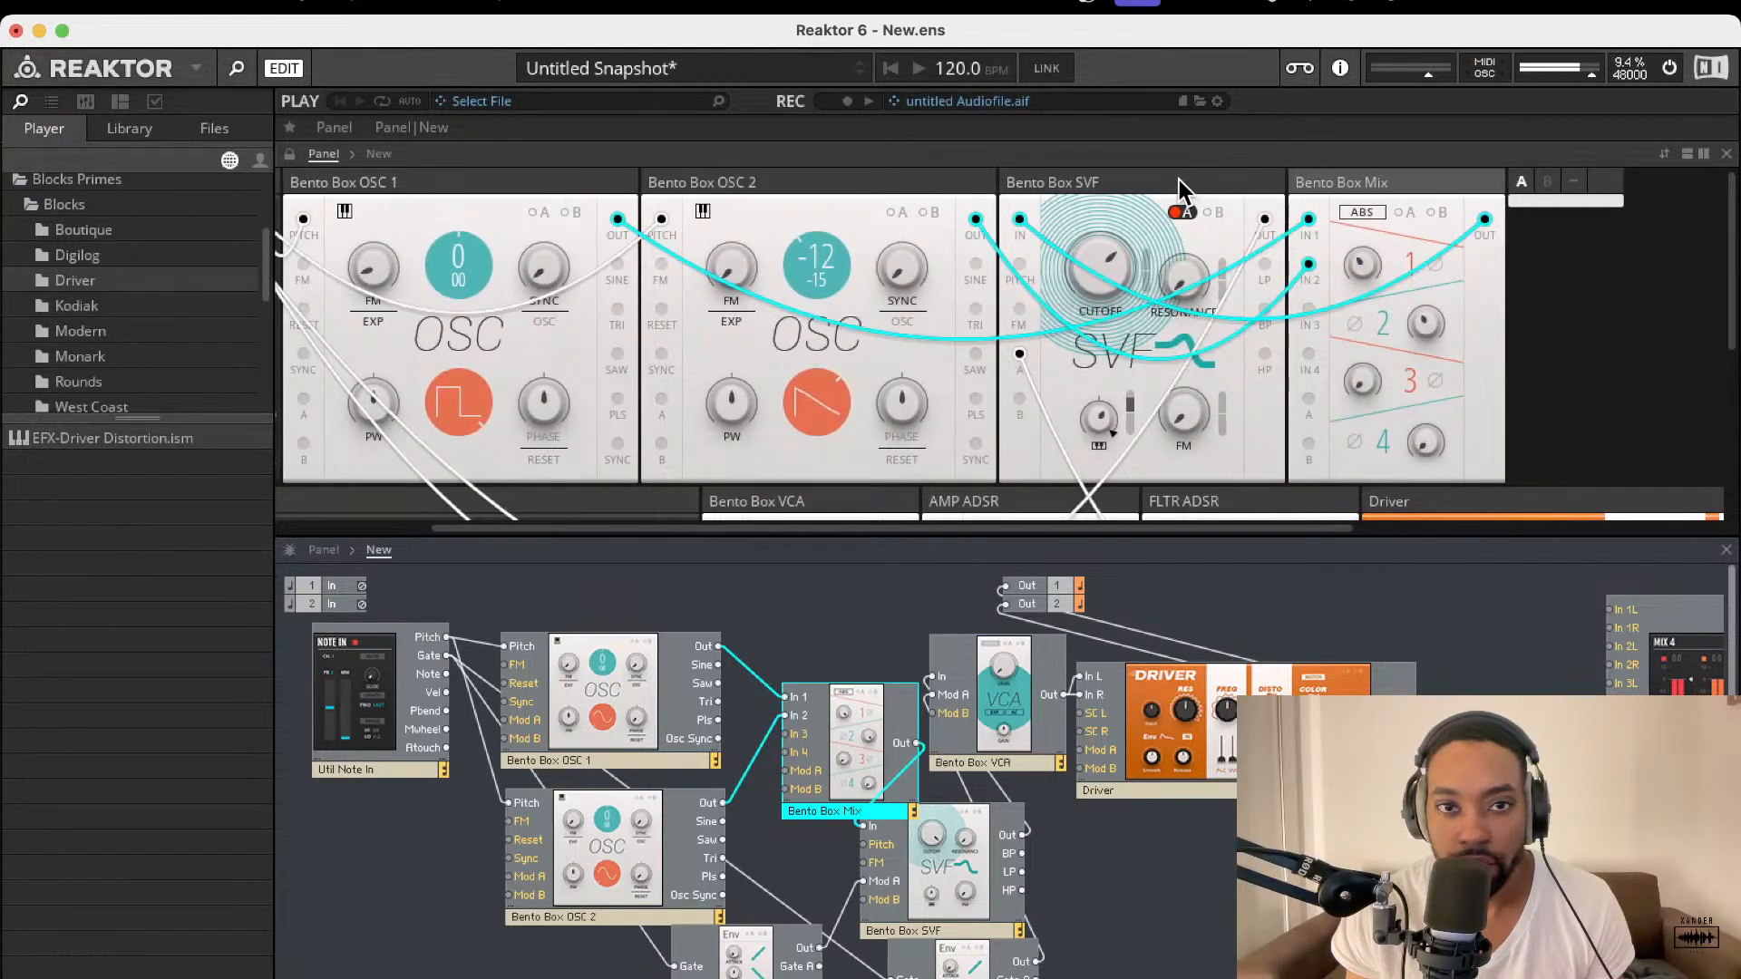
{"action": "left_click_drag", "start_coordinate": [1179, 180], "coordinate": [1547, 185]}
{"action": "left_click_drag", "start_coordinate": [1325, 182], "coordinate": [1093, 198]}
{"action": "scroll", "coordinate": [1025, 291], "scroll_direction": "down", "scroll_amount": 1}
{"action": "scroll", "coordinate": [1025, 291], "scroll_direction": "up", "scroll_amount": 1}
{"action": "scroll", "coordinate": [1026, 291], "scroll_direction": "left", "scroll_amount": 5}
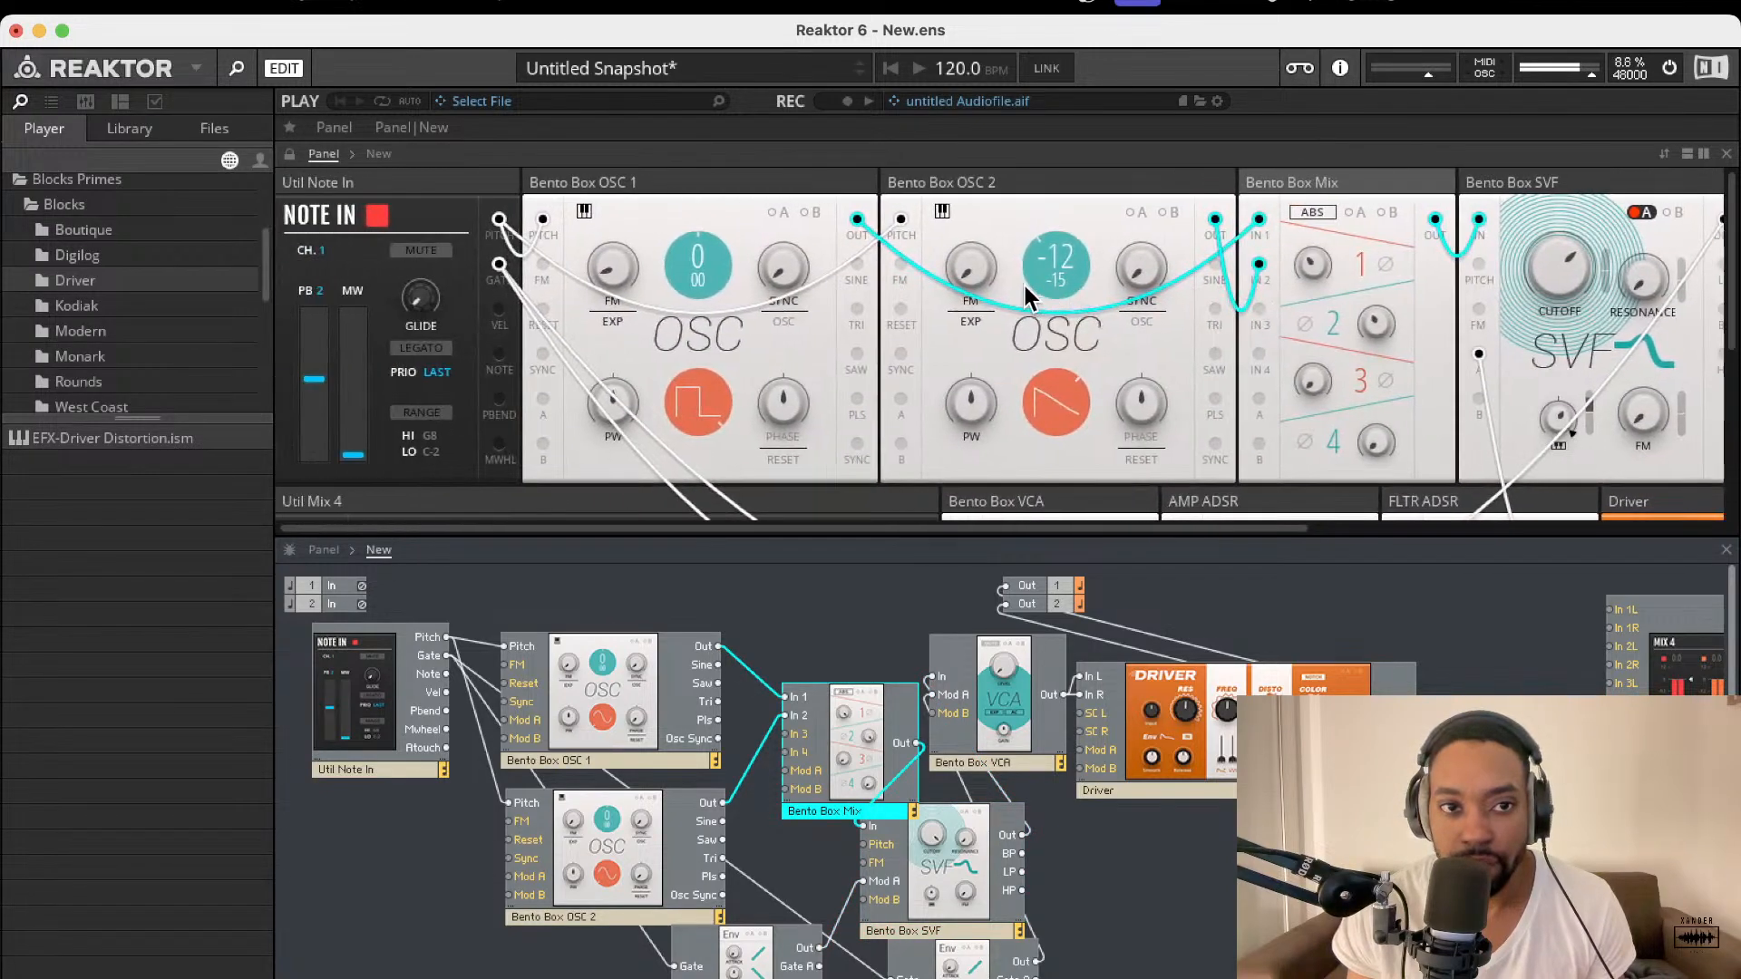
Step: Move the Bento Box VCA panel between FLTR ADSR and Driver in the second row
{"action": "scroll", "coordinate": [1023, 281], "scroll_direction": "right", "scroll_amount": 3}
{"action": "scroll", "coordinate": [1023, 283], "scroll_direction": "down", "scroll_amount": 5}
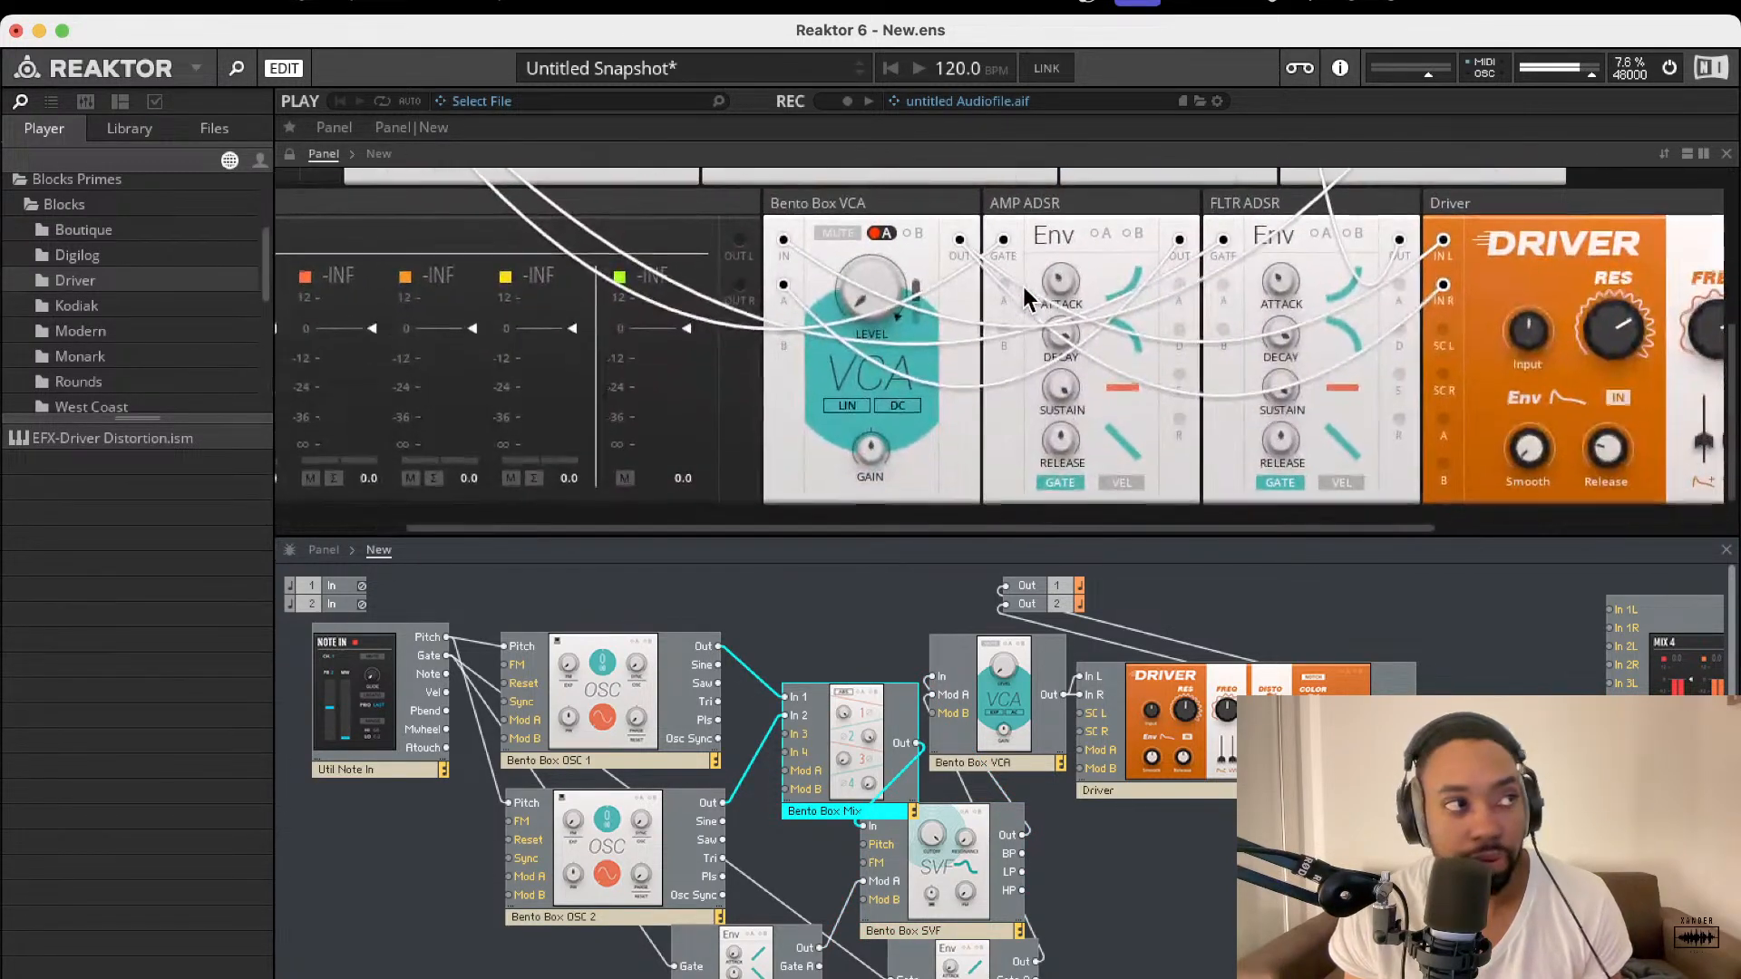
{"action": "scroll", "coordinate": [1016, 288], "scroll_direction": "right", "scroll_amount": 5}
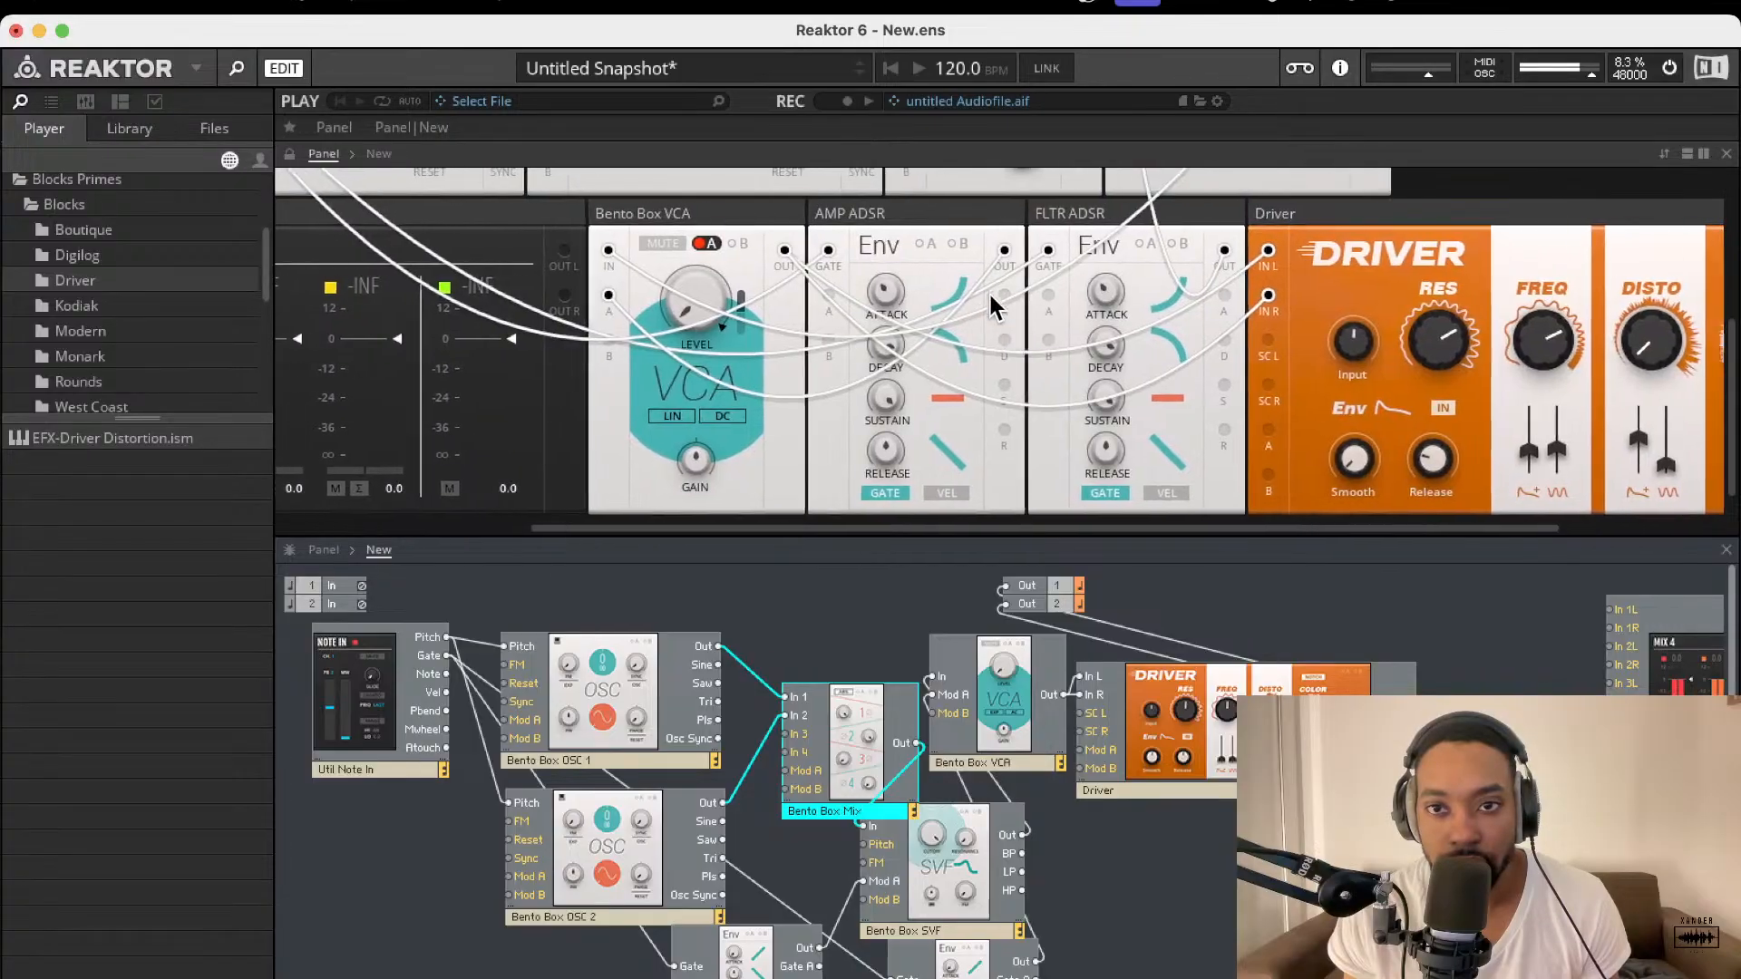
{"action": "scroll", "coordinate": [992, 305], "scroll_direction": "right", "scroll_amount": 2}
{"action": "left_click_drag", "start_coordinate": [719, 234], "coordinate": [1298, 231]}
{"action": "scroll", "coordinate": [1130, 265], "scroll_direction": "right", "scroll_amount": 1}
{"action": "scroll", "coordinate": [1170, 243], "scroll_direction": "right", "scroll_amount": 2}
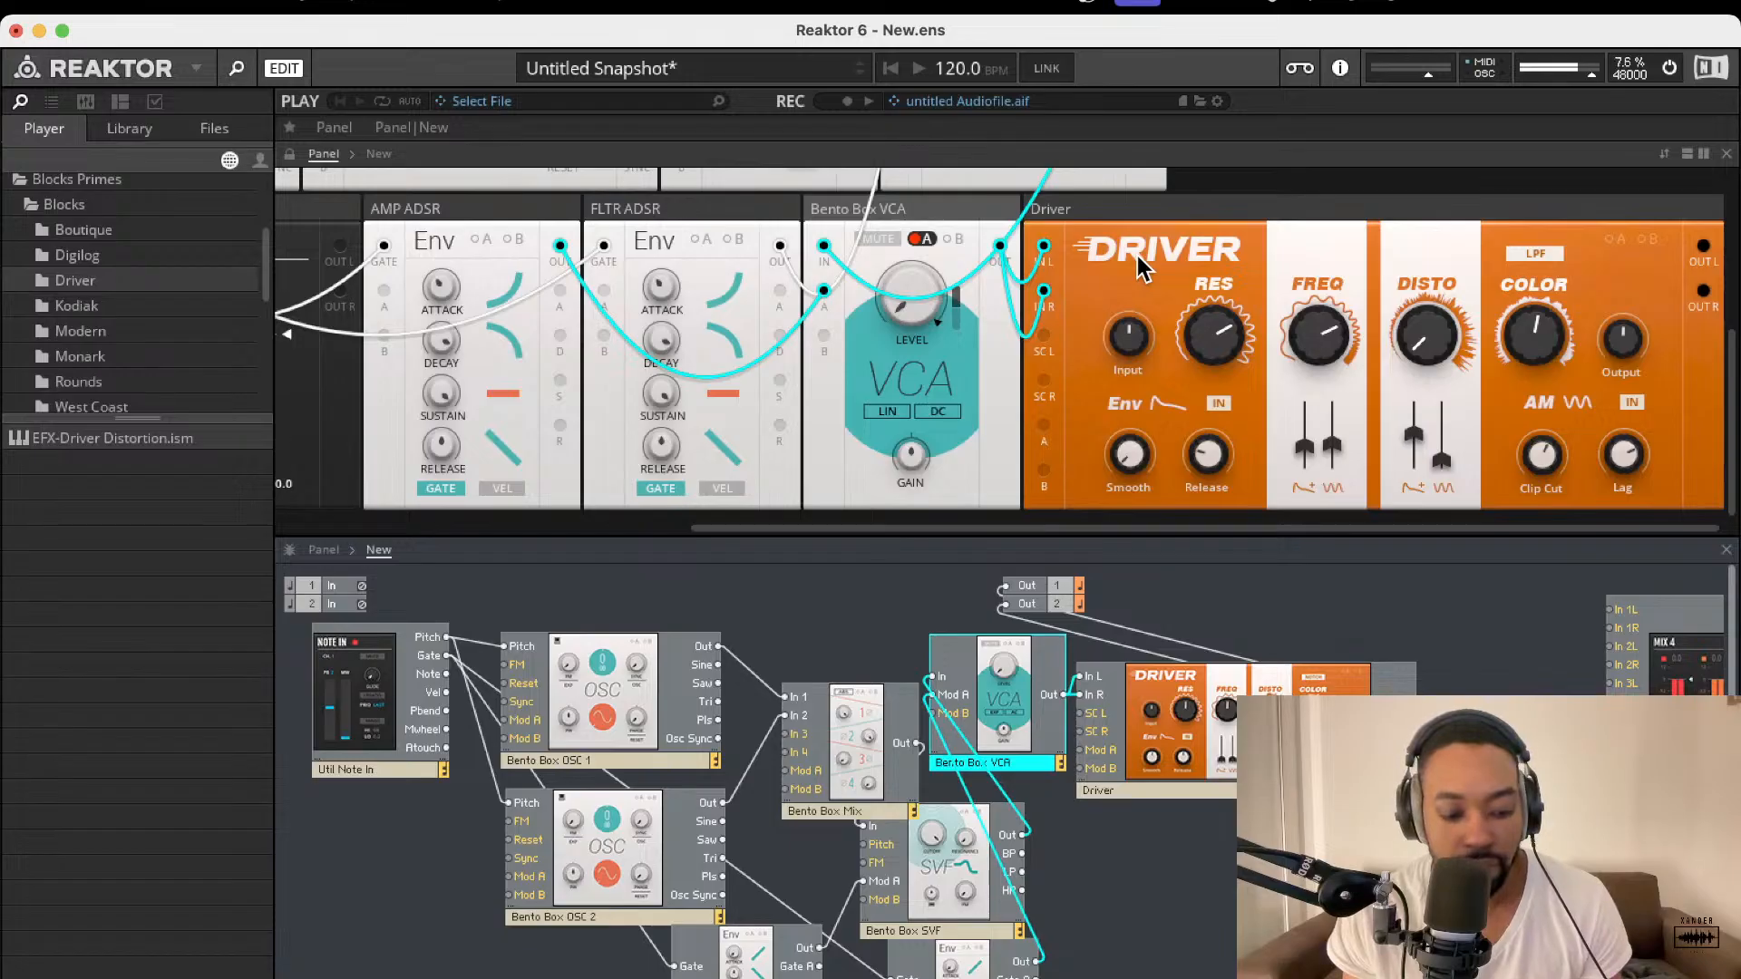
{"action": "scroll", "coordinate": [1139, 299], "scroll_direction": "up", "scroll_amount": 3}
{"action": "scroll", "coordinate": [1139, 299], "scroll_direction": "left", "scroll_amount": 3}
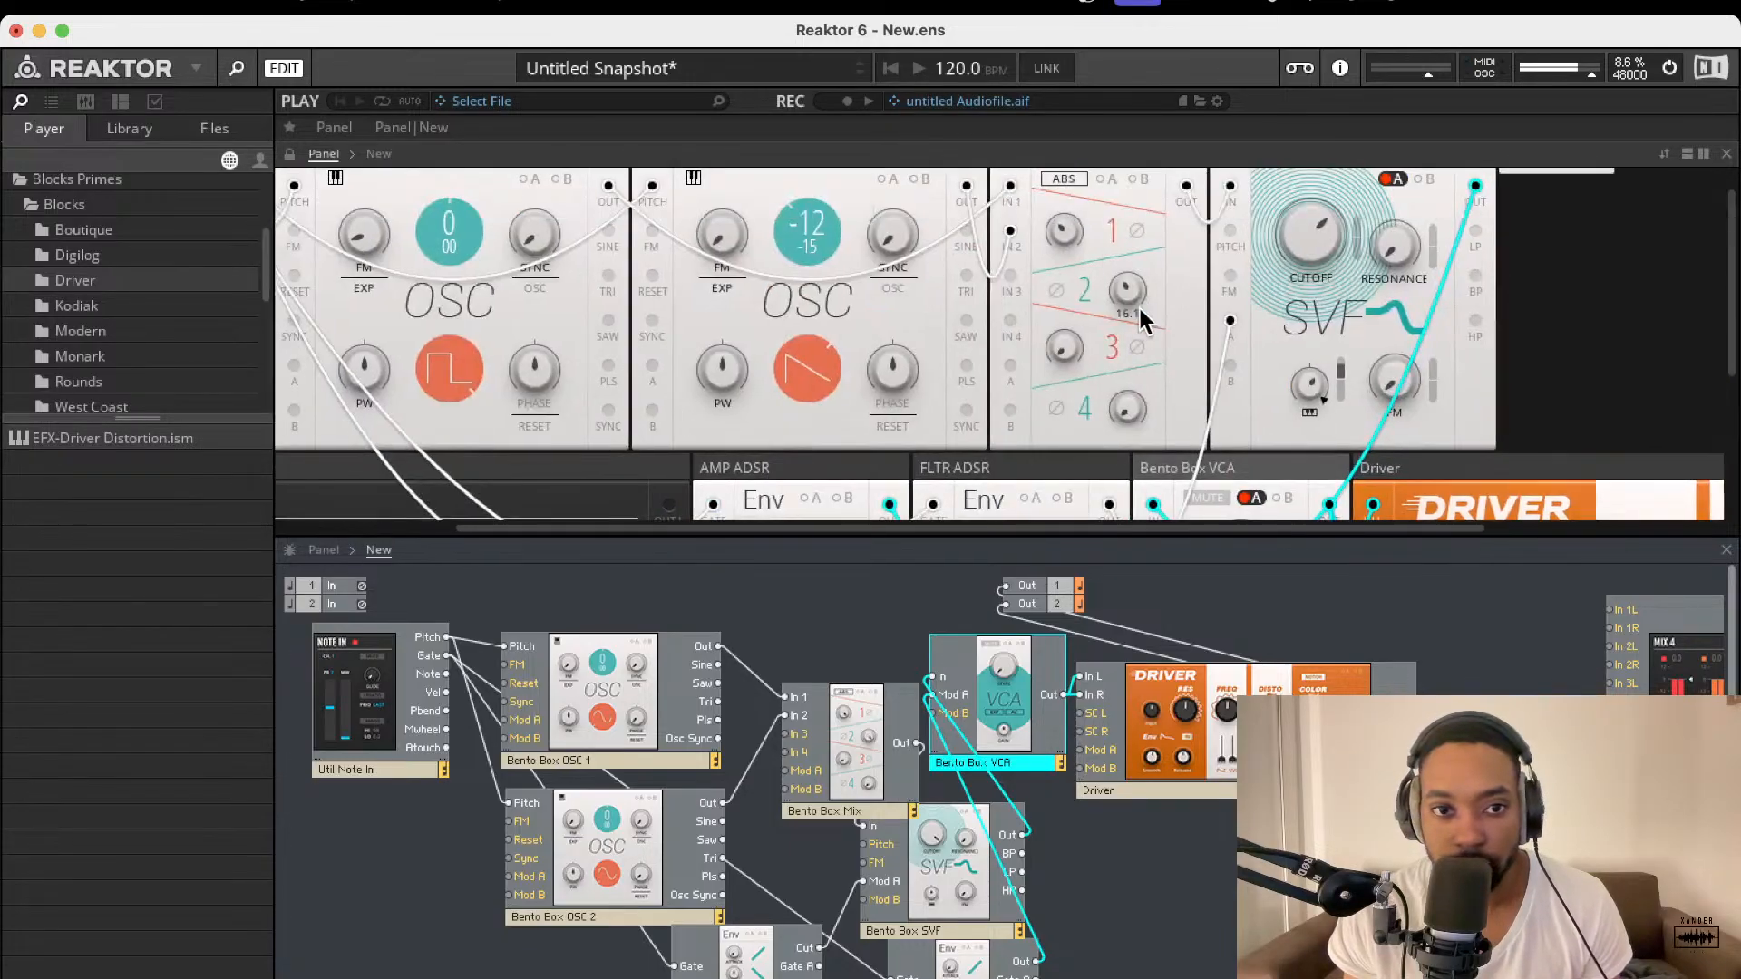
{"action": "scroll", "coordinate": [1140, 308], "scroll_direction": "down", "scroll_amount": 3}
{"action": "scroll", "coordinate": [1140, 312], "scroll_direction": "left", "scroll_amount": 3}
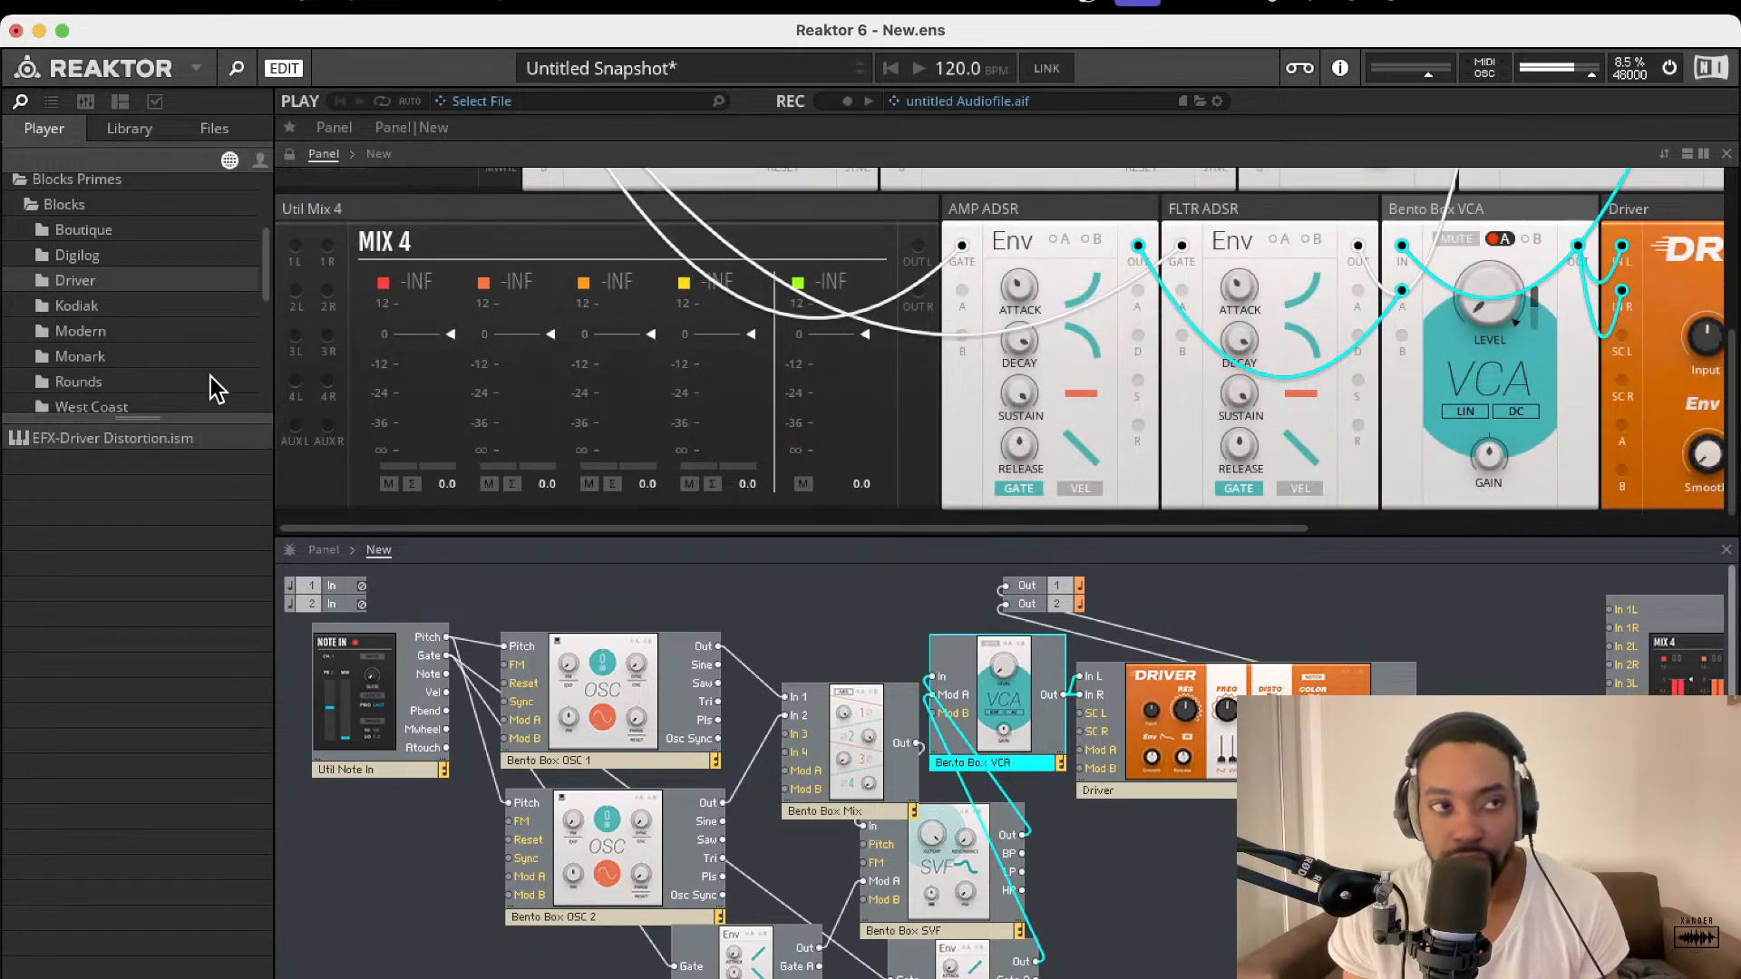